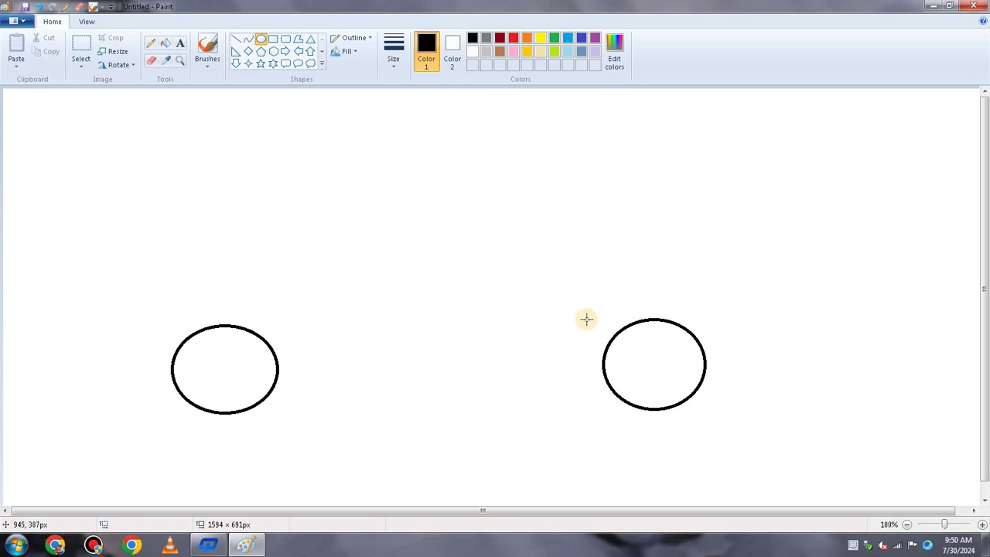
- Draw a second oval about 200 × 178 px around the right circle, adjusting its edges to leave an even ring
left_click_drag(594, 318, 713, 418)
left_click_drag(653, 317, 653, 309)
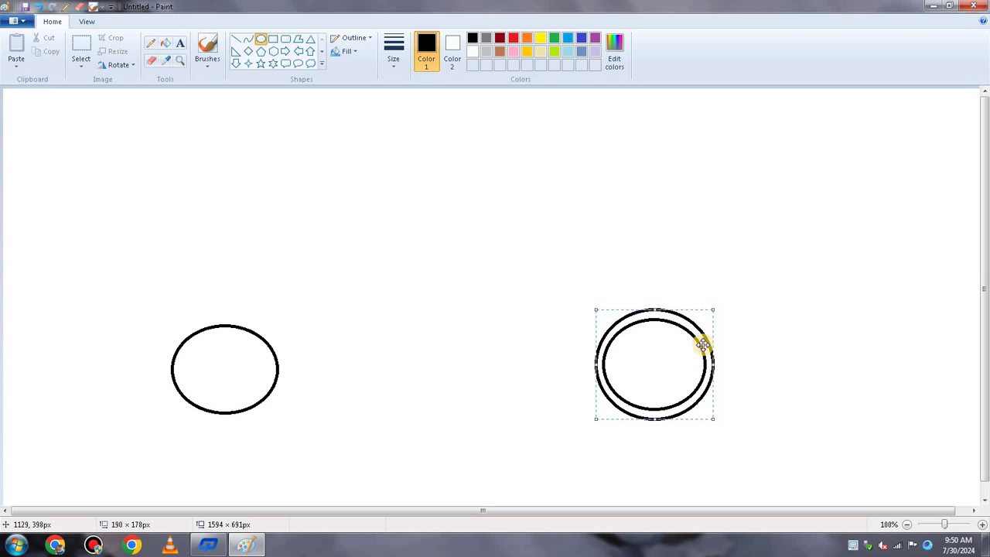
left_click_drag(715, 361, 718, 360)
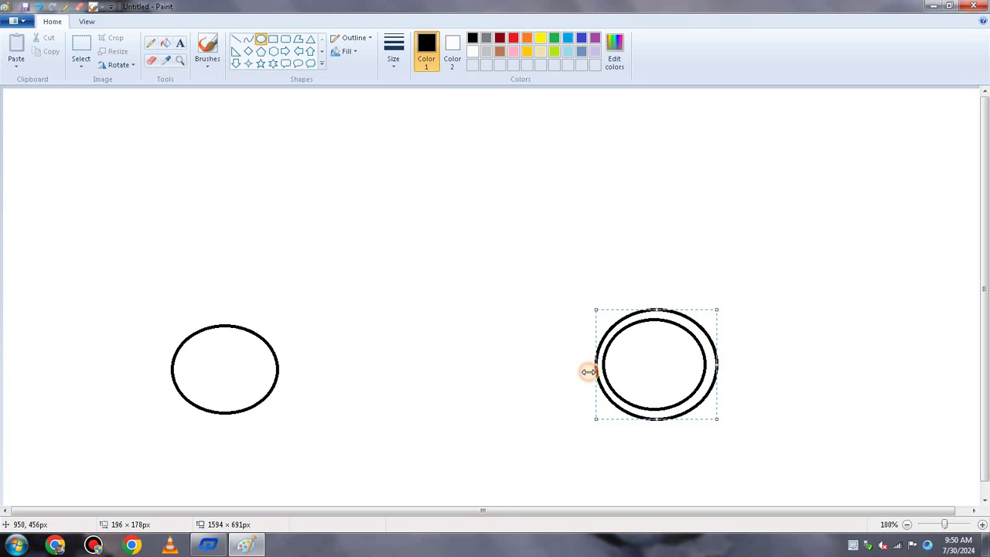
left_click_drag(594, 368, 593, 365)
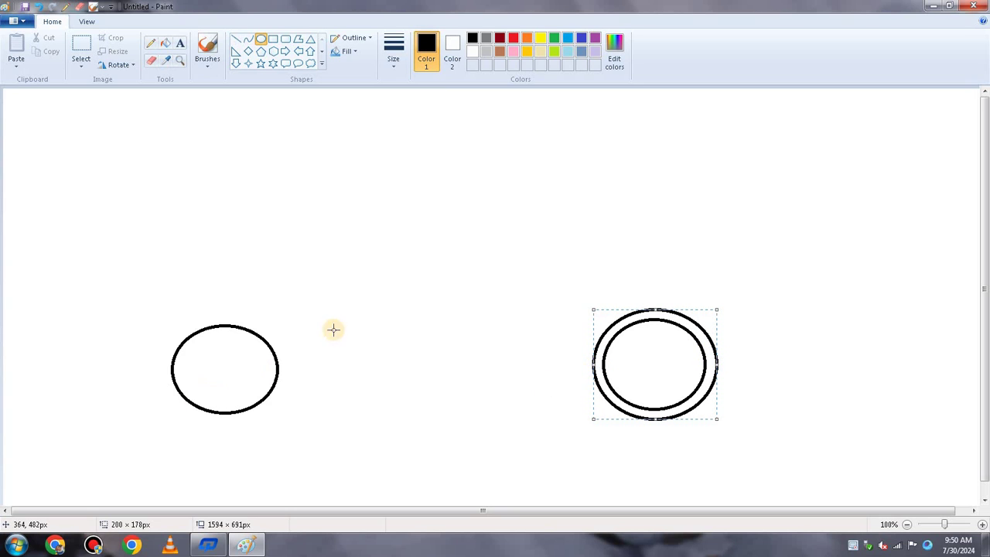
left_click(402, 295)
- Draw a second oval about 207 × 172 px around the left circle, adjusting its edges to leave an even ring
left_click_drag(163, 324, 290, 421)
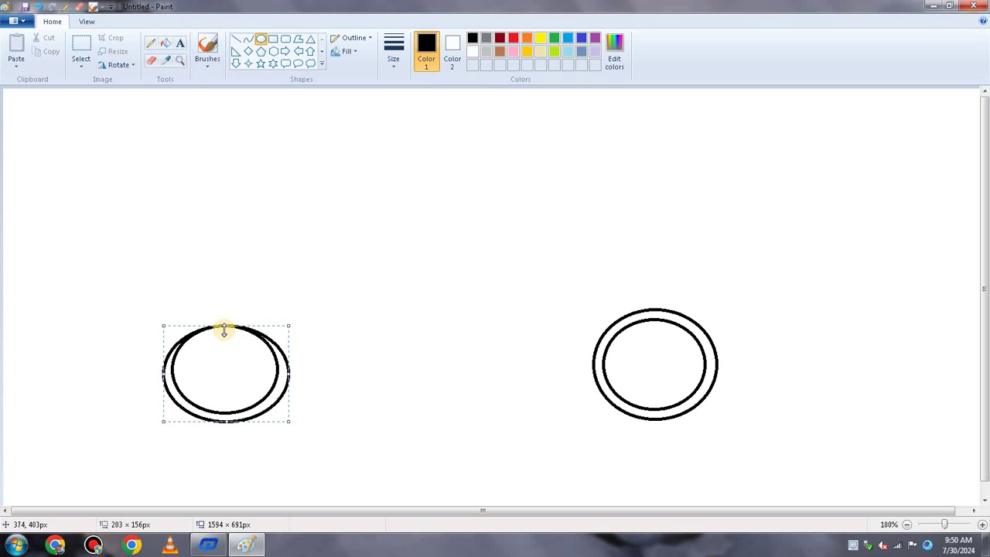
left_click_drag(222, 325, 222, 316)
left_click_drag(223, 418, 224, 421)
left_click_drag(163, 368, 162, 370)
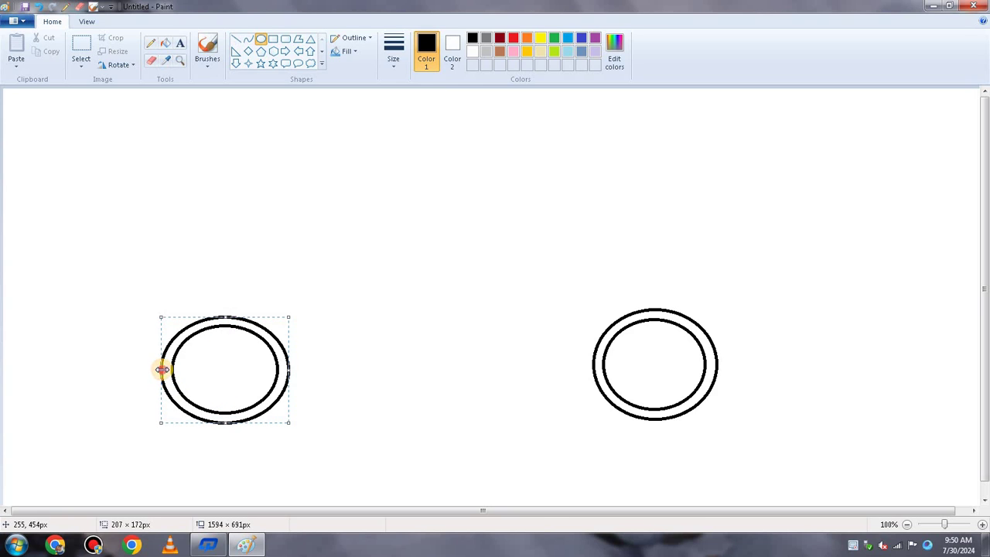
left_click(402, 266)
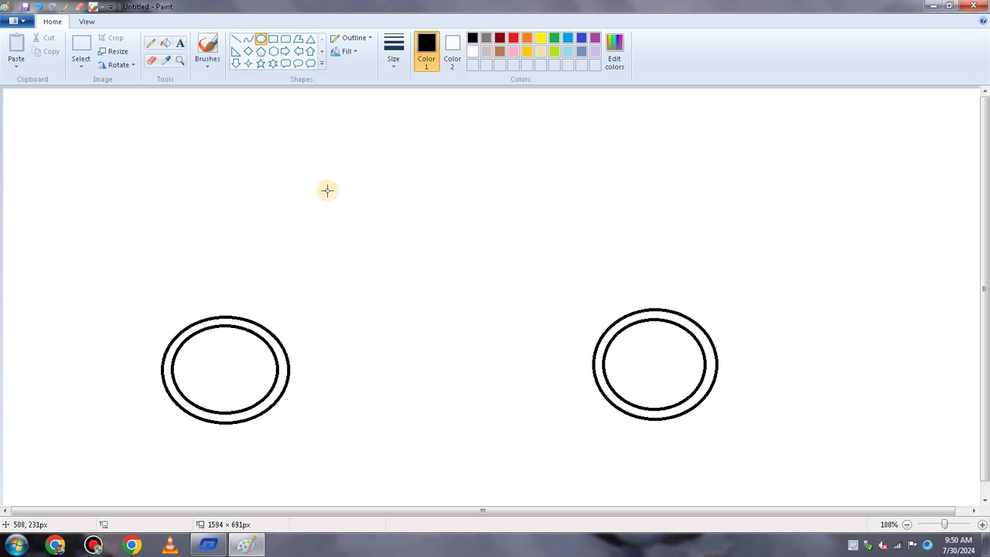
- Draw a third, outer oval about 249 × 200 px around the left wheel
left_click_drag(148, 314, 303, 432)
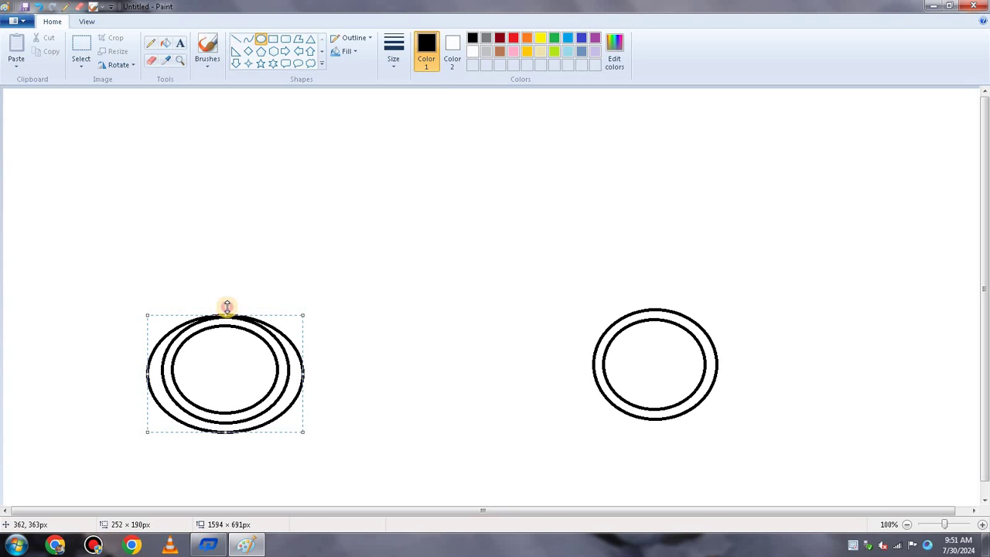
left_click_drag(227, 307, 226, 301)
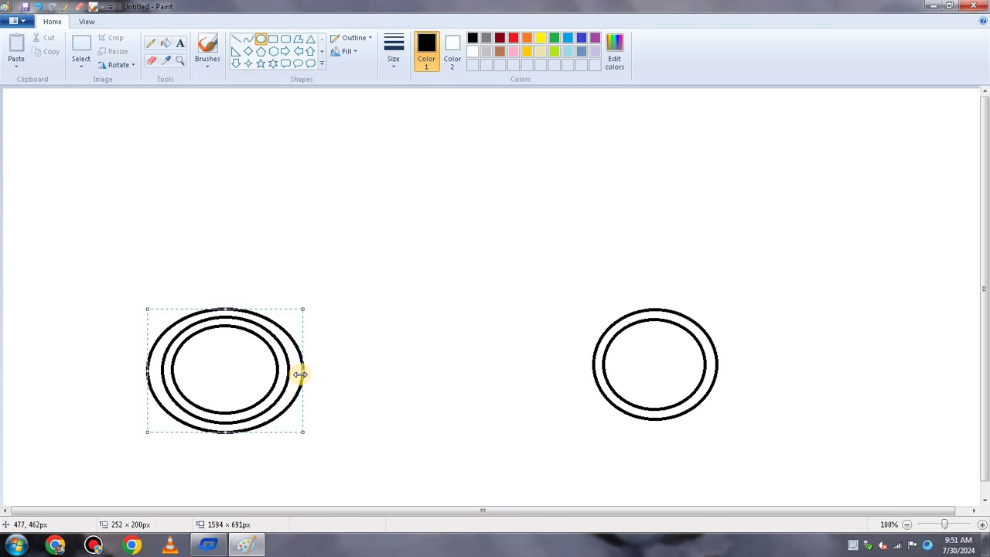
left_click_drag(305, 374, 300, 375)
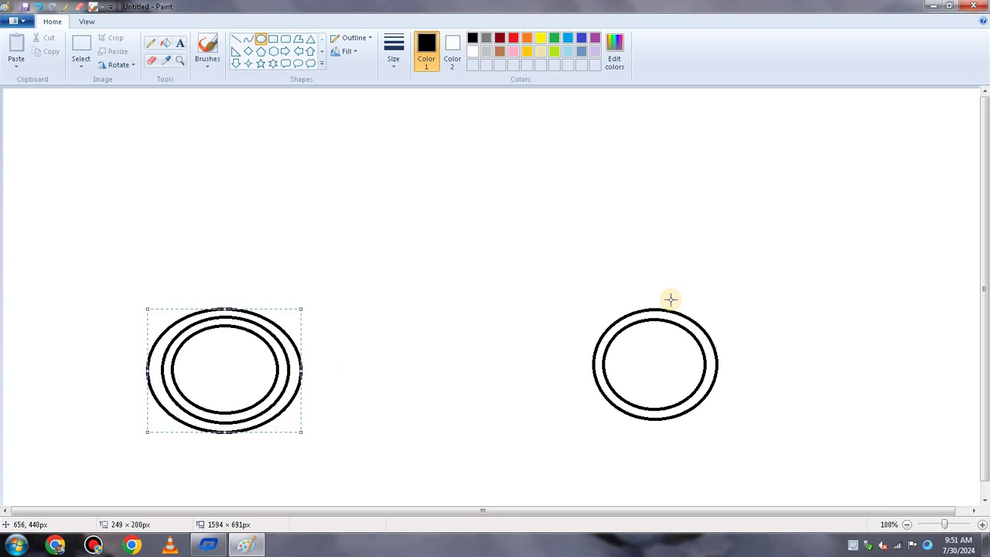
left_click(586, 323)
- Draw a third, outer oval about 241 × 206 px around the right wheel and even out its spacing
left_click_drag(602, 302, 739, 418)
left_click_drag(612, 358, 580, 375)
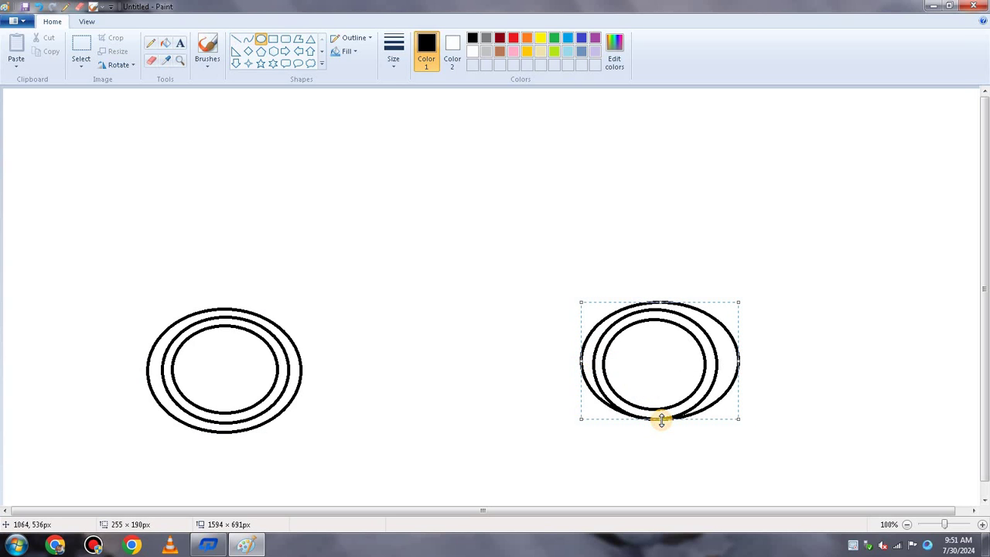
left_click_drag(661, 420, 659, 426)
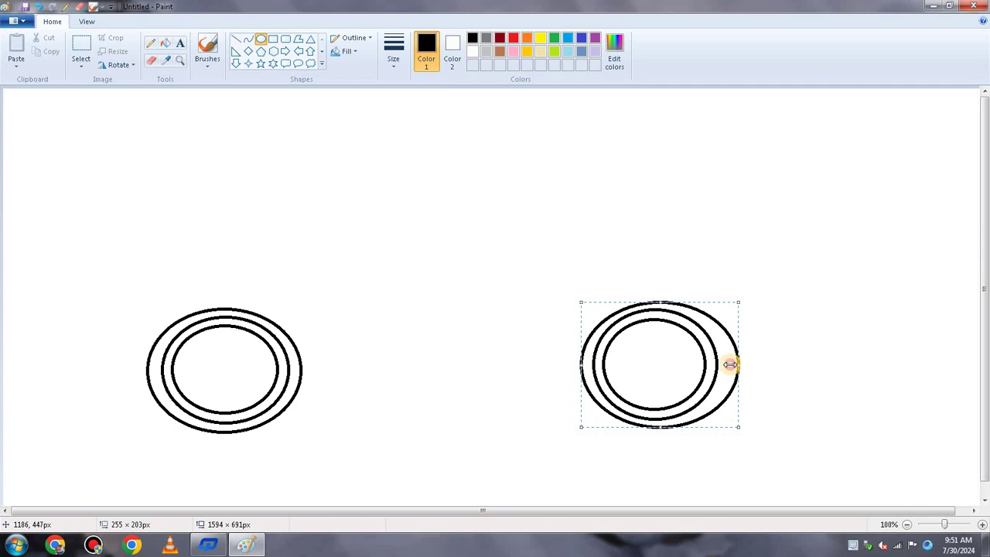
left_click_drag(730, 365, 728, 365)
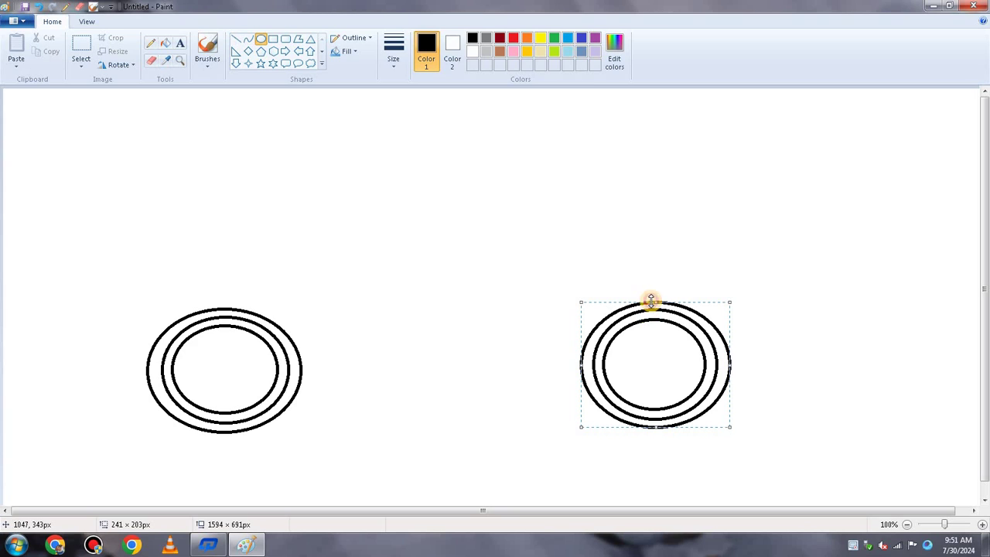
left_click_drag(652, 302, 651, 300)
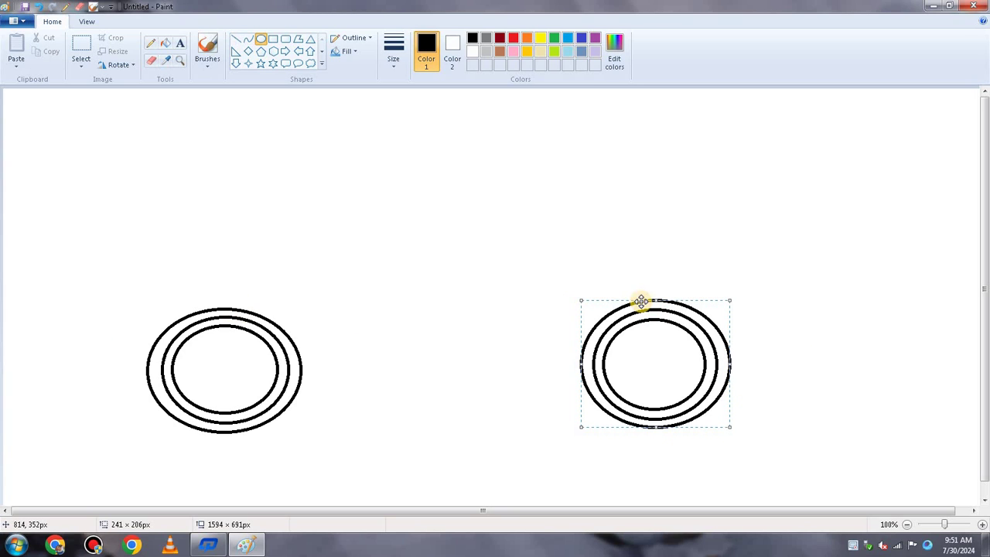
left_click(680, 241)
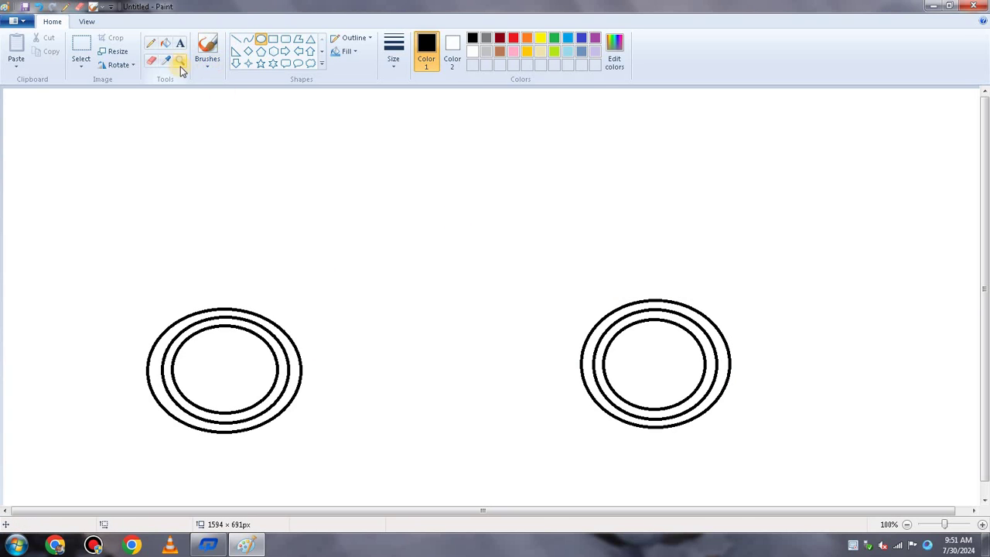
- Draw a horizontal line about 296 px long from the left wheel's outer oval towards the right wheel
left_click(236, 39)
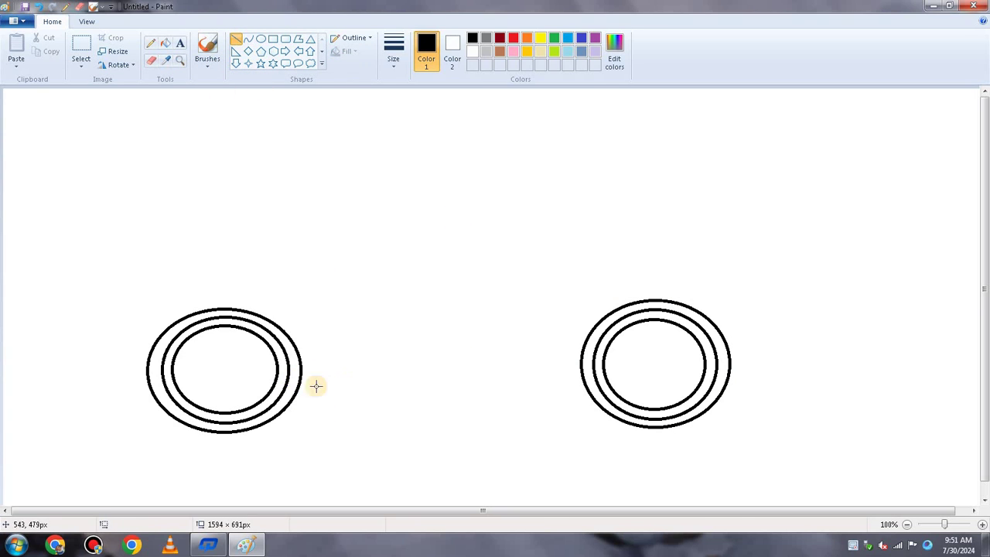
left_click_drag(300, 384, 482, 384)
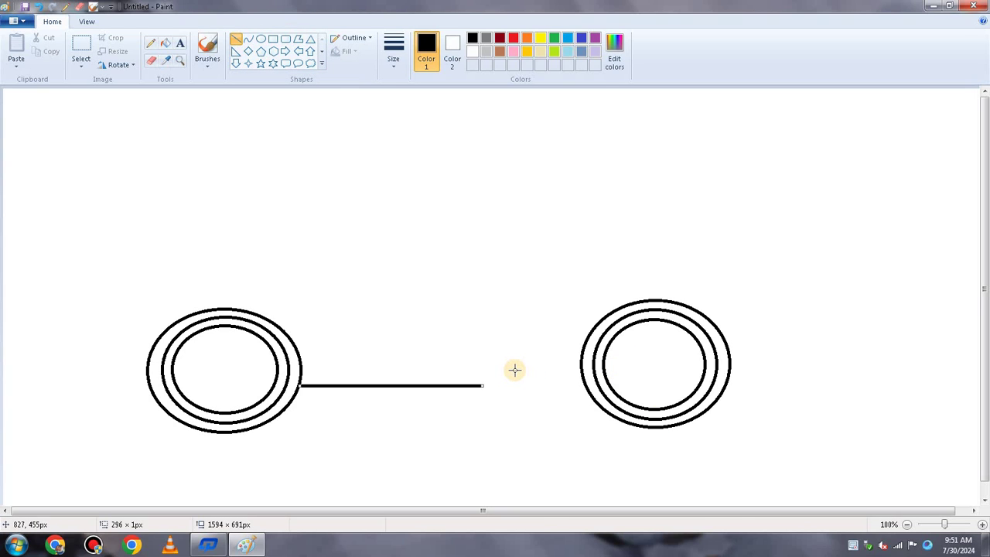
left_click_drag(514, 370, 589, 396)
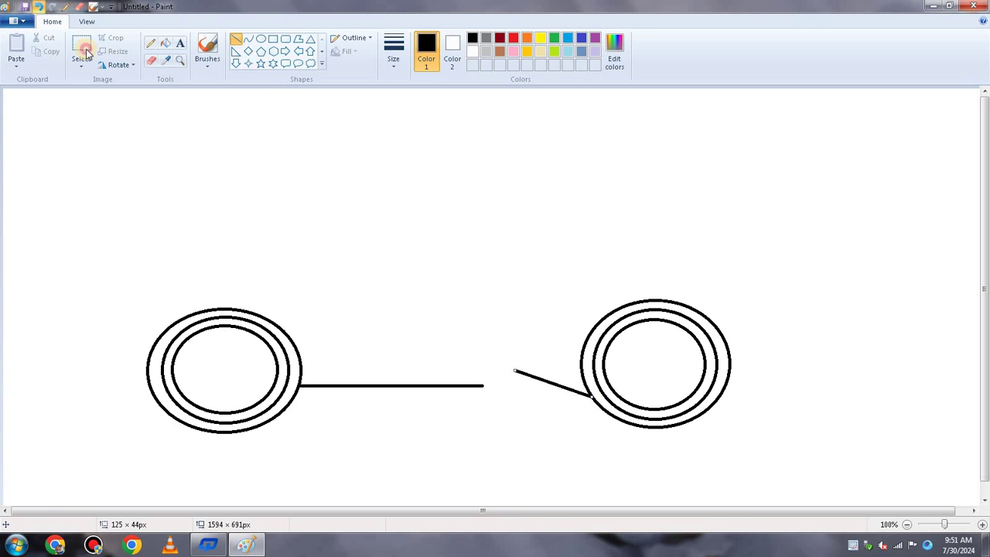
key("ctrl+z")
left_click_drag(507, 374, 589, 395)
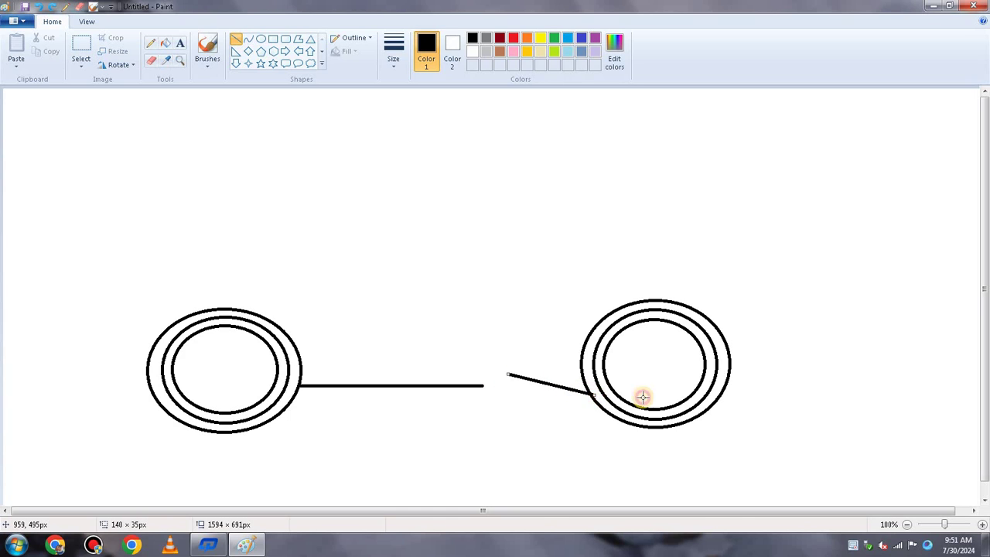
left_click(790, 169)
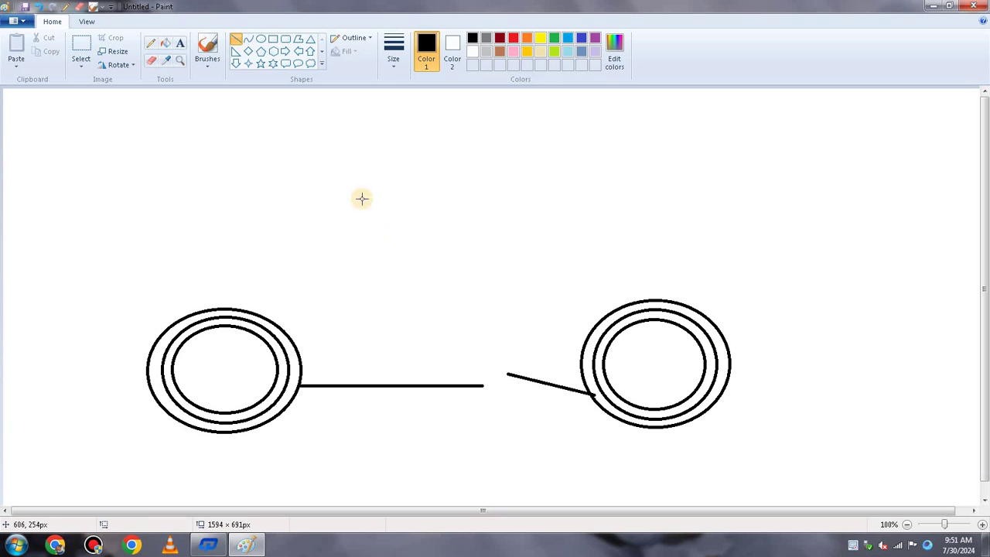
key("ctrl+z")
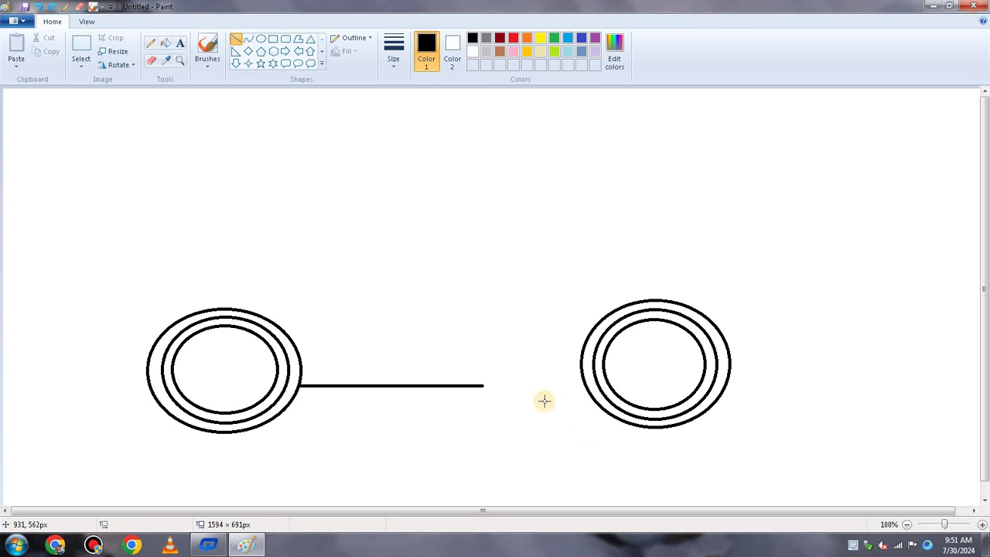
- Draw a short line sloping down from near the horizontal line's free end to the right wheel's outer oval
left_click_drag(501, 374, 595, 401)
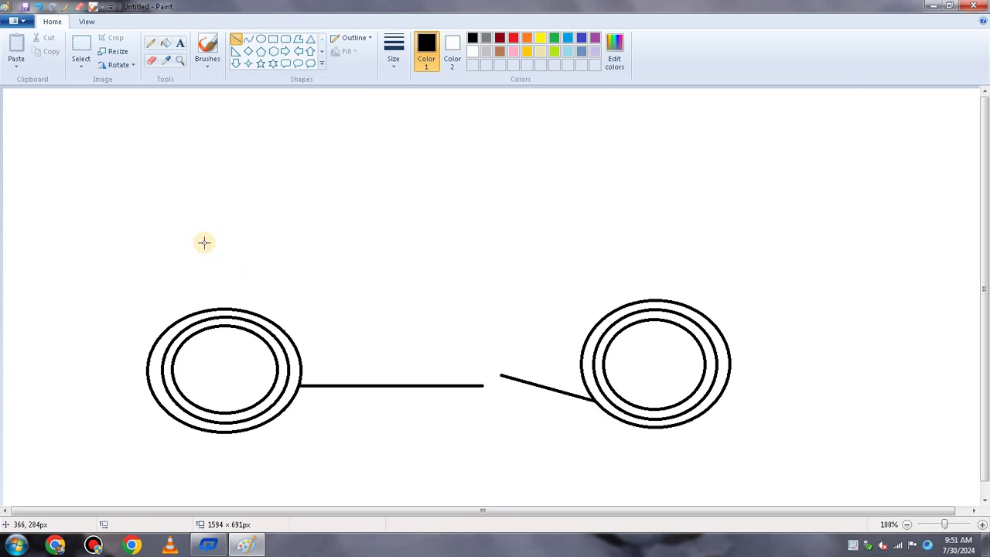
- Erase the lower part of the outermost oval on both wheels, leaving only the wheel arches
left_click(157, 68)
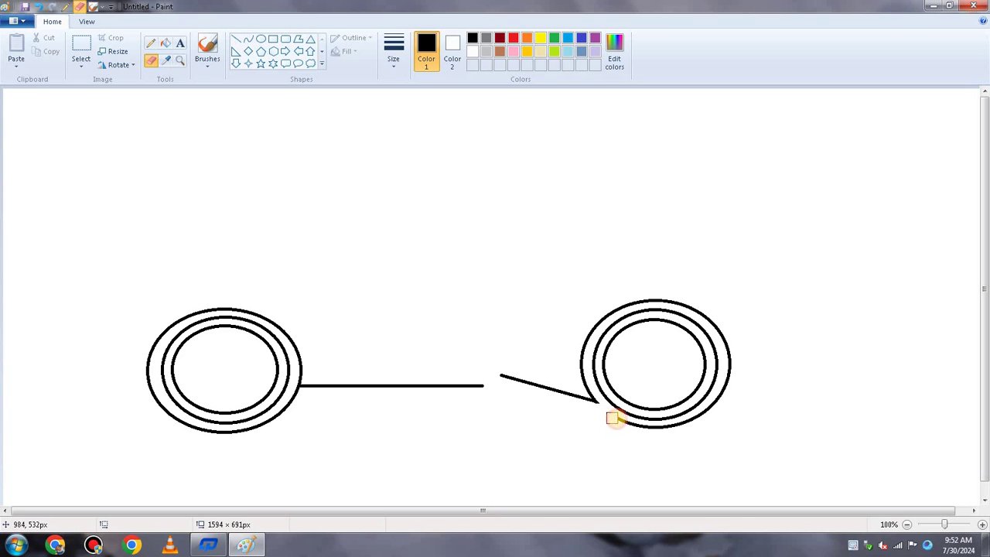
mouse_move(617, 419)
left_mouse_down()
mouse_move(663, 431)
mouse_move(716, 410)
left_mouse_up()
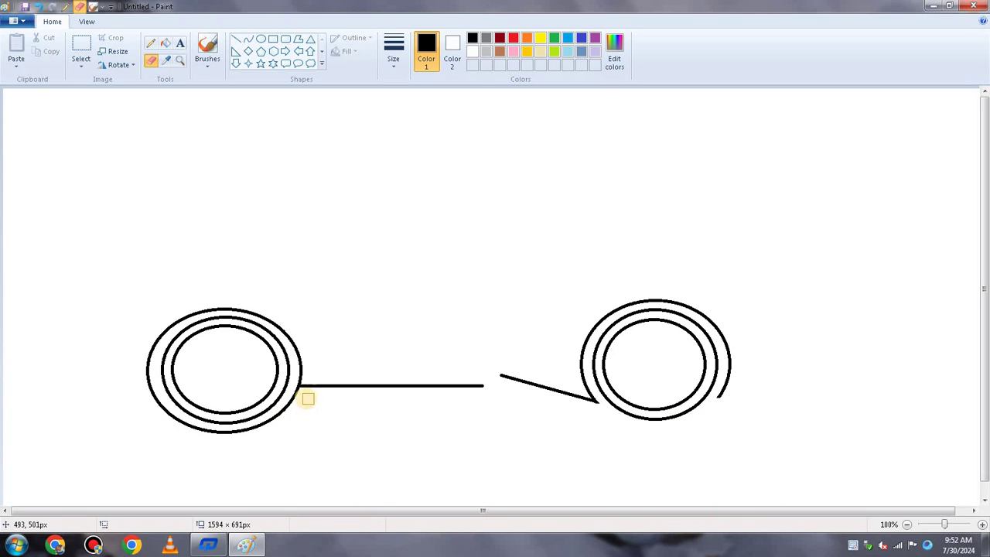
mouse_move(300, 394)
left_mouse_down()
mouse_move(260, 429)
mouse_move(208, 436)
mouse_move(240, 435)
mouse_move(166, 418)
left_mouse_up()
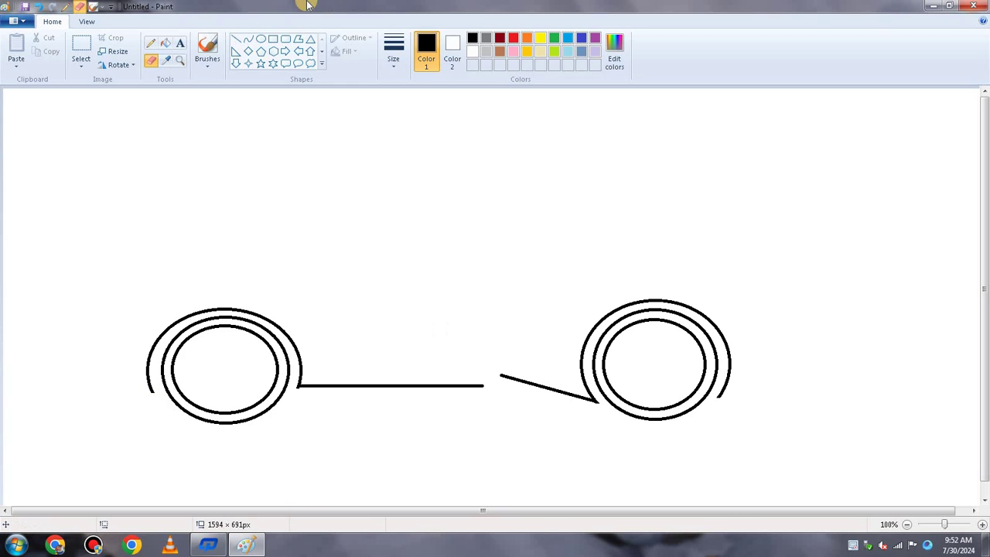
- Draw a curve about 232 × 190 px rising from the horizontal line's free end to above the right wheel, bulging up and left
left_click(248, 39)
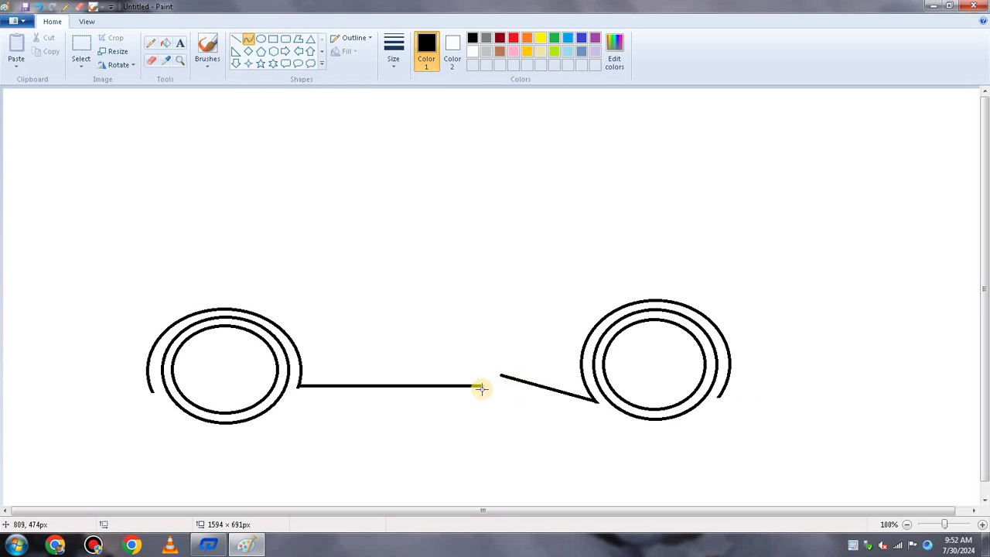
left_click_drag(482, 385, 624, 267)
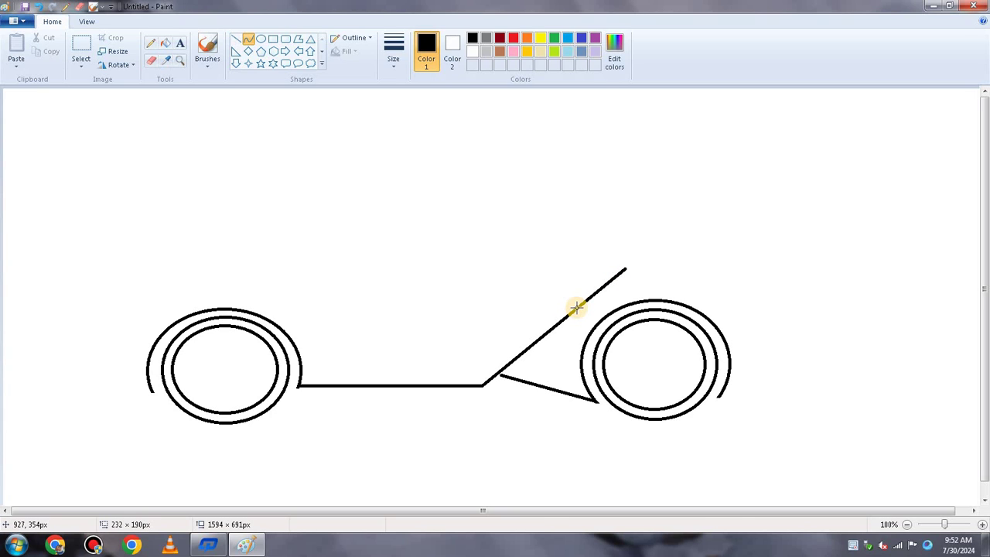
left_click_drag(577, 307, 545, 285)
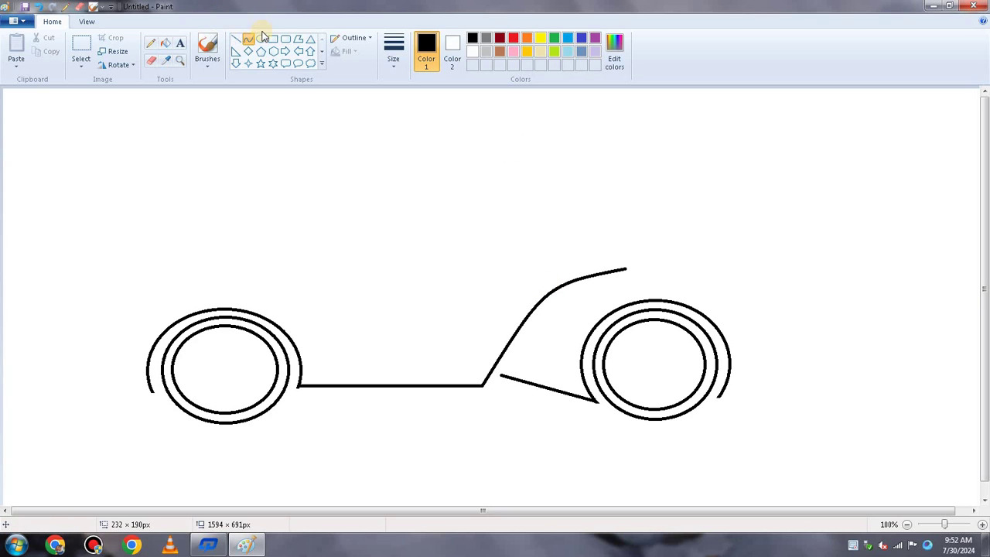
left_click(239, 41)
left_click(261, 38)
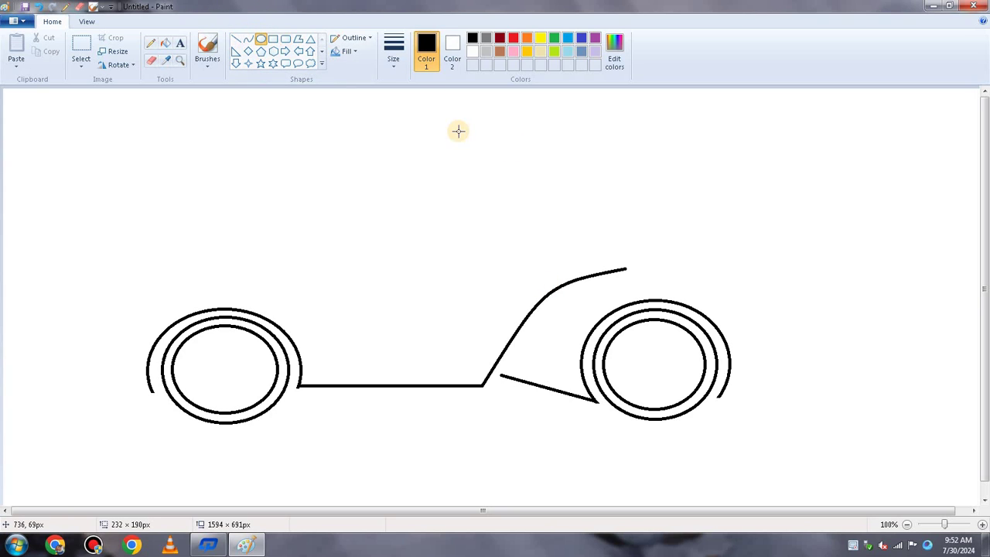
left_click(248, 39)
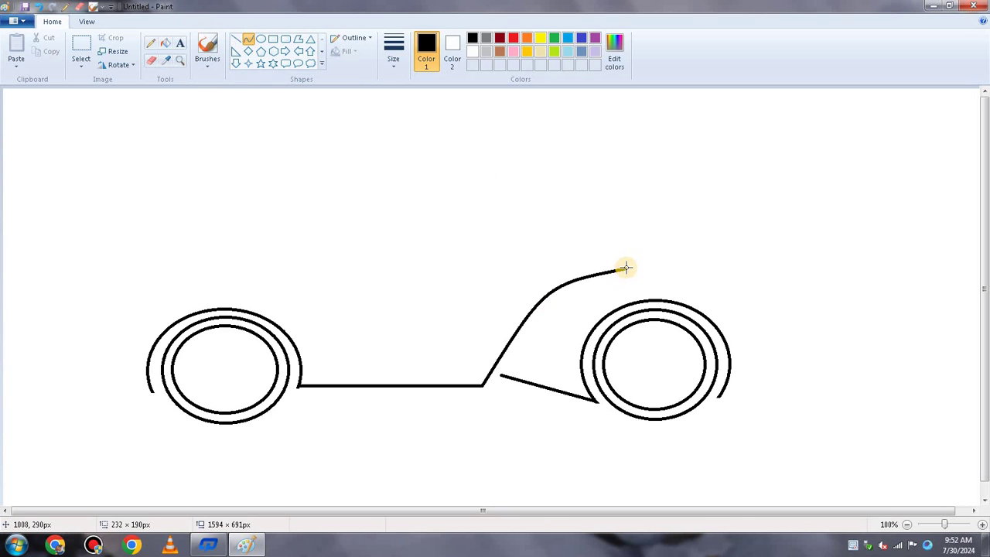
left_click_drag(625, 268, 701, 270)
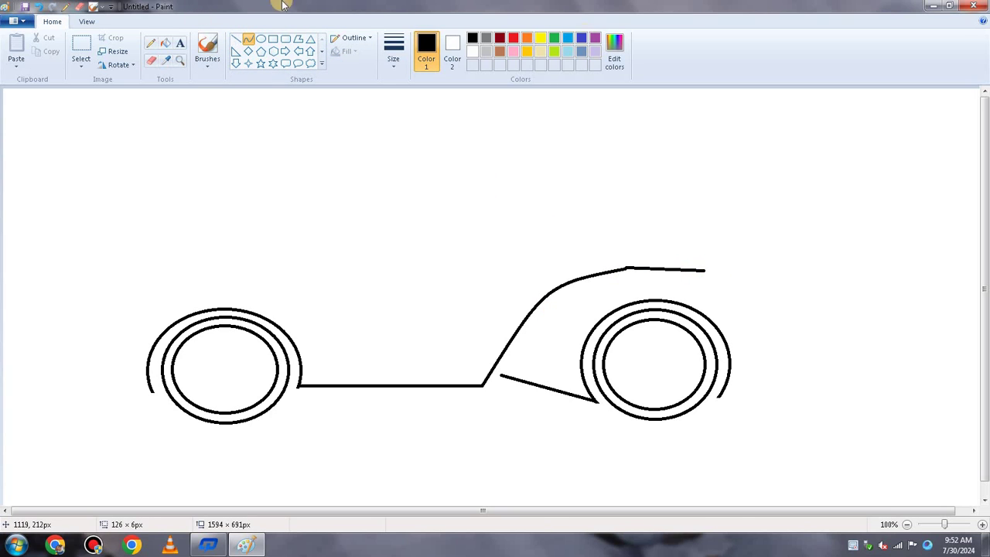
left_click(40, 6)
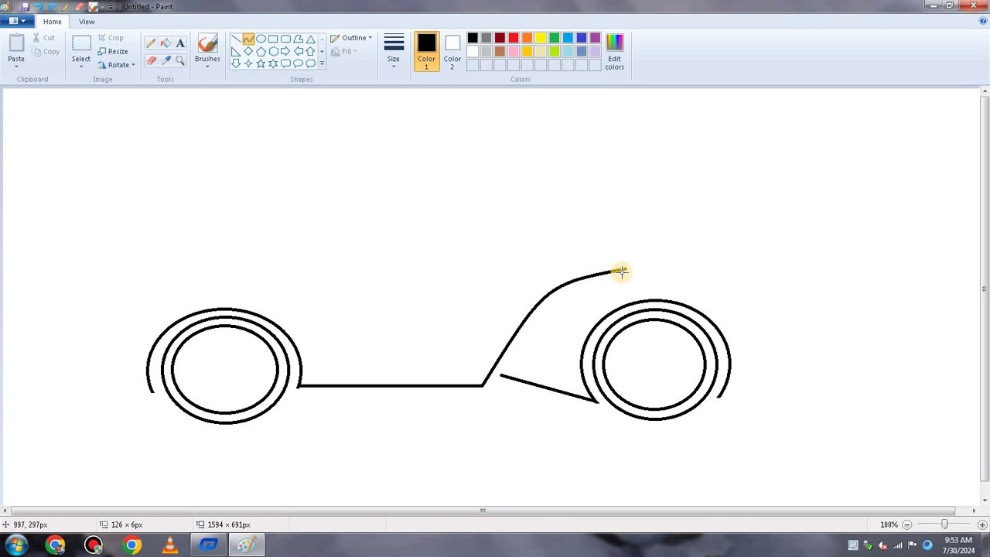
mouse_move(625, 268)
left_mouse_down()
mouse_move(791, 274)
mouse_move(780, 256)
mouse_move(793, 250)
left_mouse_up()
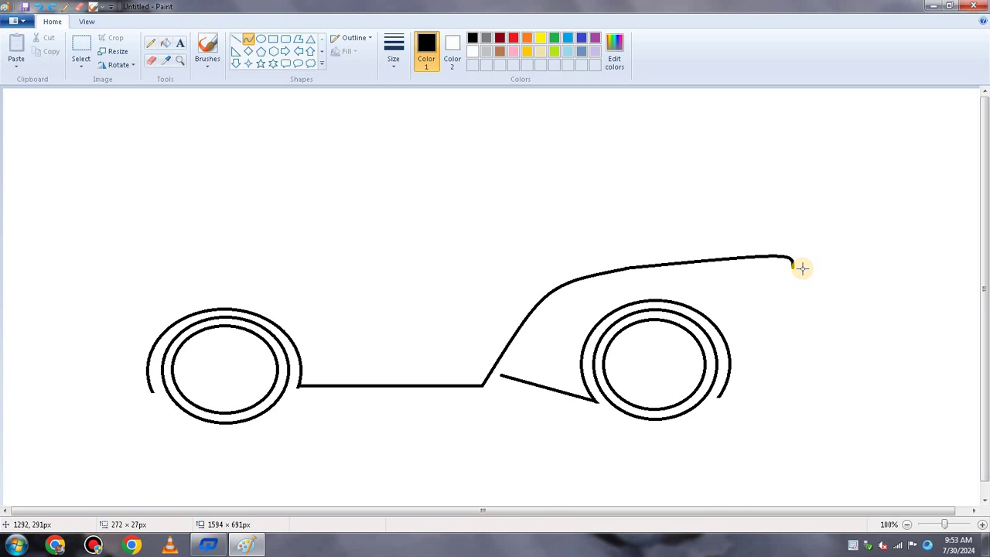
left_click(39, 6)
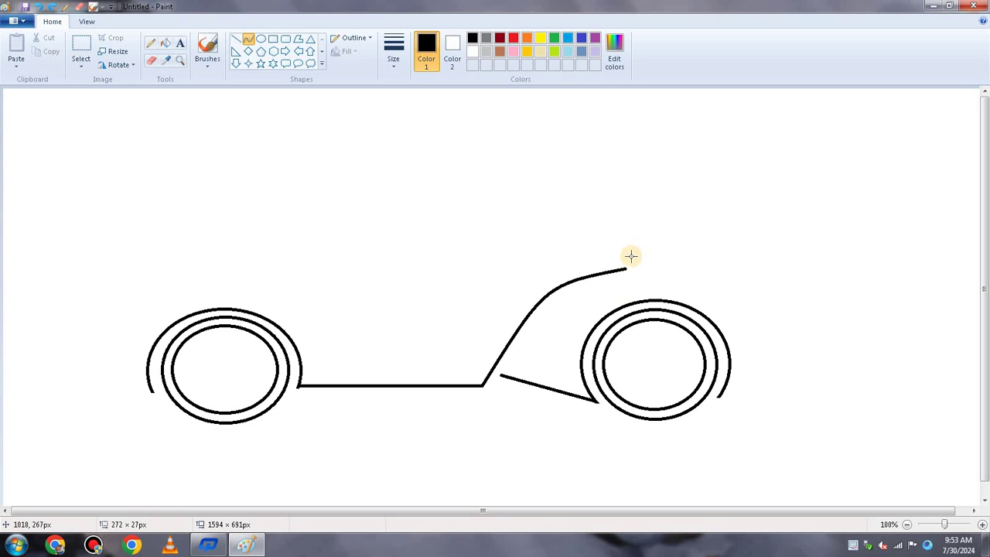
- Extend the body outline from the rising curve's end with a curve about 264 × 22 px, hooking down at its far end
left_click_drag(622, 269, 786, 269)
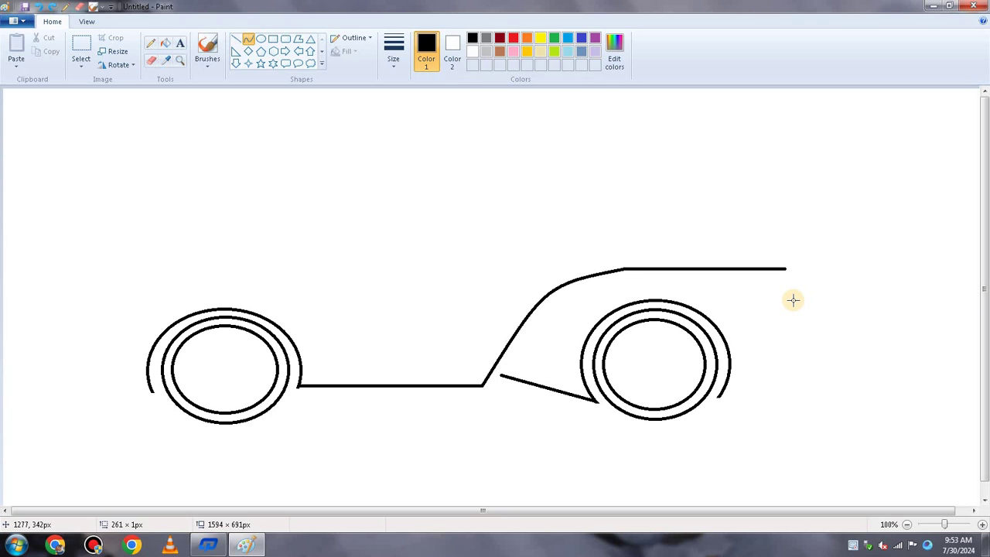
left_click_drag(786, 268, 786, 256)
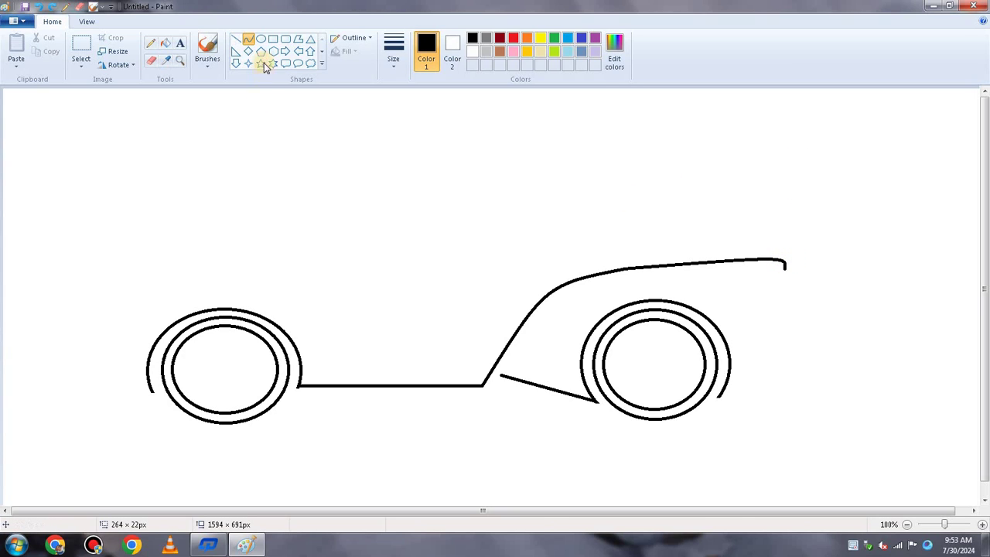
- Draw an outward-bulging curve about 60 × 205 px down from the body's hooked end, and a horizontal line joining it to the right wheel arch
left_click(262, 39)
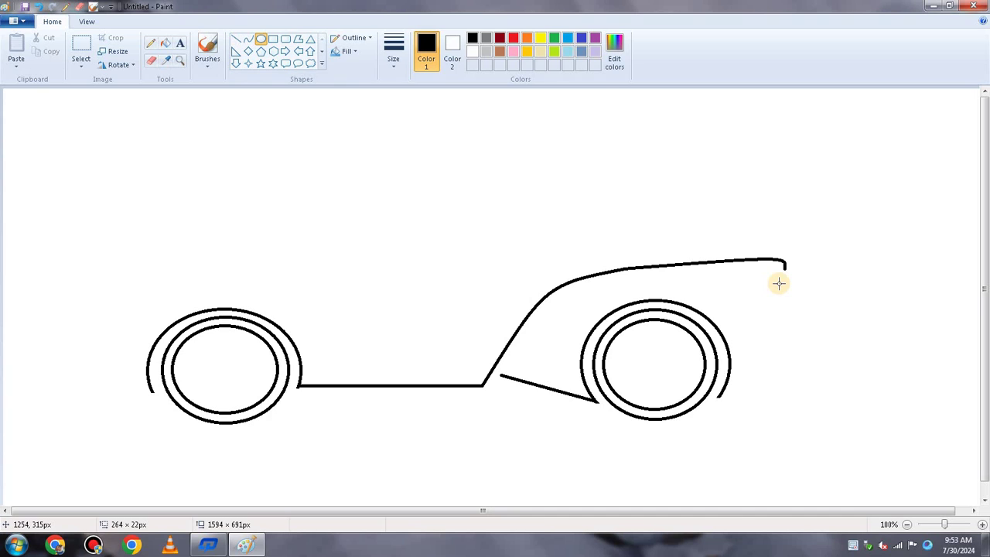
left_click(253, 38)
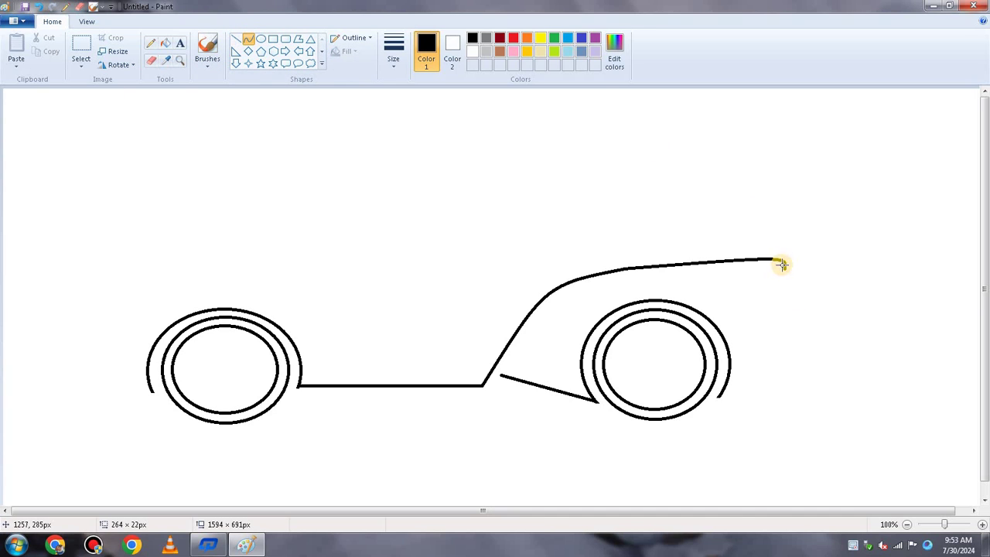
left_click_drag(784, 264, 797, 382)
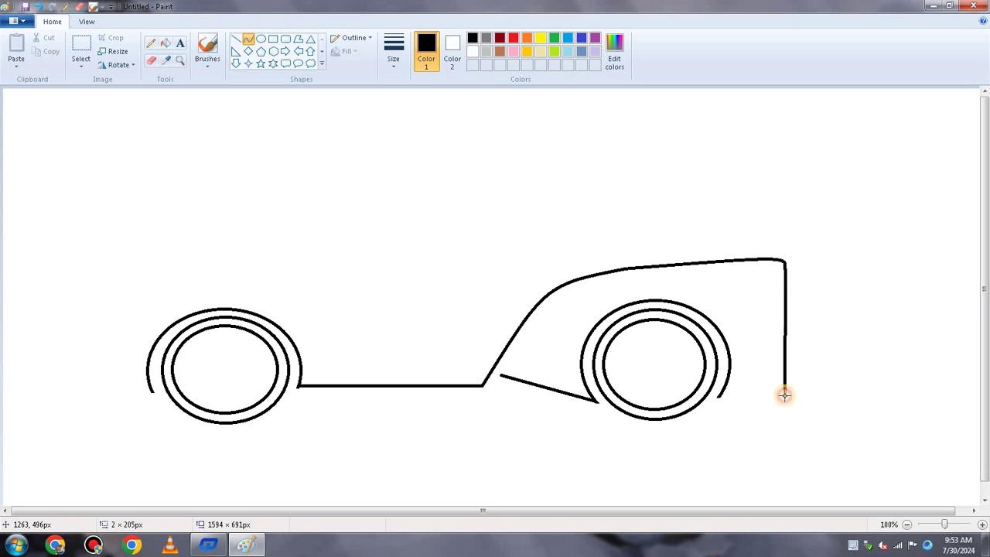
left_click_drag(786, 300, 818, 305)
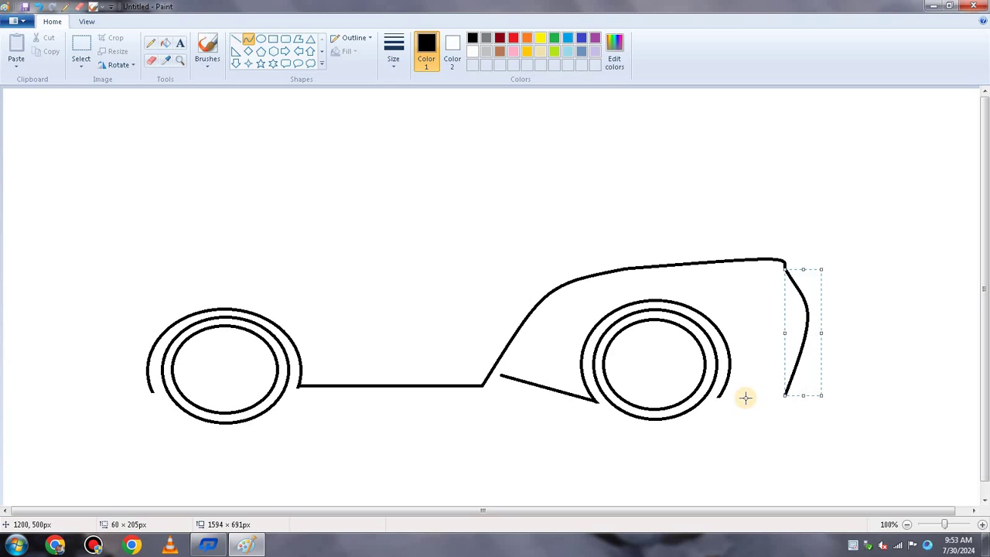
left_click(236, 38)
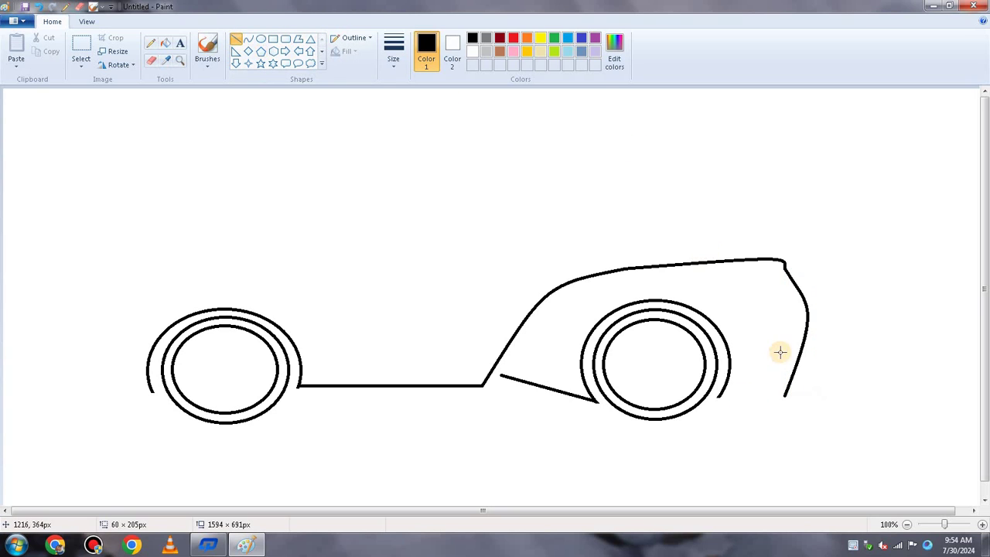
left_click_drag(717, 396, 787, 396)
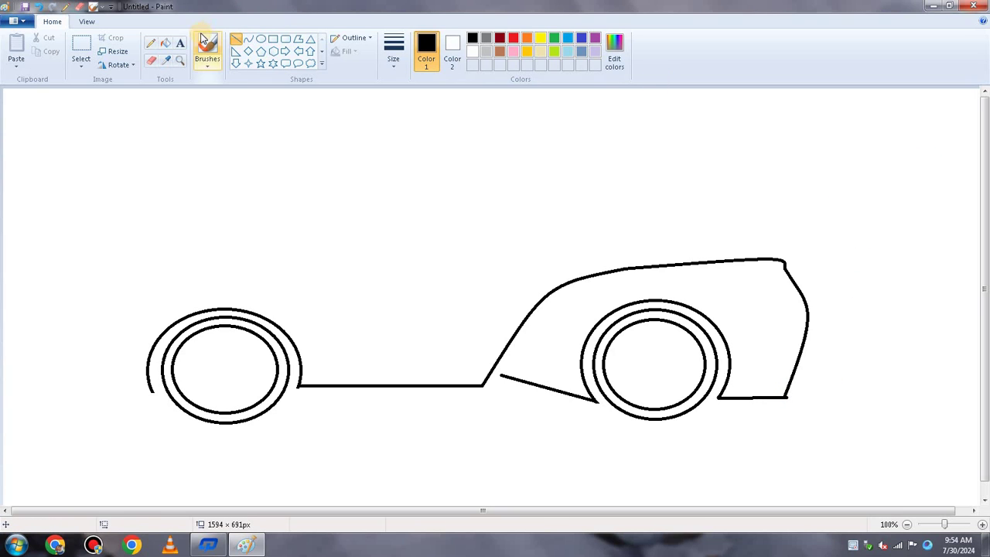
- Draw a slightly bent curve about 128 × 26 px running left from the lower outer end of the left wheel arch
left_click(297, 39)
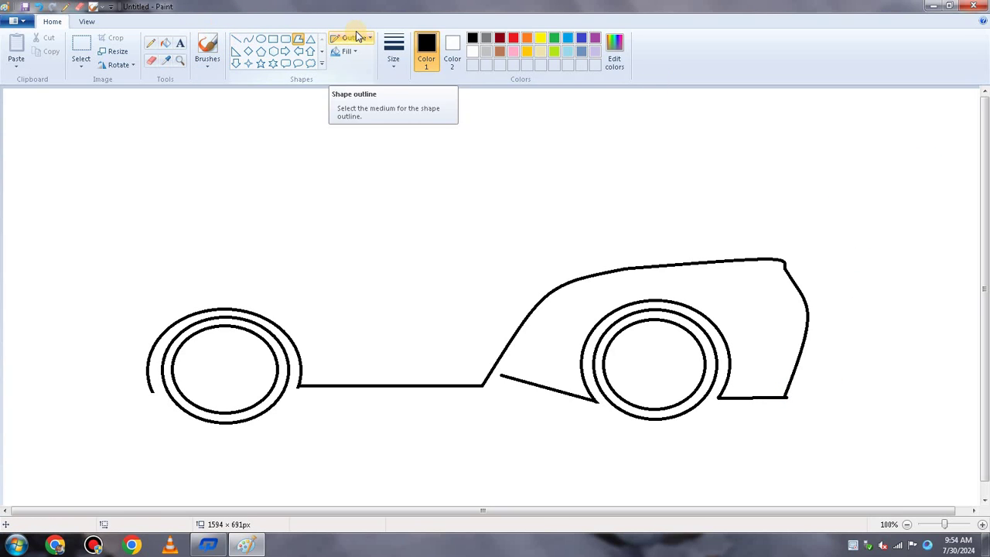
left_click(248, 39)
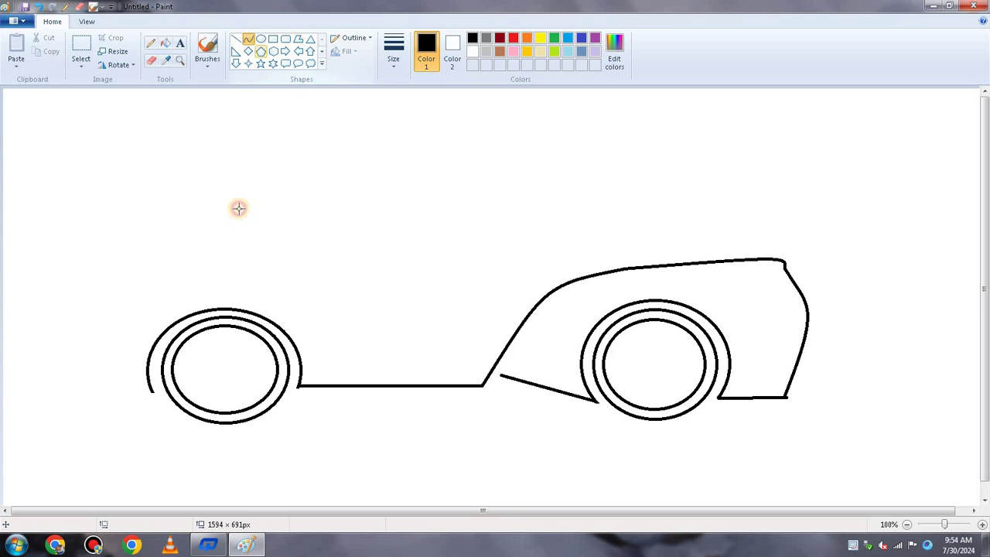
left_click_drag(151, 393, 88, 378)
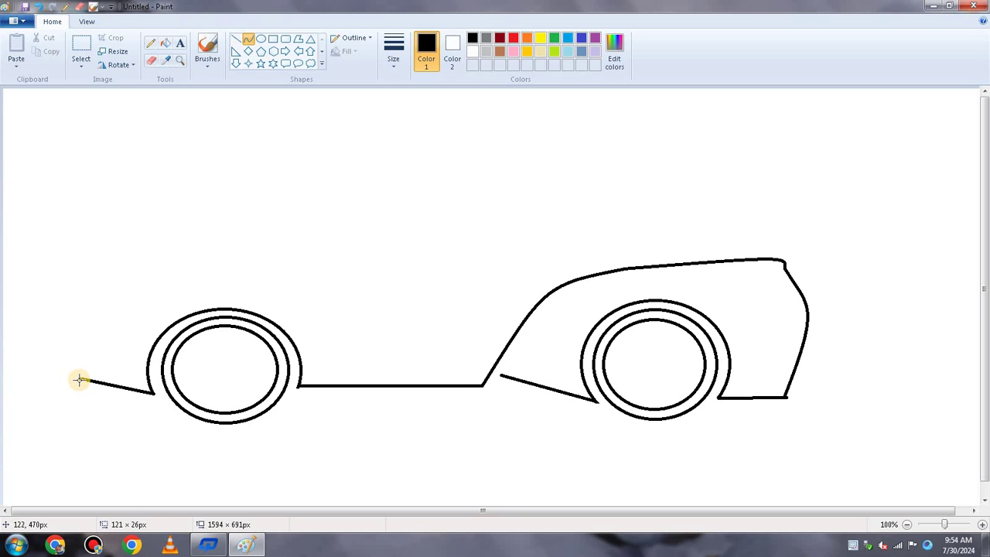
mouse_move(80, 379)
left_mouse_down()
mouse_move(81, 369)
mouse_move(75, 387)
left_mouse_up()
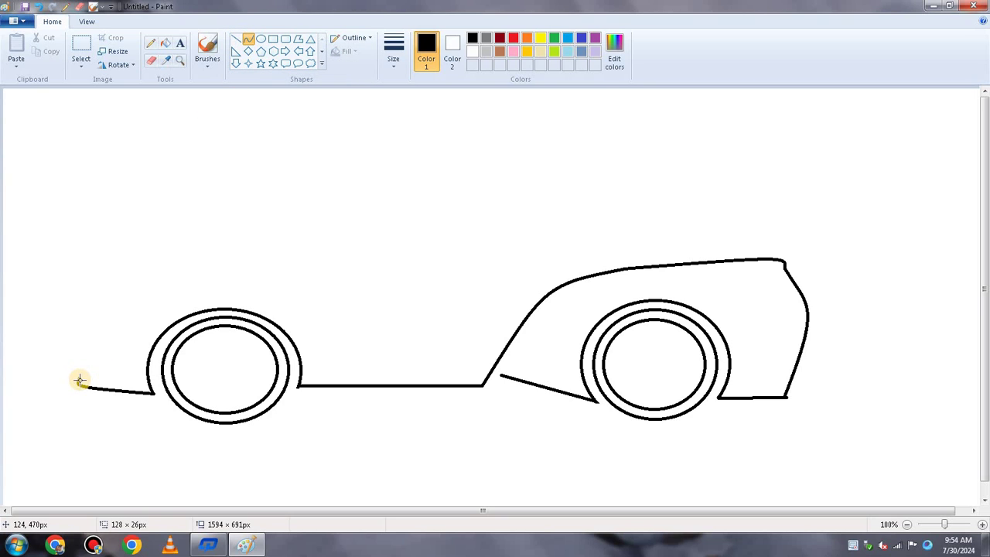
- Draw the front end as a curve about 22 × 107 px rising from the lower front corner, bent outward with a rounded upper corner
mouse_move(80, 380)
left_mouse_down()
mouse_move(75, 353)
mouse_move(86, 338)
left_mouse_up()
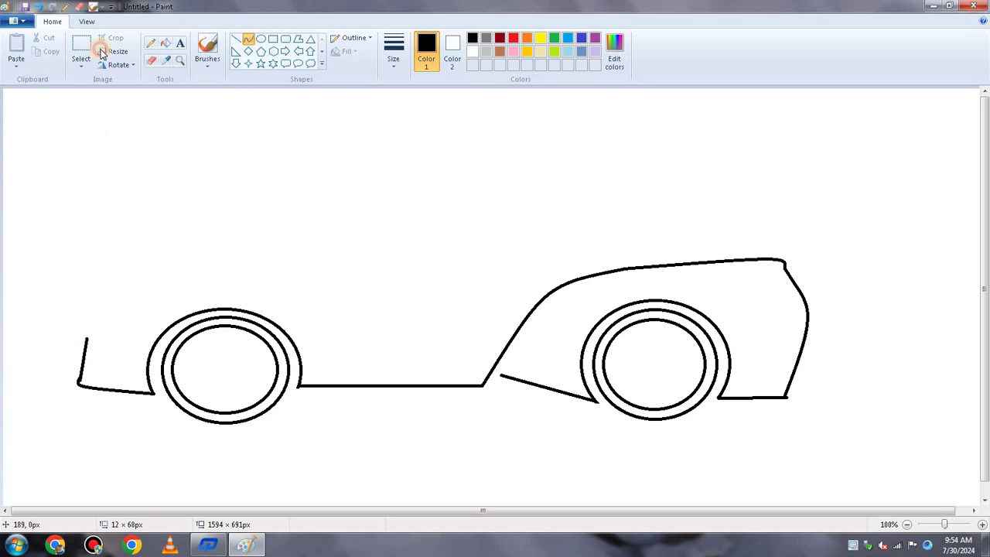
left_click(36, 8)
left_click_drag(79, 380, 89, 311)
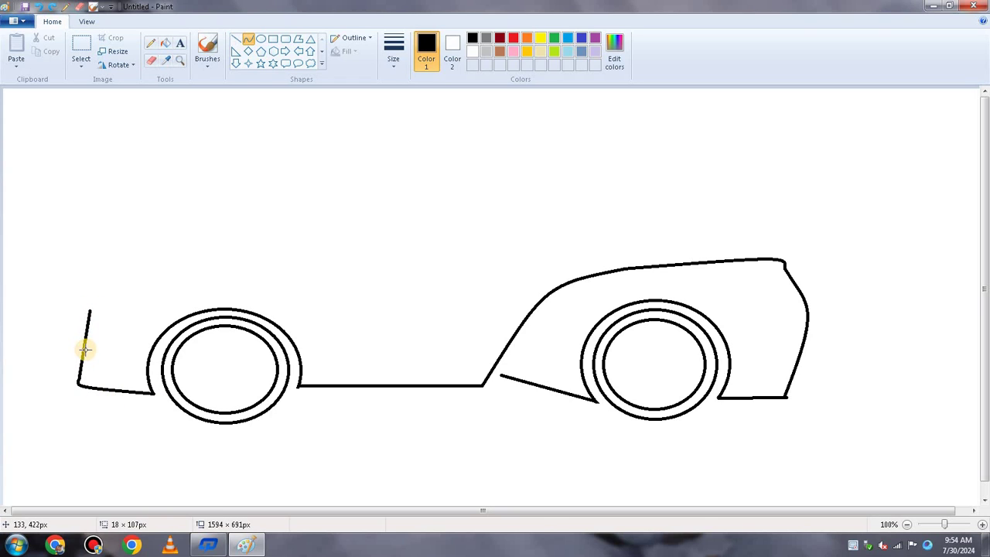
left_click_drag(84, 347, 77, 315)
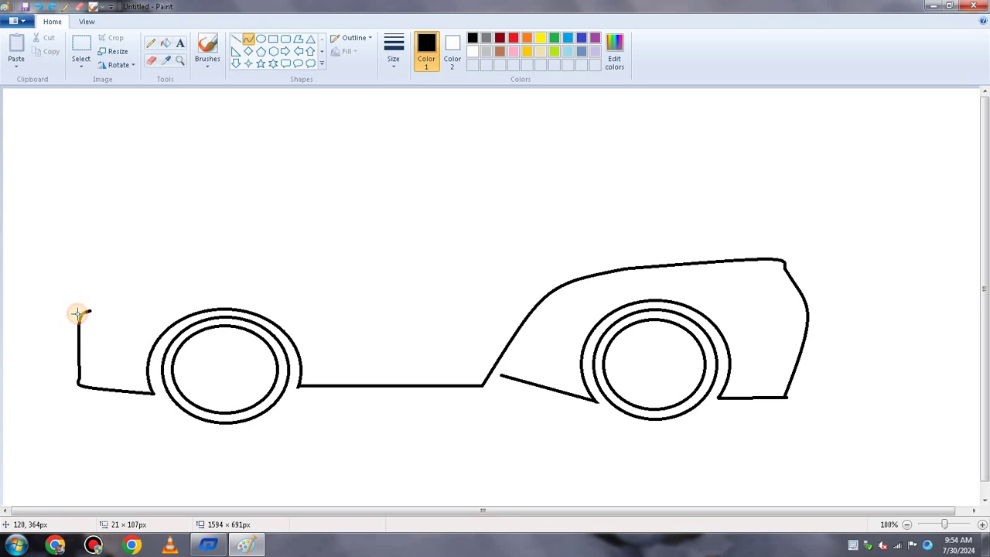
- Draw a straight hood line about 246 × 125 px rising from the front end, and extend it with an upward-bulging roof curve about 492 × 145 px
left_click(236, 39)
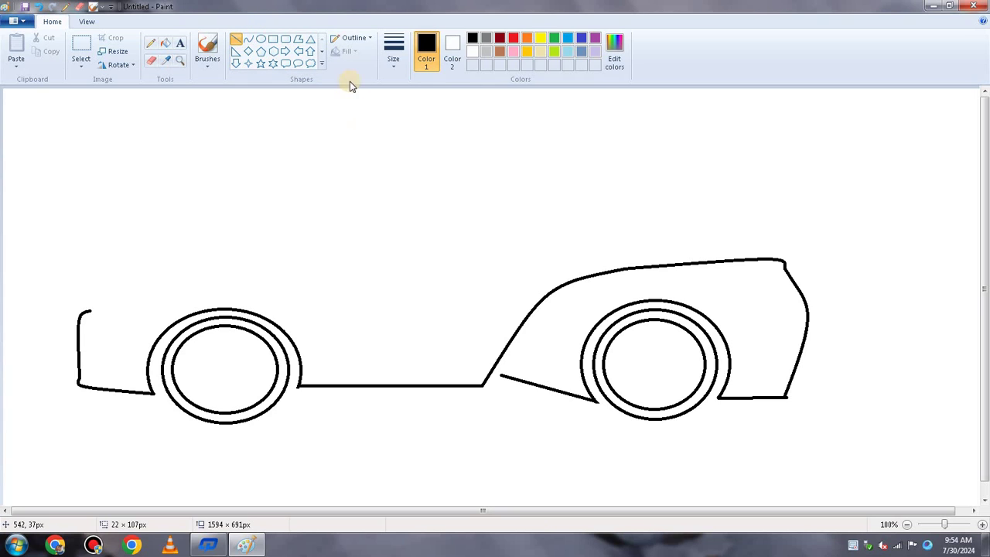
mouse_move(90, 309)
left_mouse_down()
mouse_move(183, 279)
mouse_move(242, 232)
left_mouse_up()
left_click(249, 42)
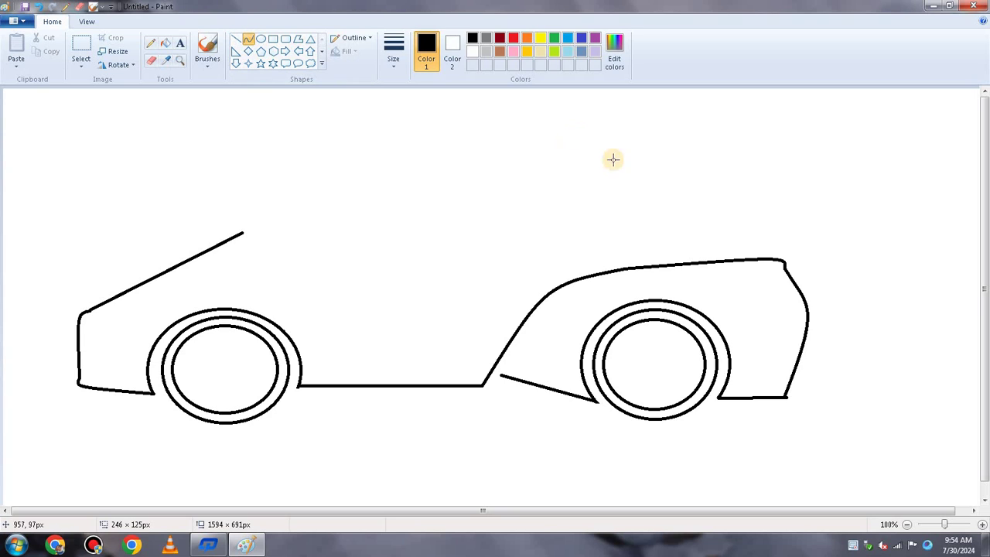
left_click_drag(241, 232, 547, 144)
left_click_drag(444, 170, 411, 143)
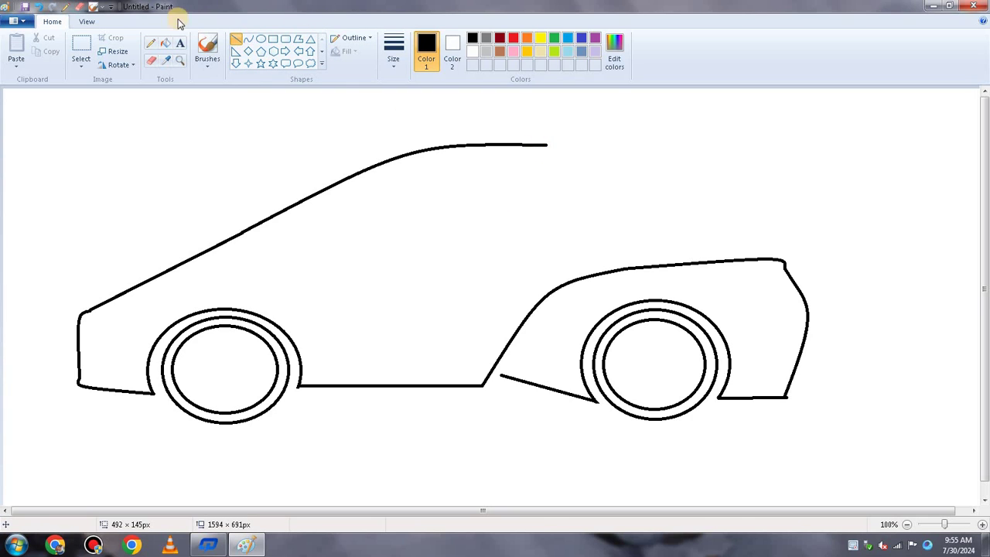
- Continue the roof with a curve about 431 × 175 px sloping down to just beyond the rear body corner, bulging up and right
left_click(247, 38)
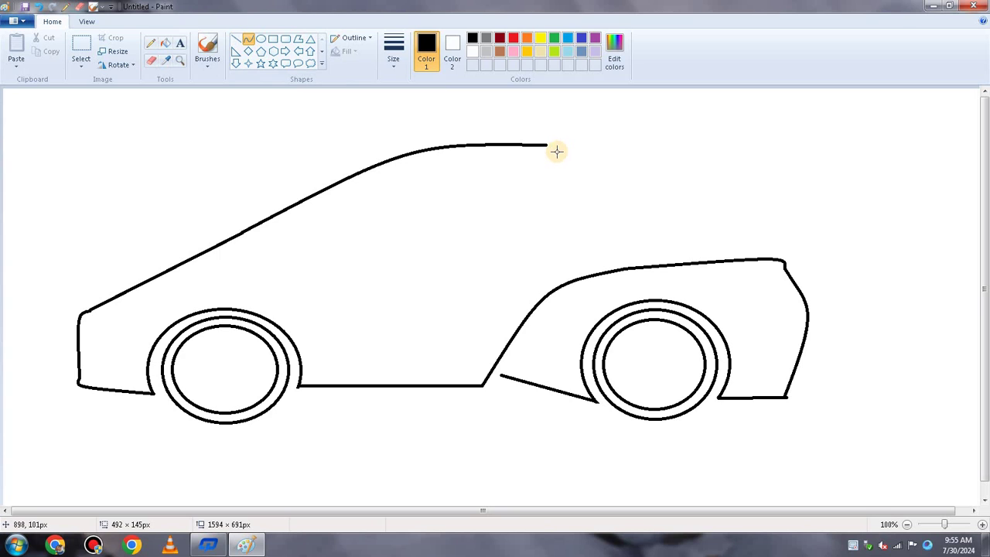
left_click_drag(546, 145, 810, 252)
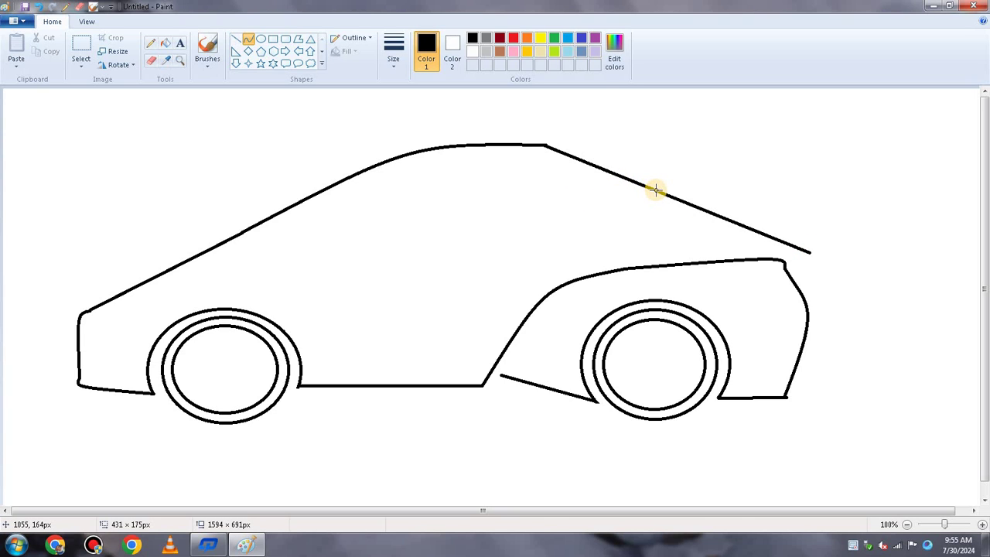
left_click_drag(655, 190, 740, 178)
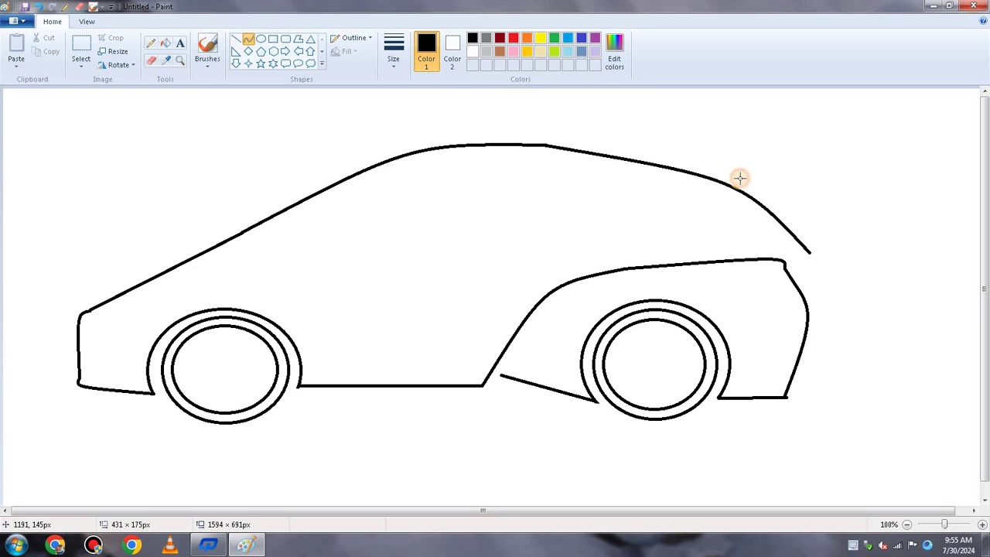
left_click_drag(741, 179, 748, 178)
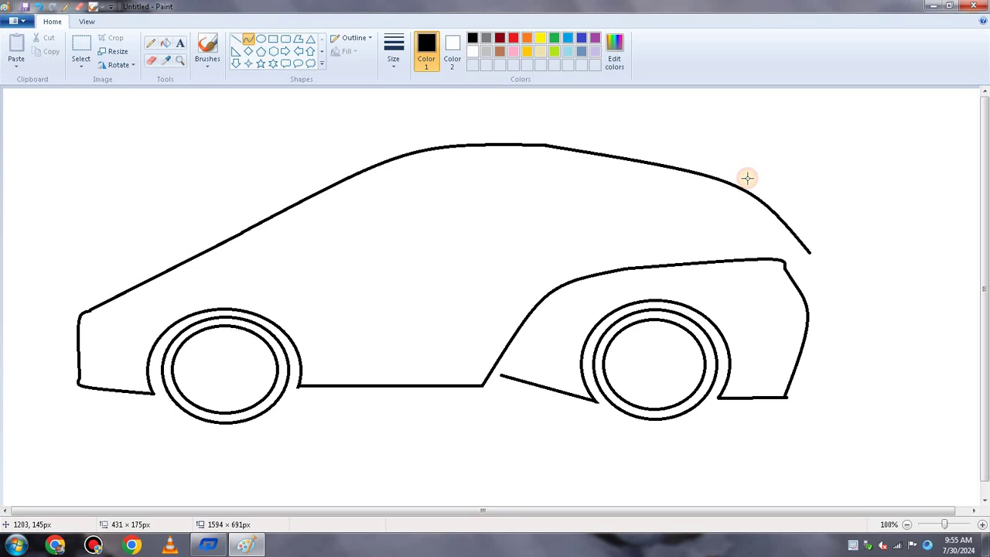
- Draw a pointed spoiler curve about 195 × 161 px from the rear body corner, rising outward to a peak and hooking down
left_click(236, 43)
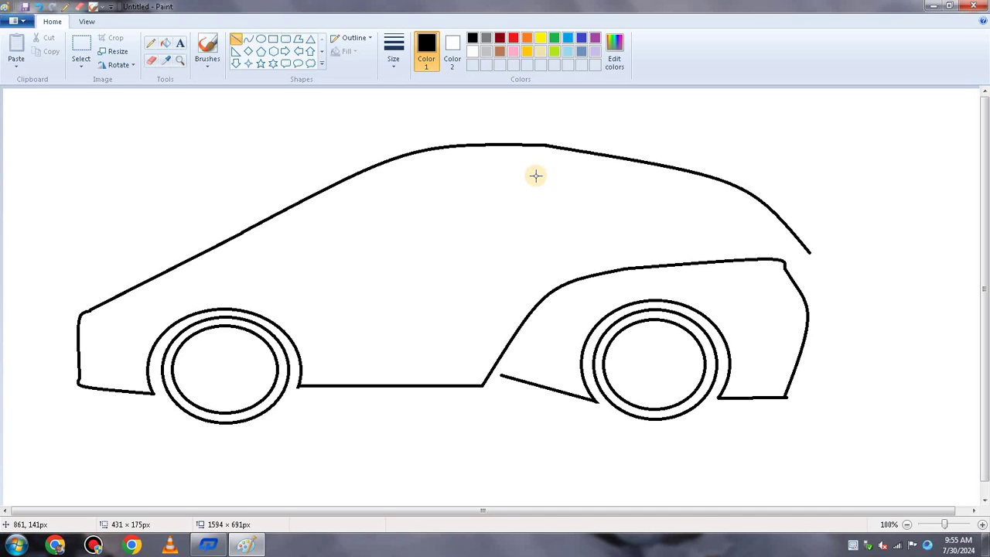
left_click(249, 39)
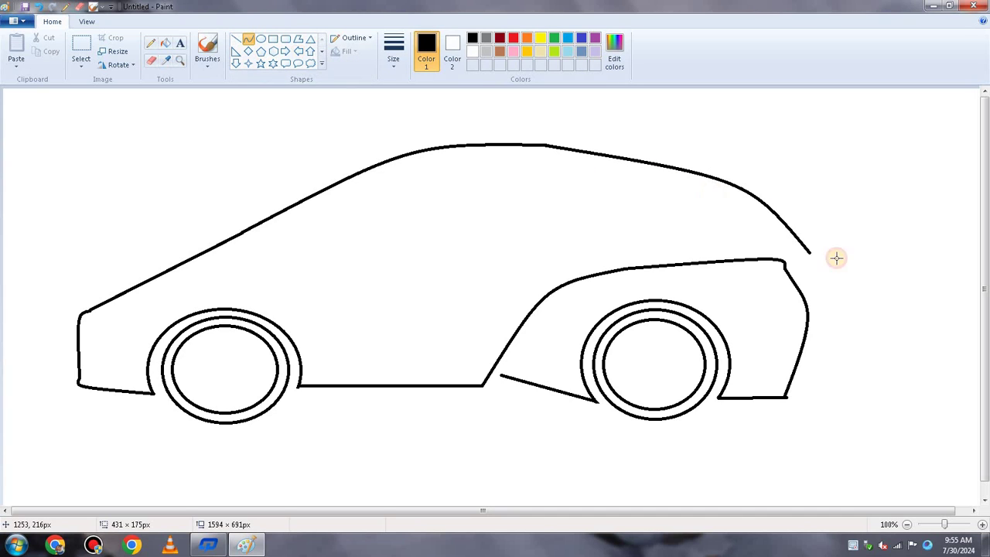
left_click_drag(781, 262, 868, 233)
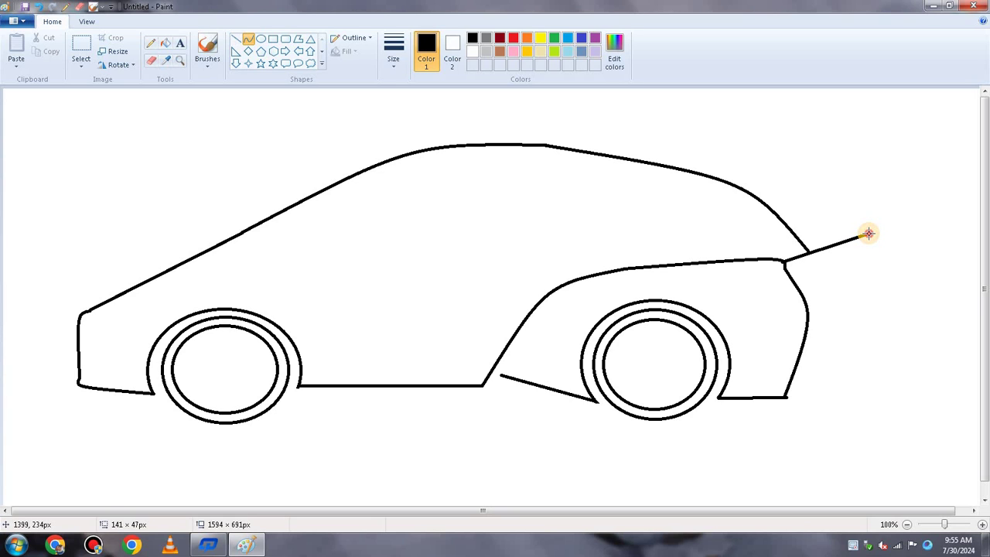
left_click_drag(869, 233, 902, 194)
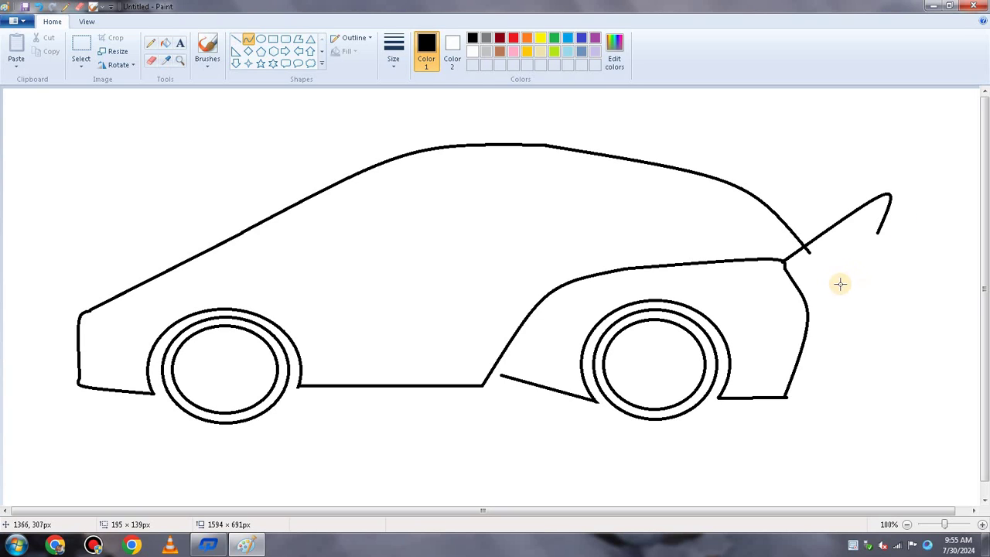
left_click_drag(796, 276, 881, 163)
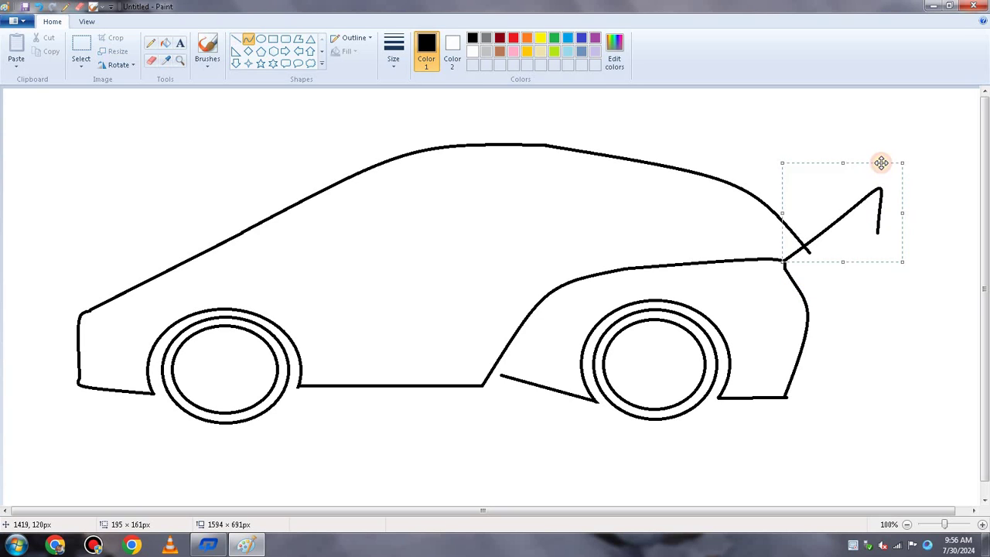
- Add a second spoiler peak with a line about 48 × 36 px rising from the first peak's hook and one about 25 × 122 px descending
left_click(236, 39)
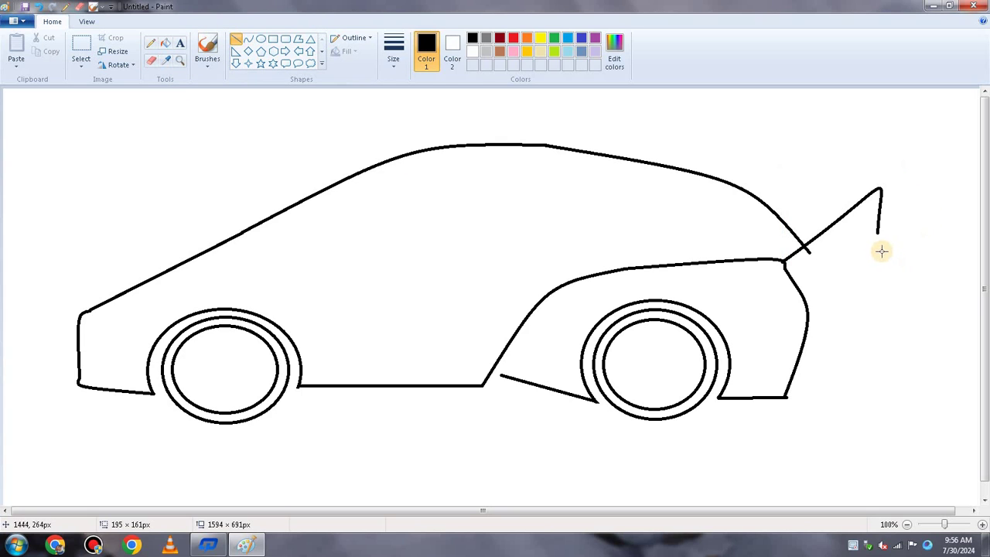
left_click_drag(879, 231, 903, 203)
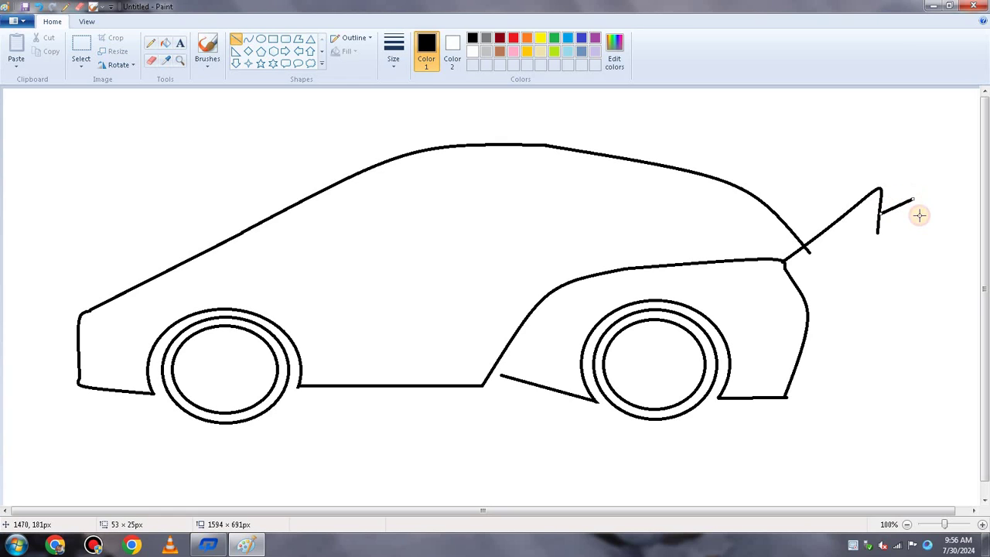
left_click_drag(912, 199, 911, 195)
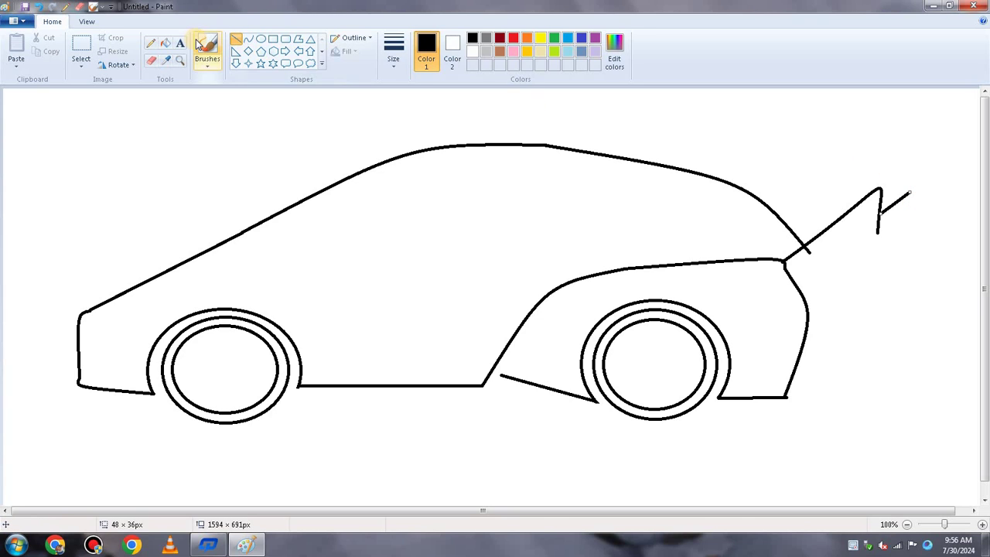
left_click(248, 39)
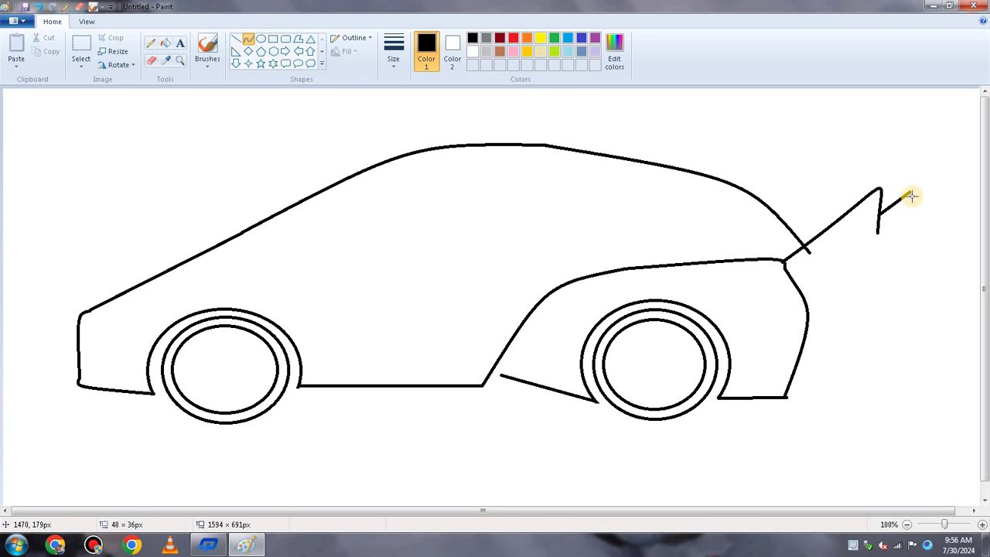
left_click_drag(909, 193, 897, 265)
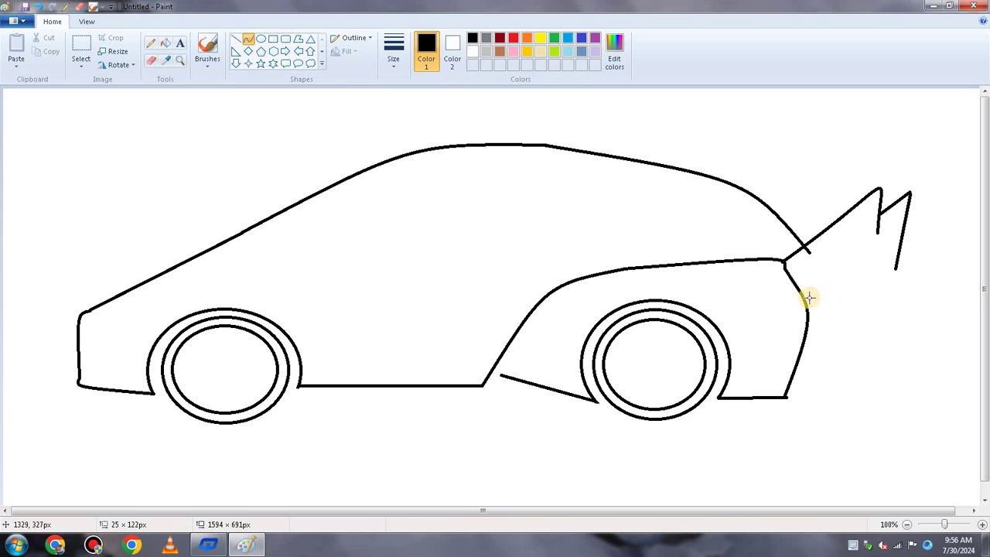
- Close the spoiler with a line about 162 × 33 px to the rear edge, and add an outward-bulging curve about 179 × 209 px to the lower rear corner
left_click_drag(796, 288, 895, 266)
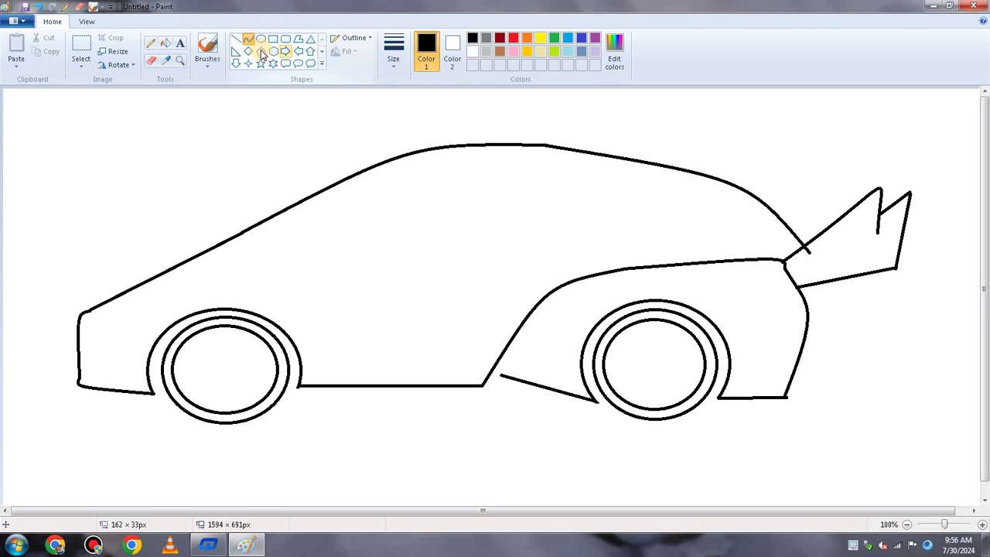
left_click_drag(895, 268, 785, 398)
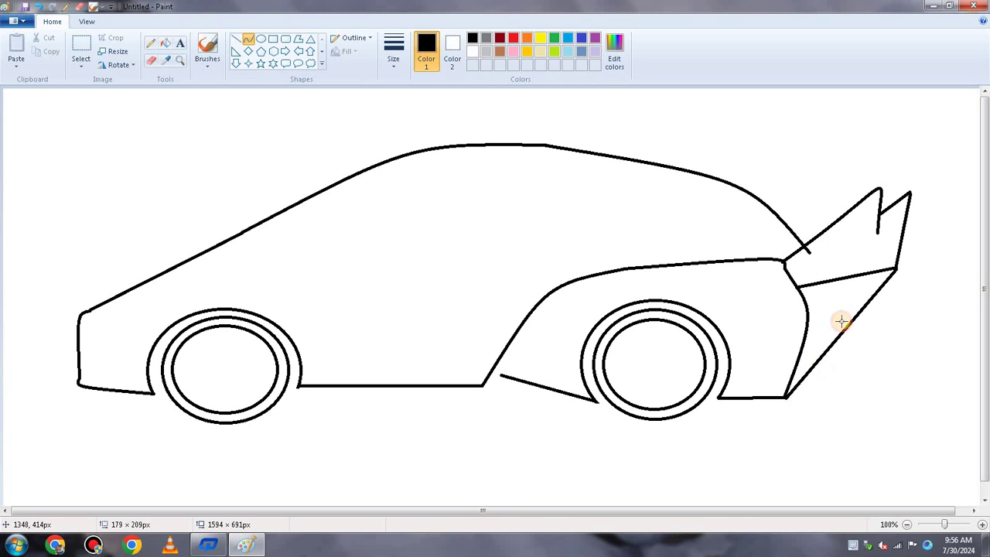
left_click_drag(843, 330, 863, 341)
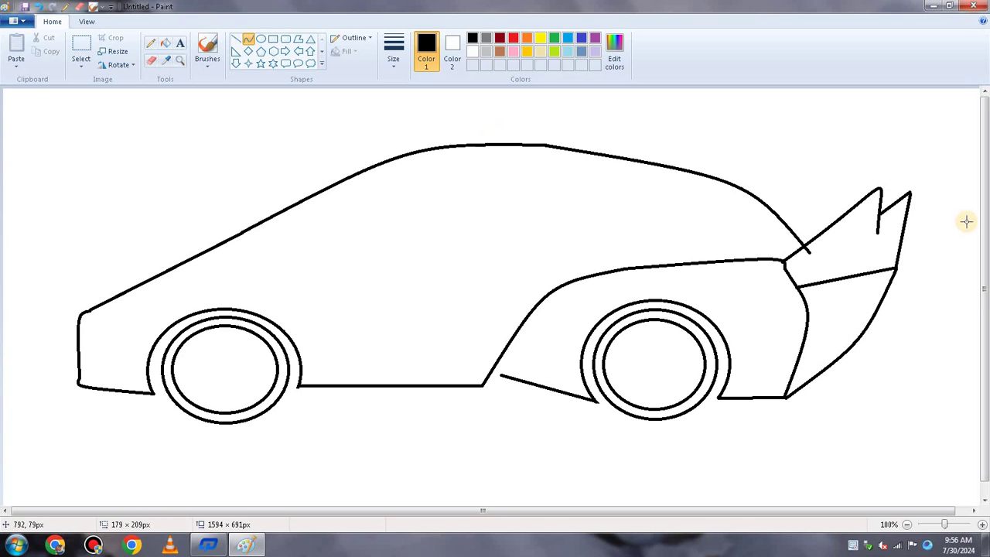
- Erase the short end of the rear roof curve that extends past the spoiler's upper edge
left_click(151, 60)
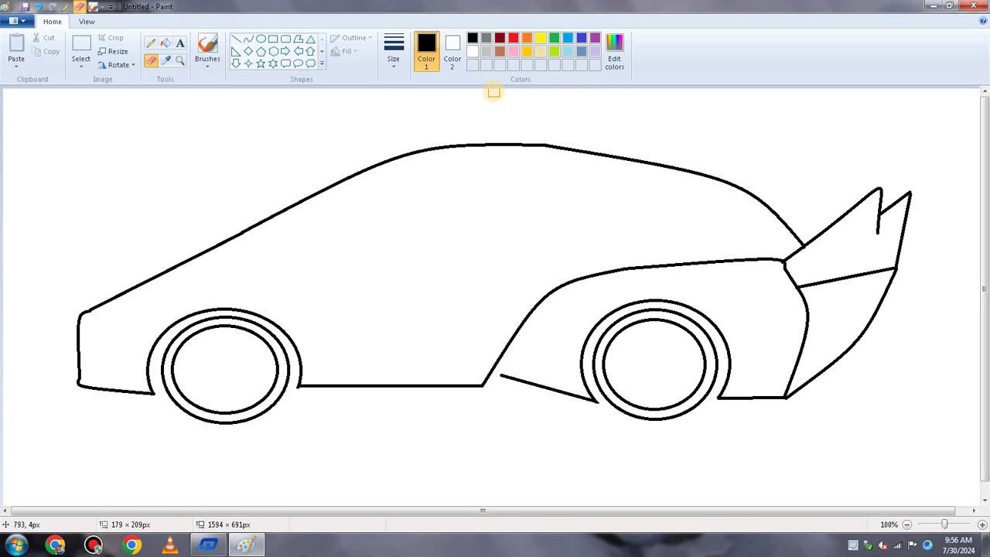
left_click(247, 40)
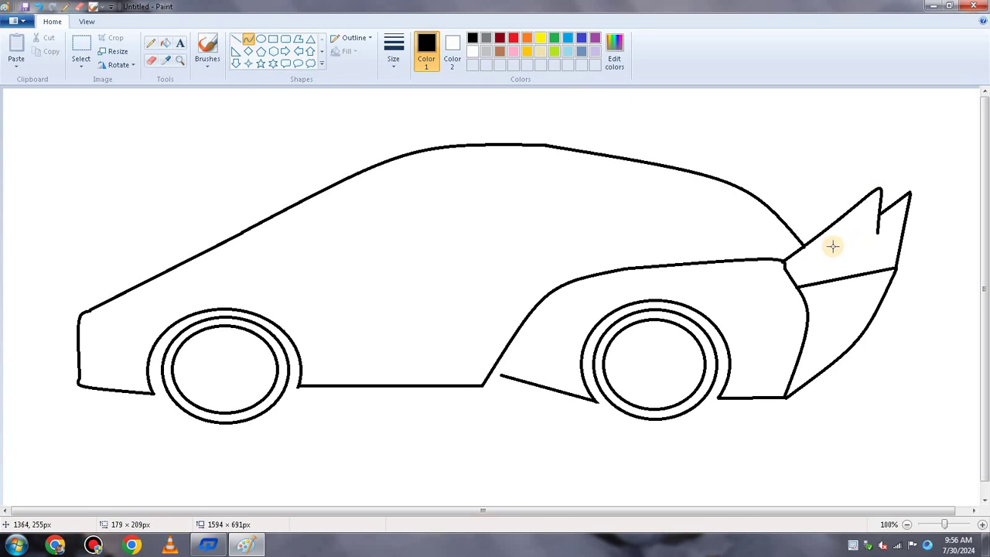
- Draw a line about 151 × 56 px from the rear body corner to the lower end of the first spoiler peak's hook
mouse_move(786, 263)
left_mouse_down()
mouse_move(913, 209)
mouse_move(882, 233)
mouse_move(905, 229)
left_mouse_up()
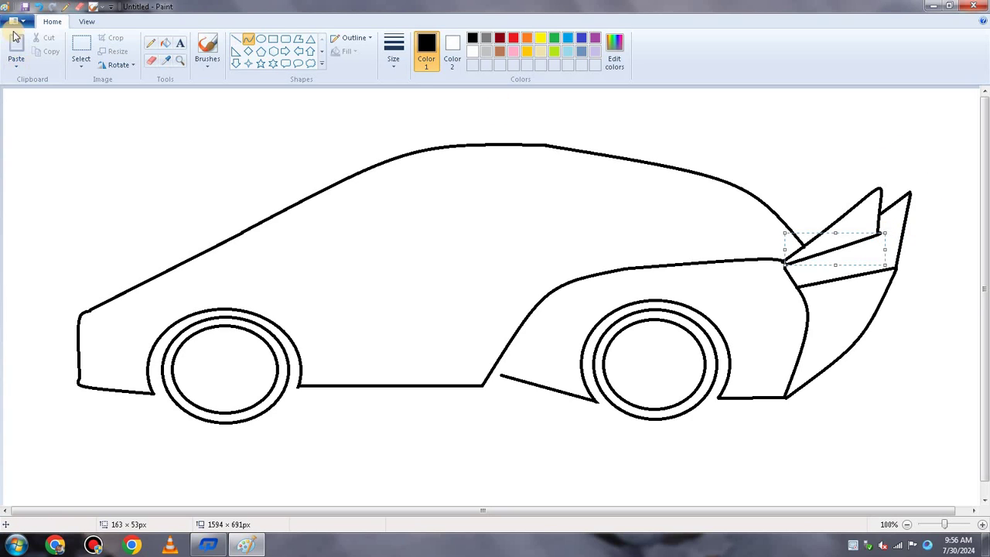
left_click(40, 7)
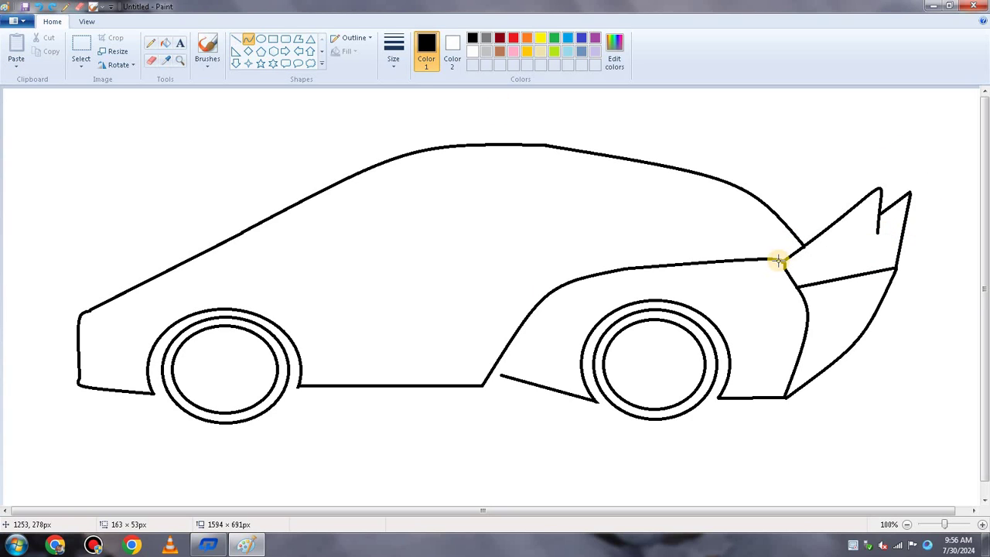
left_click_drag(785, 267, 877, 232)
- Try a curve about 41 × 69 px between the end of the first peak's hook and the spoiler's outer lower corner
left_click(235, 39)
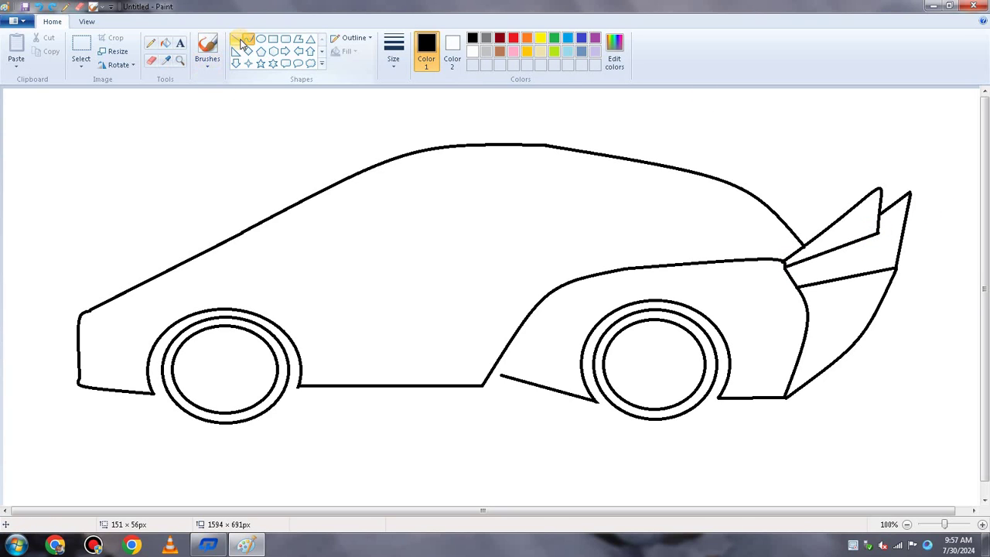
left_click(248, 39)
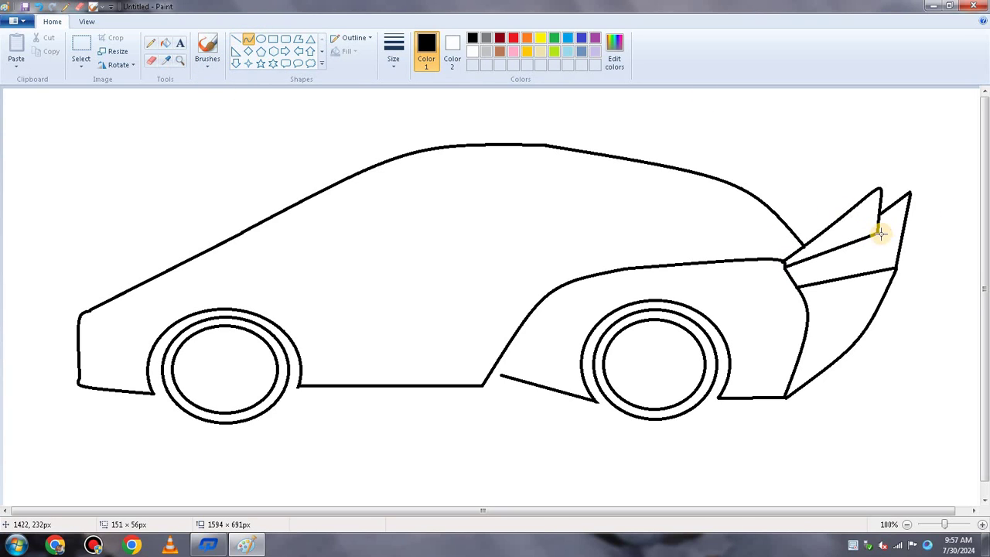
left_click_drag(892, 233, 870, 236)
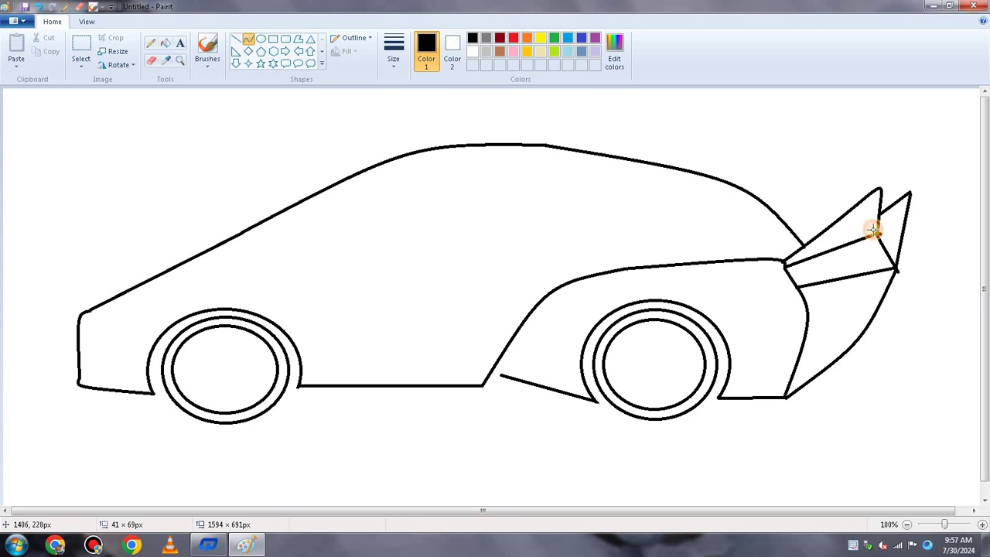
left_click_drag(873, 230, 878, 232)
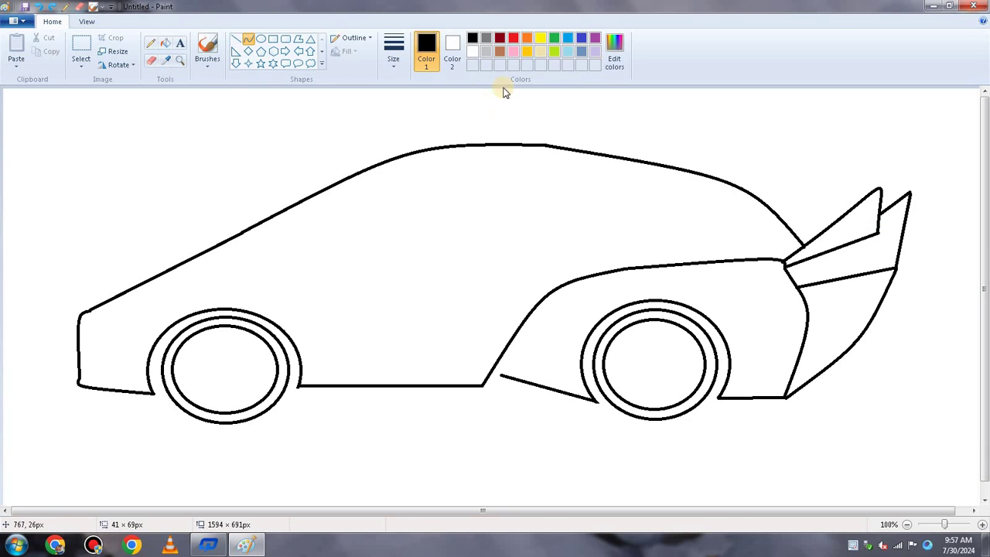
- Draw a line about 177 × 114 px from the spoiler's lower inner corner past the hook's end to the outer edge
left_click(236, 39)
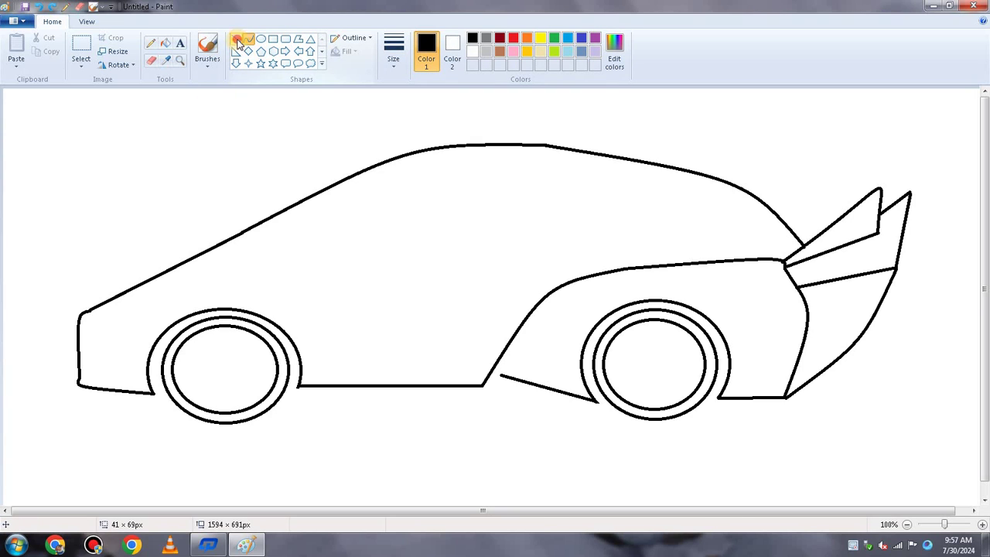
mouse_move(797, 286)
left_mouse_down()
mouse_move(861, 228)
mouse_move(881, 232)
left_mouse_up()
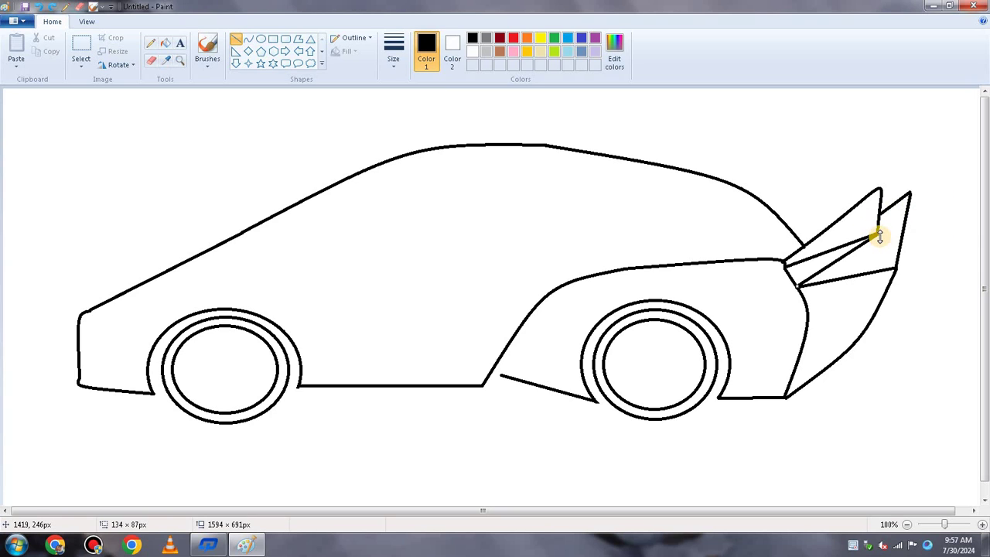
left_click_drag(878, 235, 905, 218)
left_click(941, 174)
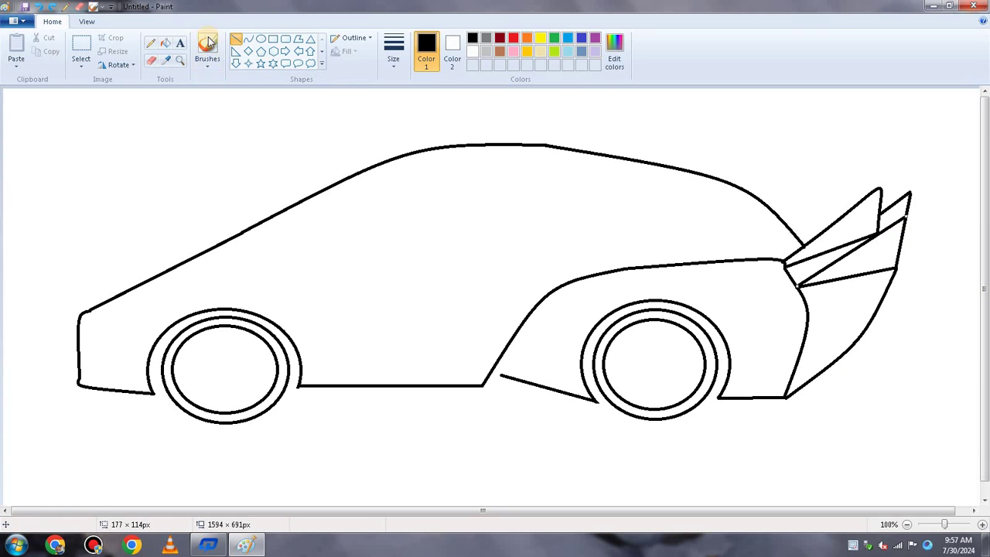
- Replace the second spoiler peak with a line about 48 × 44 px from the first peak to the outer corner, erasing leftover ends
left_click(152, 60)
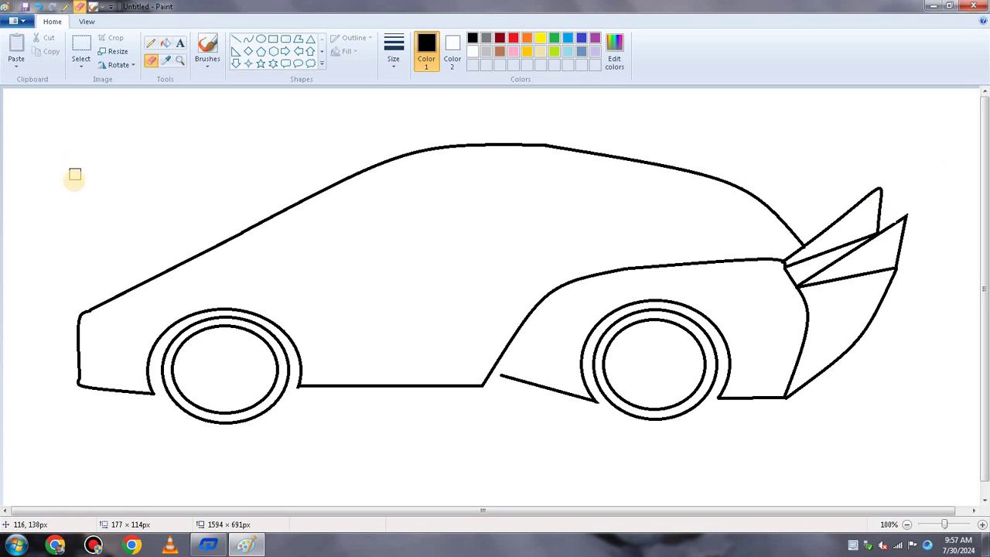
left_click(236, 39)
left_click_drag(880, 191, 902, 210)
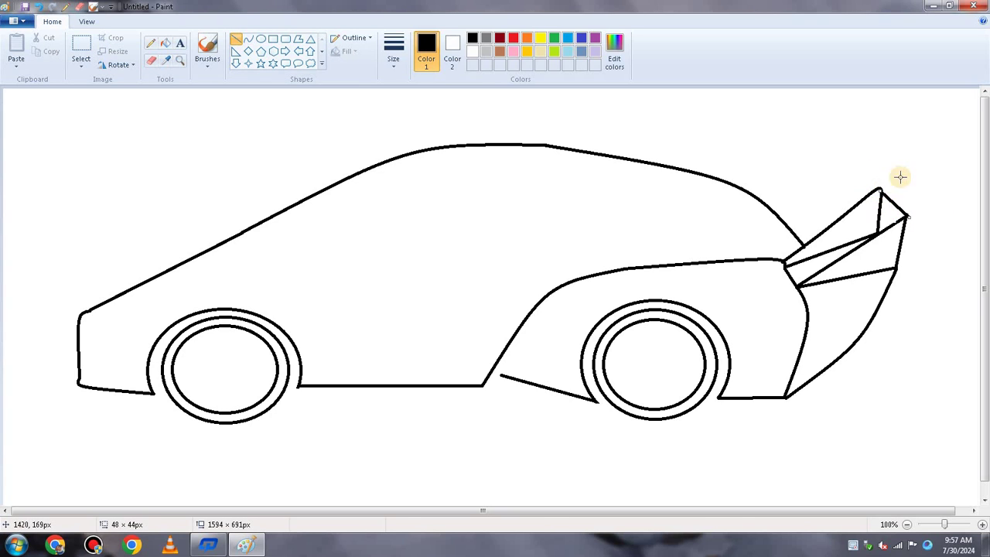
left_click(942, 112)
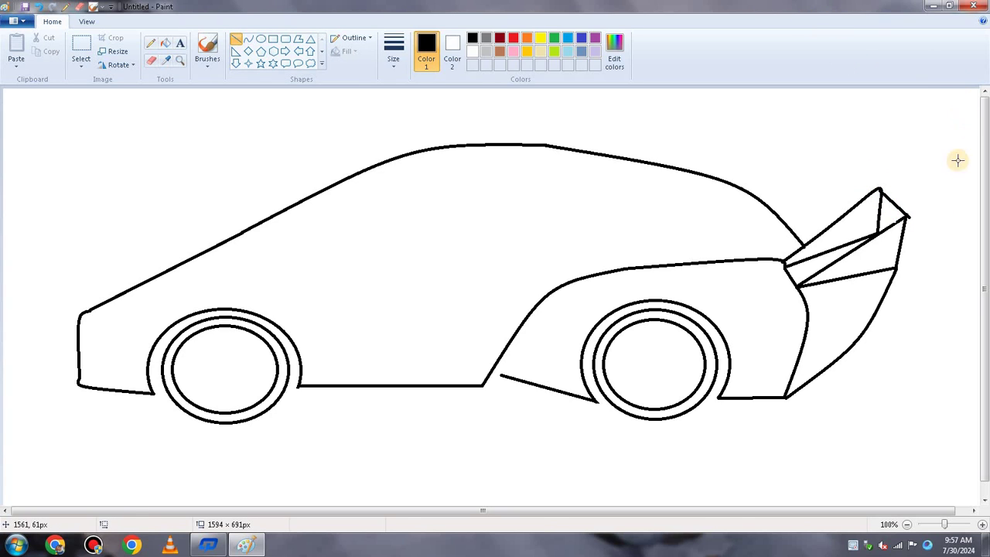
left_click(150, 43)
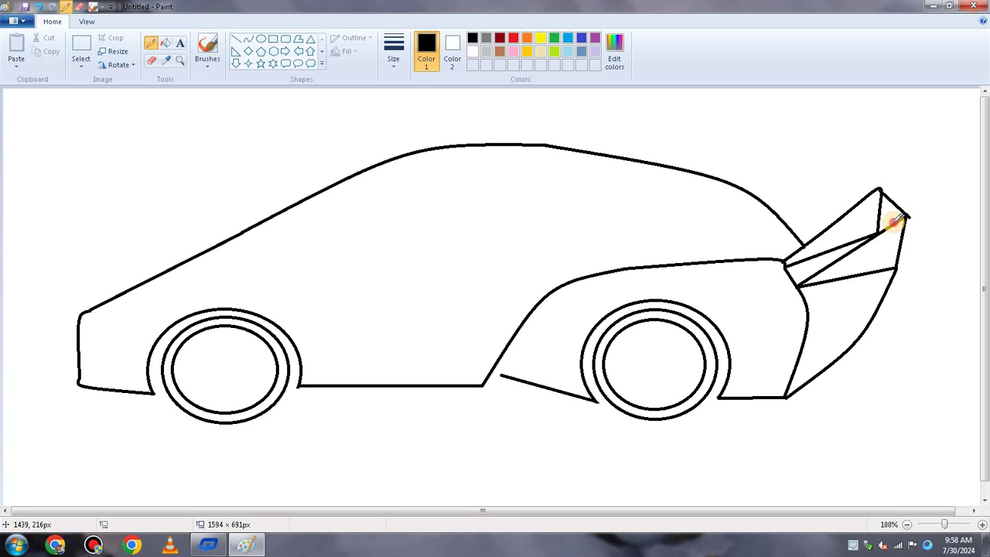
left_click(151, 60)
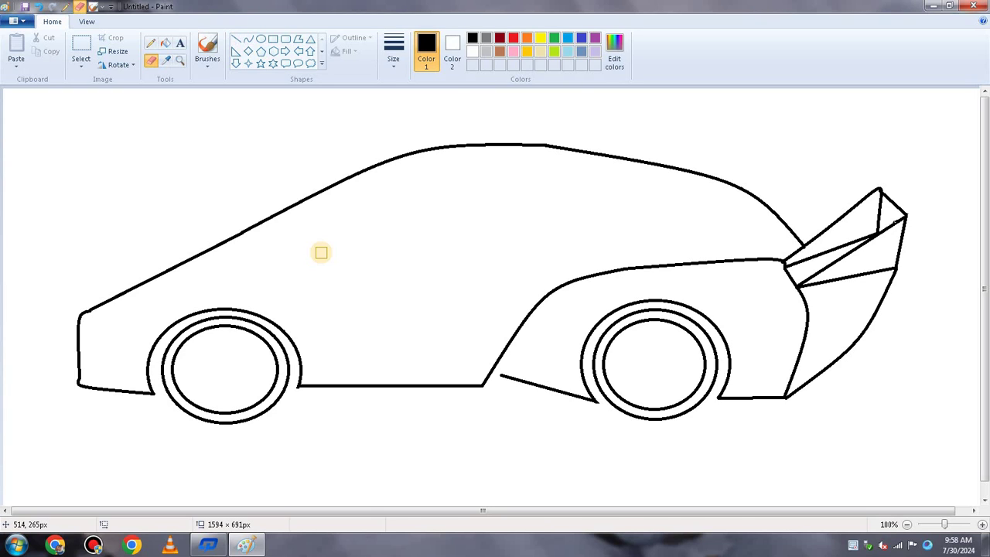
- Draw a six-pointed star centred inside the front wheel's inner oval
left_click(260, 64)
left_click(275, 63)
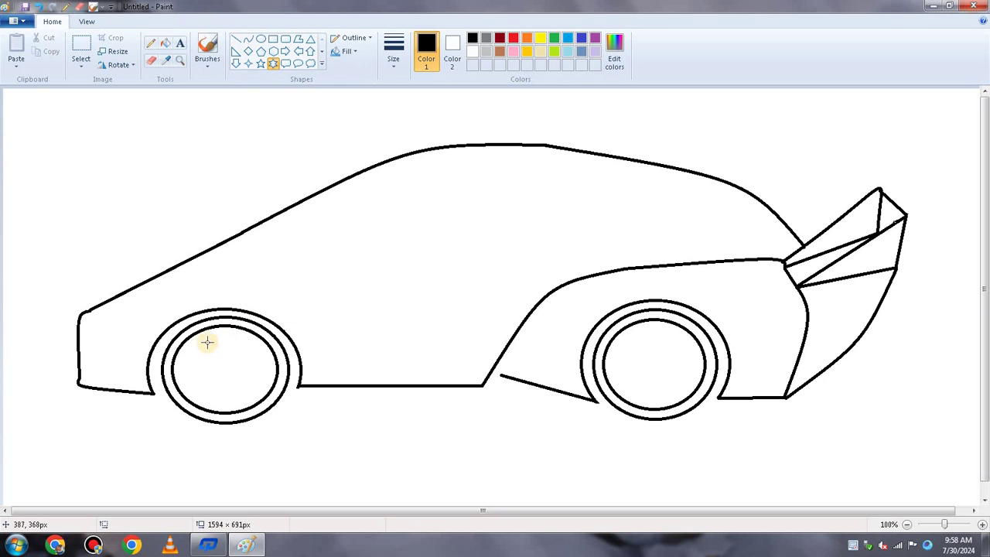
left_click_drag(190, 335, 261, 409)
left_click_drag(228, 340, 228, 334)
left_click(155, 155)
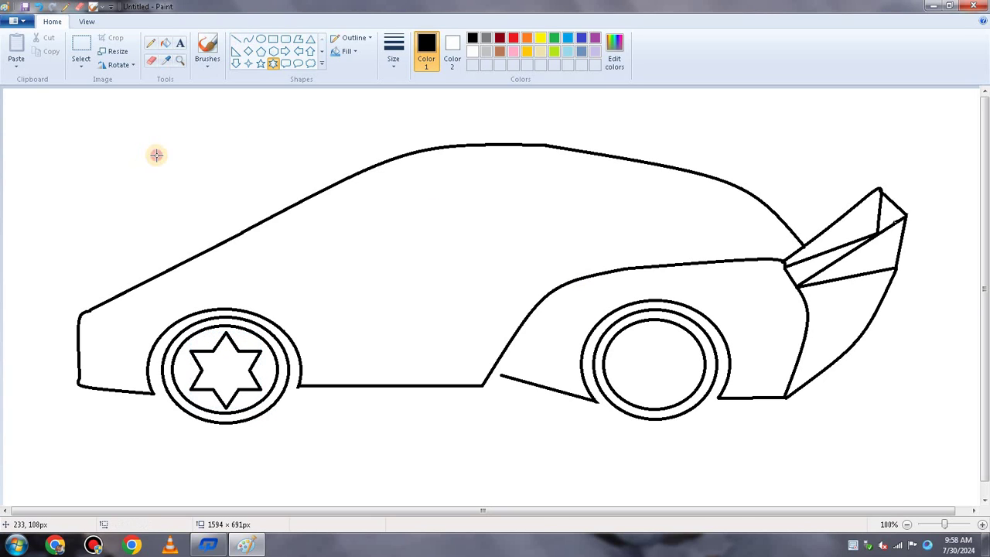
- Draw a matching six-pointed star about 126 × 116 px centred inside the rear wheel's inner oval
left_click_drag(633, 327, 634, 338)
left_click_drag(658, 383, 694, 401)
left_click_drag(636, 366, 615, 366)
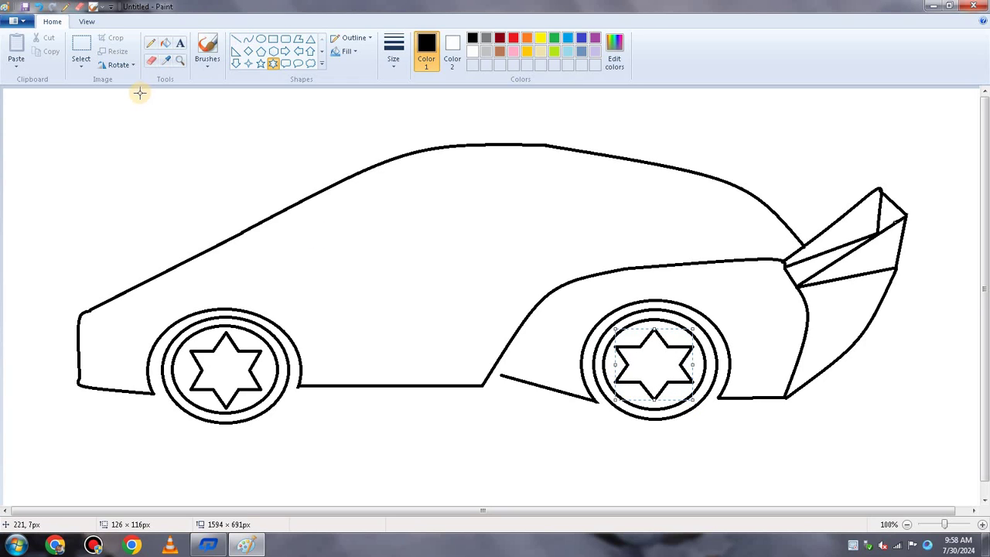
- Draw a short line about 22 × 31 px across the spoiler's inner end, parallel to the body edge
left_click(248, 39)
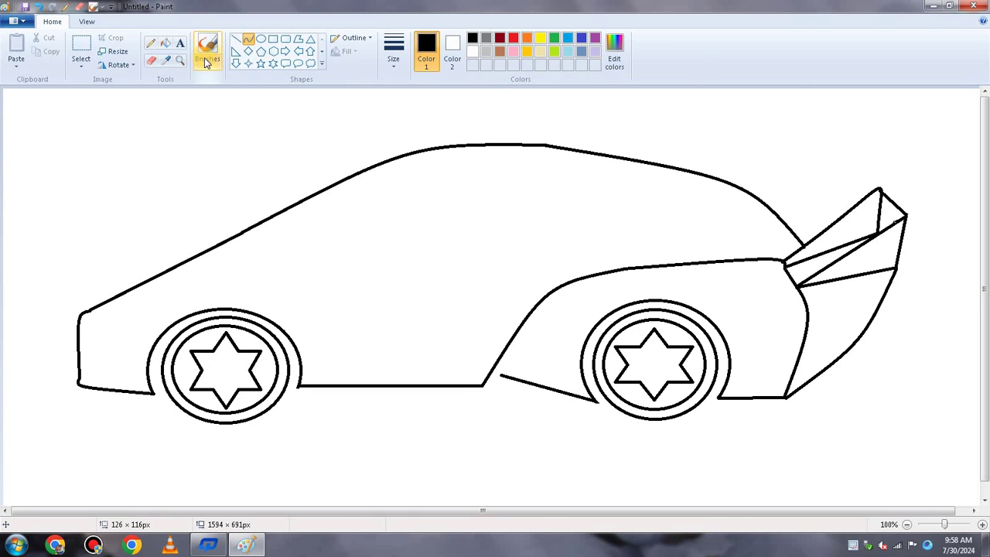
left_click(240, 40)
left_click_drag(786, 262, 801, 285)
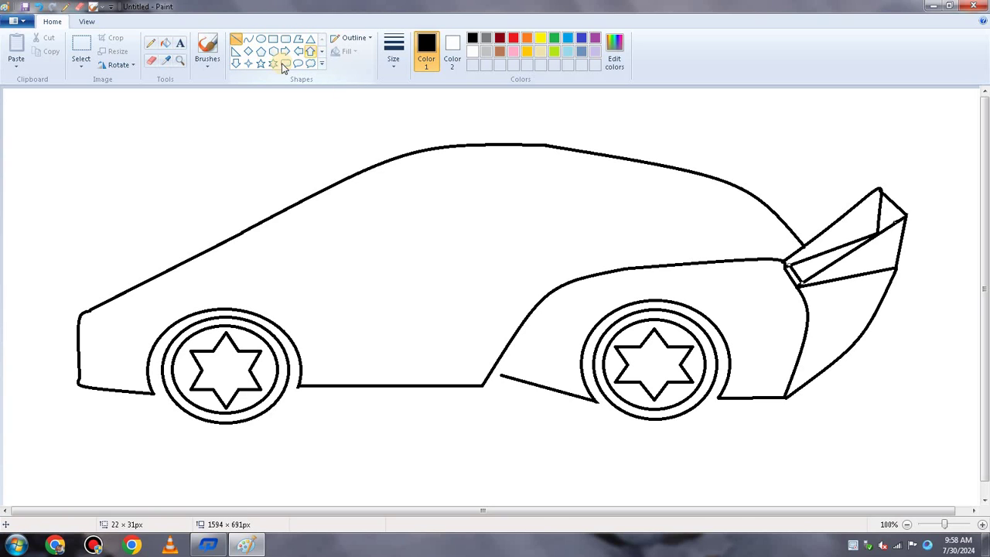
- Try a right triangle about 76 × 89 px as a window shape in the front half of the body
left_click(320, 56)
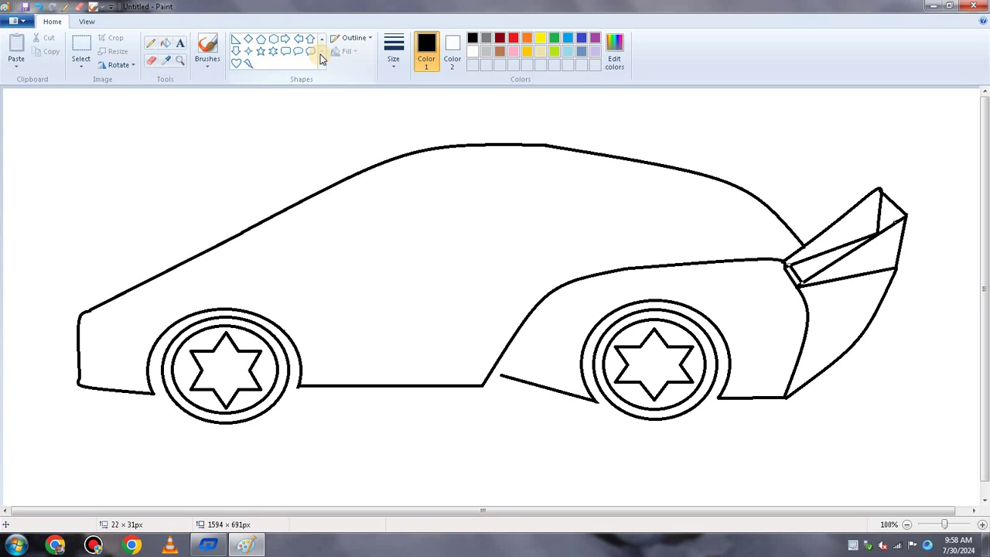
left_click(249, 63)
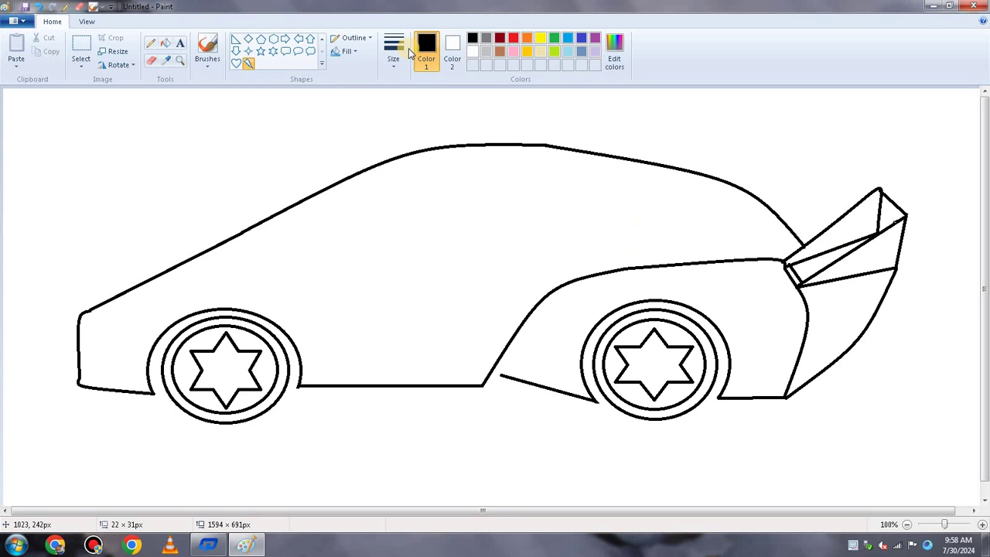
left_click(236, 40)
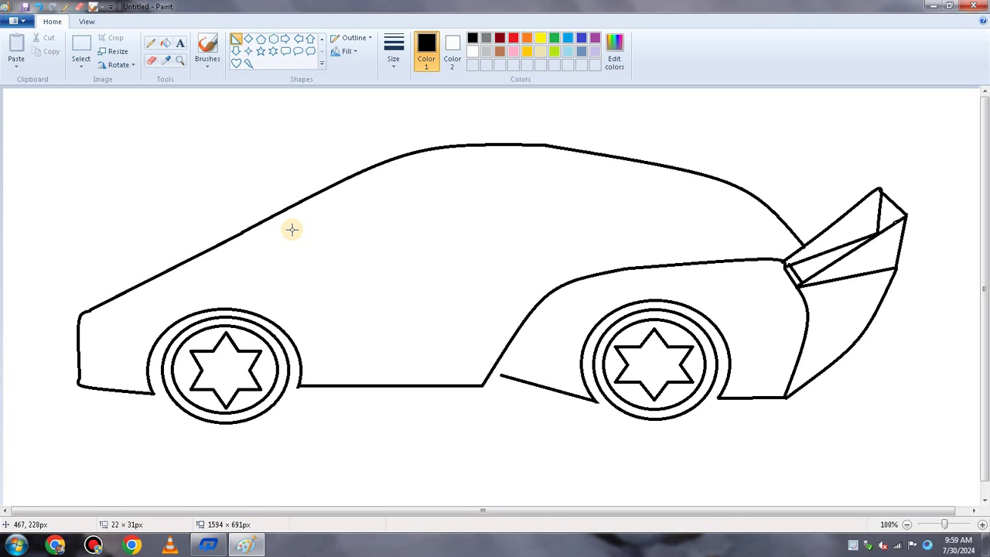
left_click_drag(267, 257, 397, 264)
left_click(56, 6)
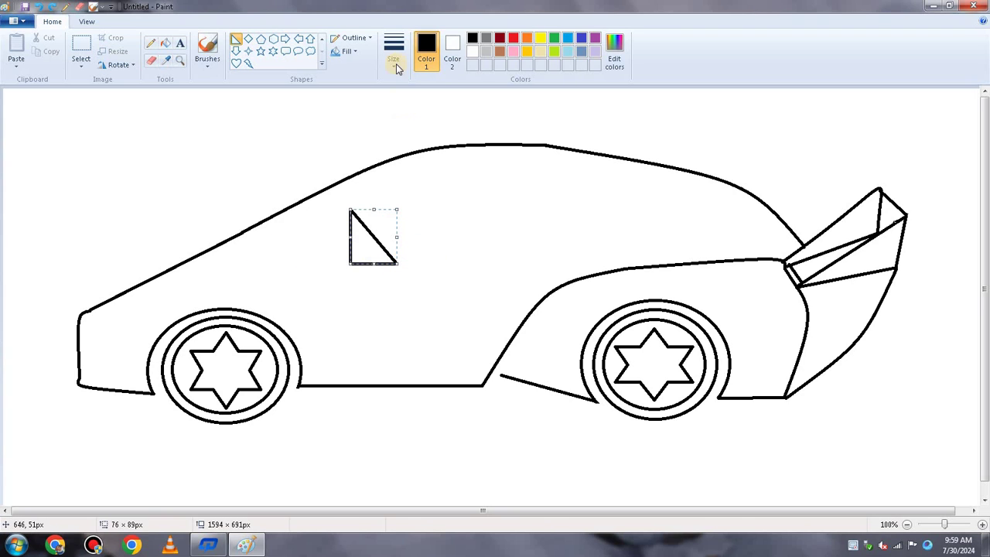
left_click(40, 6)
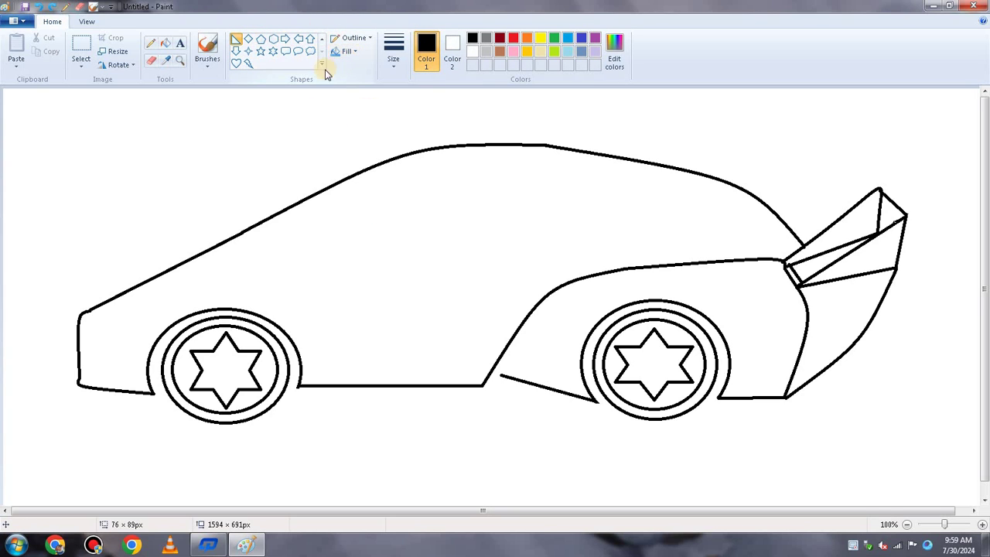
- Try a curve about 173 × 94 px just below the windshield slope as the front window's upper edge
left_click(321, 39)
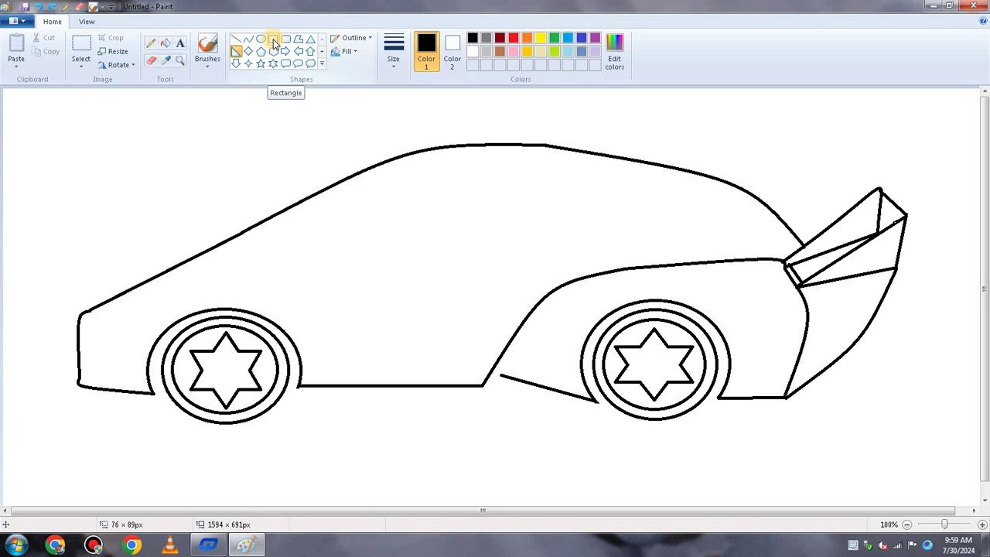
left_click(249, 39)
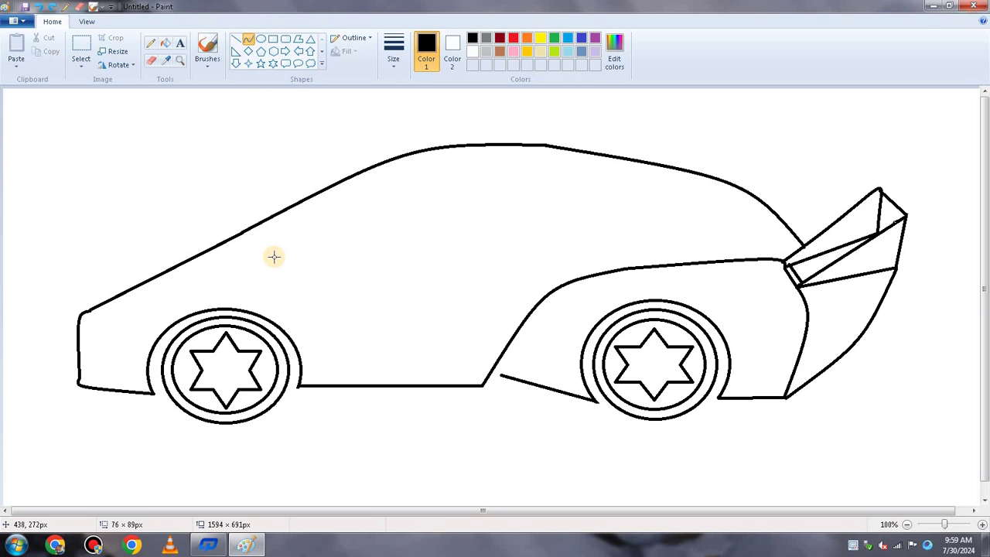
left_click_drag(232, 256, 340, 199)
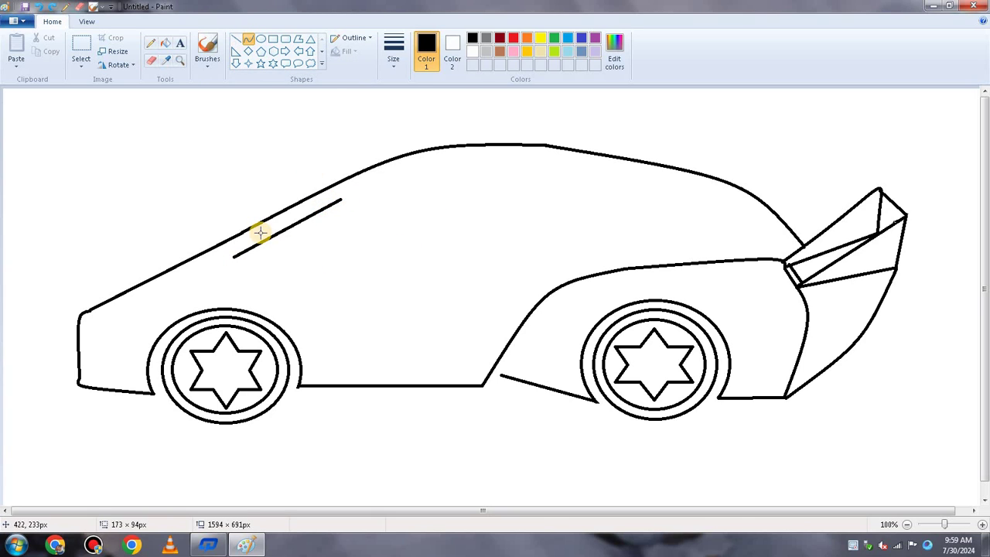
left_click_drag(229, 256, 282, 231)
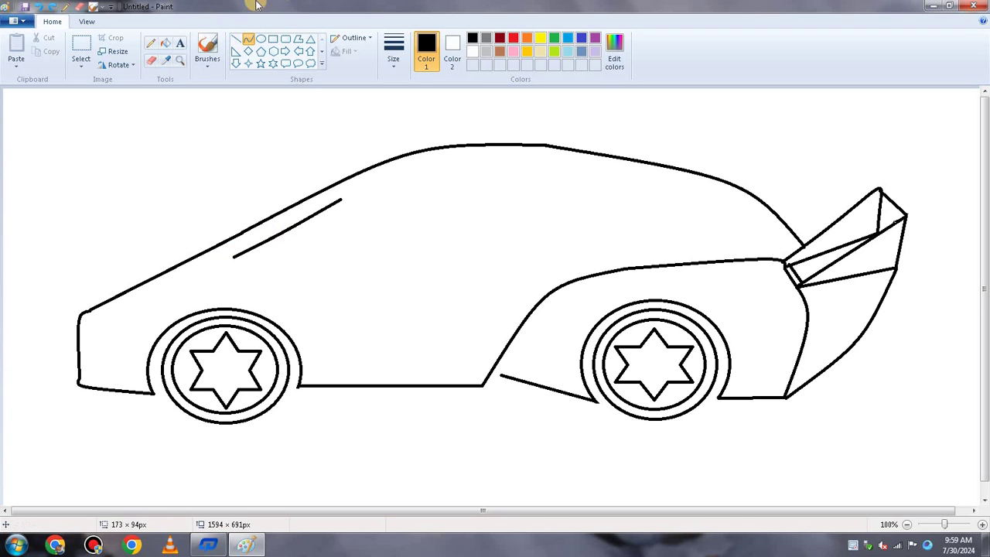
left_click(39, 6)
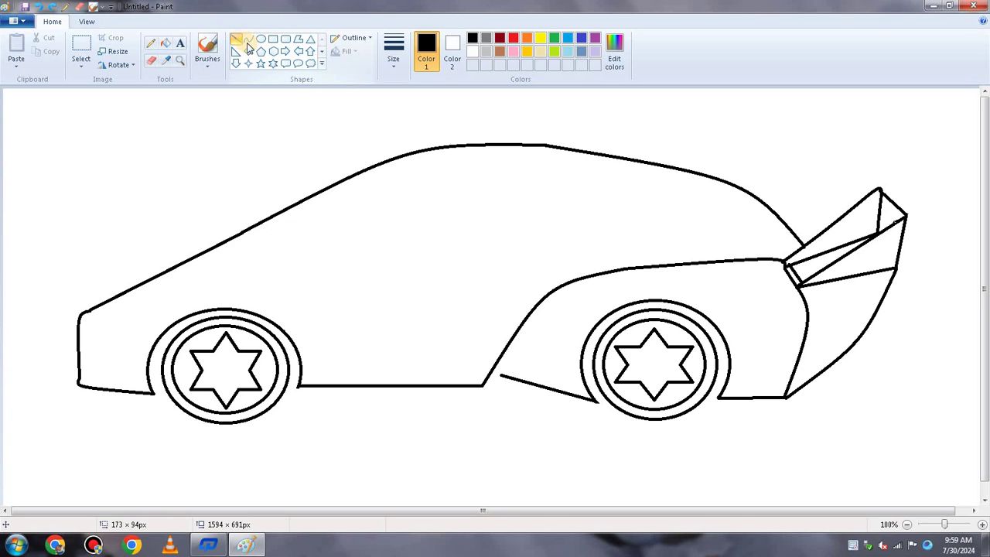
- Start the front window with a line about 186 × 98 px along the windshield slope and a lower edge about 158 × 7 px
left_click(238, 40)
left_click_drag(246, 258, 361, 198)
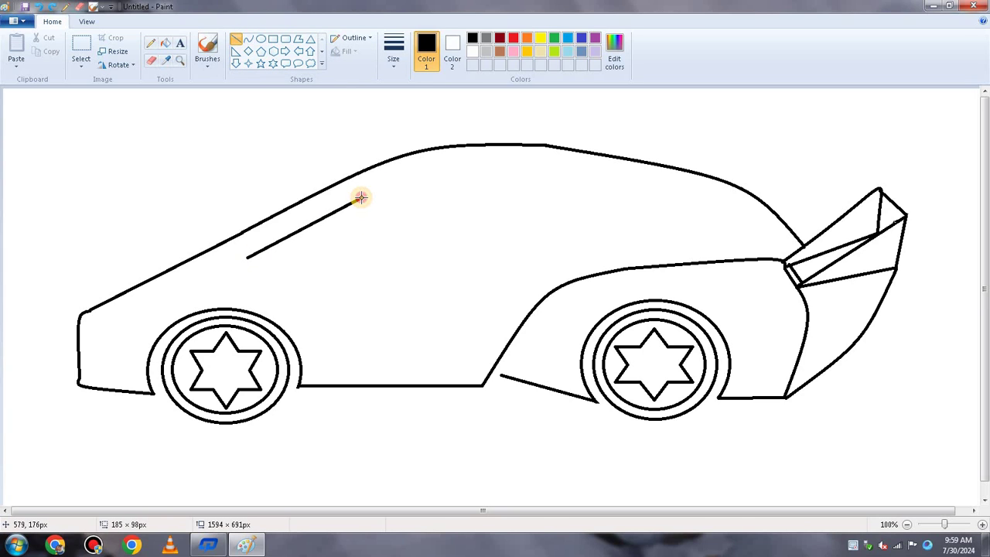
left_click(261, 38)
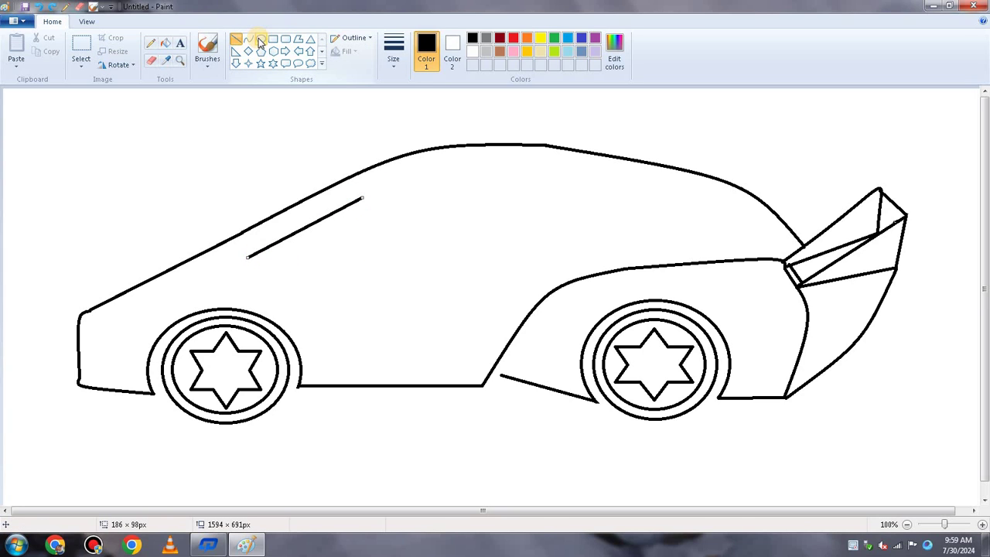
left_click(242, 42)
mouse_move(247, 256)
left_mouse_down()
mouse_move(365, 254)
mouse_move(338, 243)
mouse_move(341, 252)
left_mouse_up()
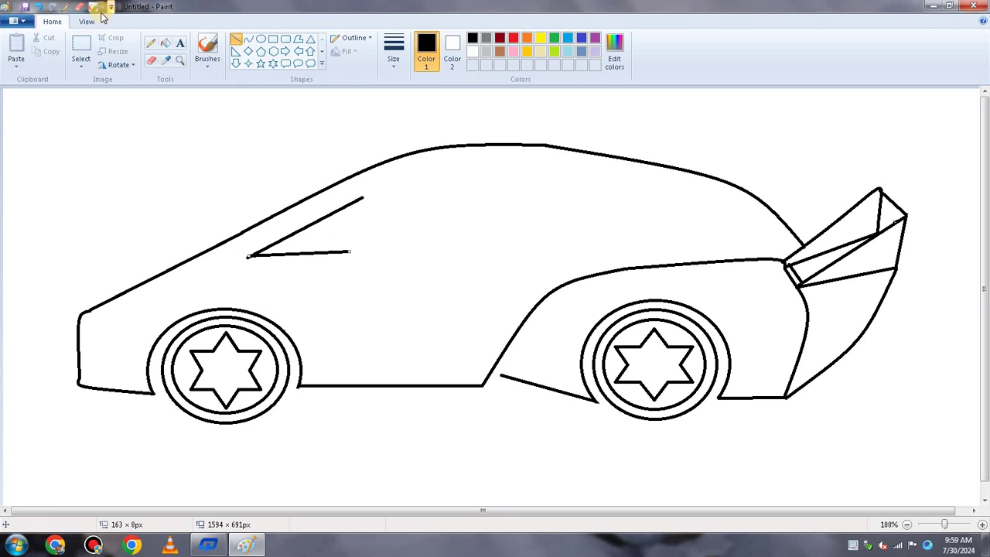
left_click(38, 6)
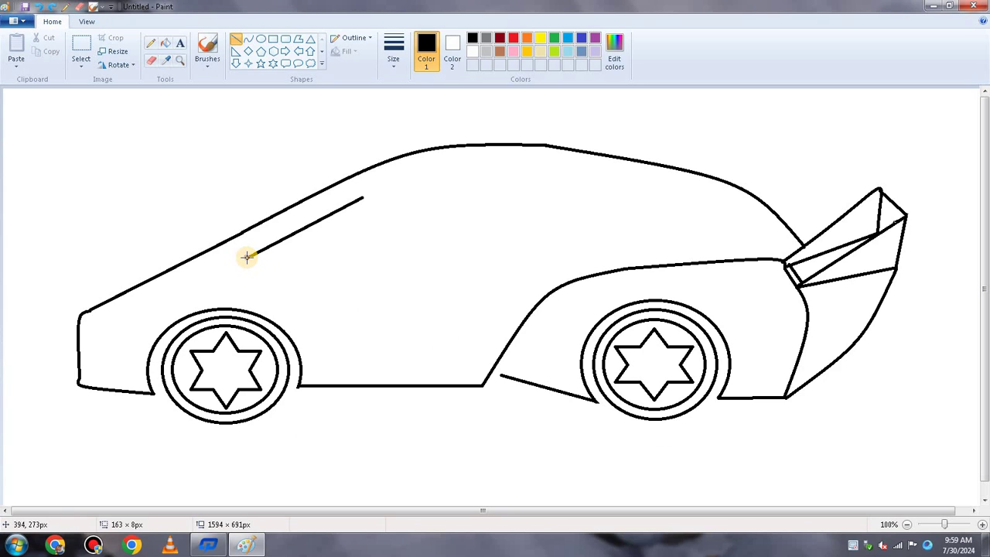
left_click_drag(246, 256, 345, 253)
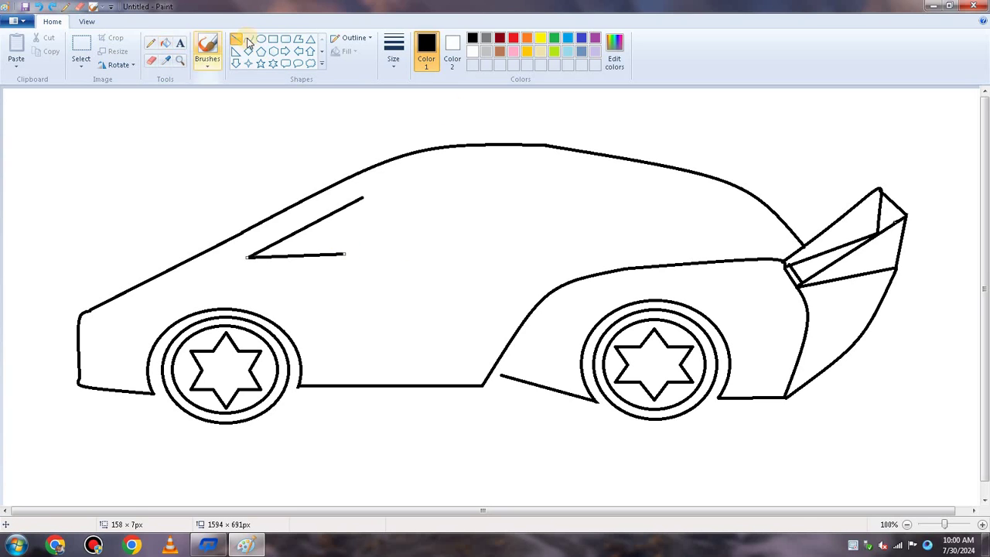
left_click(334, 224)
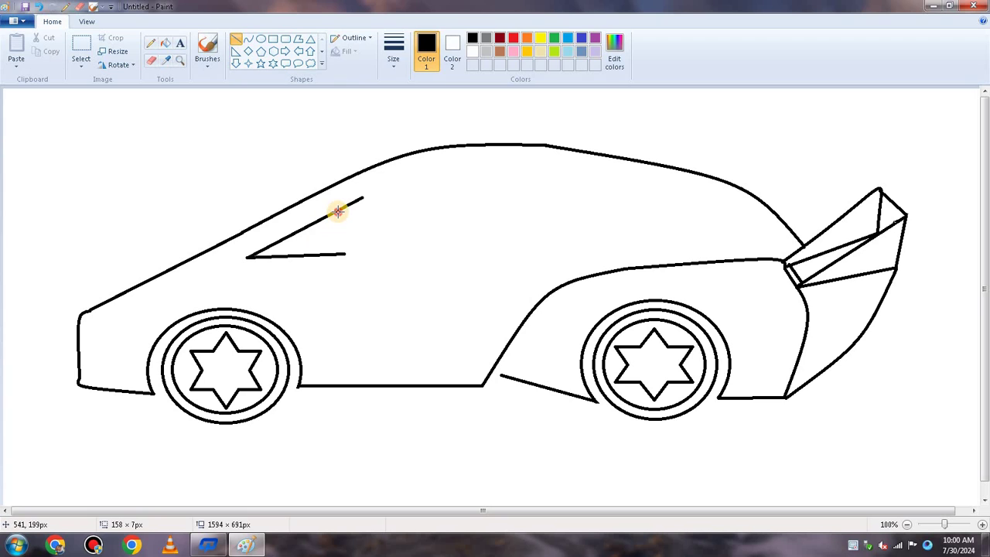
- Close the triangular front window with a vertical line about 73 px long and erase the line ends that overshoot its corners
left_click_drag(338, 211, 339, 252)
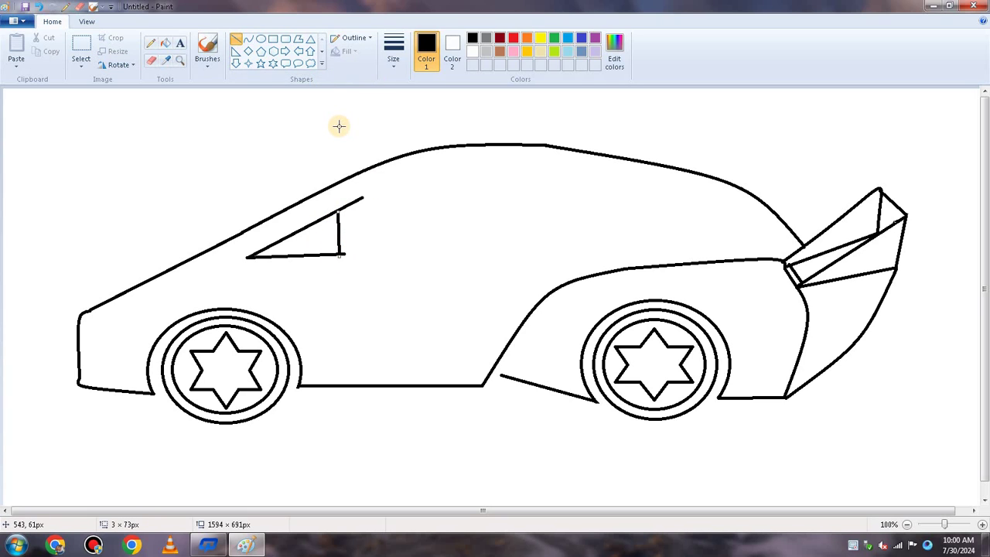
left_click(151, 60)
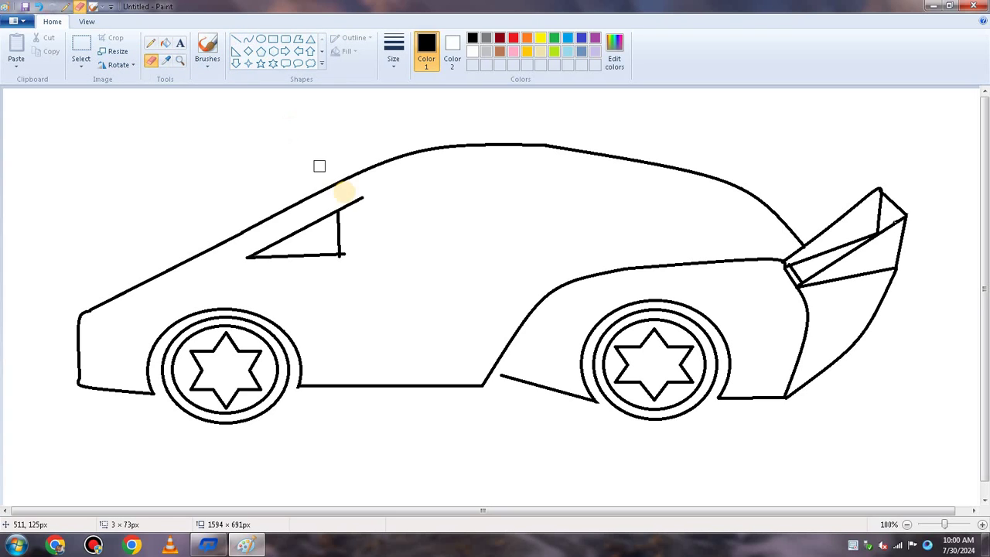
left_click_drag(342, 203, 354, 203)
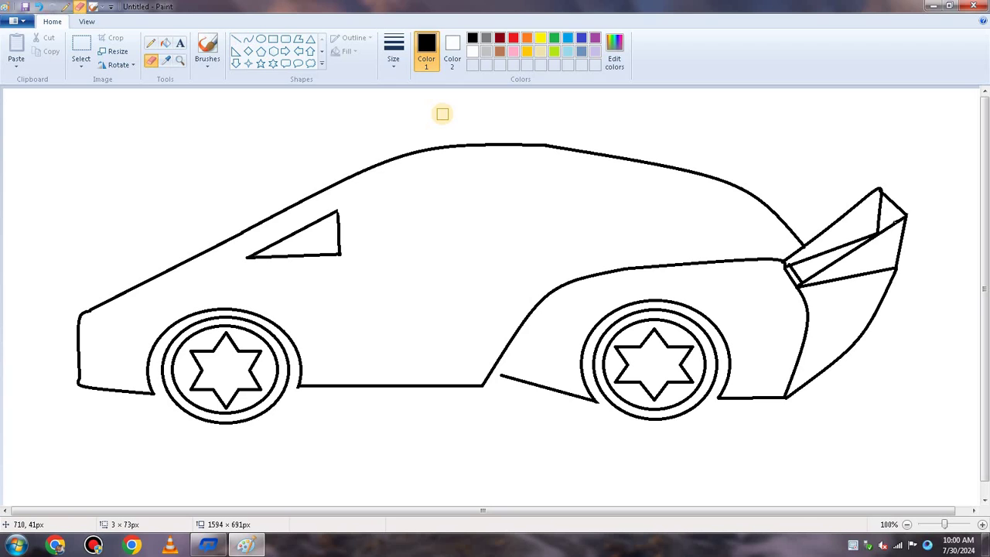
- Draw a curve about 35 × 108 px just behind the triangular window as the main side window's front edge
left_click(236, 39)
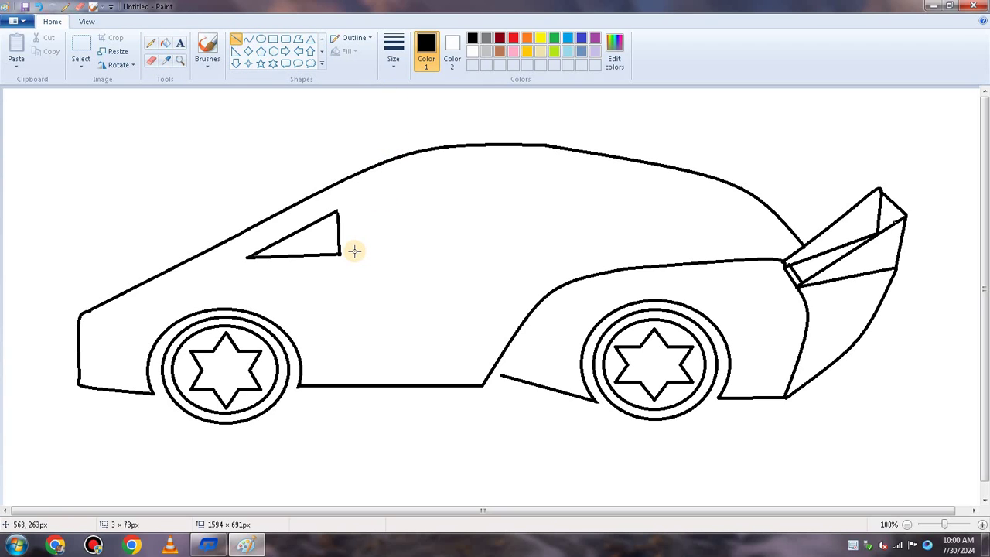
left_click(248, 39)
left_click_drag(346, 252, 366, 186)
mouse_move(366, 188)
left_mouse_down()
mouse_move(358, 214)
mouse_move(345, 216)
mouse_move(365, 188)
mouse_move(349, 194)
left_mouse_up()
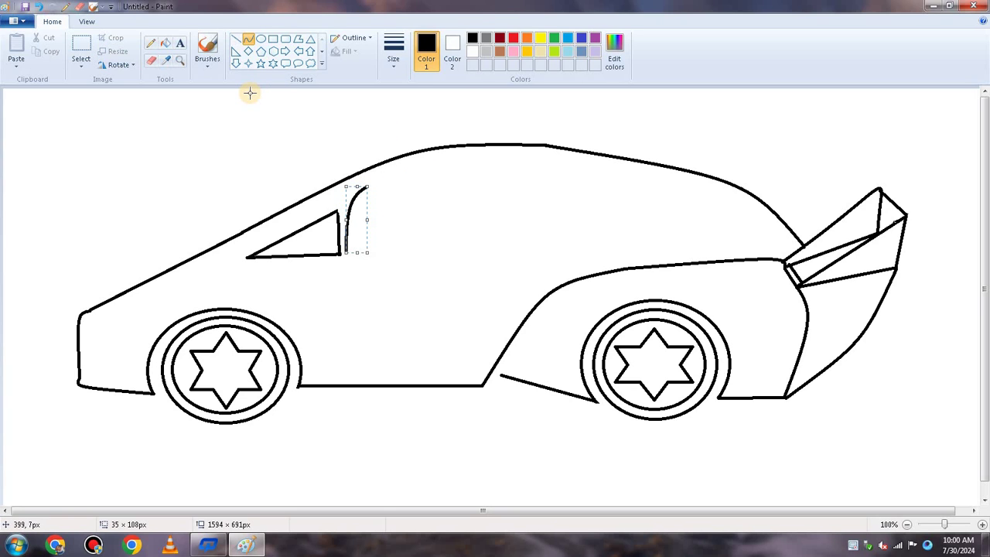
- Draw a curve about 348 × 54 px bowed along the roofline as the main side window's upper edge
left_click(248, 39)
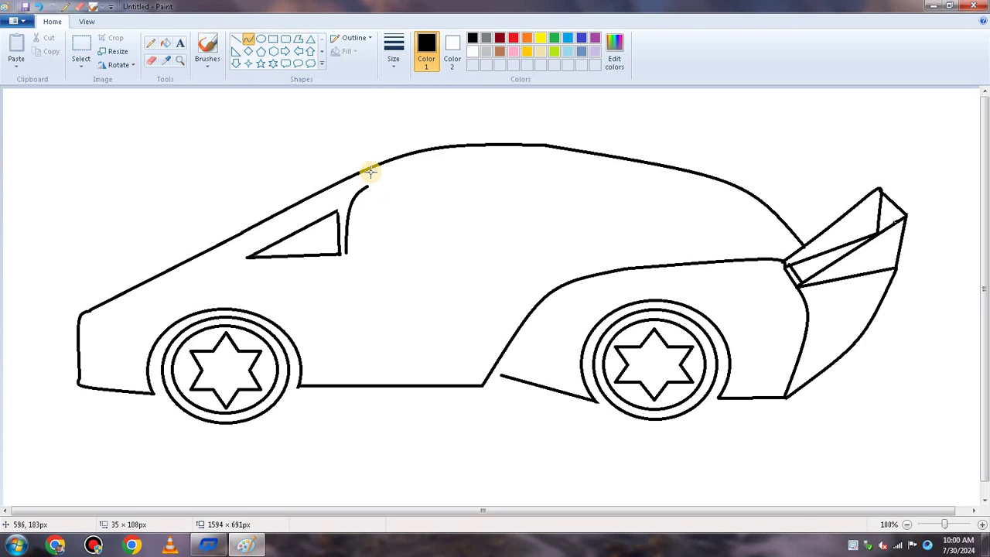
left_click_drag(368, 187, 583, 174)
left_click_drag(451, 181, 449, 152)
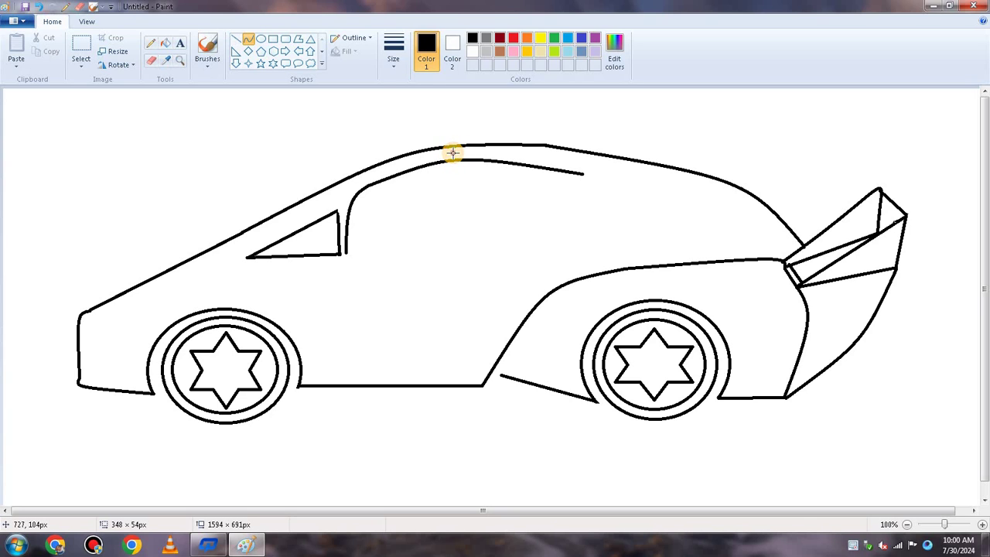
- Close the main side window with a bulging rear curve about 43 × 96 px and a lower line about 401 × 31 px
left_click(247, 39)
mouse_move(584, 173)
left_mouse_down()
mouse_move(590, 232)
mouse_move(588, 203)
mouse_move(608, 202)
left_mouse_up()
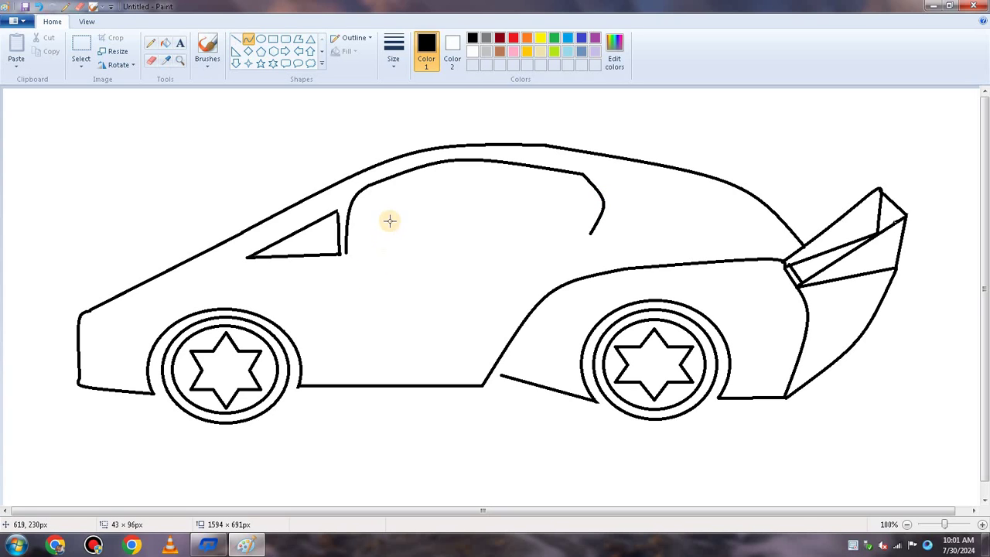
left_click(235, 39)
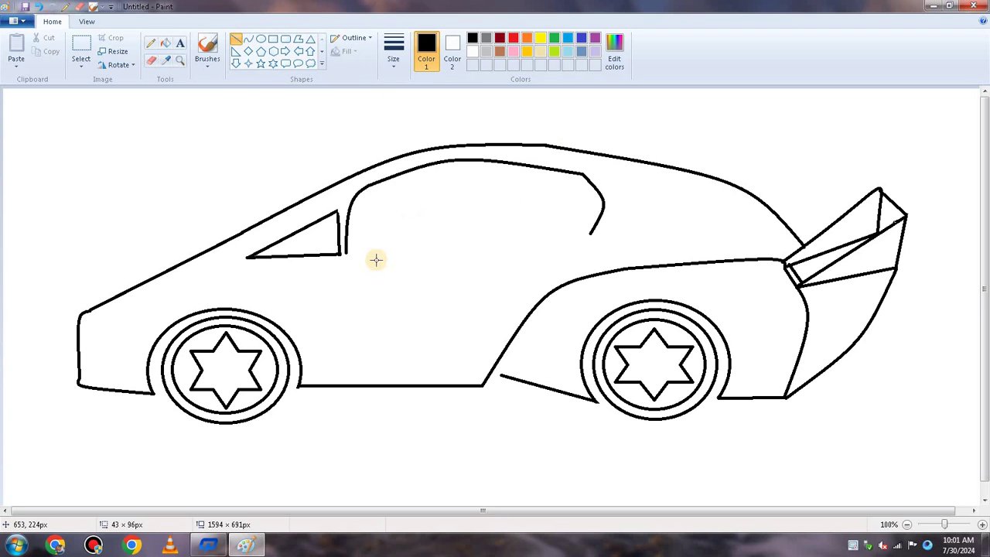
left_click_drag(345, 251, 592, 232)
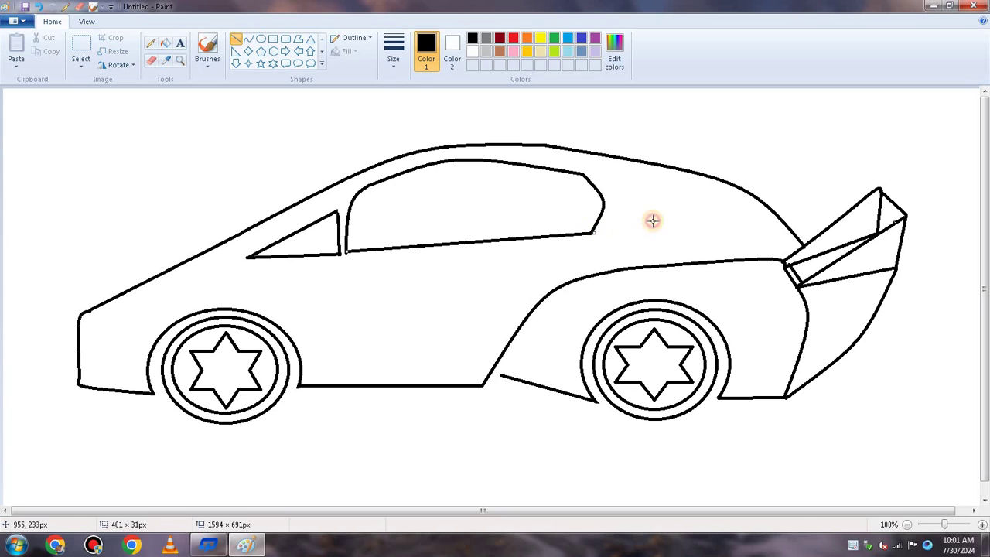
- Add a rear quarter window from a curve about 126 × 41 px, a vertical line about 49 px and a lower line about 98 × 4 px
left_click(248, 38)
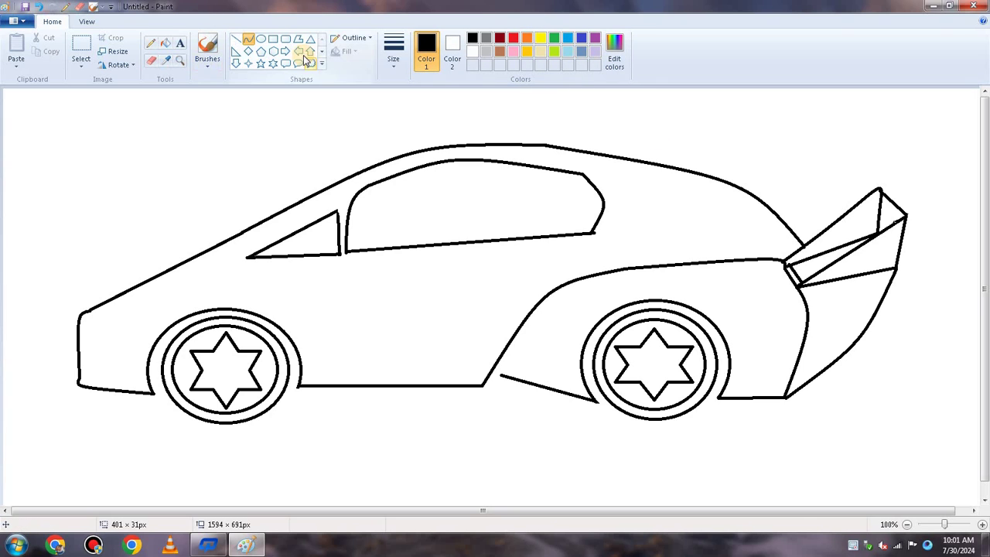
left_click_drag(584, 174, 647, 199)
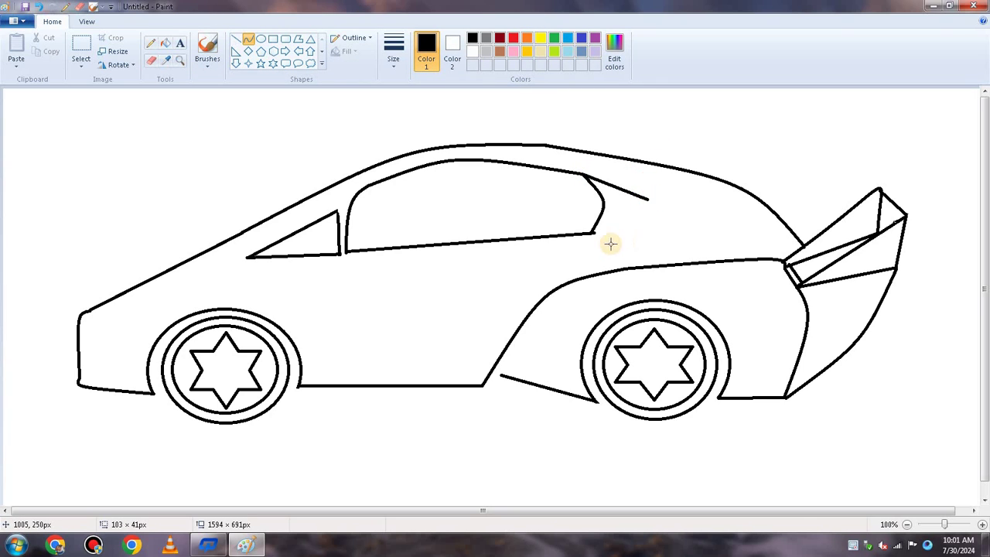
left_click_drag(592, 229, 649, 198)
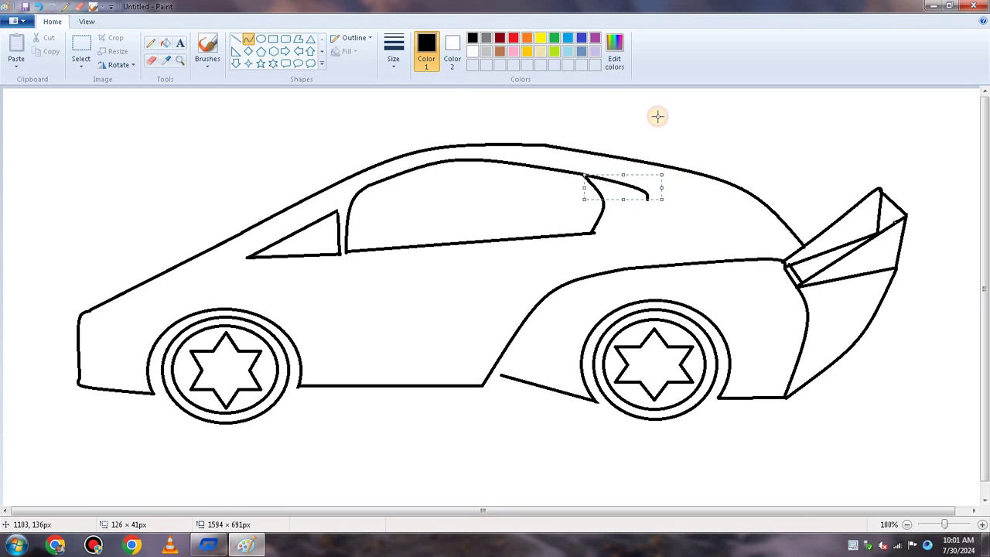
left_click(236, 38)
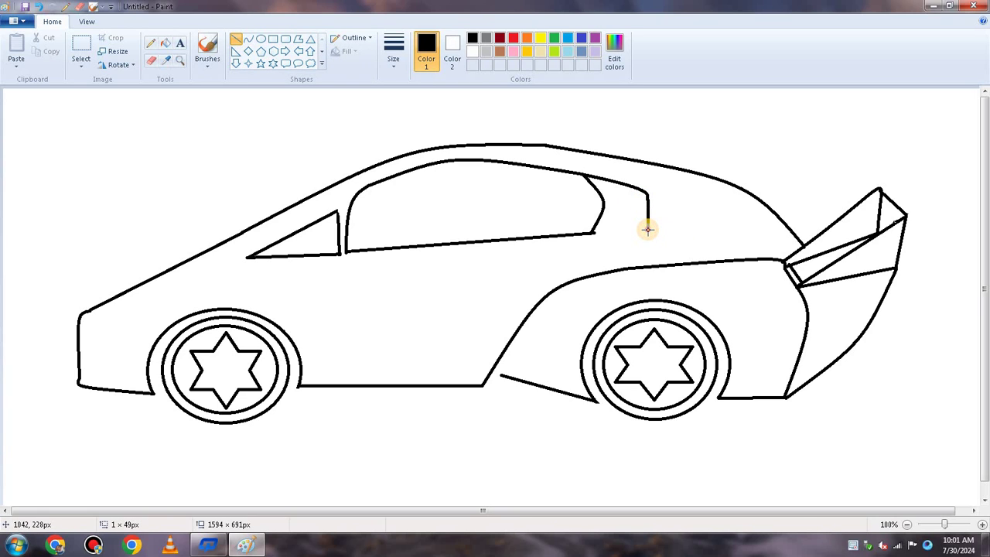
left_click_drag(577, 233, 648, 229)
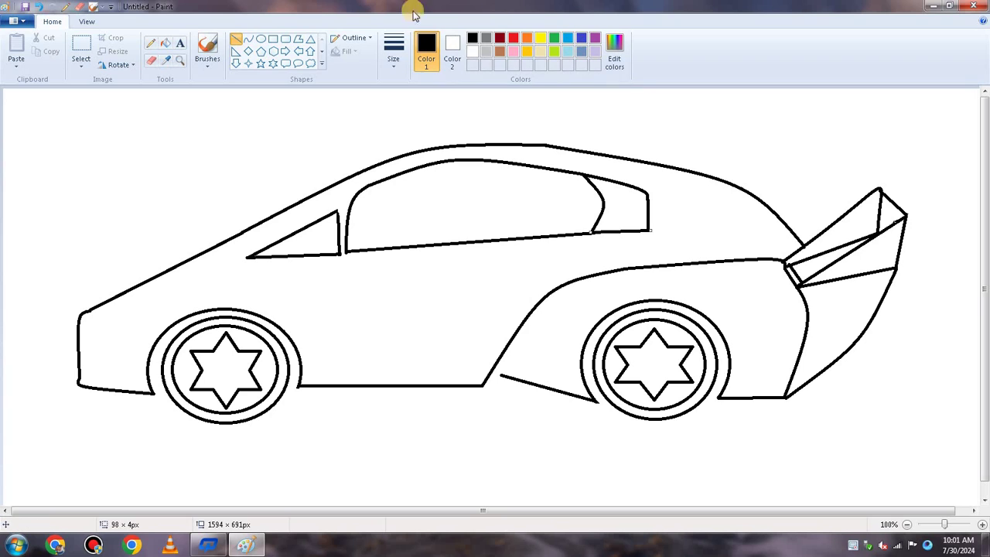
- Try two small ellipses about 34 × 43 px and 32 × 35 px, one above the other, at the main window's front lower corner
left_click(249, 40)
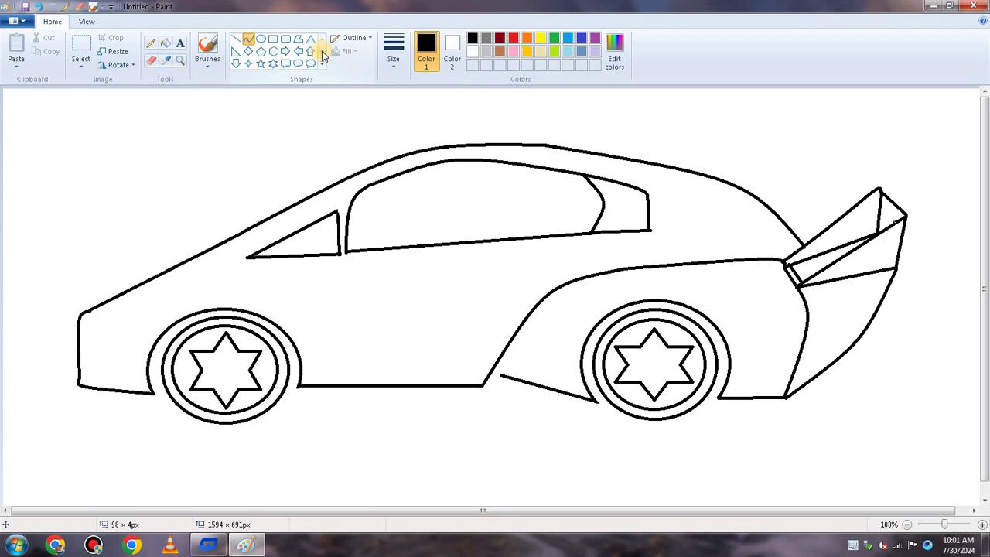
left_click(262, 39)
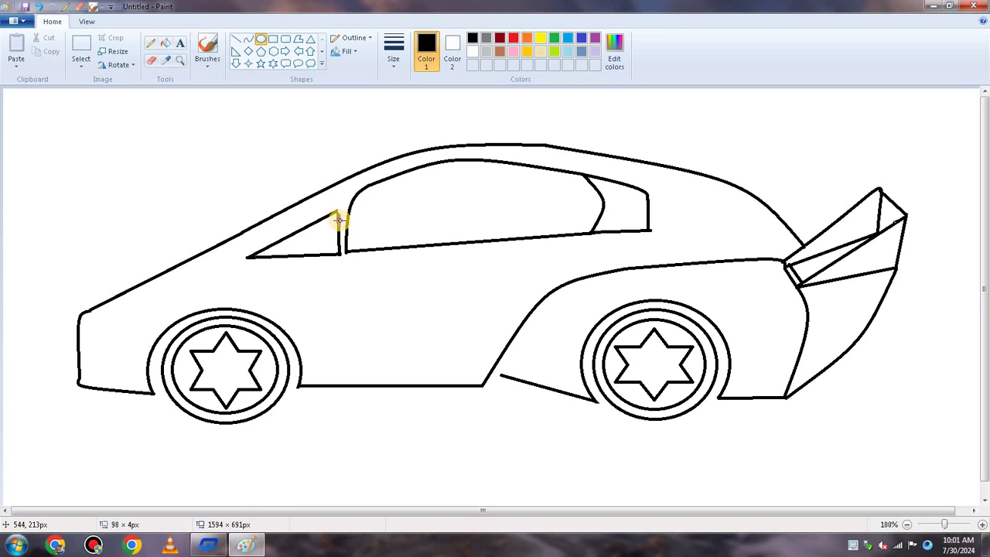
left_click_drag(338, 218, 360, 247)
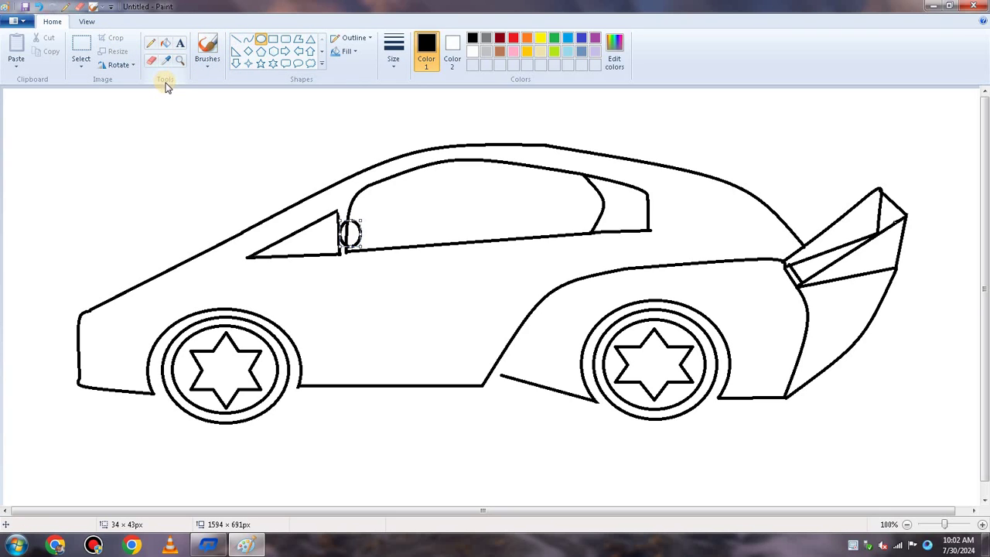
left_click(372, 279)
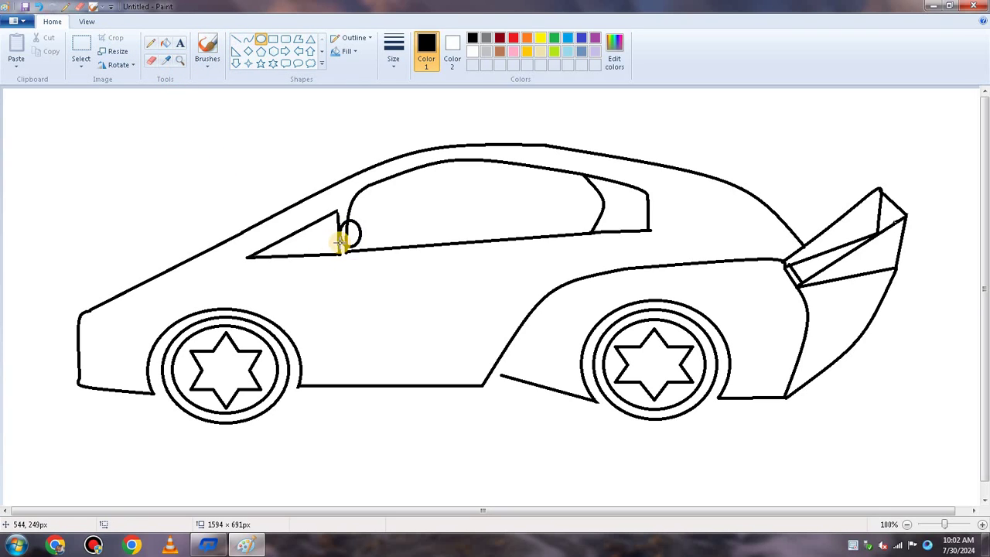
left_click_drag(340, 241, 362, 275)
- Undo the two small ellipses while keeping the rear quarter window's lower edge
left_click(39, 6)
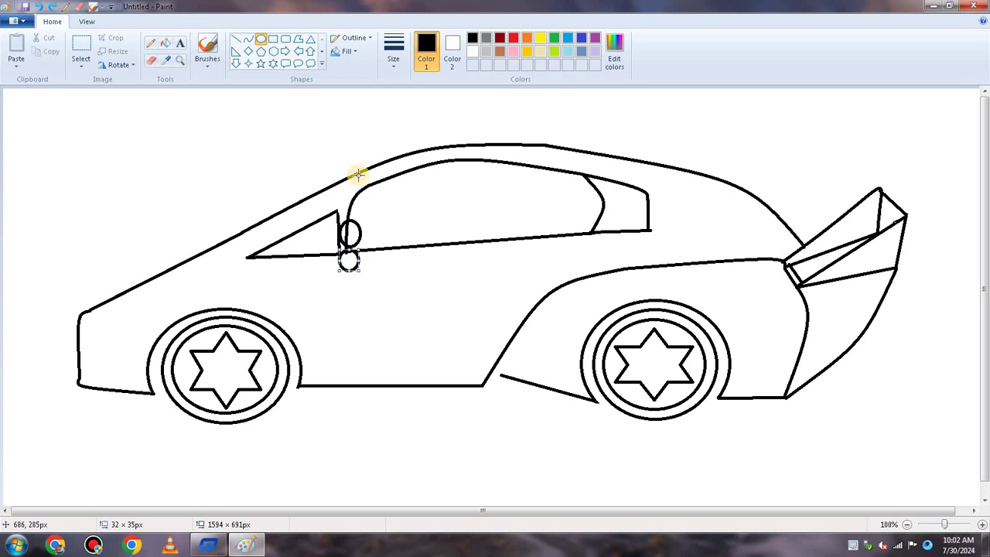
left_click(39, 6)
left_click(39, 6)
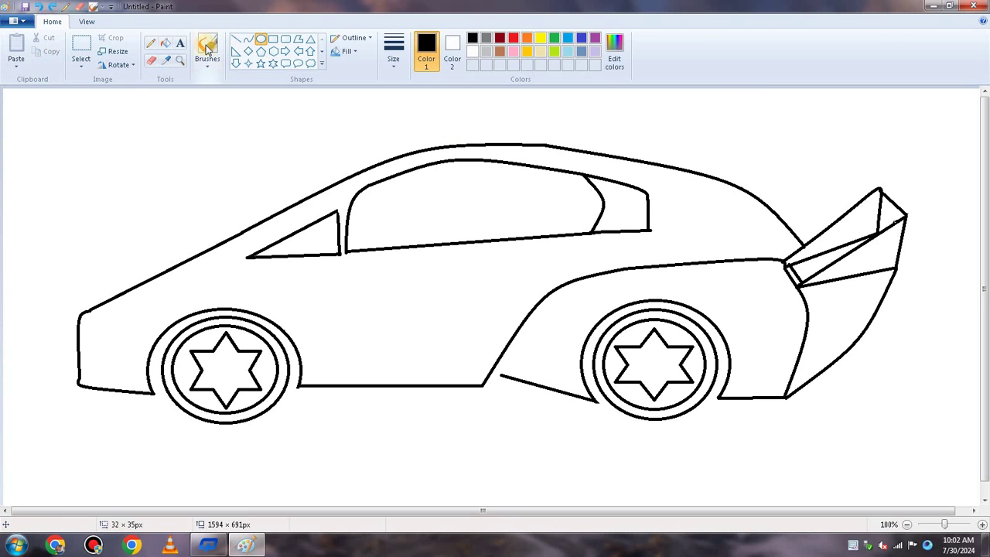
left_click(85, 22)
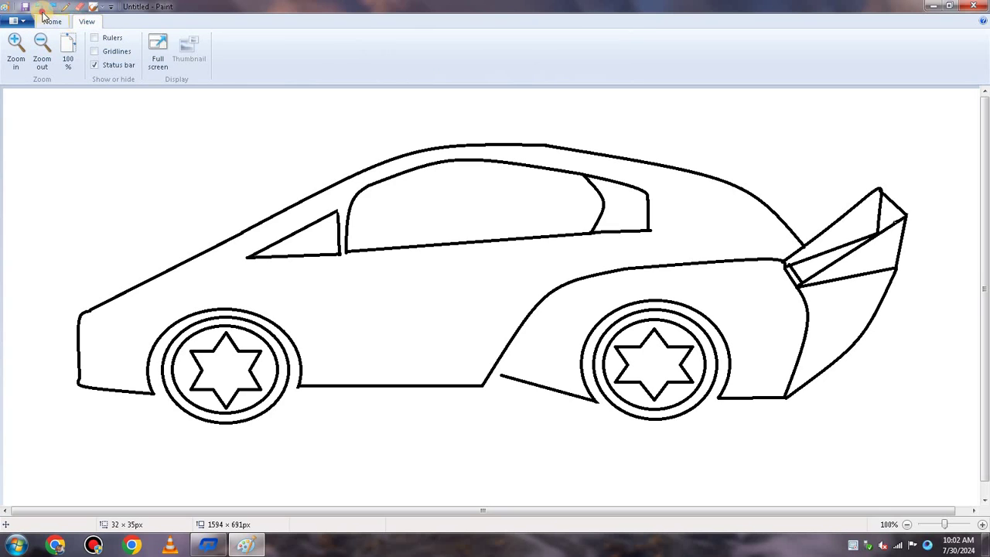
left_click(38, 6)
left_click(62, 23)
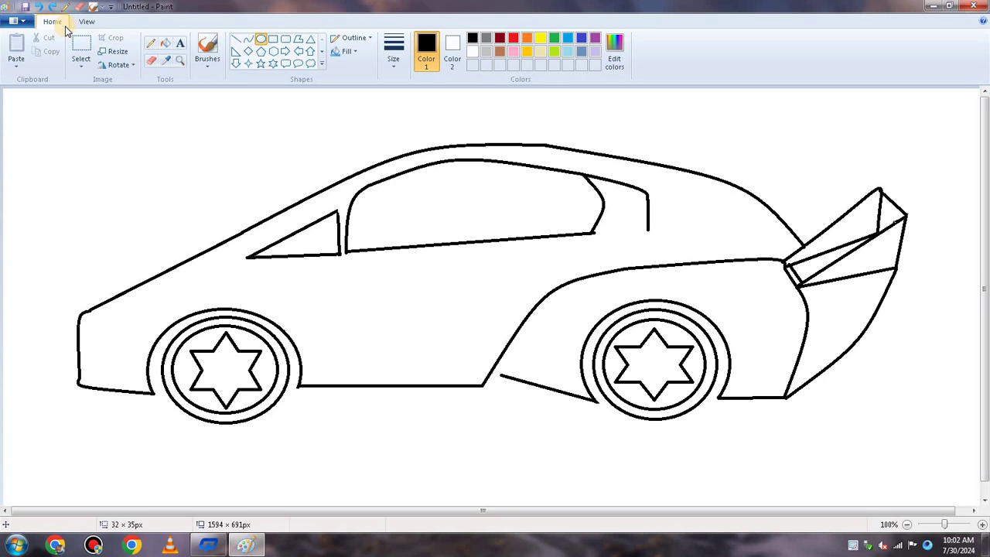
left_click(52, 6)
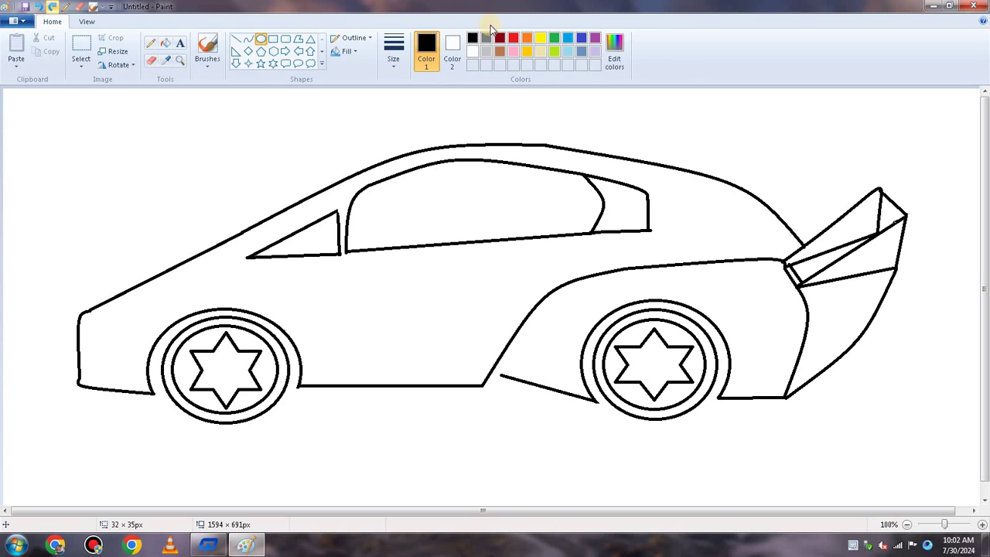
- Erase the line end that overshoots the rear quarter window's lower rear corner
left_click(151, 59)
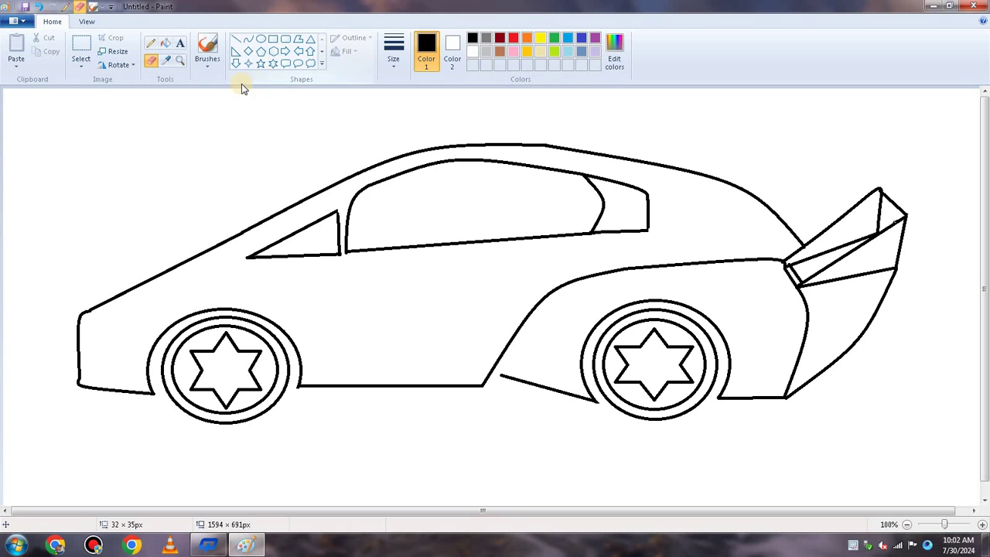
left_click(86, 21)
left_click(52, 22)
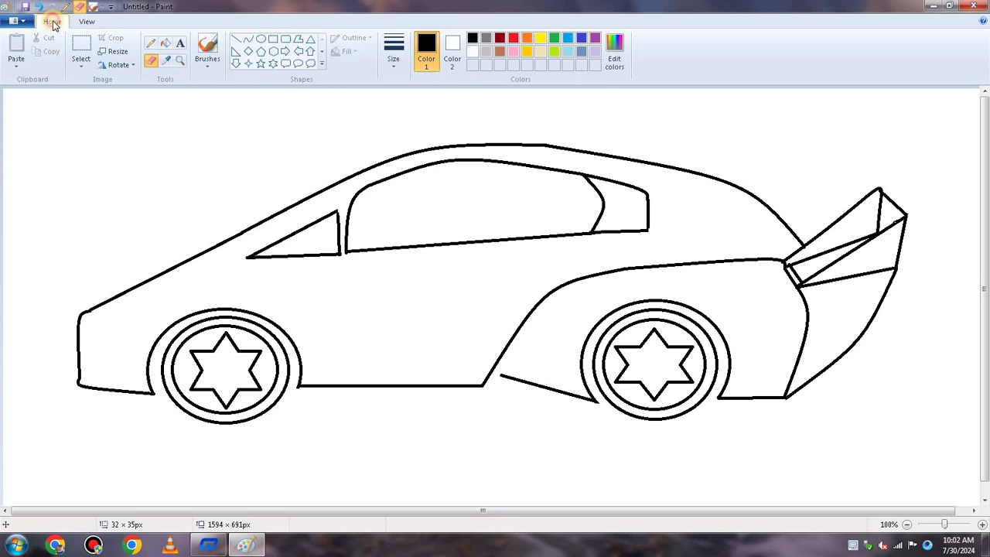
- Start a text box on the lower body between the wheels and set its font to Bookman Old Style
left_click(181, 42)
left_click(319, 358)
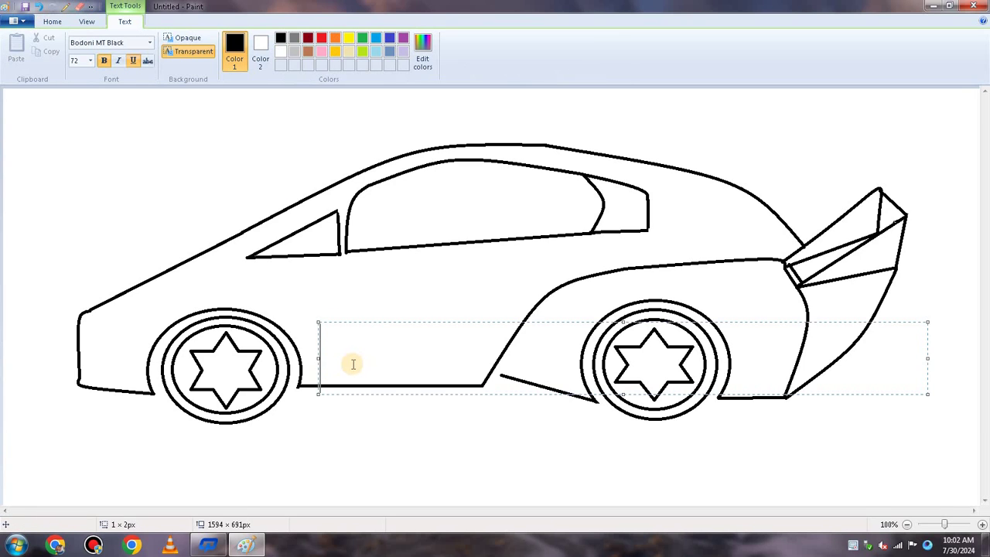
type("d")
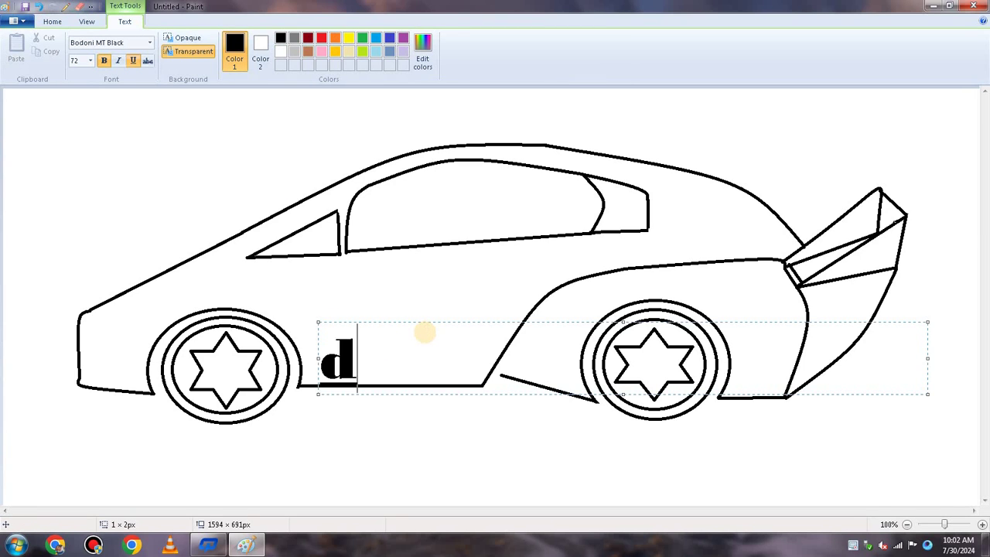
key("BackSpace")
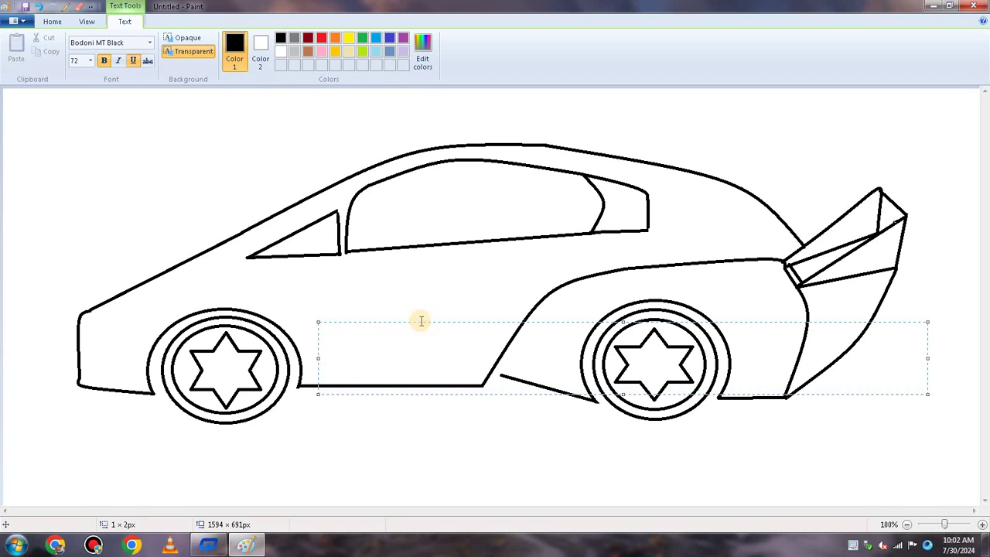
left_click(149, 43)
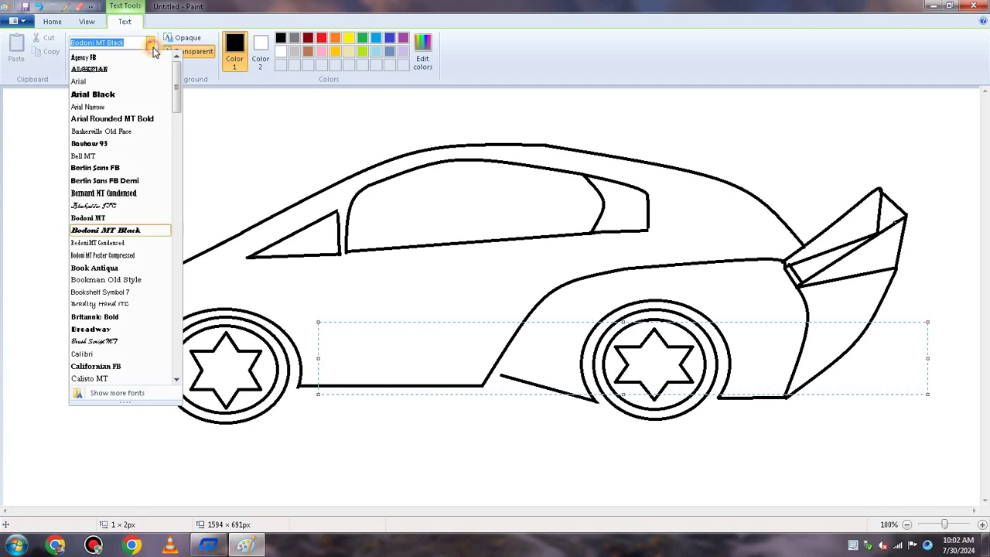
left_click(108, 282)
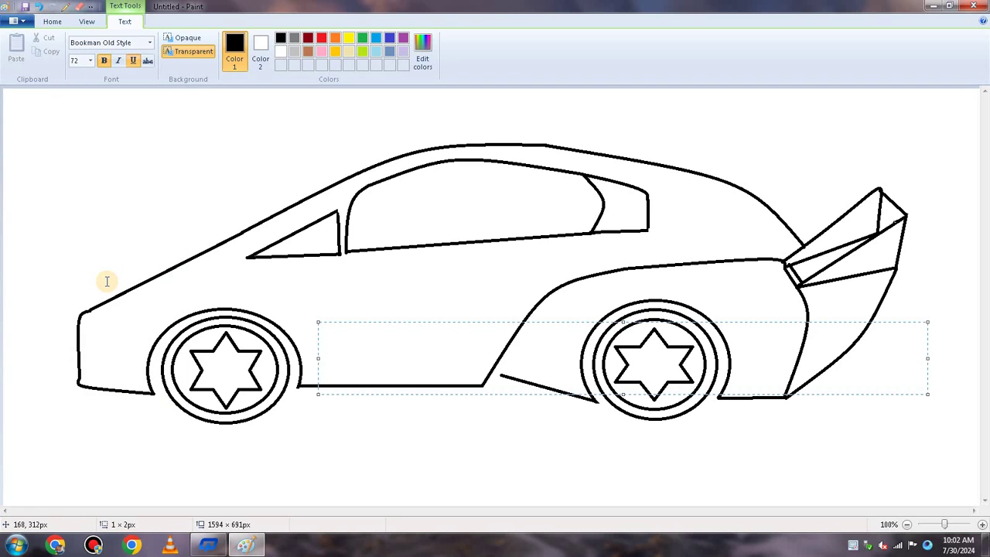
- Enter the capital letters "DC" as the text on the lower body behind the front wheel
type("dc")
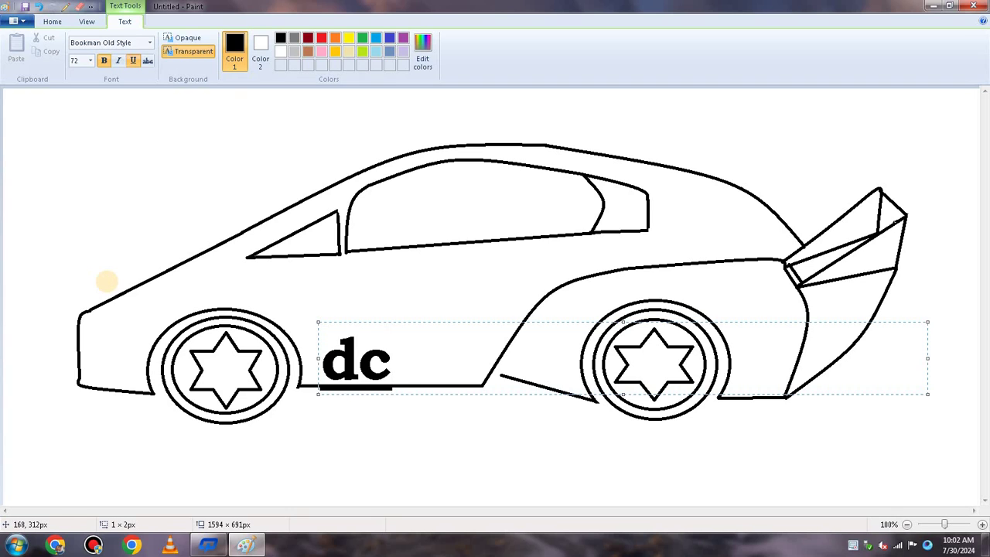
key("BackSpace")
key("BackSpace")
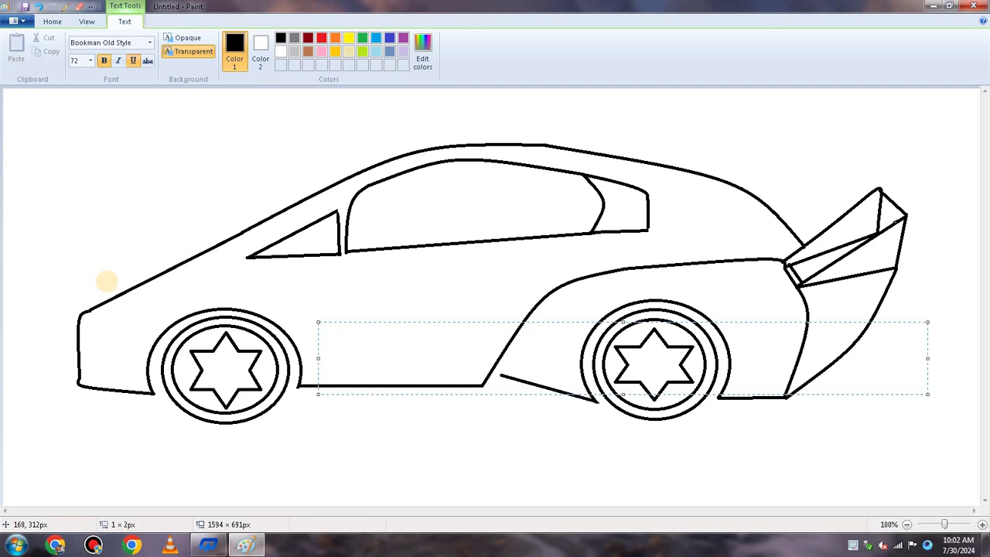
type("DC")
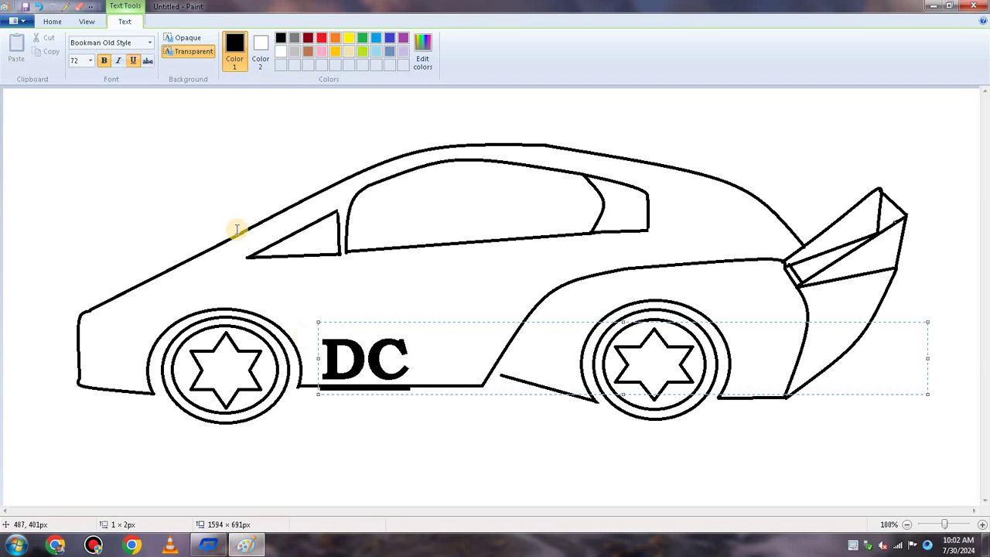
left_click(150, 48)
left_click(150, 81)
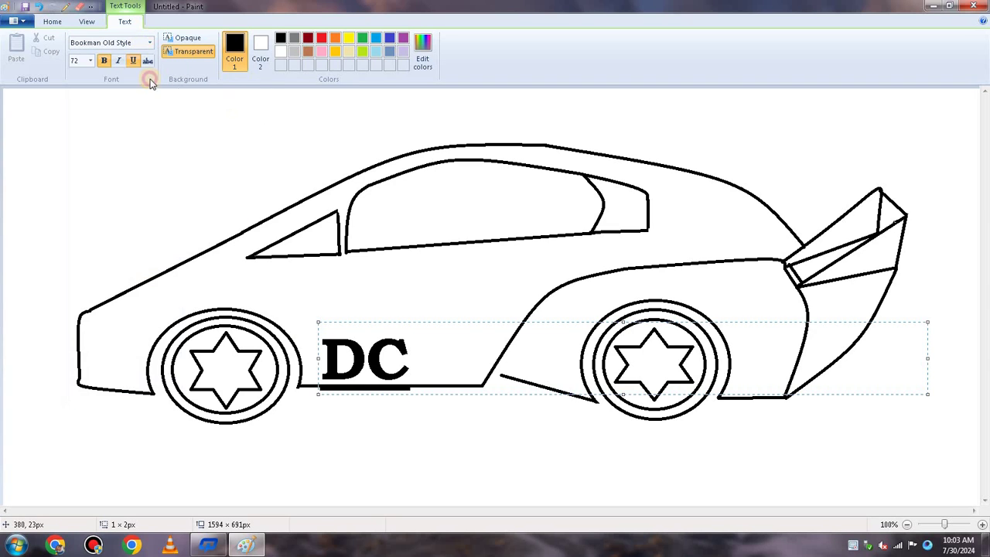
- Set the size of the "DC" lettering on the lower body to 26 and place it
left_click(89, 60)
left_click(79, 126)
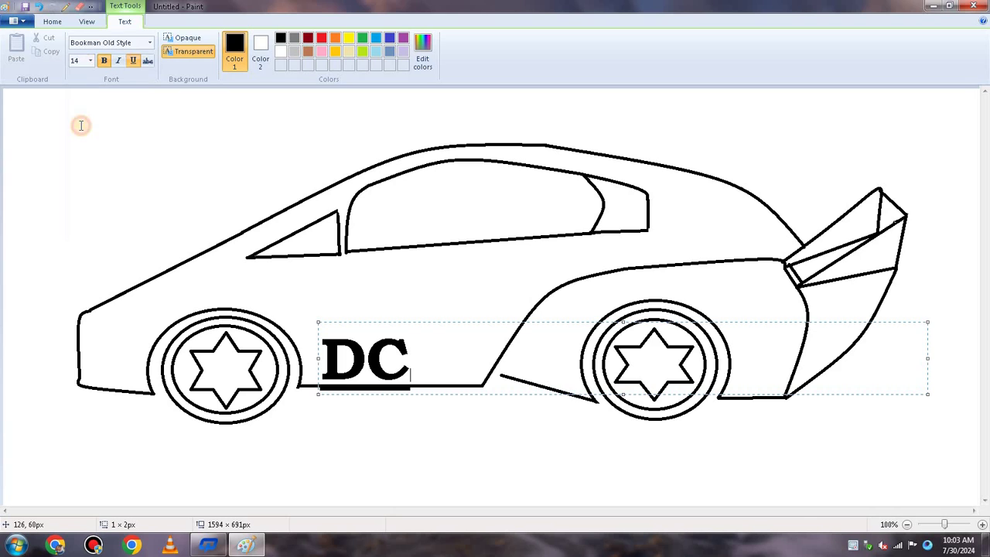
left_click_drag(440, 349, 323, 350)
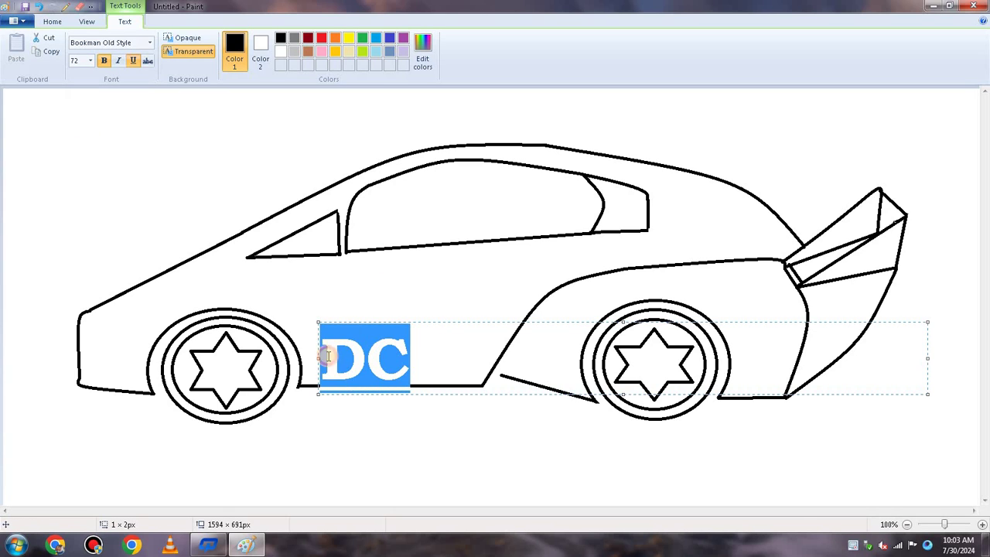
left_click(92, 61)
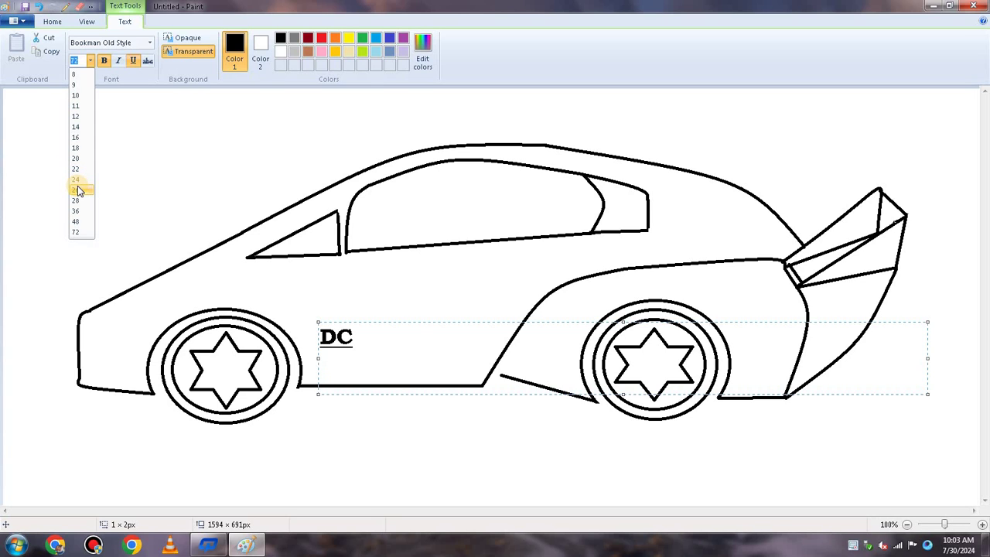
left_click(77, 190)
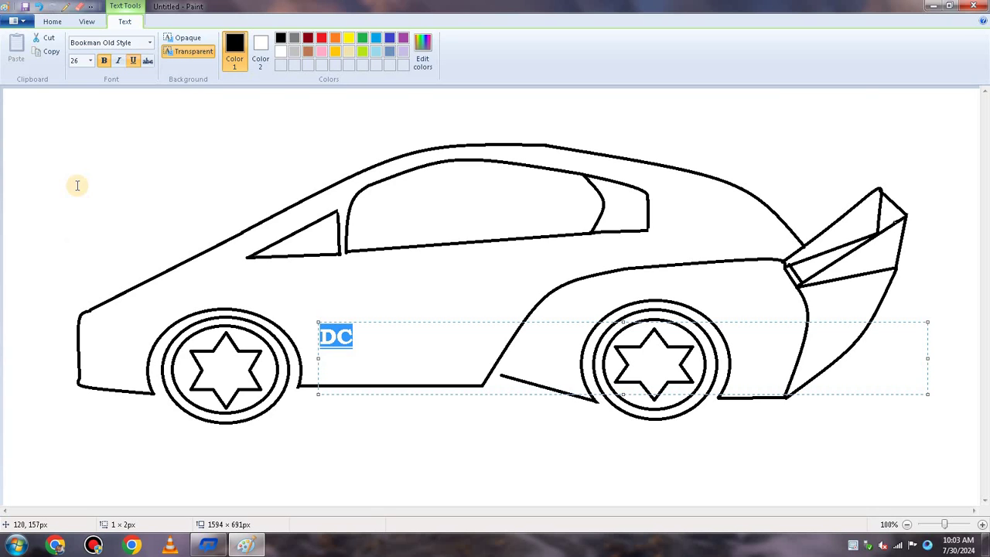
left_click(196, 177)
- Discard the empty text box over the lettering and undo the placed "DC" text
left_click(341, 332)
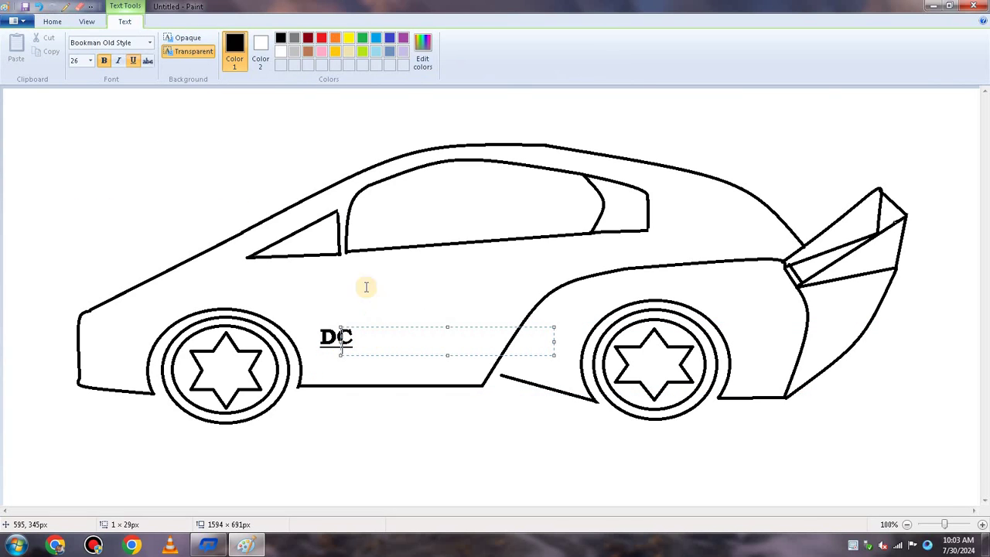
left_click(98, 174)
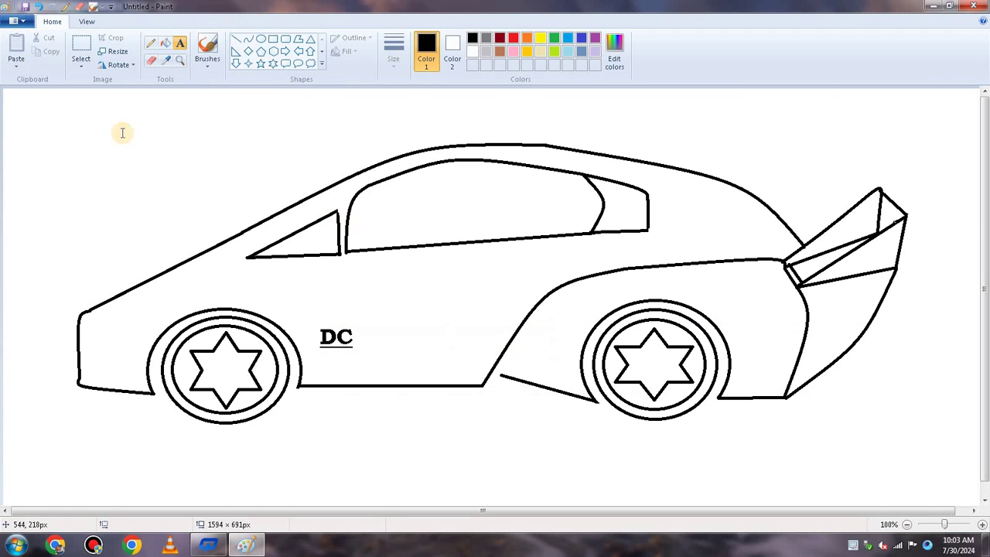
left_click(39, 6)
left_click(315, 368)
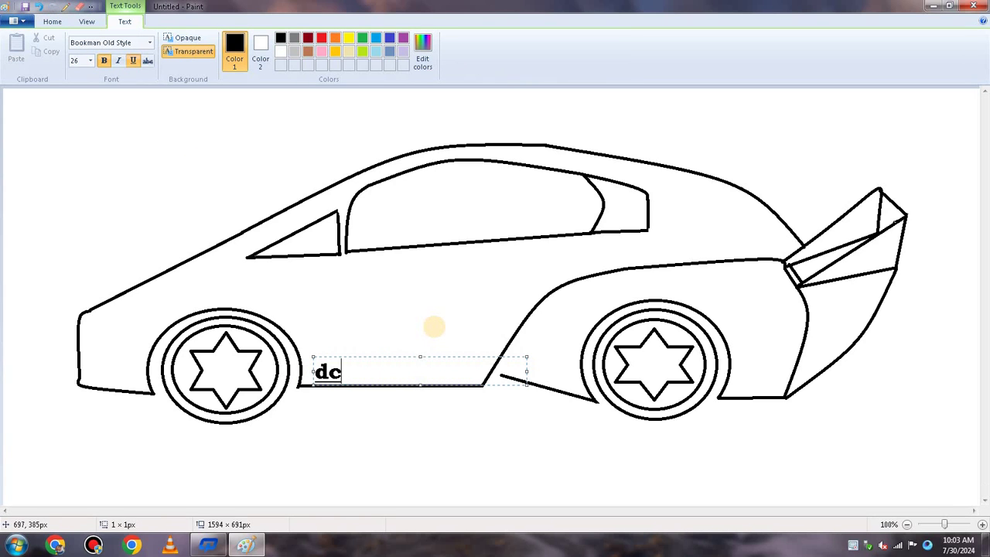
key("BackSpace")
key("BackSpace")
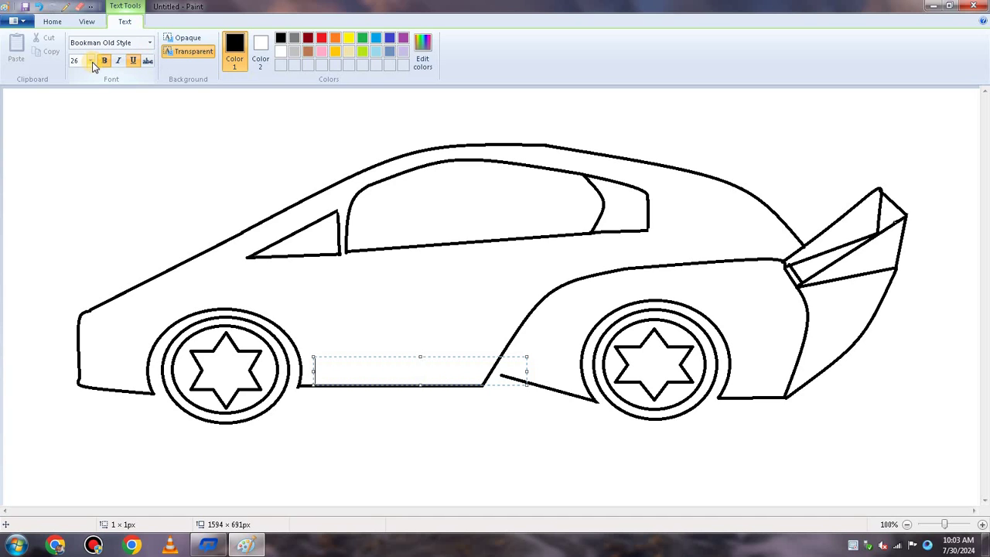
- Place the capital letters "DC" just behind the front wheel arch, directly above the lower sill line
left_click(305, 371)
left_click(306, 372)
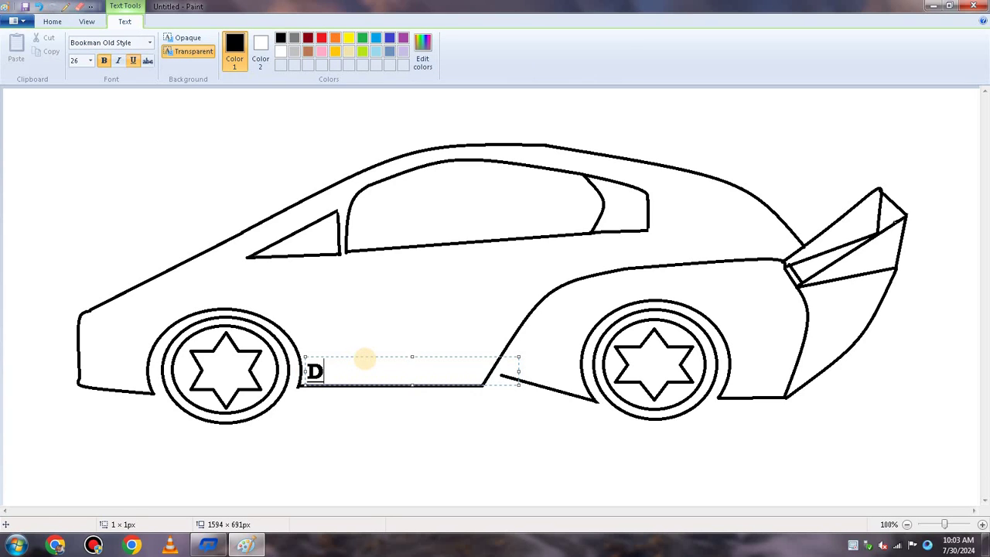
left_click(61, 172)
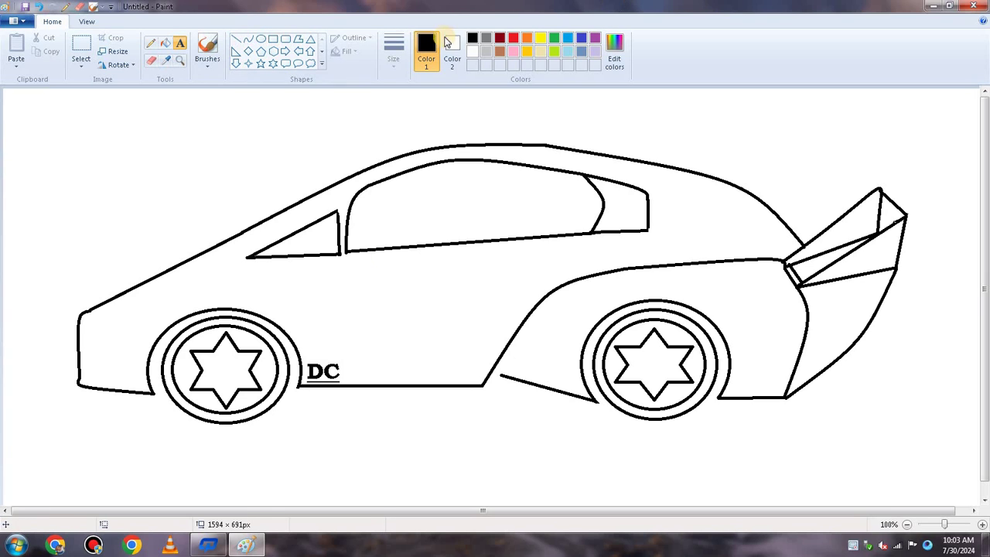
- Draw the headlight on the nose with a line about 112 px long from the front edge and a slanted line from the hood to its end
left_click(236, 38)
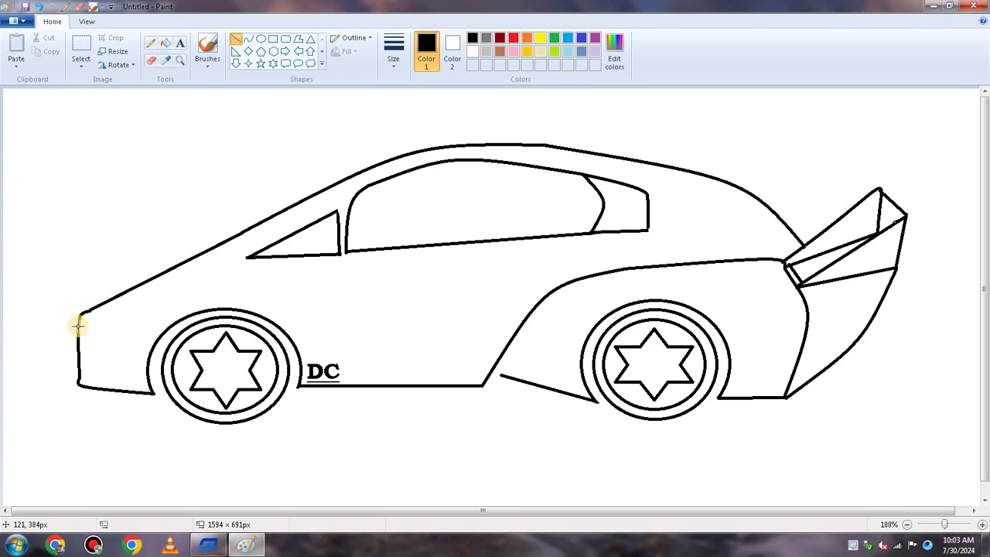
left_click_drag(78, 326, 133, 331)
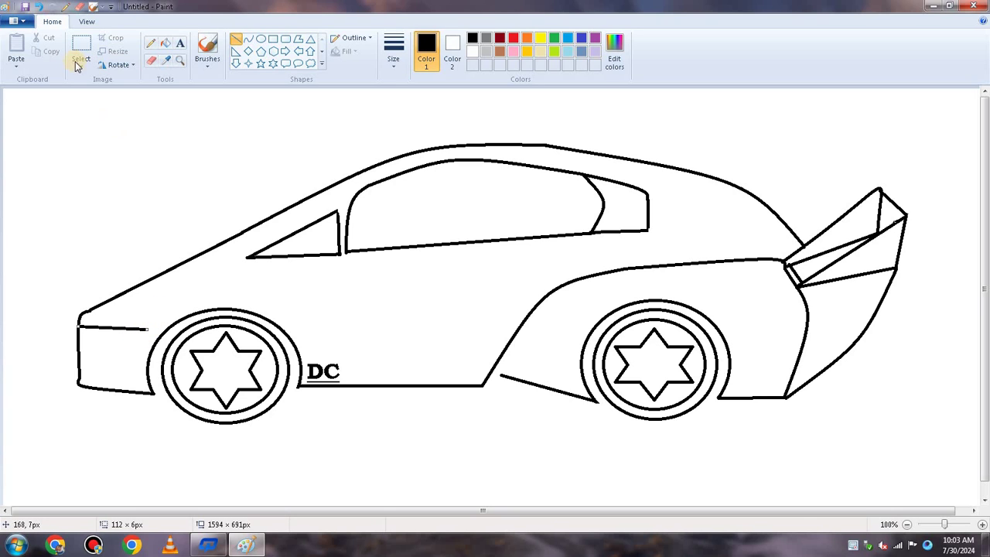
left_click(247, 42)
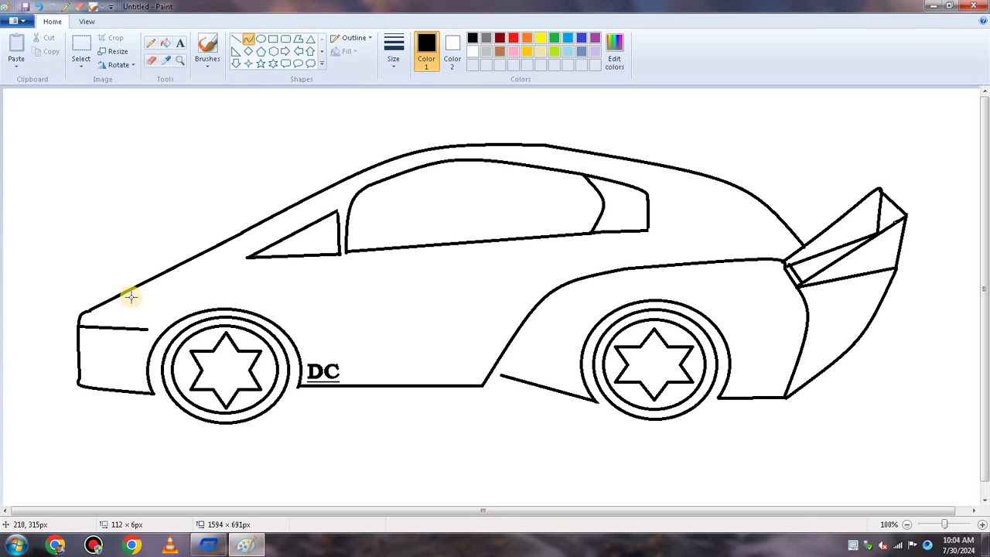
left_click_drag(116, 297, 152, 332)
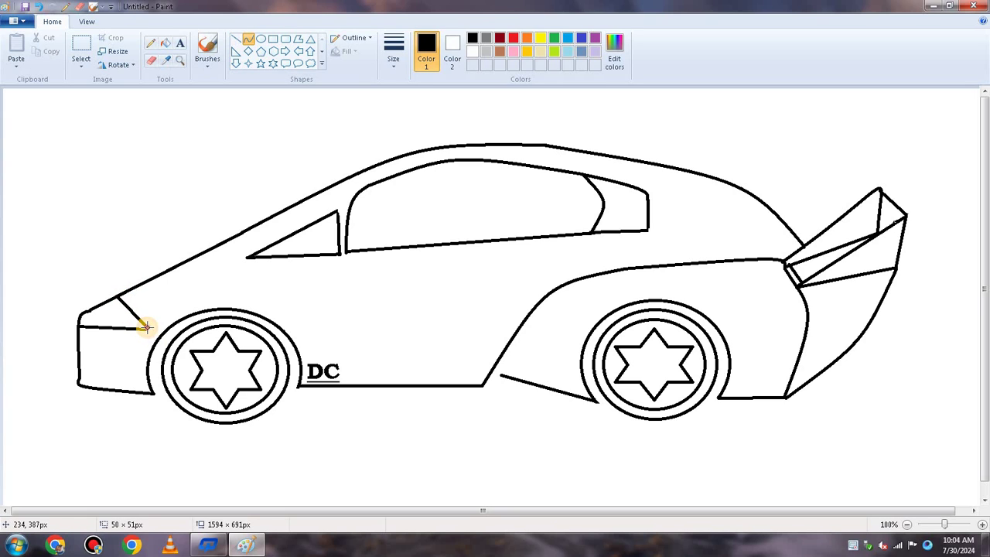
left_click_drag(133, 311, 149, 327)
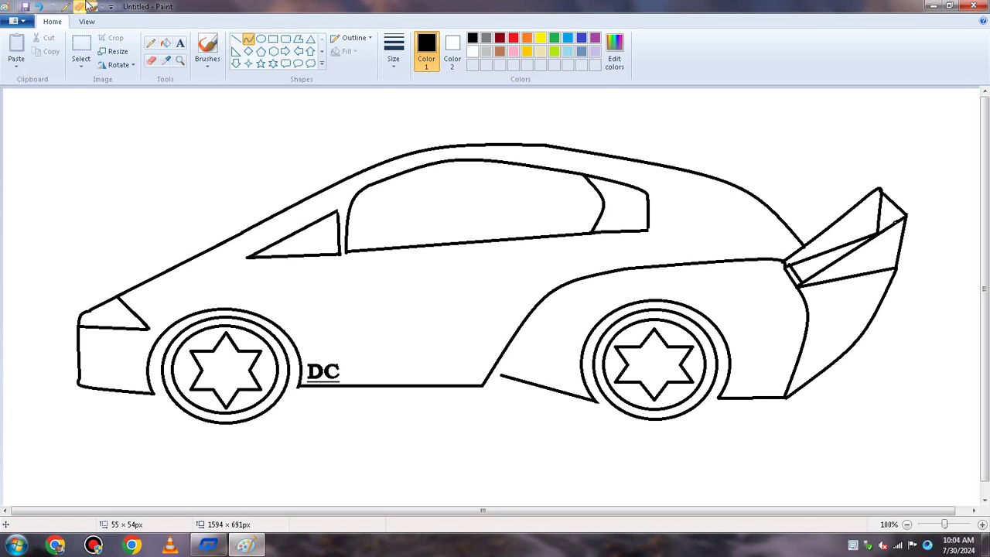
- Draw a diagonal line about 76 by 42 px inside the small triangular front window, parallel to its sloping edge
left_click(236, 40)
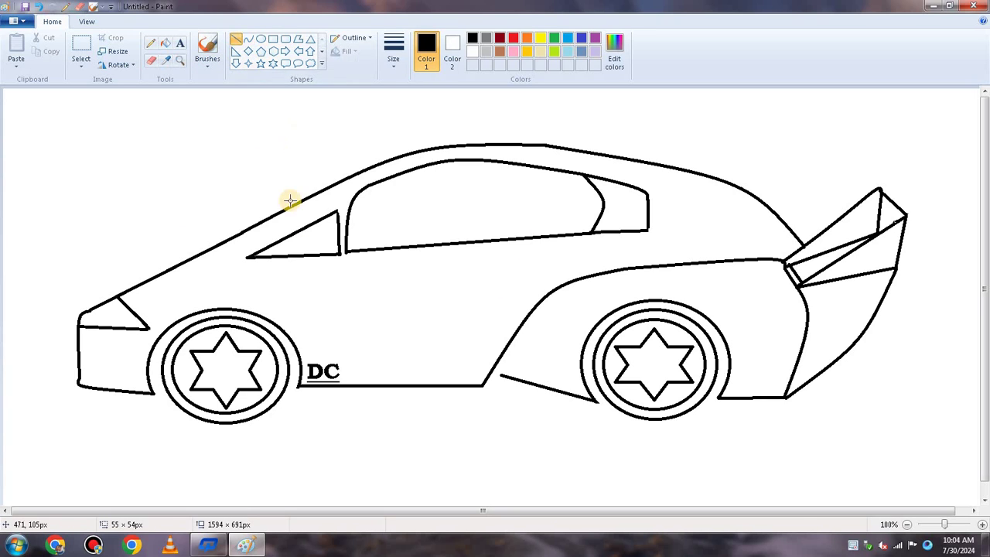
left_click_drag(280, 250, 330, 222)
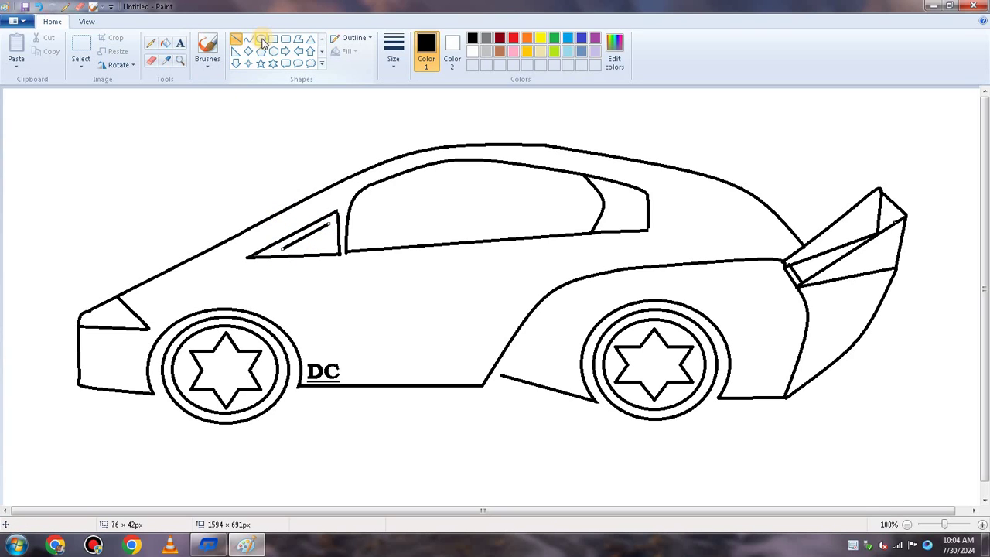
- Try to complete the inner triangle of the small front window with a lower line and an upright line, and undo both
left_click(286, 252)
left_click_drag(286, 252, 340, 247)
key("ctrl+z")
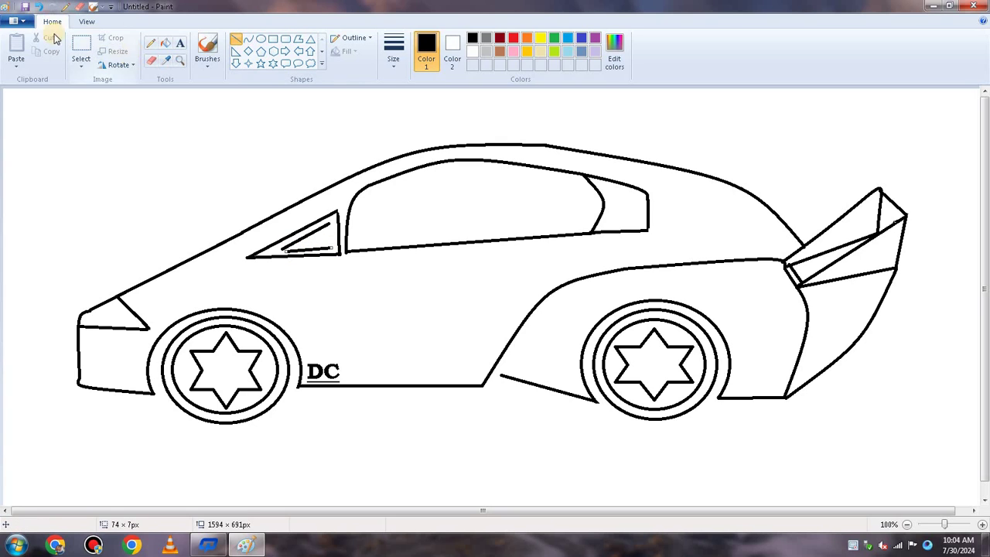
left_click_drag(283, 248, 334, 246)
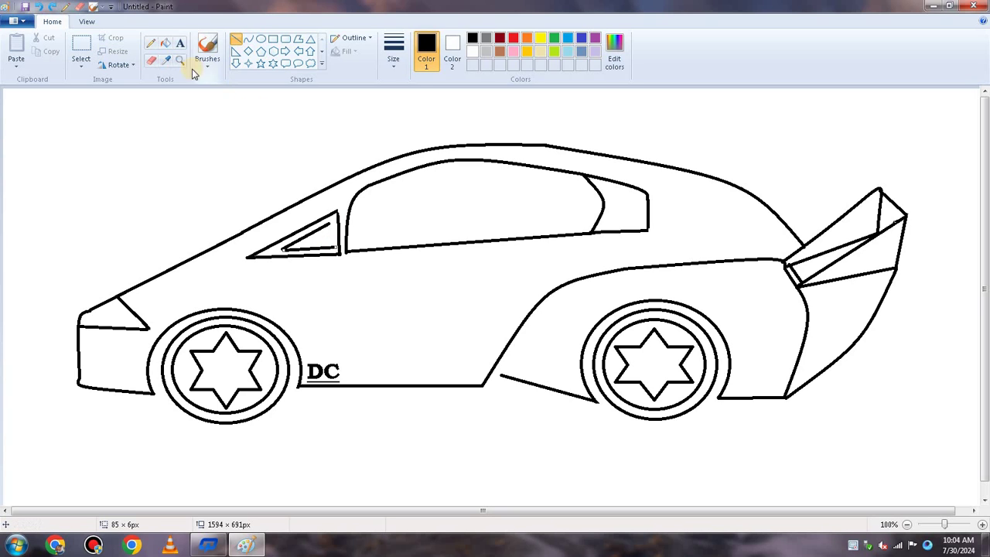
left_click(239, 39)
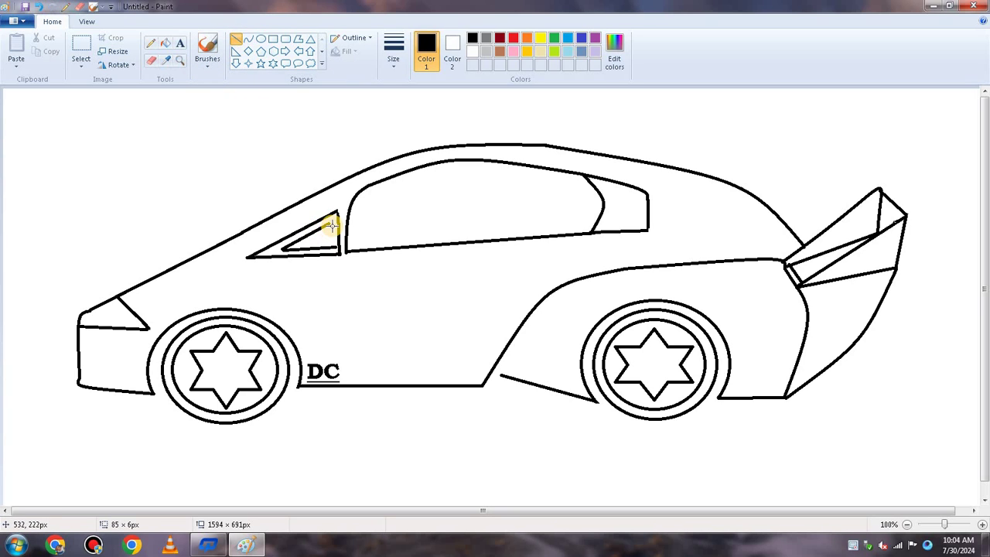
left_click_drag(330, 224, 330, 246)
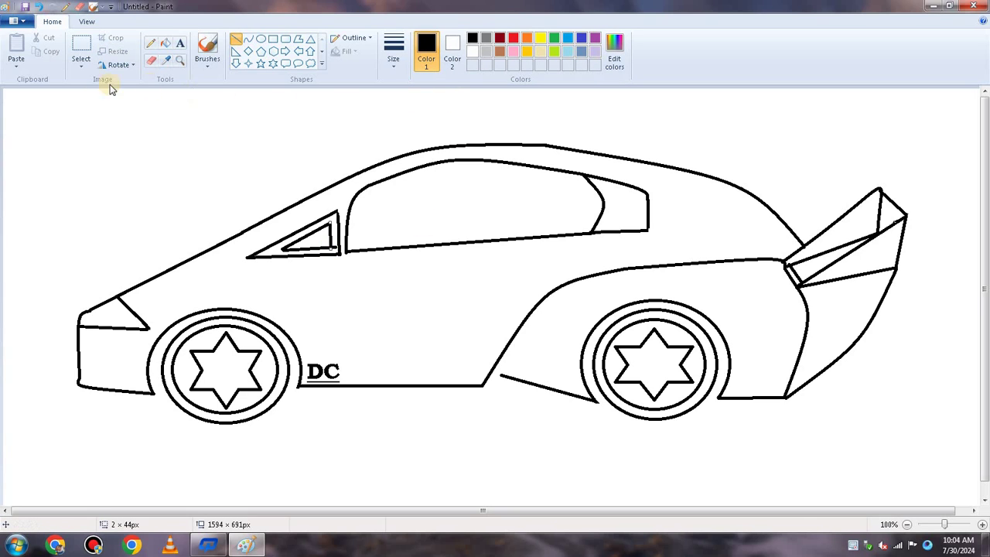
left_click(40, 6)
left_click(40, 5)
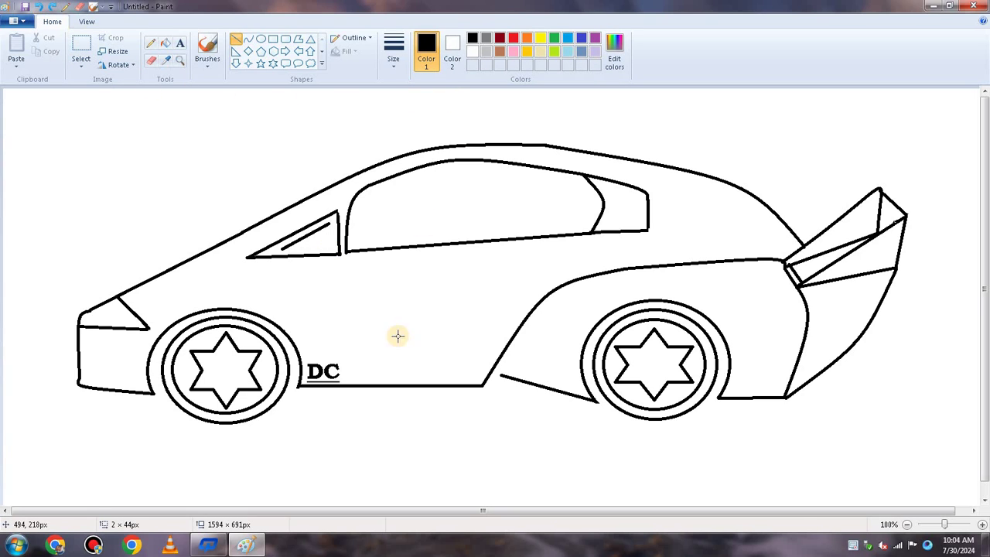
- Complete the inner triangle of the small front window with a lower line about 75 px long and an upright line about 38 px long
left_click_drag(284, 247, 328, 245)
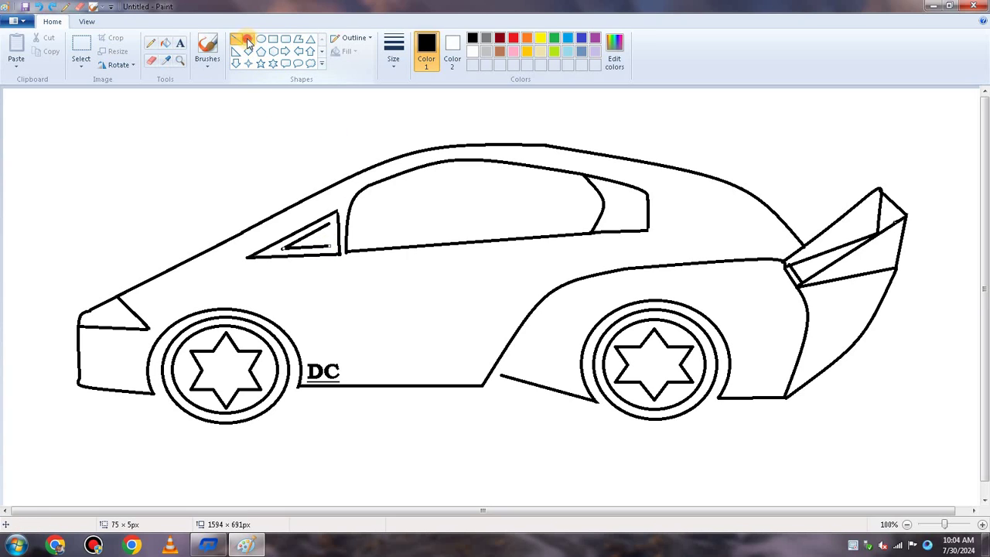
left_click_drag(327, 224, 328, 247)
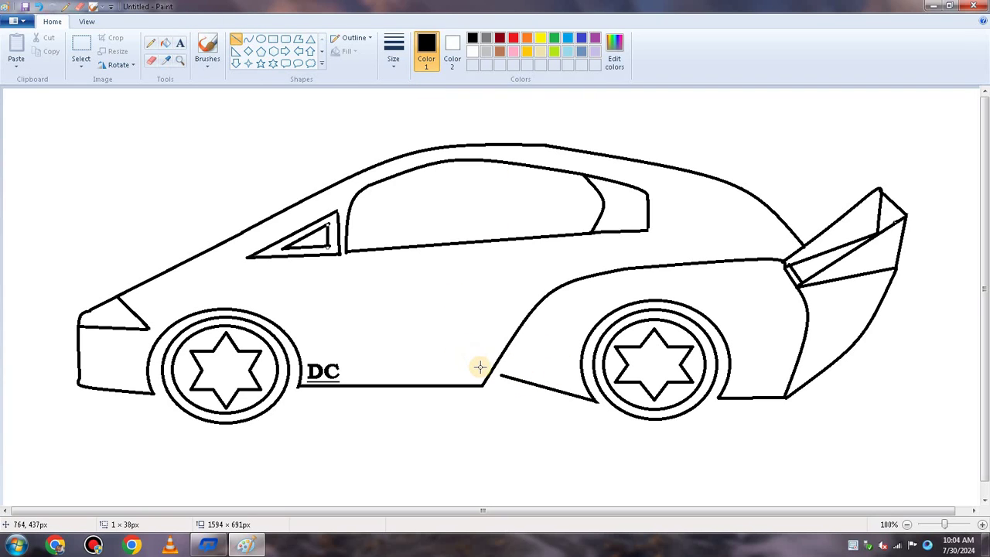
- Draw a horizontal line about 134 px long across the fender line ahead of the rear wheel, undoing the longer line tried above it
left_click_drag(475, 354, 560, 353)
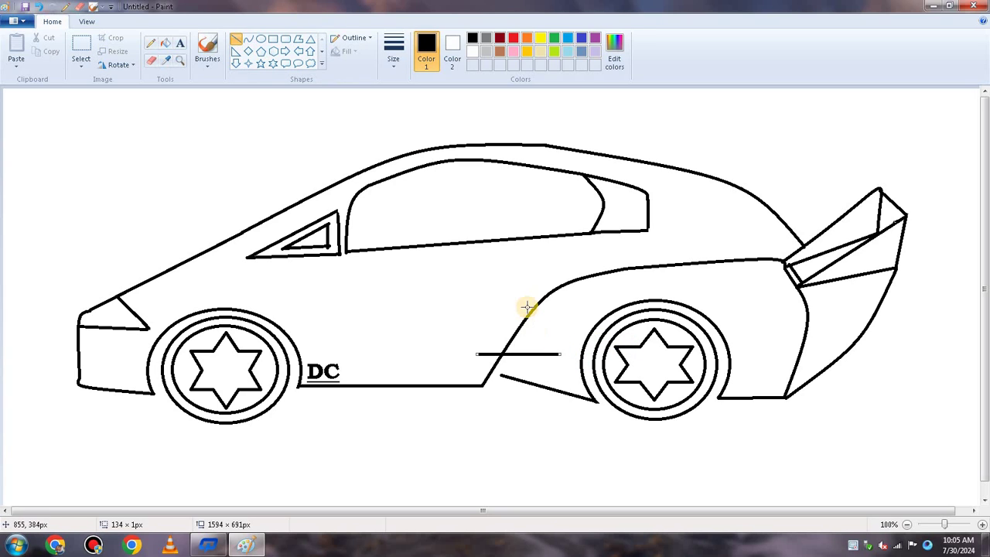
left_click_drag(503, 281, 685, 276)
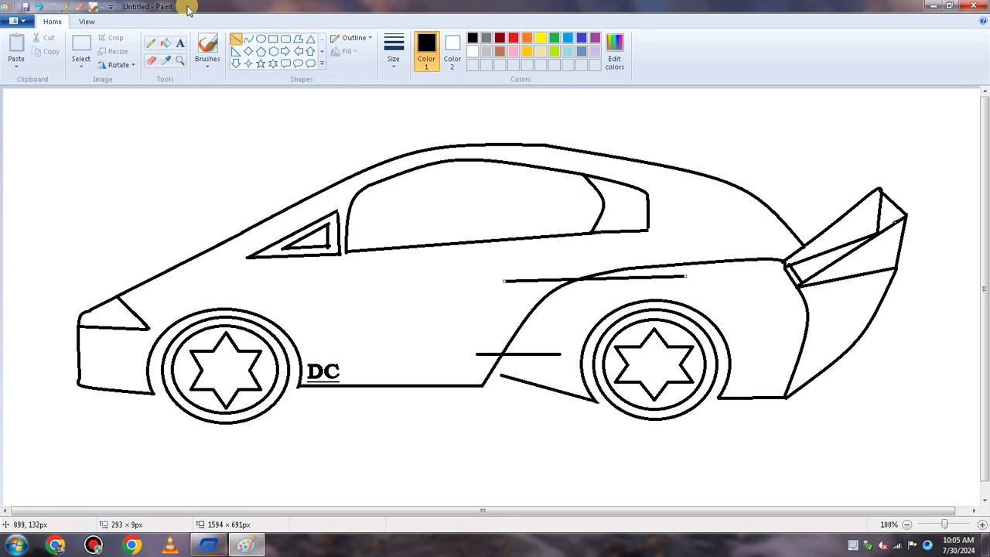
left_click(39, 6)
- Draw two arched curves across the fender line above the rear wheel's front, about 244 px wide and, below it, about 214 px wide
left_click(248, 39)
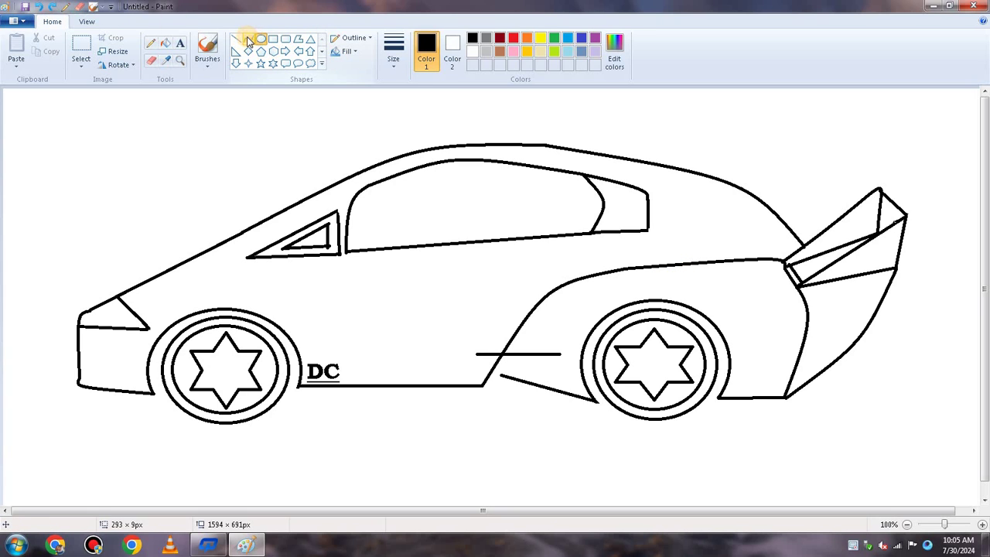
left_click_drag(502, 291, 654, 281)
left_click_drag(593, 285, 580, 266)
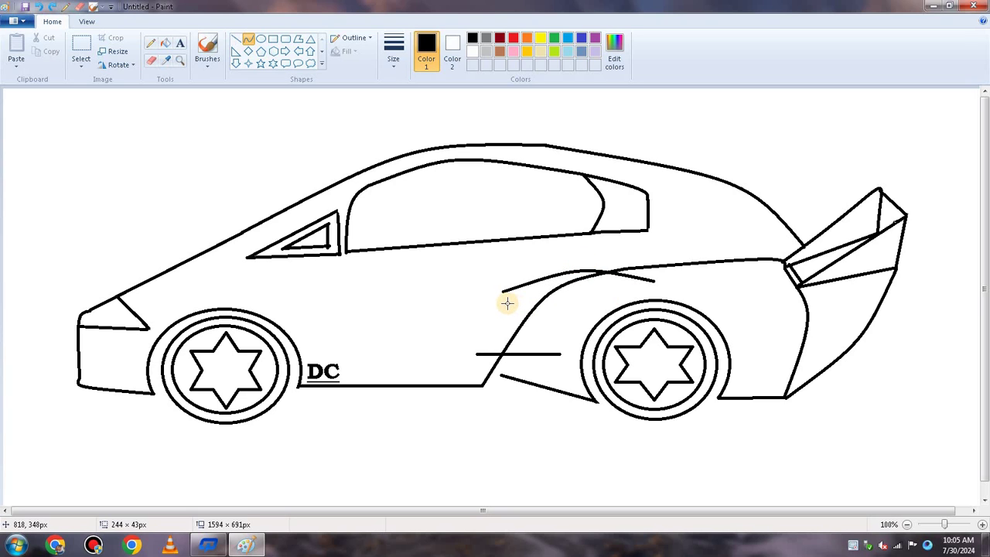
left_click_drag(500, 302, 575, 259)
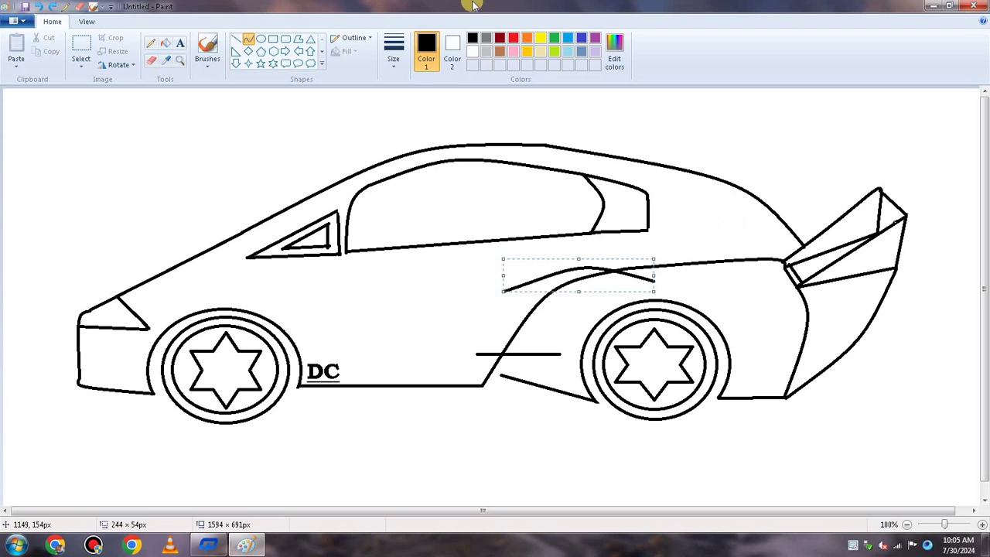
left_click(248, 39)
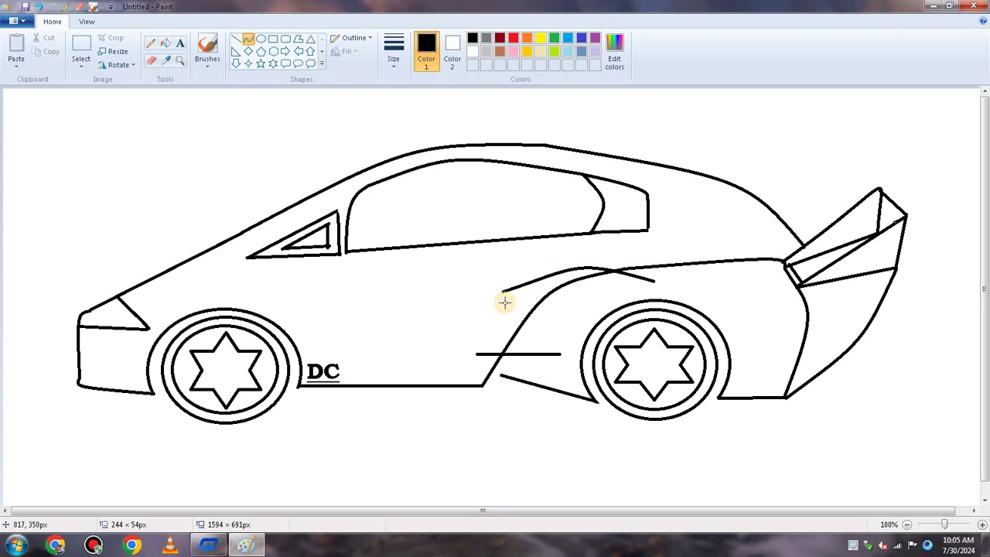
left_click_drag(504, 302, 588, 283)
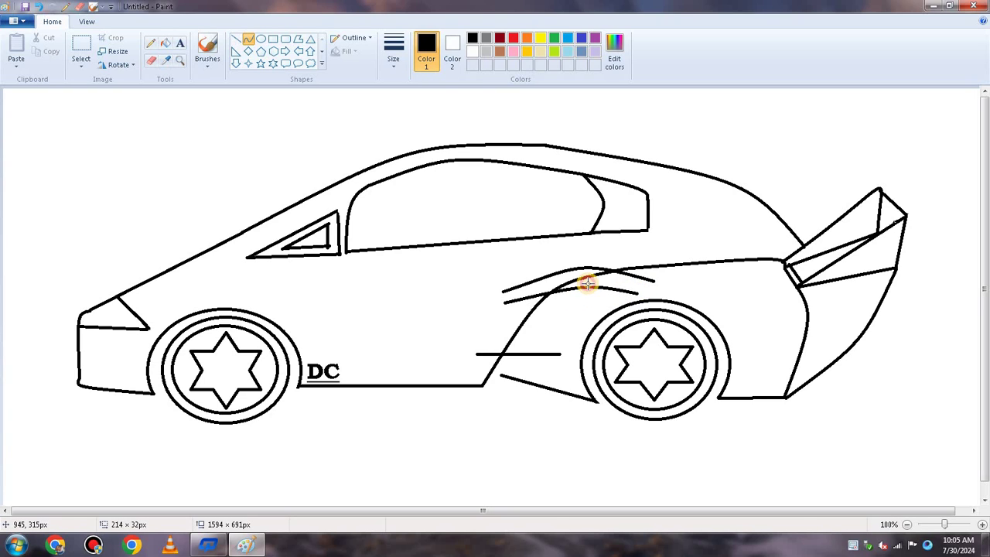
- Close the rear and front ends of the curved strip over the fender line with short straight lines
left_click(236, 39)
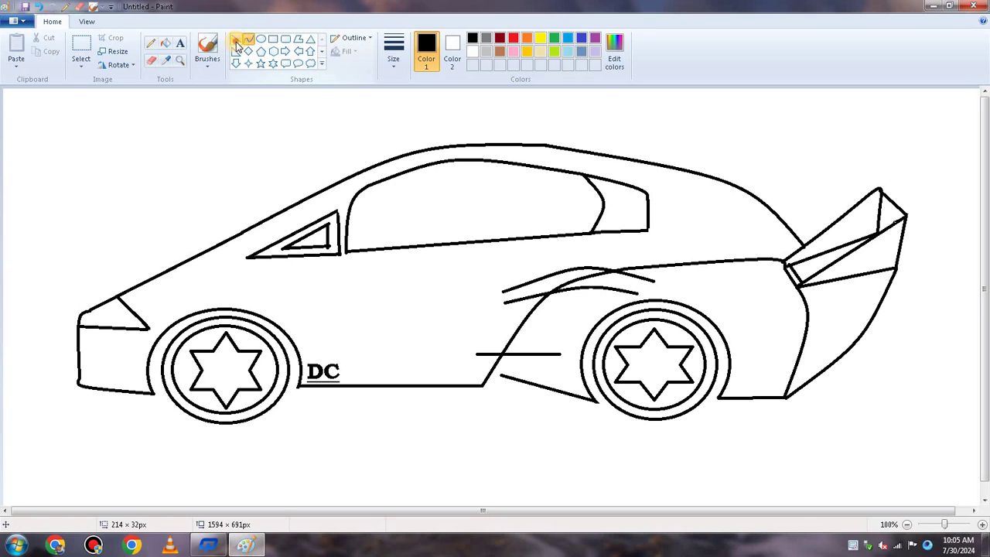
left_click_drag(636, 294, 651, 280)
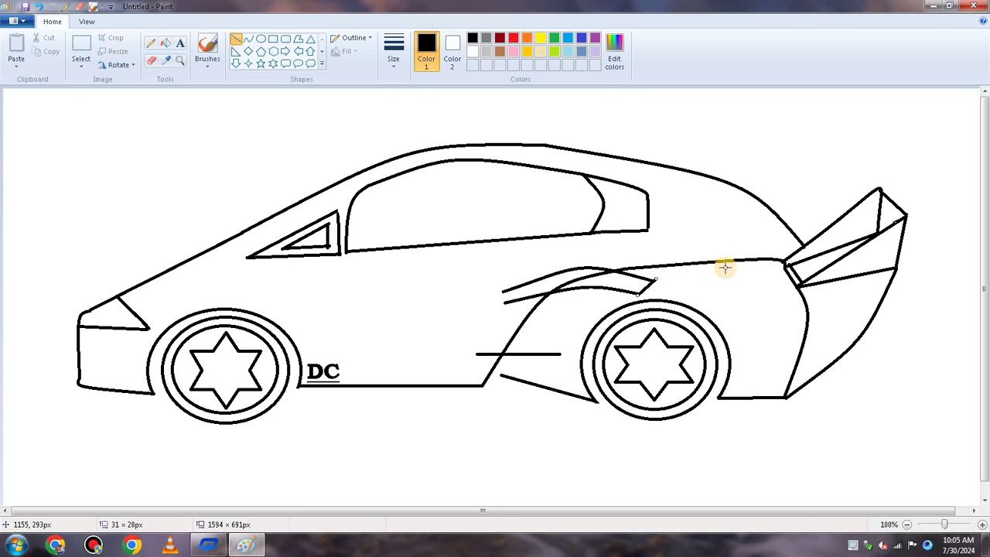
left_click(238, 40)
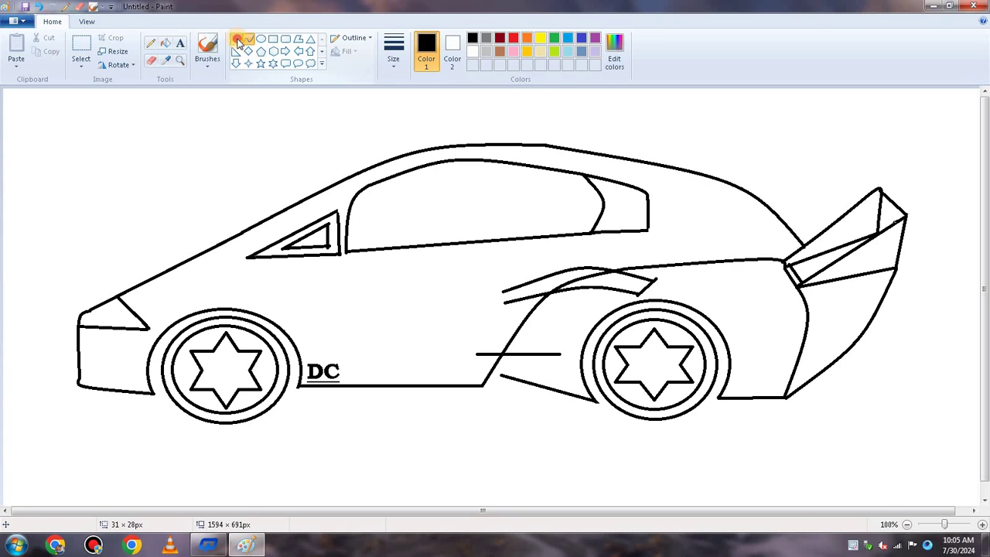
left_click_drag(513, 302, 504, 299)
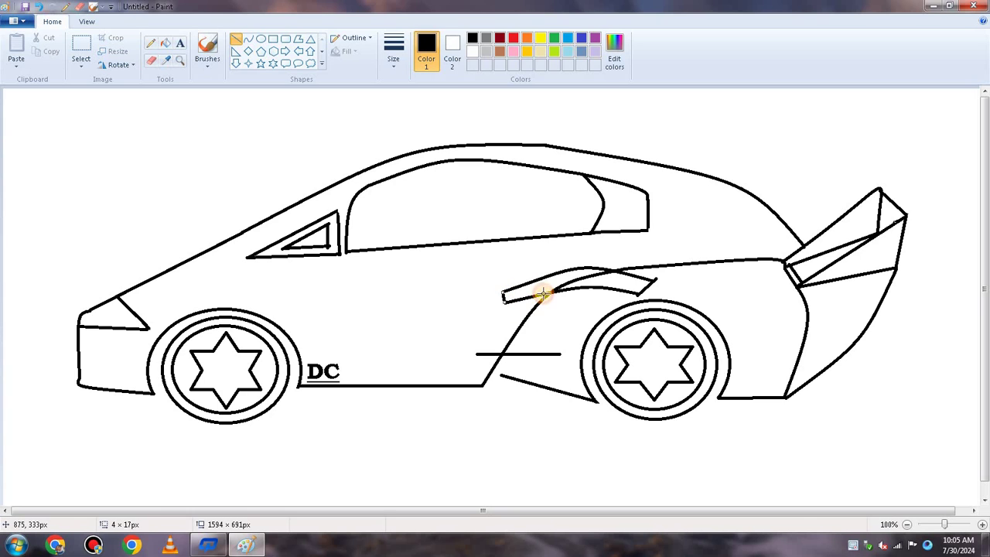
- Erase the overhanging tip at the rear end of the arched strip above the rear wheel
left_click(249, 39)
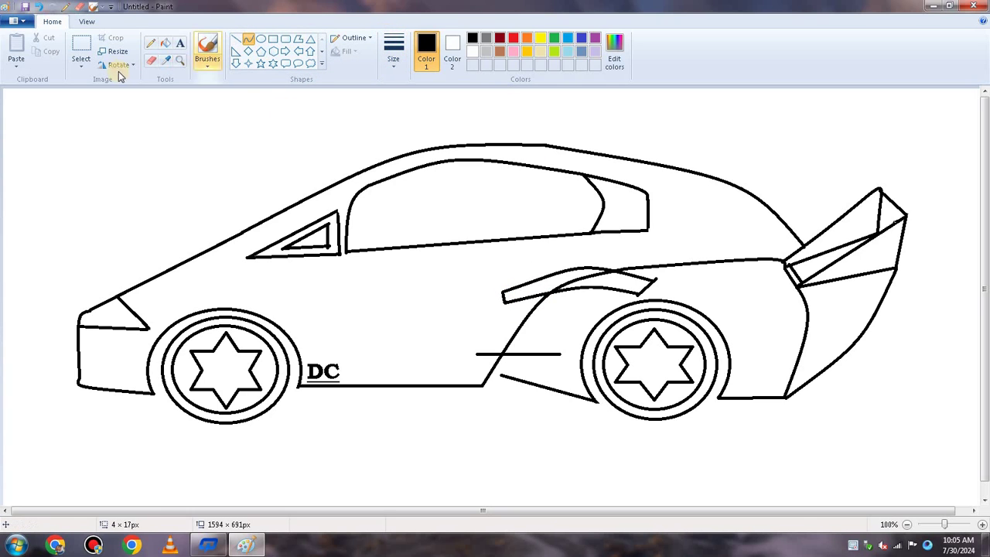
left_click(151, 61)
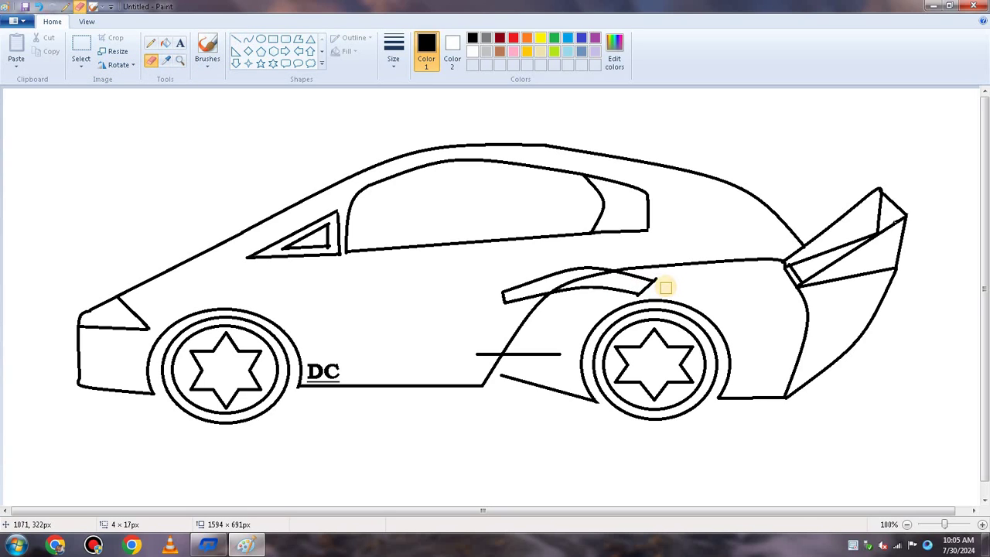
left_click_drag(663, 282, 767, 269)
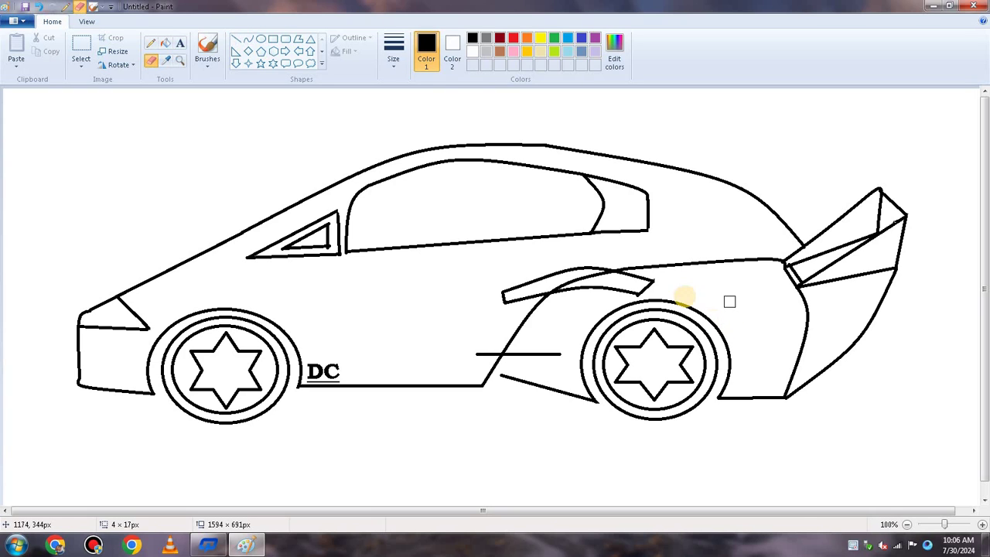
- Draw a near-horizontal line about 145 px long just below the horizontal line crossing the fender line
left_click(240, 44)
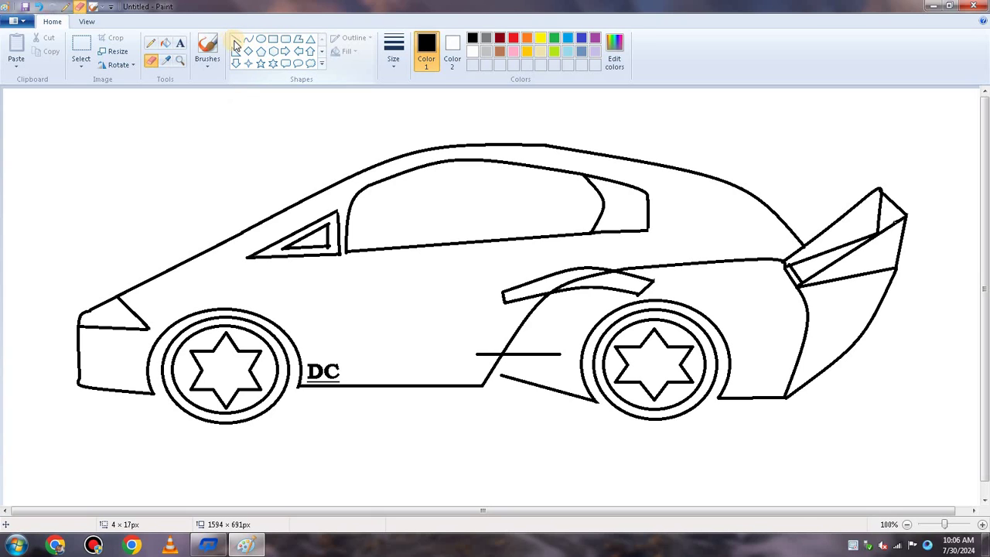
left_click_drag(475, 363, 564, 365)
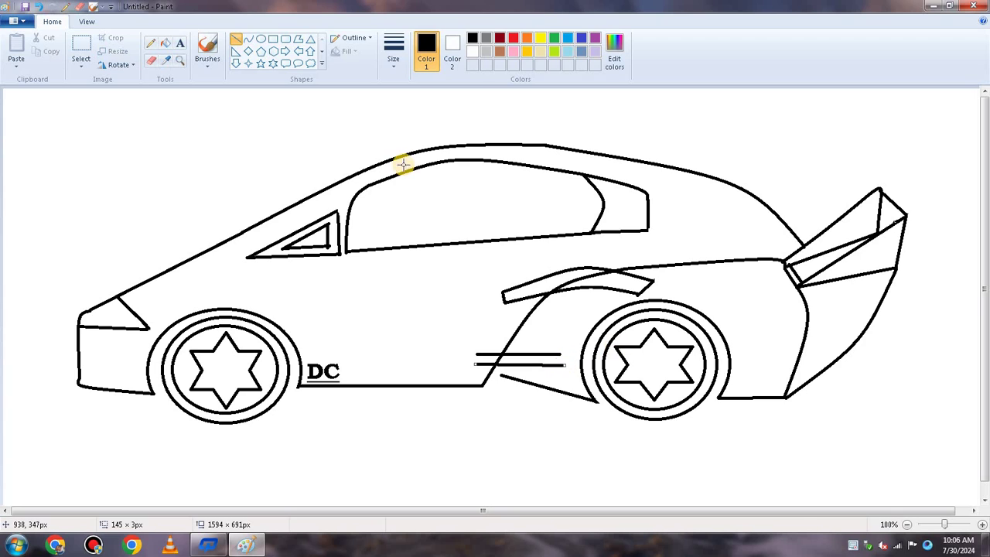
left_click(248, 39)
left_click_drag(628, 290, 636, 294)
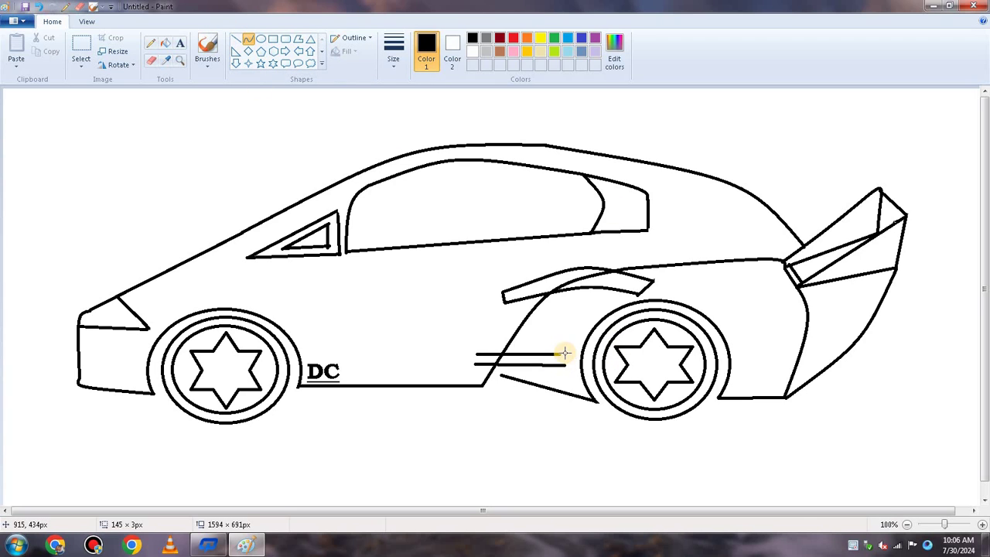
left_click_drag(560, 352, 579, 365)
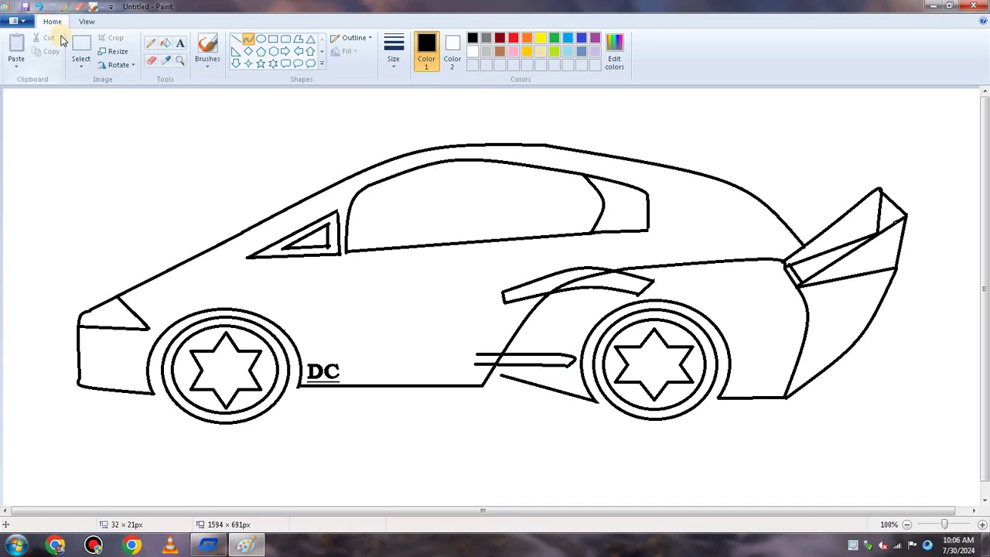
left_click(38, 6)
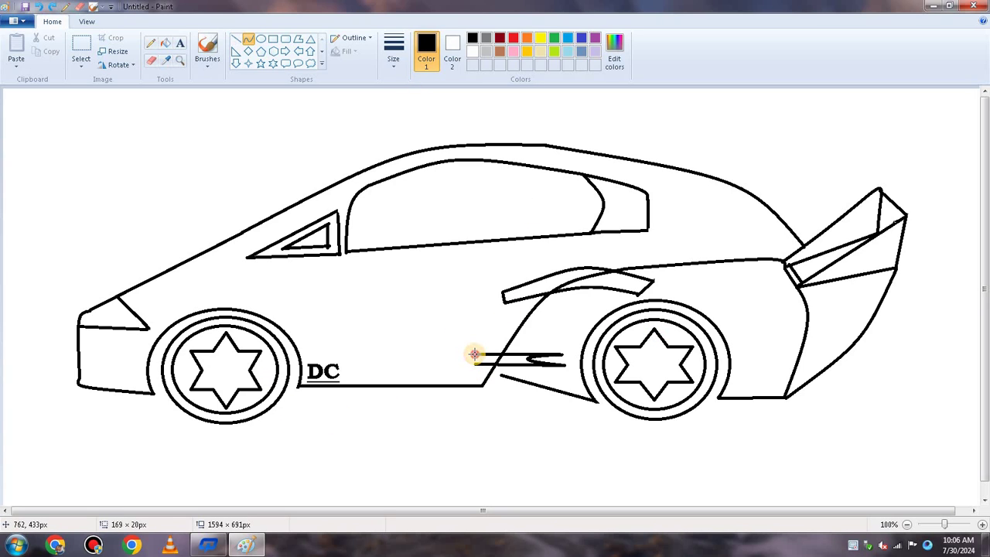
- Close the rear end of the lower strip with a pointed curve about 41 px wide and 24 px high
left_click_drag(474, 354, 577, 350)
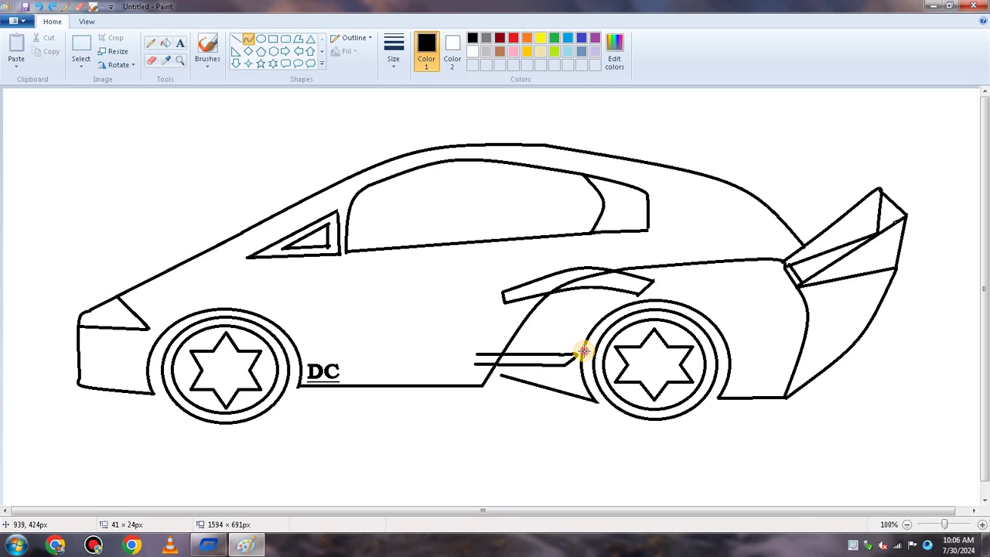
left_click(584, 352)
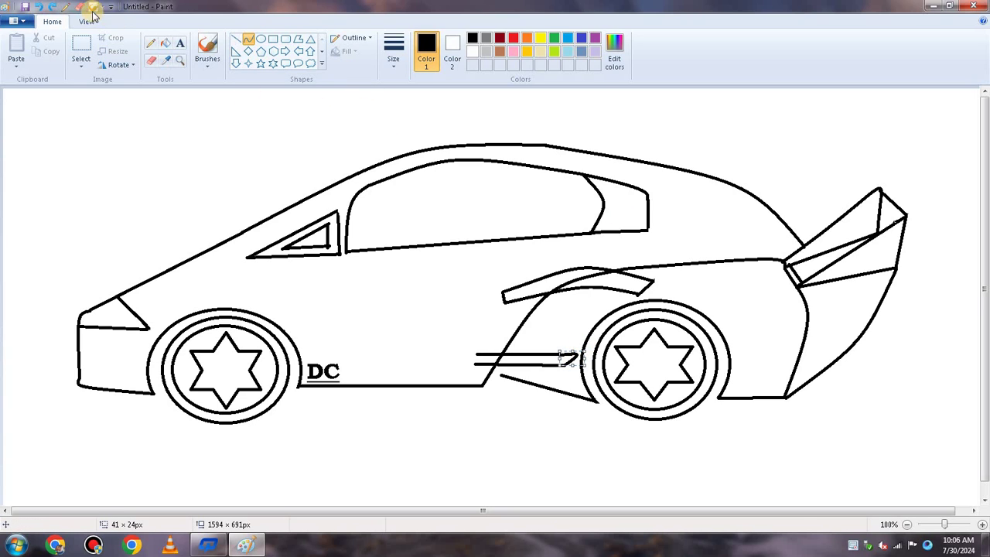
- Close the lower strip's front end with a pointed curve about 56 × 18 px and bridge its upper gap with a line about 35 px long
left_click(248, 38)
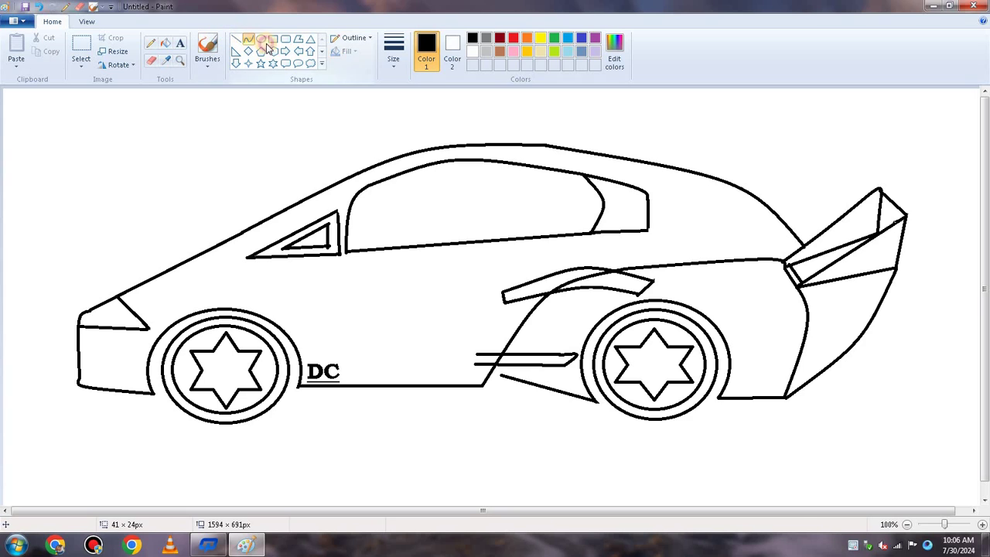
left_click(470, 362)
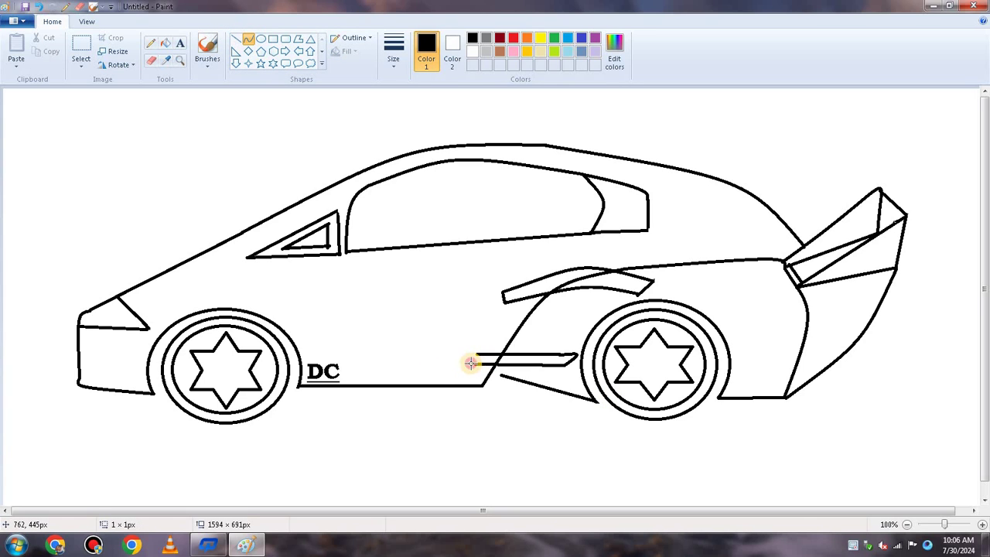
left_click_drag(470, 363, 462, 355)
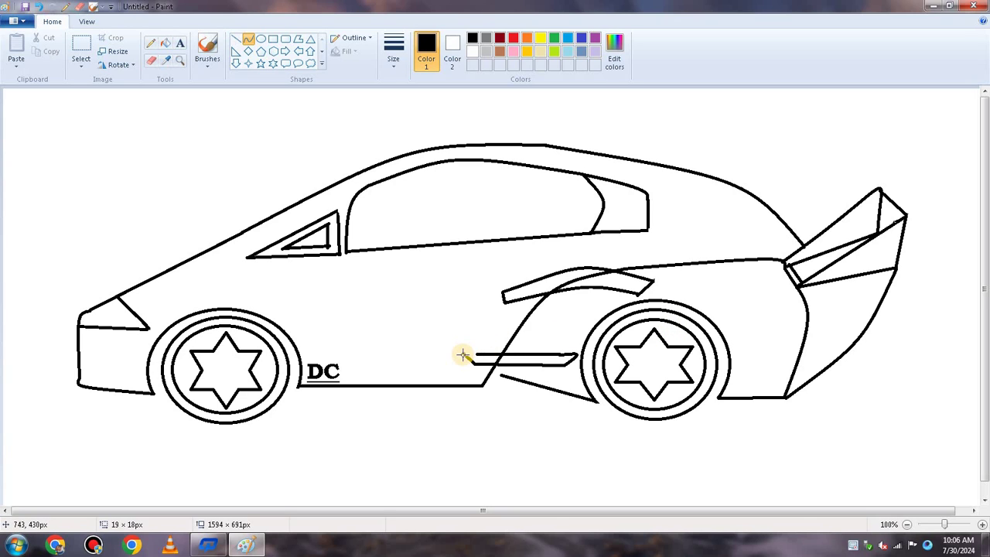
left_click_drag(476, 348, 439, 352)
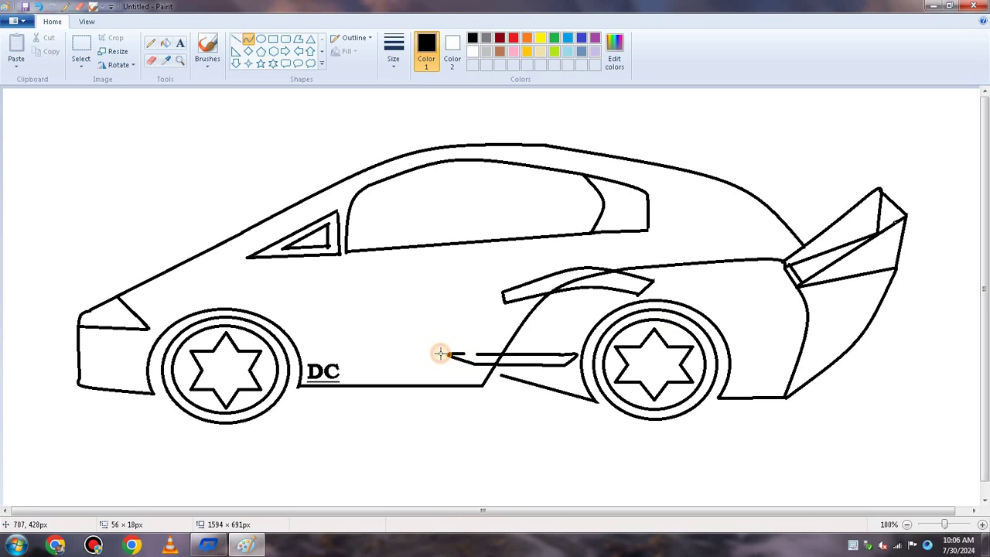
left_click(235, 38)
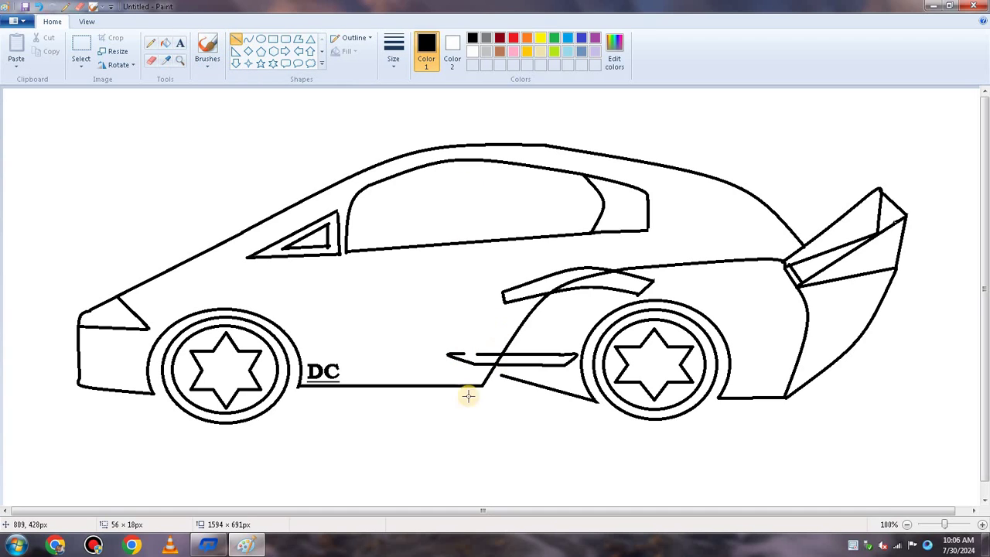
left_click_drag(460, 355, 487, 355)
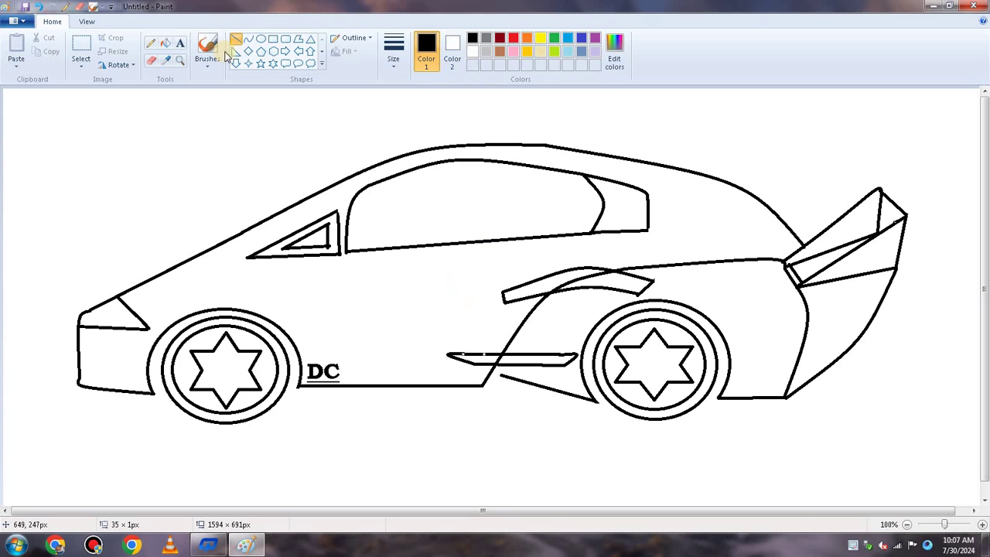
- Draw a short line about 10 × 14 px from the front end of the sloping sill line up towards the lower strip
left_click(261, 39)
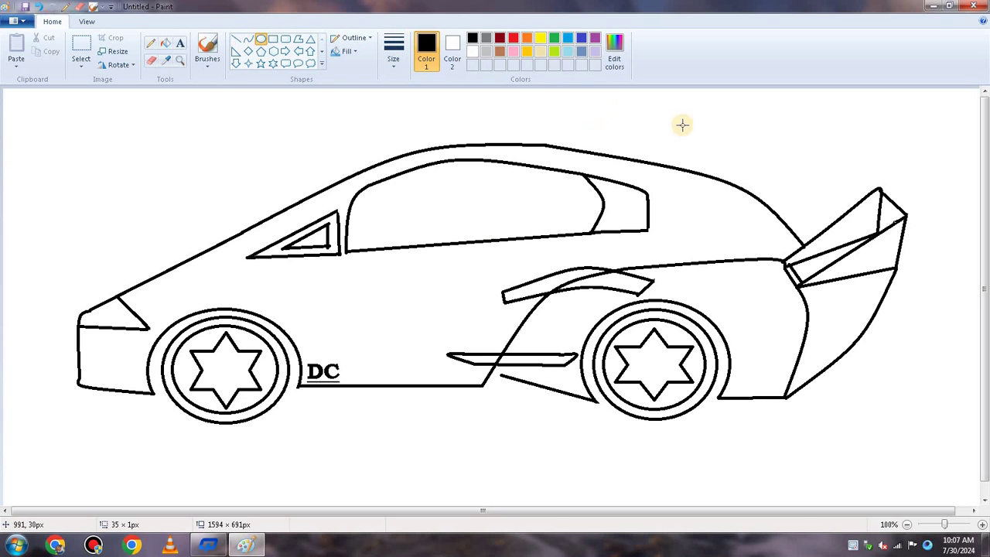
left_click(236, 39)
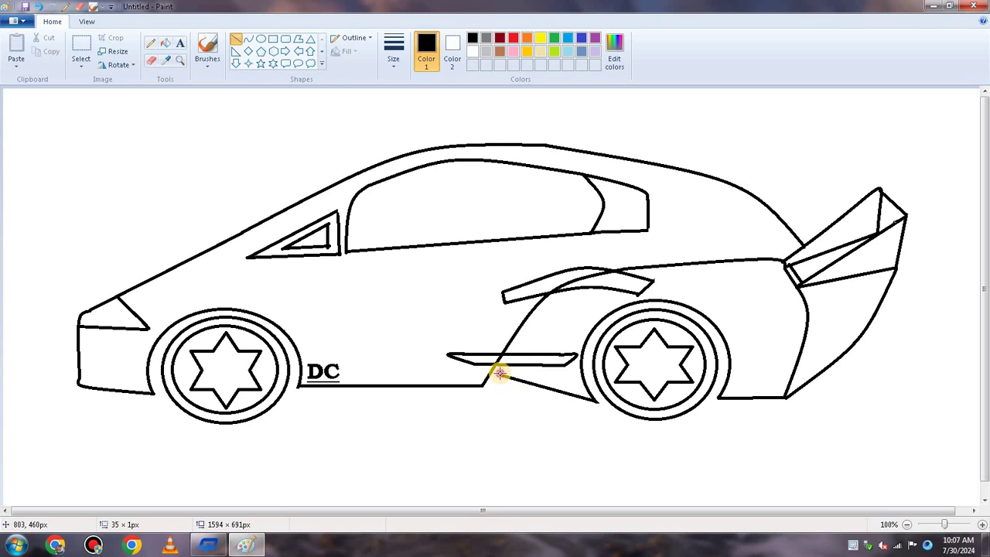
left_click_drag(498, 373, 503, 362)
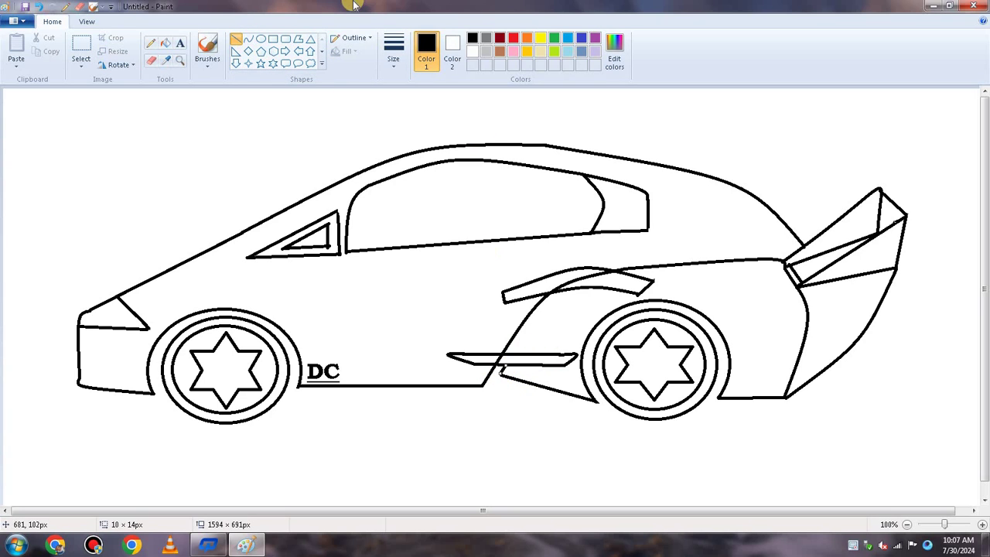
left_click(236, 39)
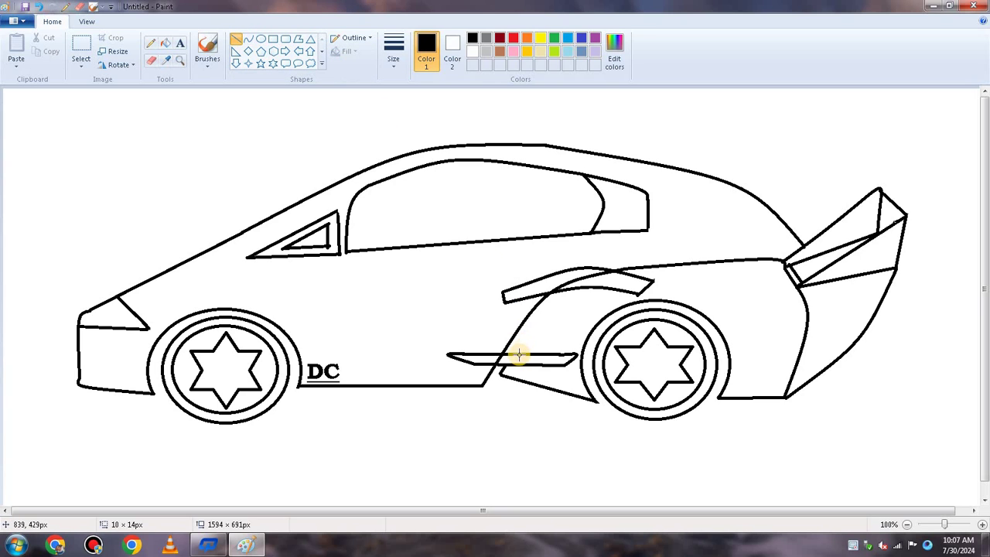
mouse_move(501, 368)
left_mouse_down()
mouse_move(560, 284)
mouse_move(568, 301)
mouse_move(579, 289)
left_mouse_up()
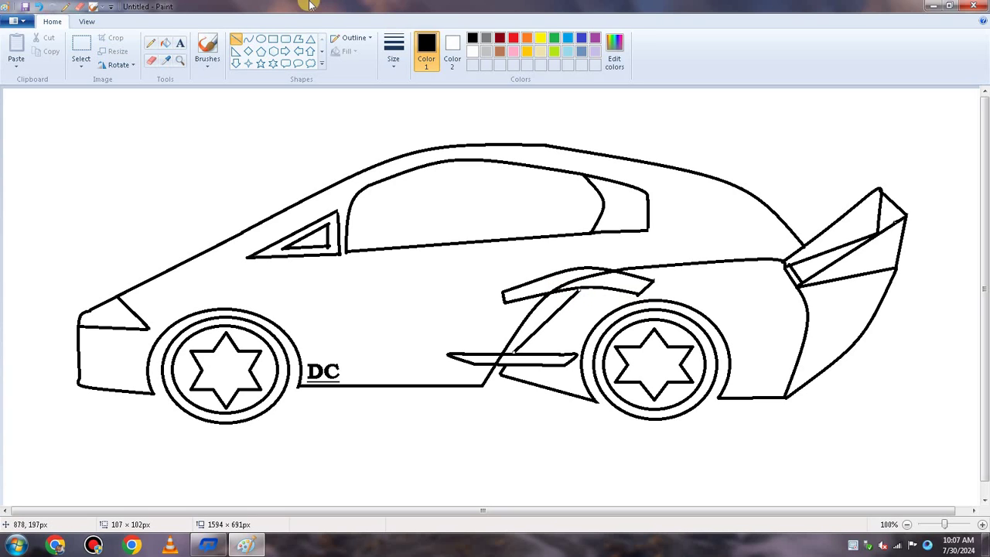
left_click(39, 7)
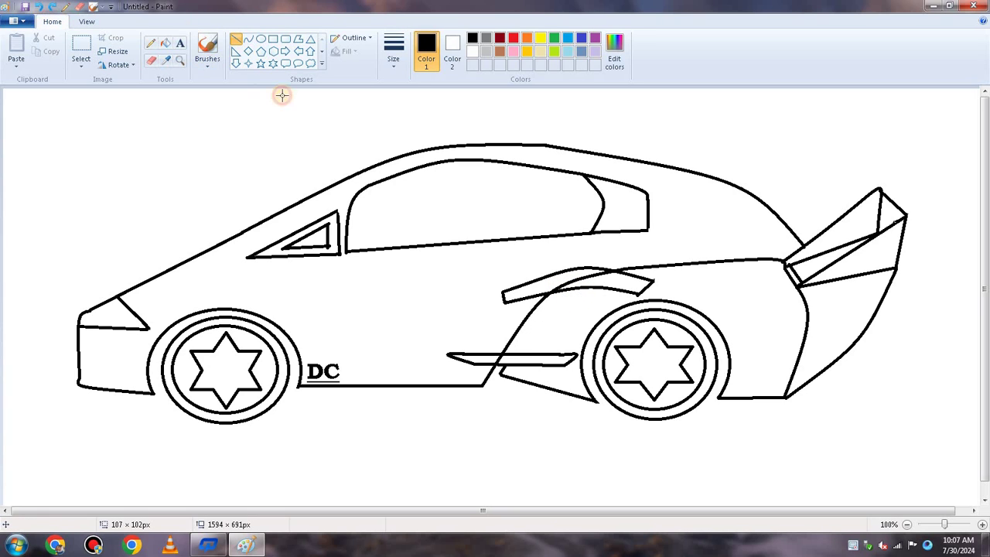
- Draw a curve about 138 × 107 px just behind the fender line, from the lower strip up to the arched strip
left_click(249, 39)
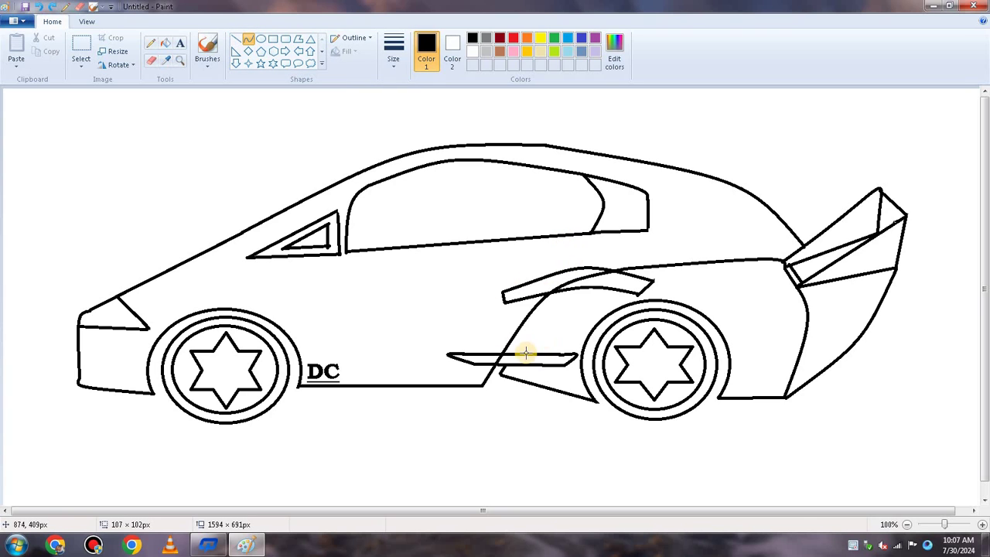
left_click_drag(512, 355, 546, 300)
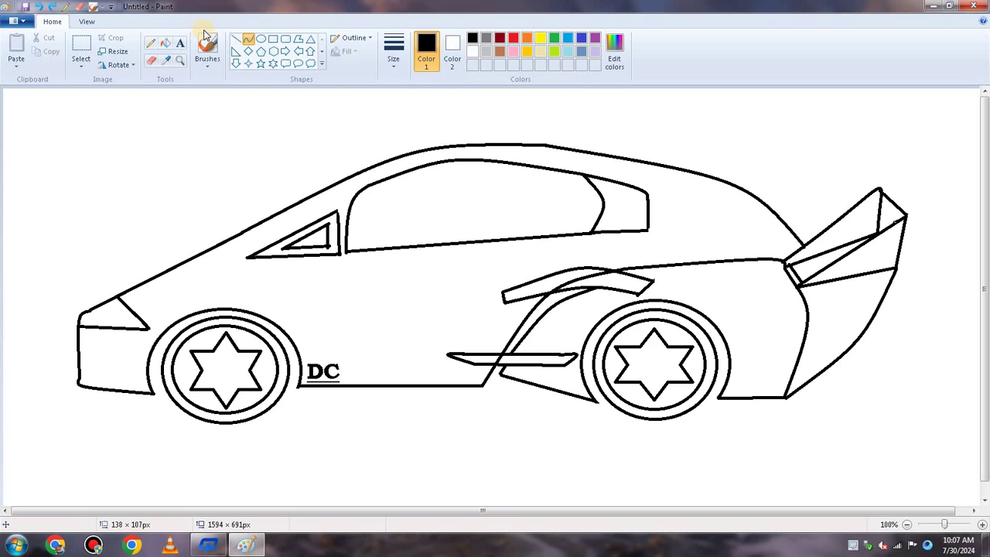
left_click(235, 39)
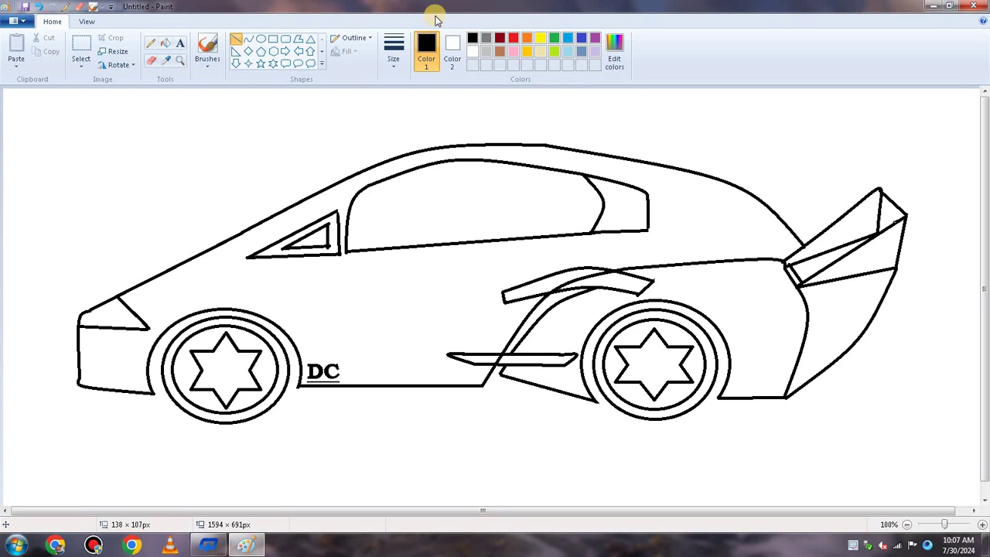
left_click(248, 63)
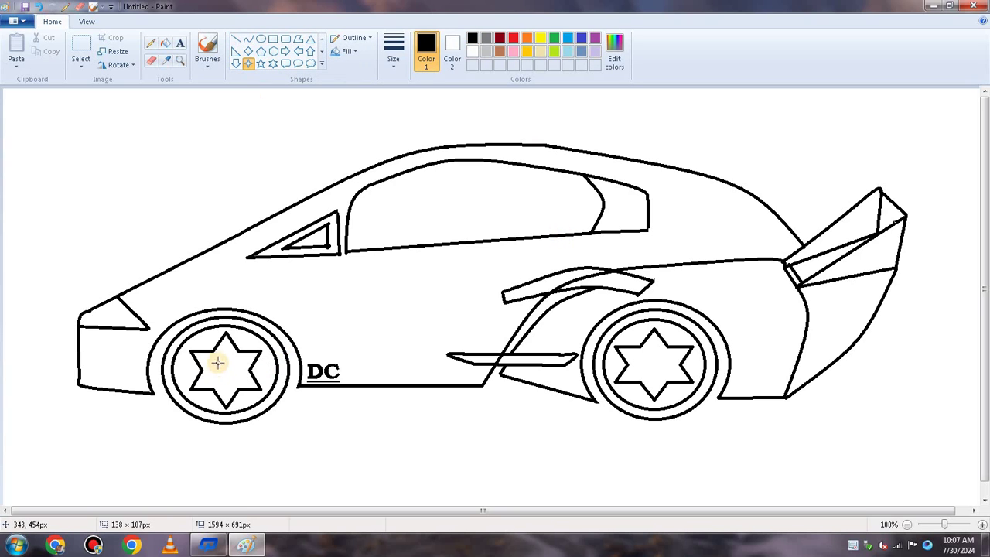
mouse_move(220, 354)
left_mouse_down()
mouse_move(247, 400)
mouse_move(204, 369)
mouse_move(230, 346)
mouse_move(247, 372)
left_mouse_up()
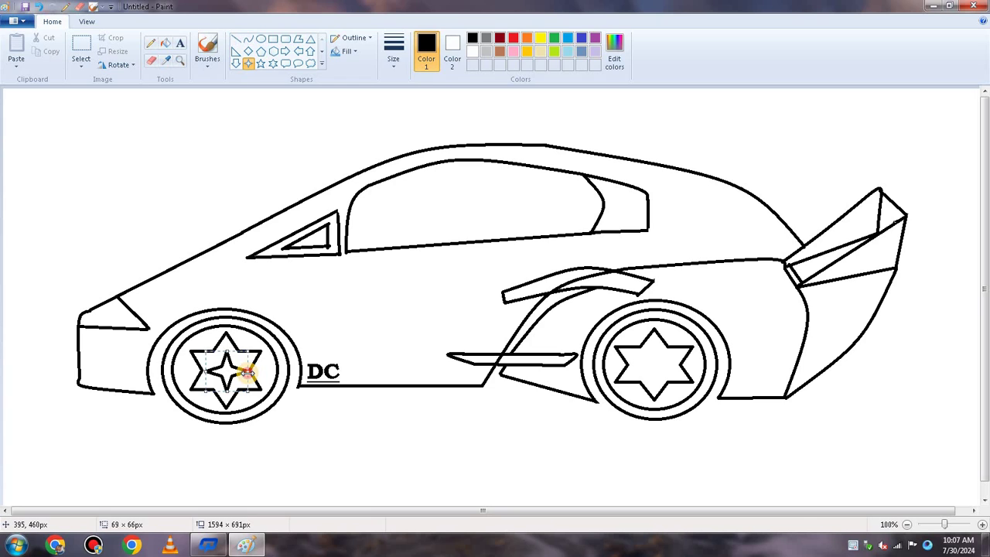
left_click(910, 316)
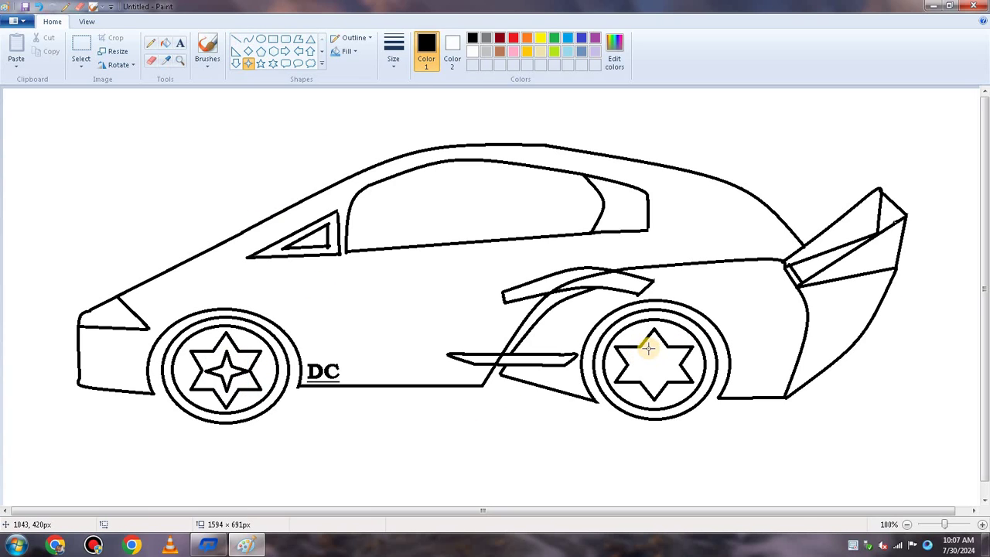
mouse_move(648, 348)
left_mouse_down()
mouse_move(658, 386)
mouse_move(668, 383)
mouse_move(638, 361)
mouse_move(673, 363)
mouse_move(633, 364)
left_mouse_up()
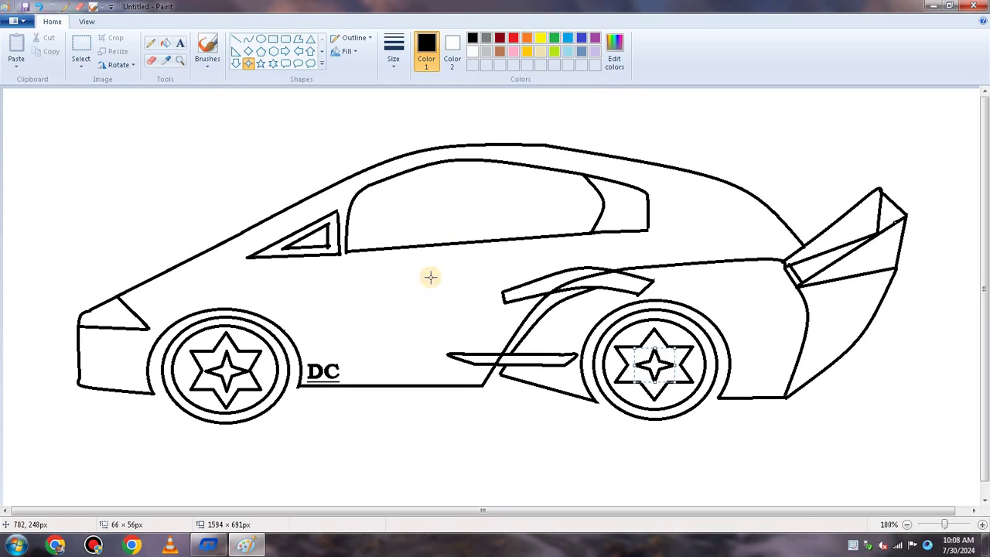
left_click(39, 6)
left_click(38, 6)
- Draw a four-point star inside each rim's six-point star, about 67 × 77 px in front and 69 × 77 px at the rear
mouse_move(220, 351)
left_mouse_down()
mouse_move(221, 398)
mouse_move(243, 402)
mouse_move(208, 374)
mouse_move(249, 372)
mouse_move(245, 394)
mouse_move(207, 355)
mouse_move(222, 346)
left_mouse_up()
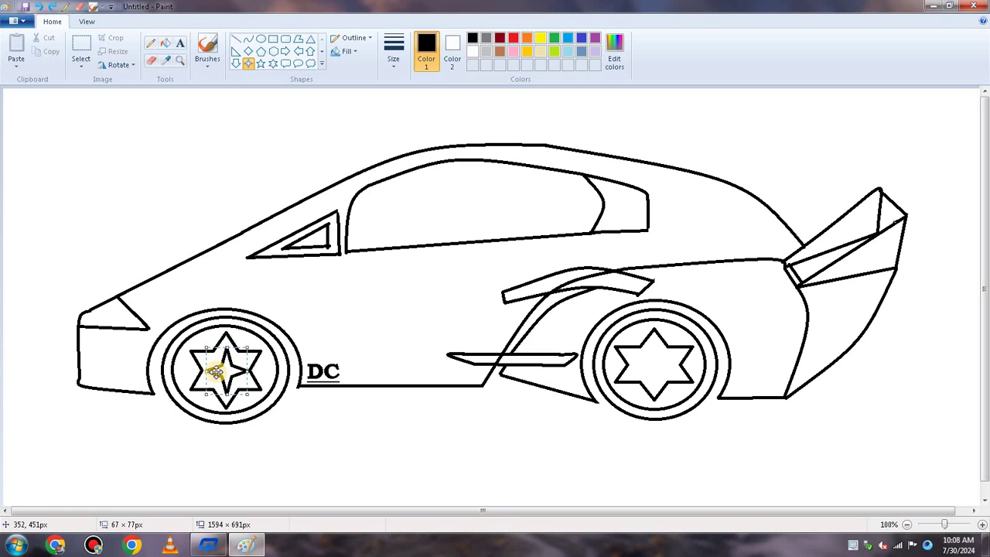
left_click(207, 54)
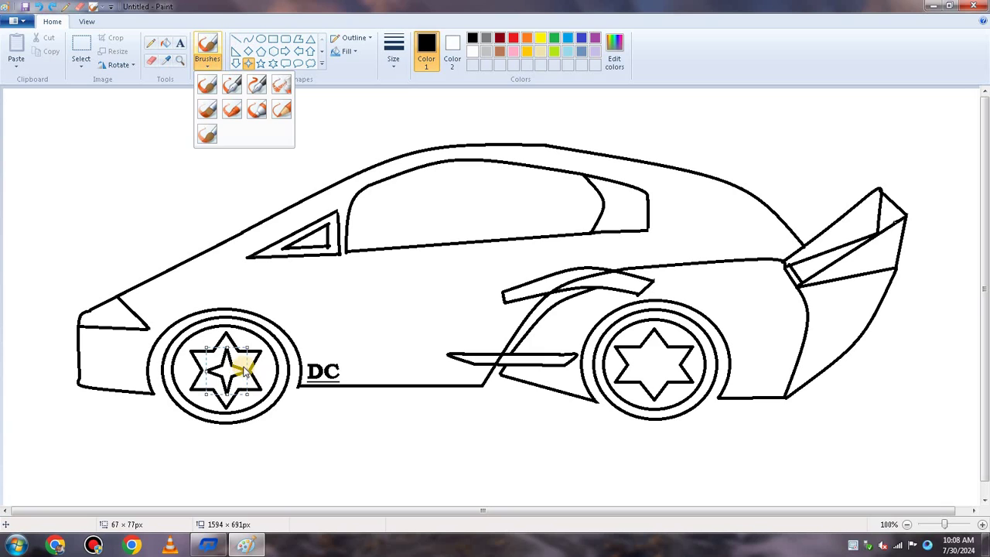
left_click(332, 173)
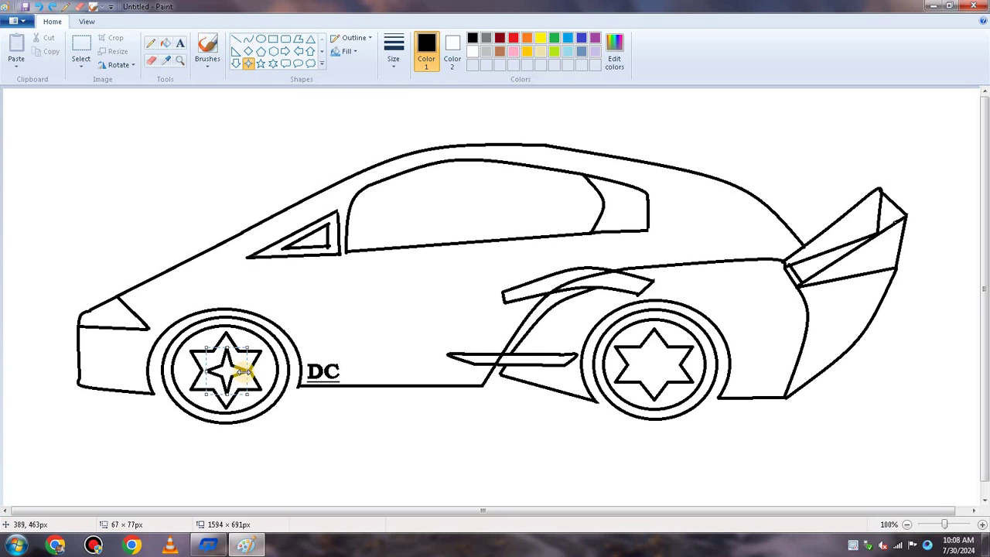
left_click_drag(245, 372, 239, 375)
left_click(409, 371)
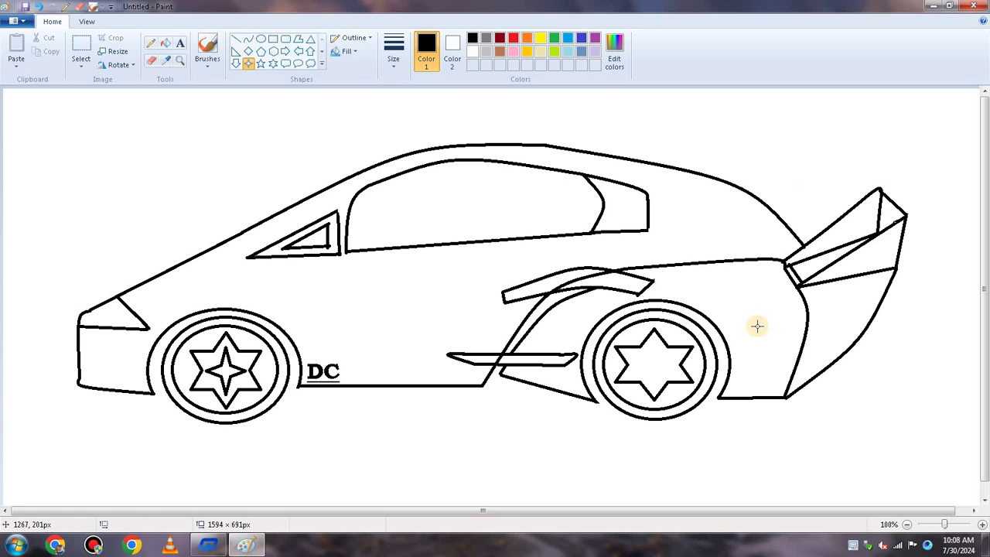
mouse_move(653, 344)
left_mouse_down()
mouse_move(662, 392)
mouse_move(637, 367)
mouse_move(677, 366)
mouse_move(629, 367)
mouse_move(676, 363)
mouse_move(653, 341)
left_mouse_up()
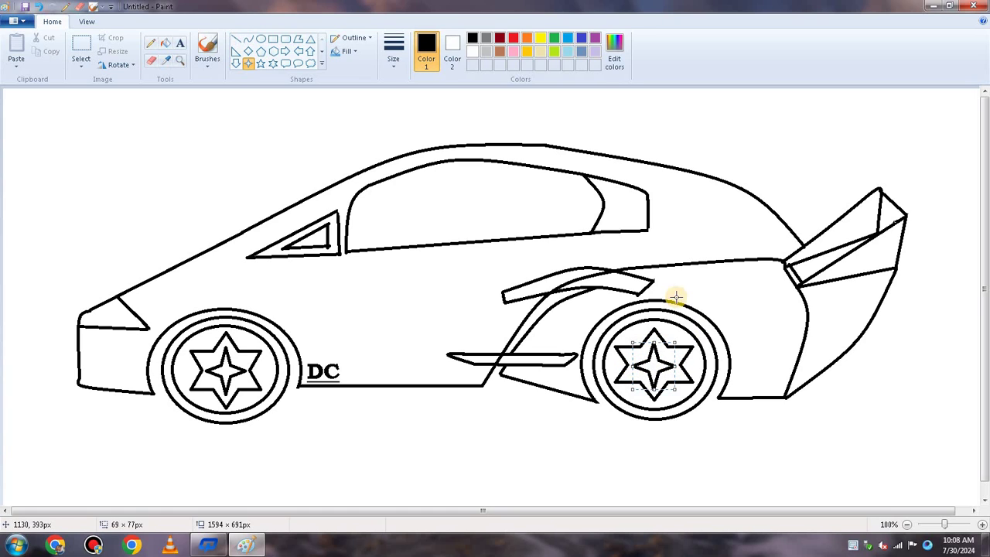
- Start a curve about 160 × 130 px from the lower body edge behind the lettering up to the arched strip's front end
left_click(273, 38)
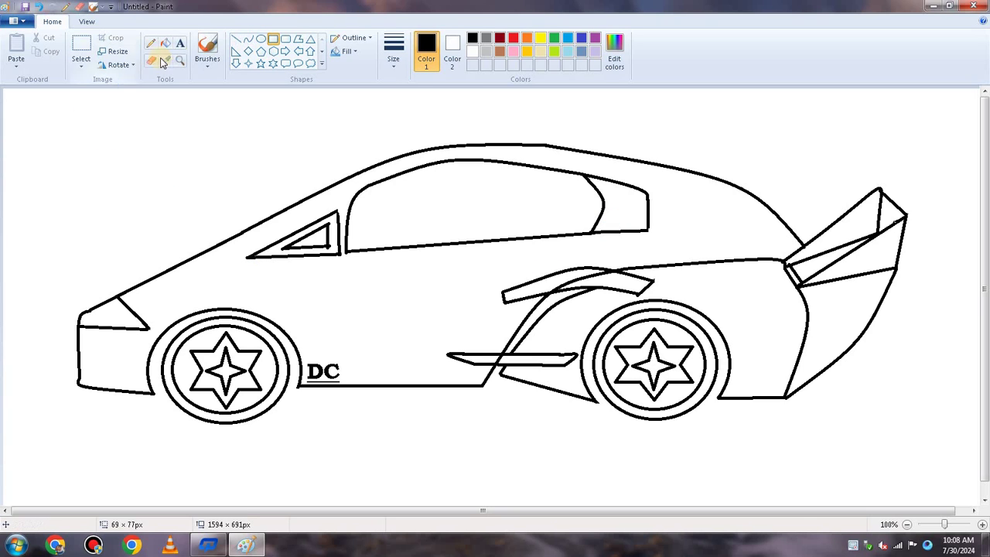
left_click(249, 39)
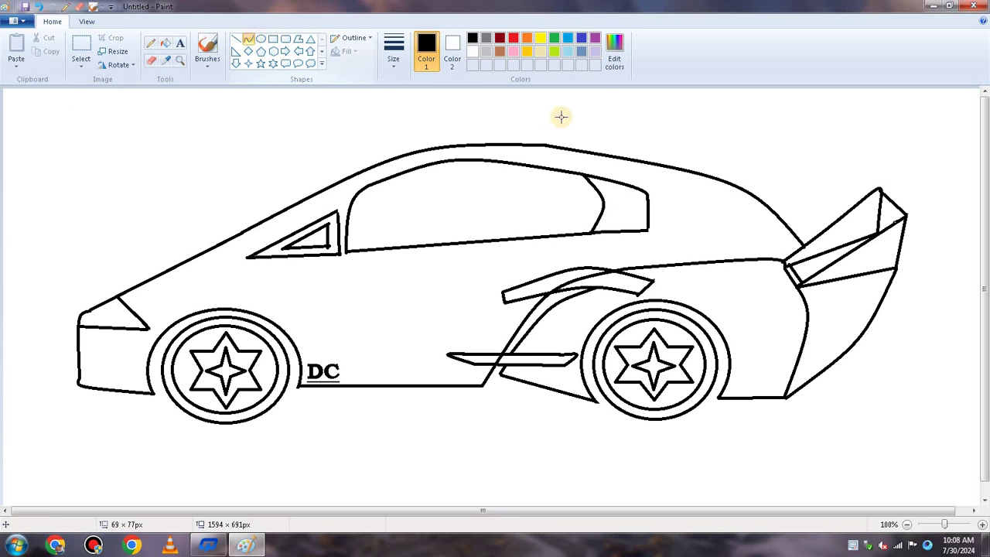
mouse_move(408, 384)
left_mouse_down()
mouse_move(492, 280)
mouse_move(570, 229)
mouse_move(595, 233)
mouse_move(553, 287)
mouse_move(508, 294)
mouse_move(548, 289)
mouse_move(555, 276)
left_mouse_up()
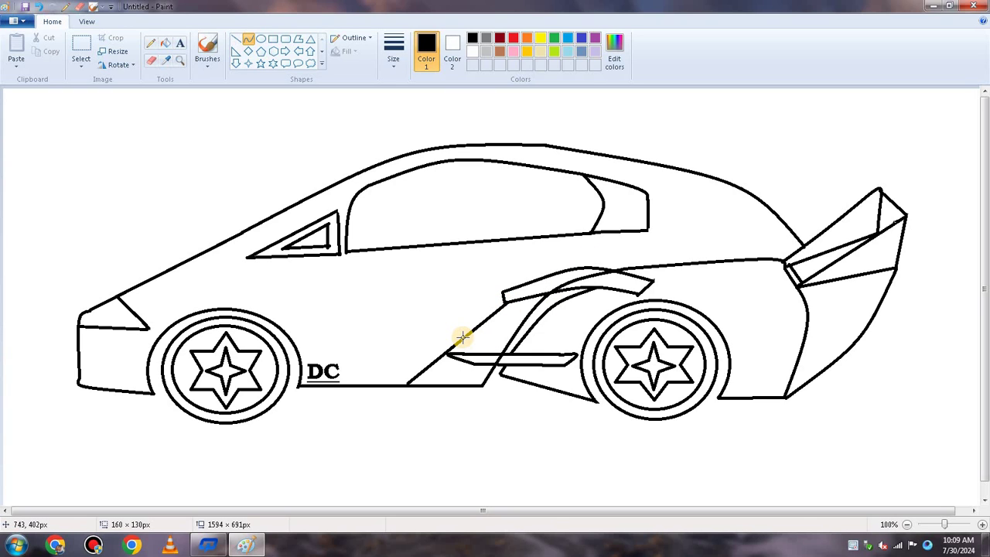
- Bend the lower rear door line into a curve and draw a line about 81 × 71 px from the rear window corner to the side scoop
left_click_drag(462, 338, 430, 322)
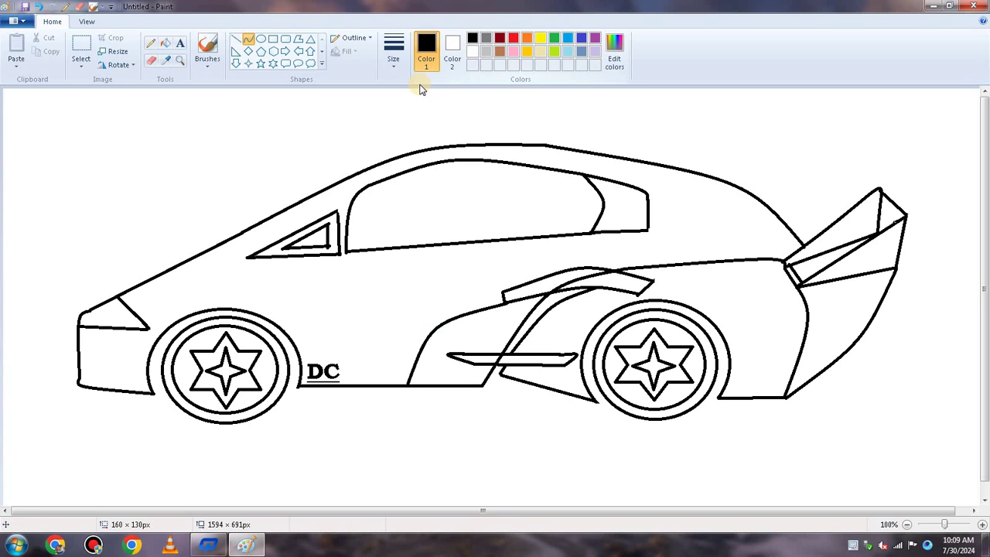
left_click(236, 39)
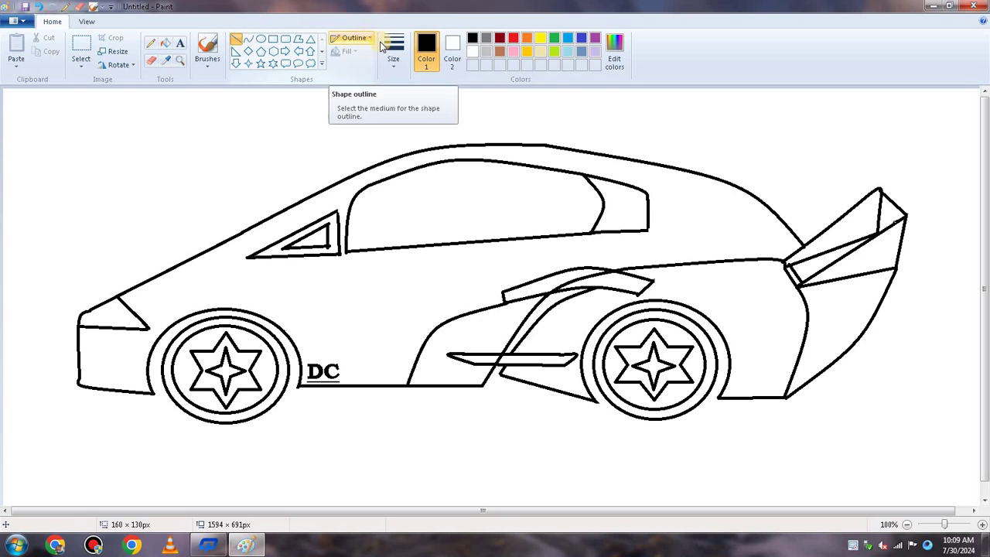
left_click_drag(542, 277, 593, 230)
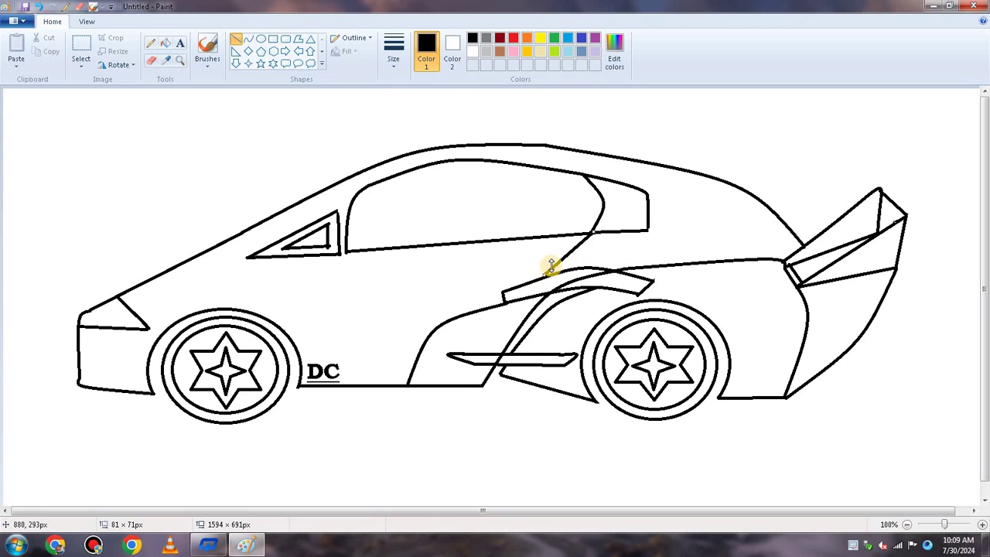
left_click_drag(550, 260, 549, 263)
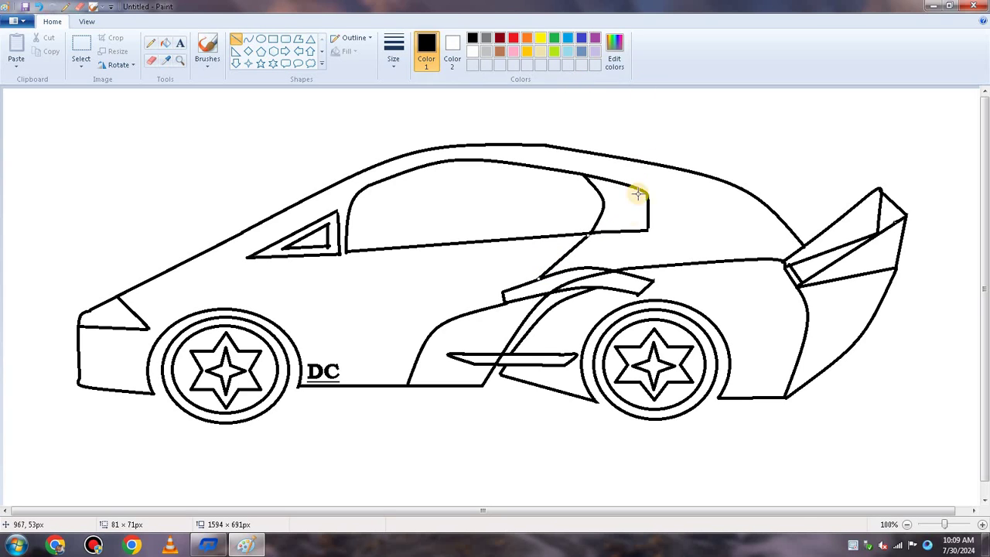
left_click(261, 39)
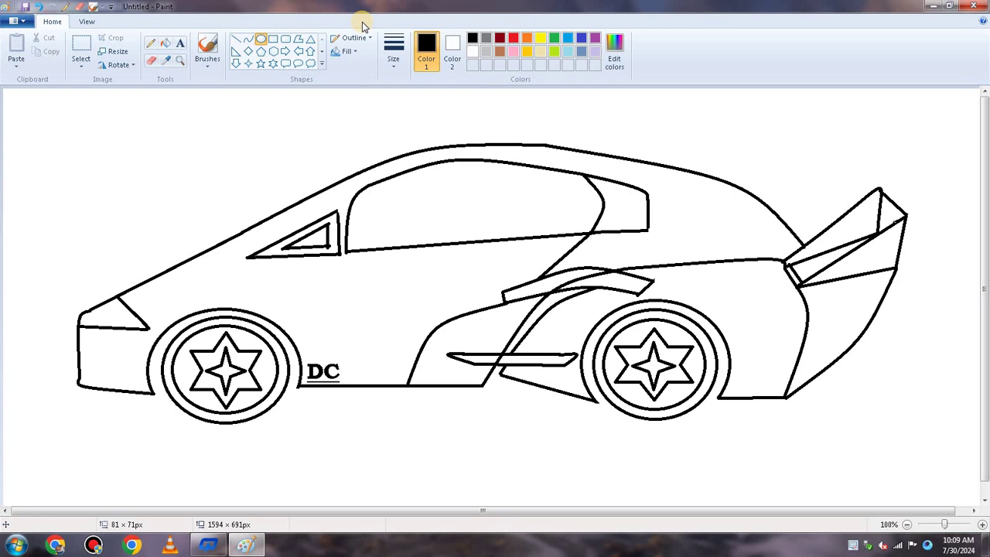
left_click(248, 38)
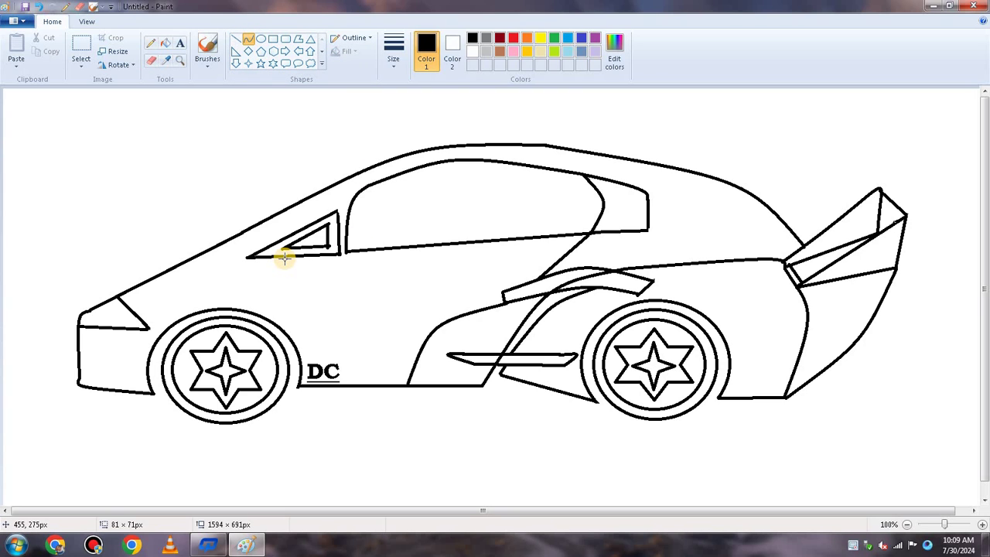
left_click_drag(279, 259, 307, 385)
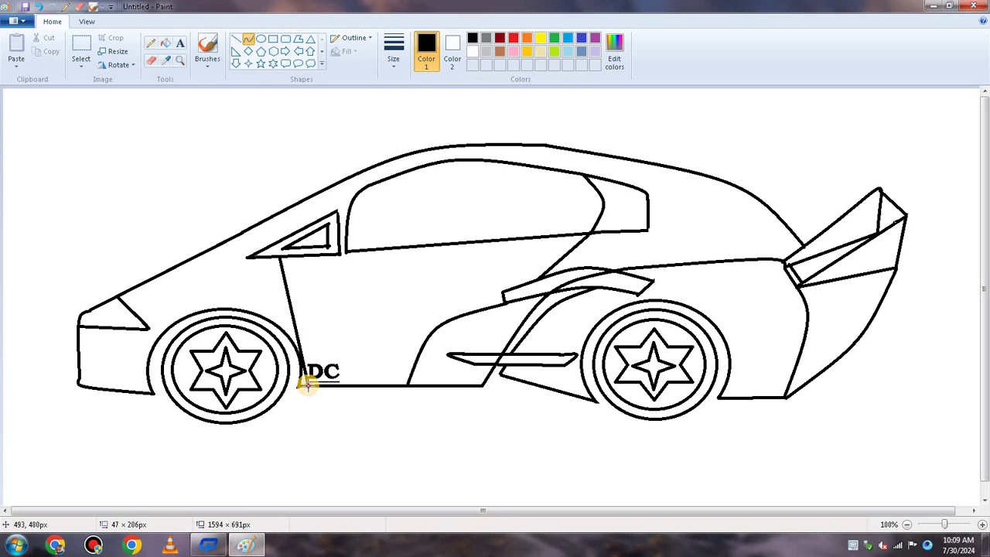
left_click_drag(307, 385, 309, 385)
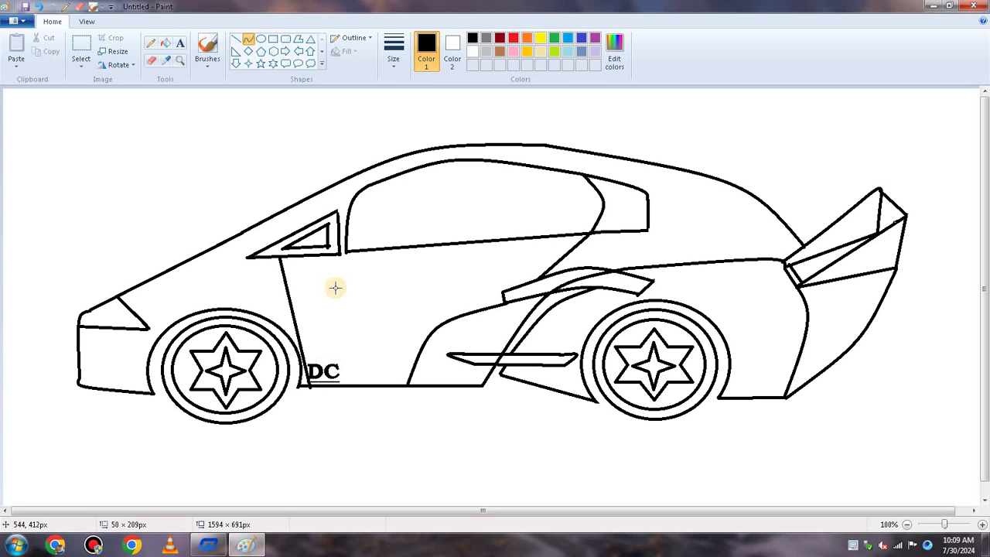
left_click_drag(287, 294, 263, 265)
left_click(40, 6)
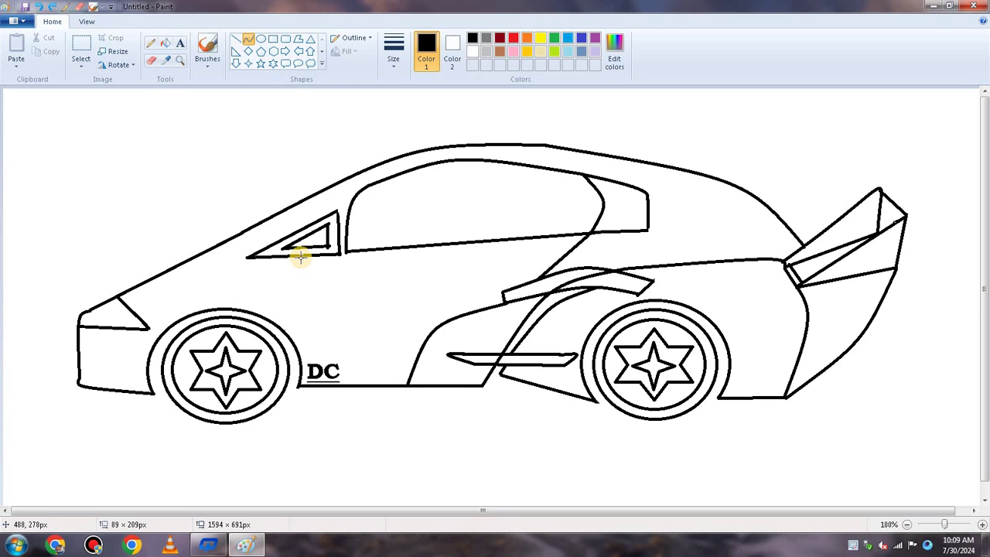
mouse_move(298, 257)
left_mouse_down()
mouse_move(289, 275)
mouse_move(304, 379)
left_mouse_up()
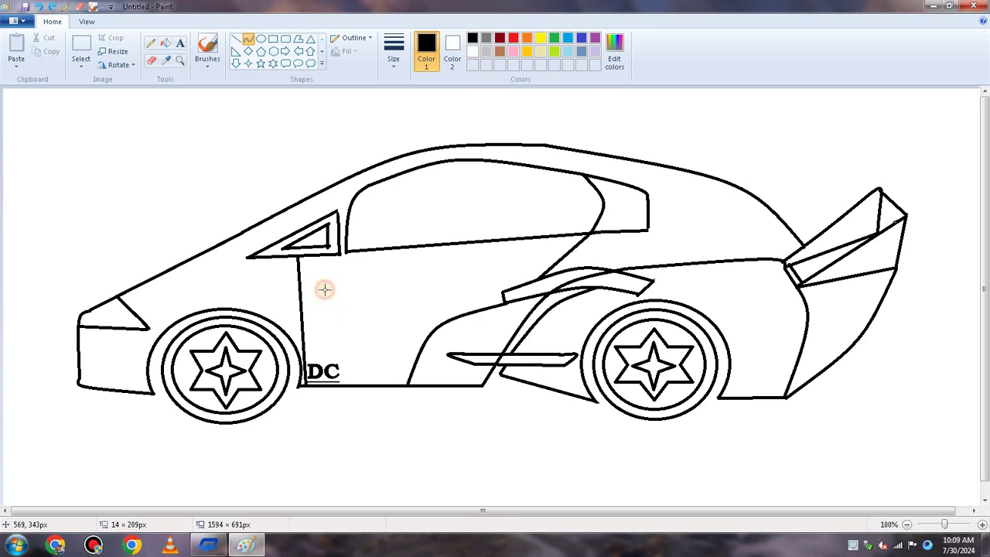
left_click_drag(300, 288, 338, 267)
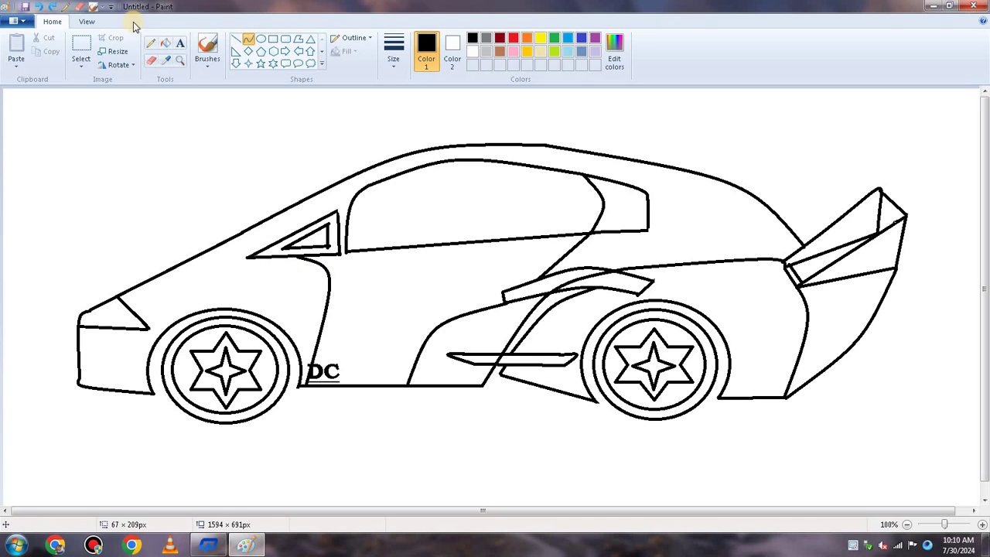
left_click(39, 6)
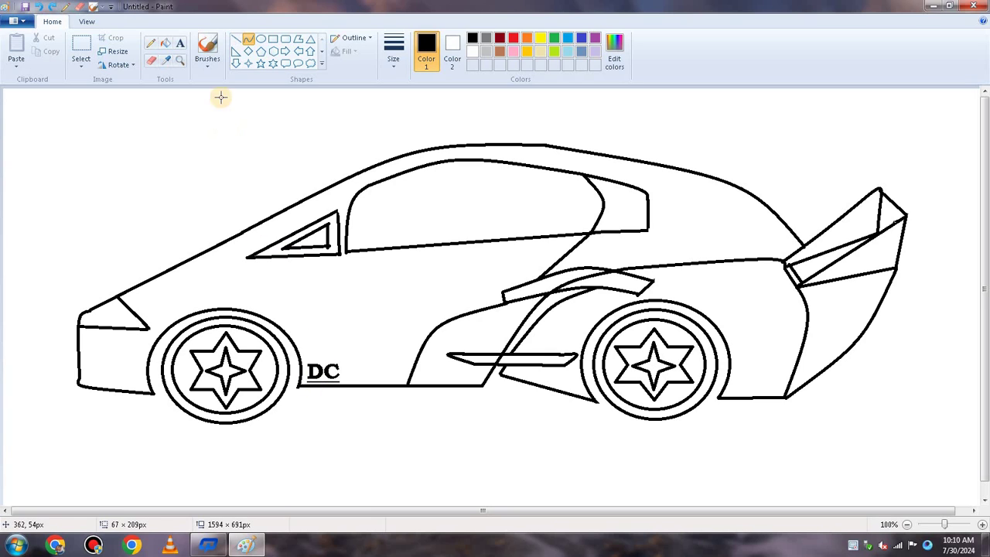
- Draw the front door edge as a vertical line about 125 px tall beside the DC text, joined diagonally to the triangular window's front tip
left_click(235, 39)
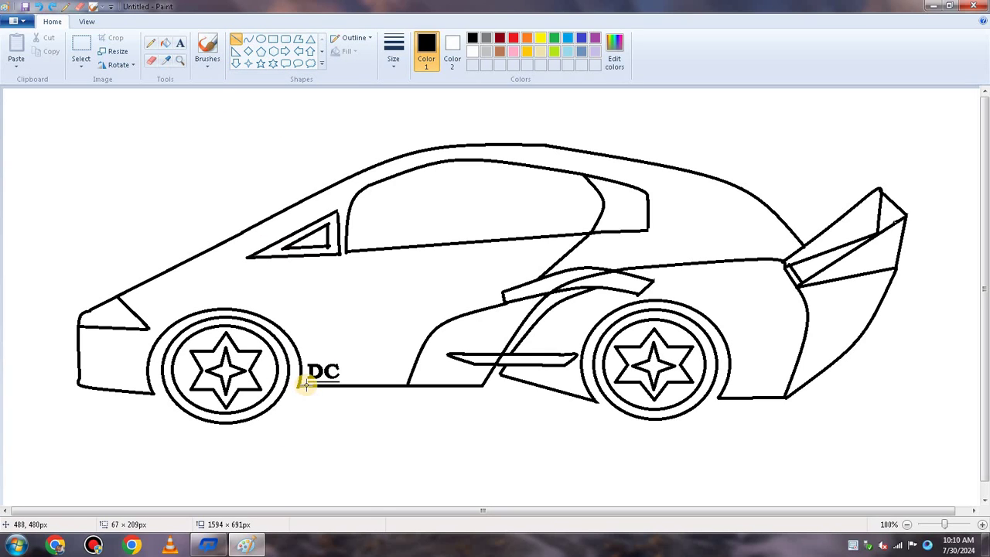
left_click_drag(306, 385, 307, 307)
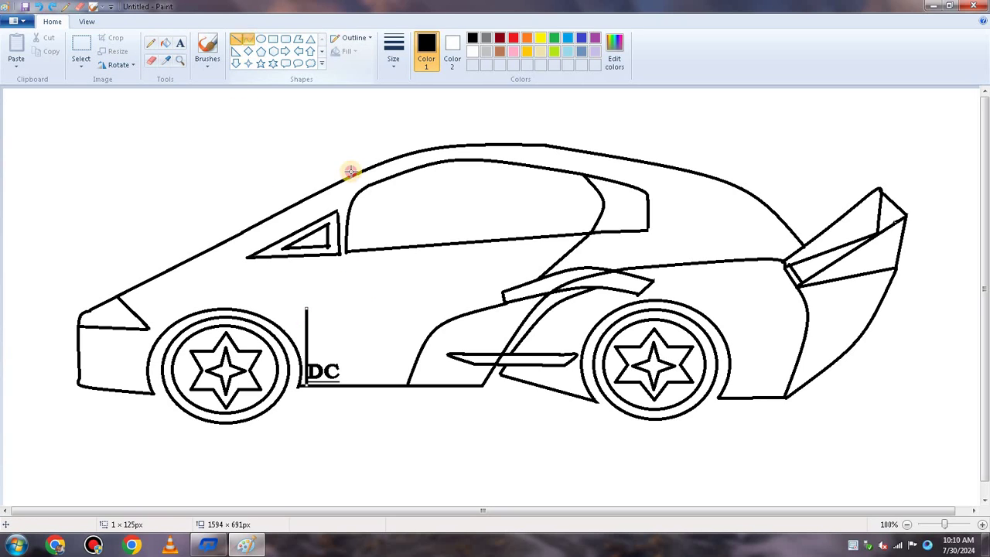
mouse_move(301, 258)
left_mouse_down()
mouse_move(303, 307)
mouse_move(305, 281)
mouse_move(133, 294)
mouse_move(299, 300)
mouse_move(323, 287)
mouse_move(266, 283)
mouse_move(283, 282)
left_mouse_up()
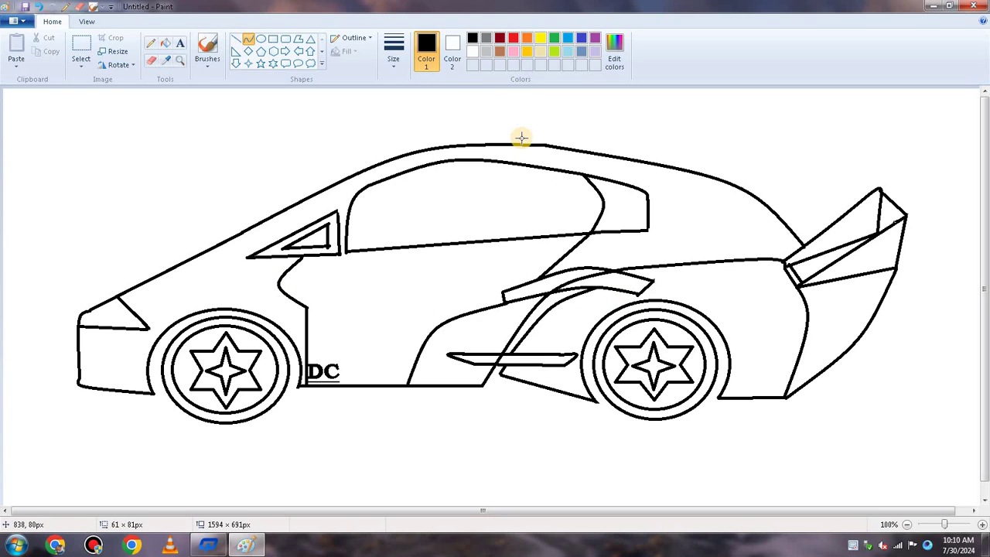
left_click(39, 6)
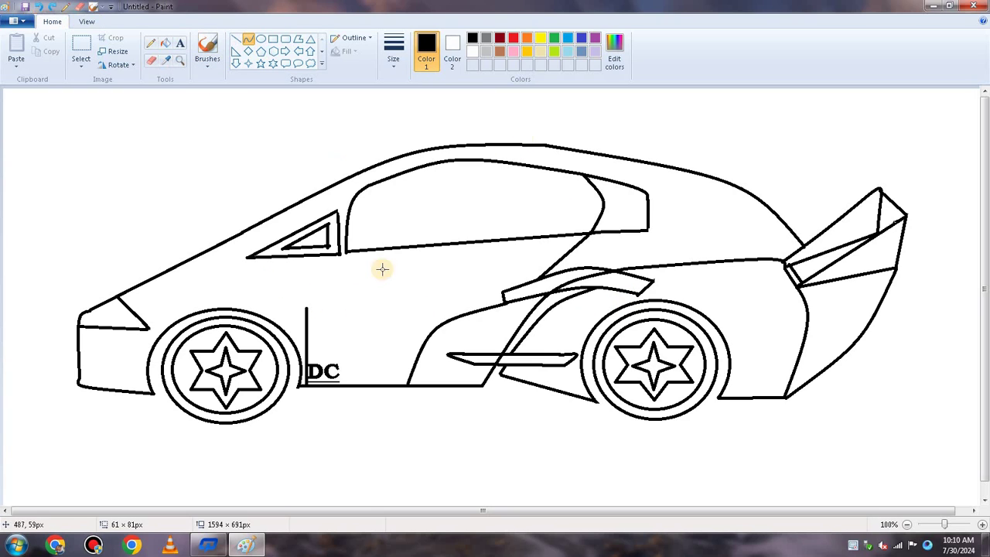
left_click(242, 38)
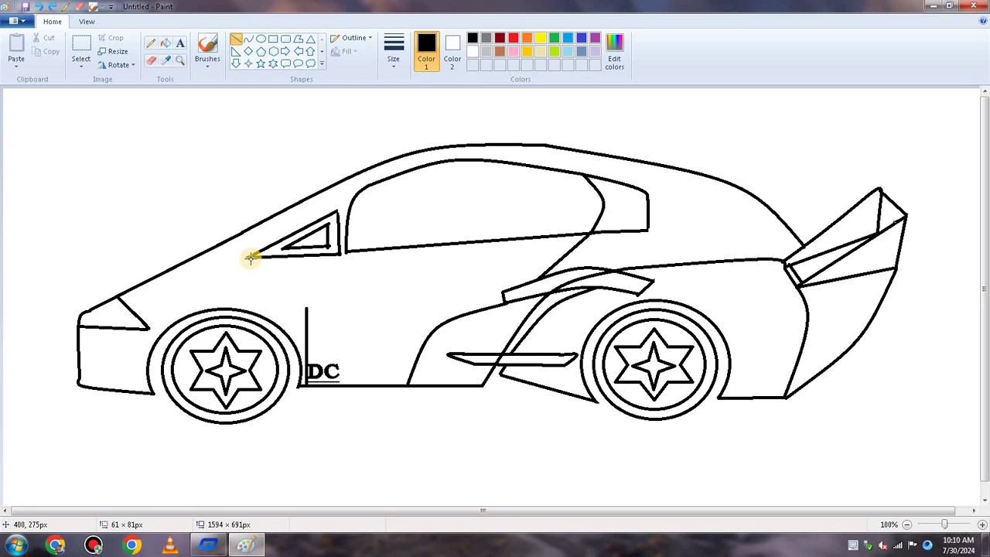
left_click_drag(249, 258, 308, 309)
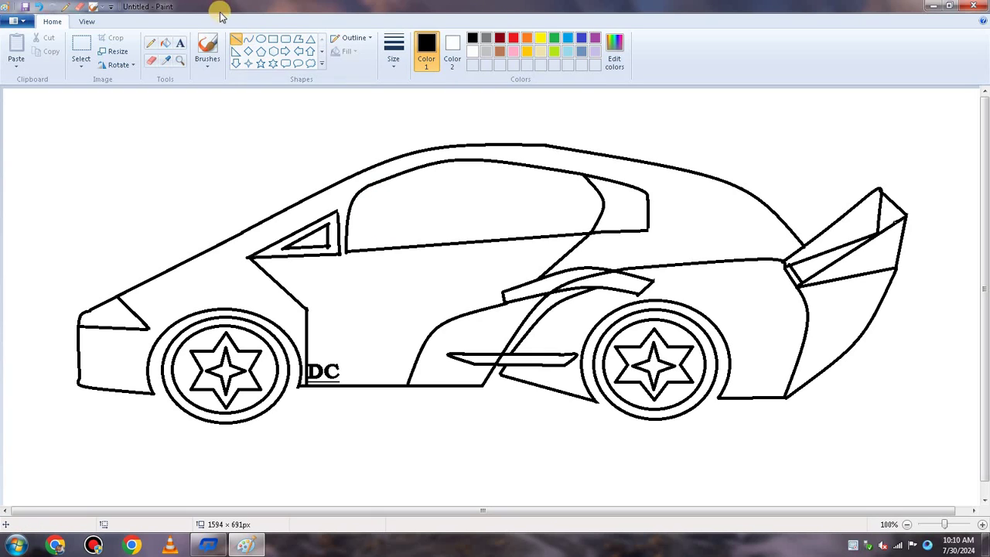
- Draw straight inner frame lines in the side window, about 18 × 105 px near its front edge and about 361 × 24 px above its lower edge
left_click_drag(376, 187, 366, 249)
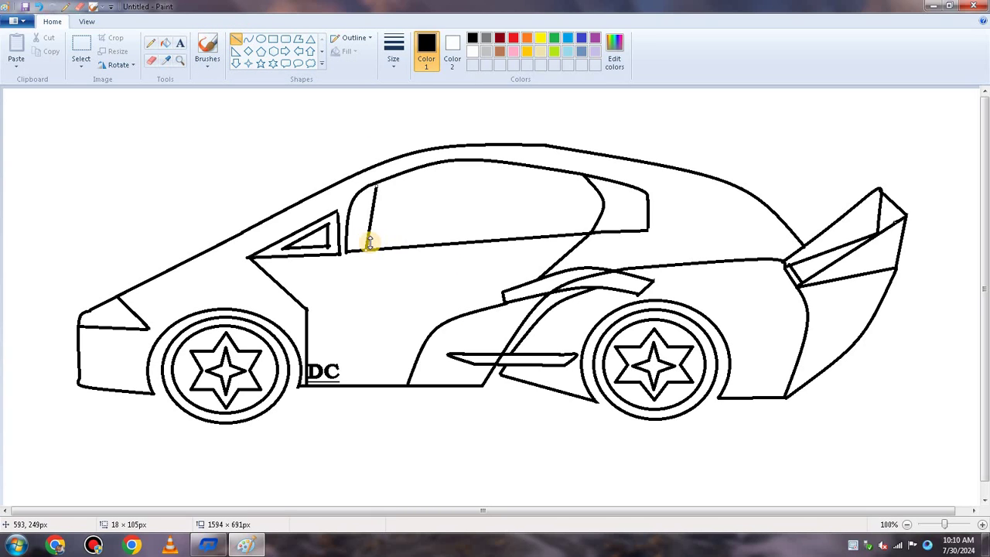
mouse_move(369, 239)
left_mouse_down()
mouse_move(386, 230)
mouse_move(374, 236)
left_mouse_up()
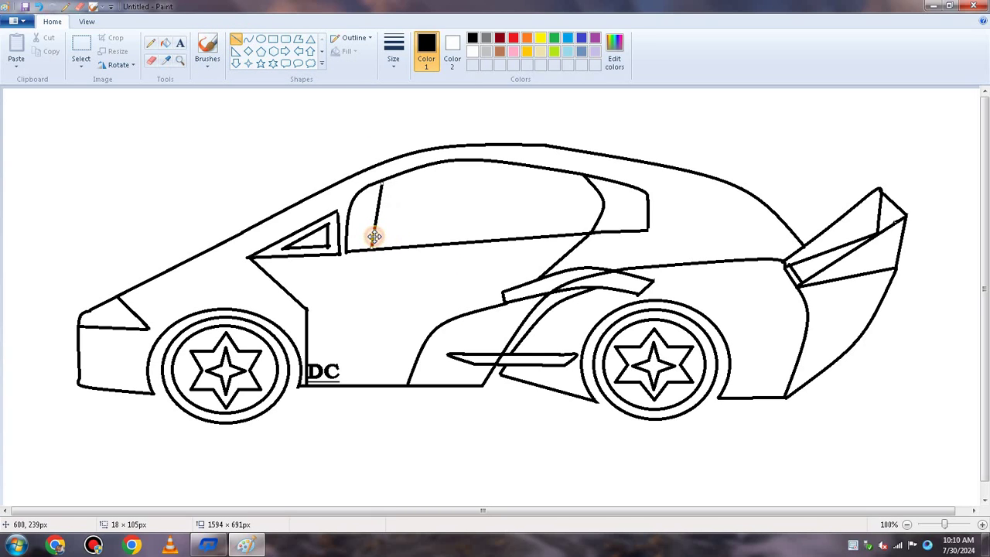
left_click(240, 43)
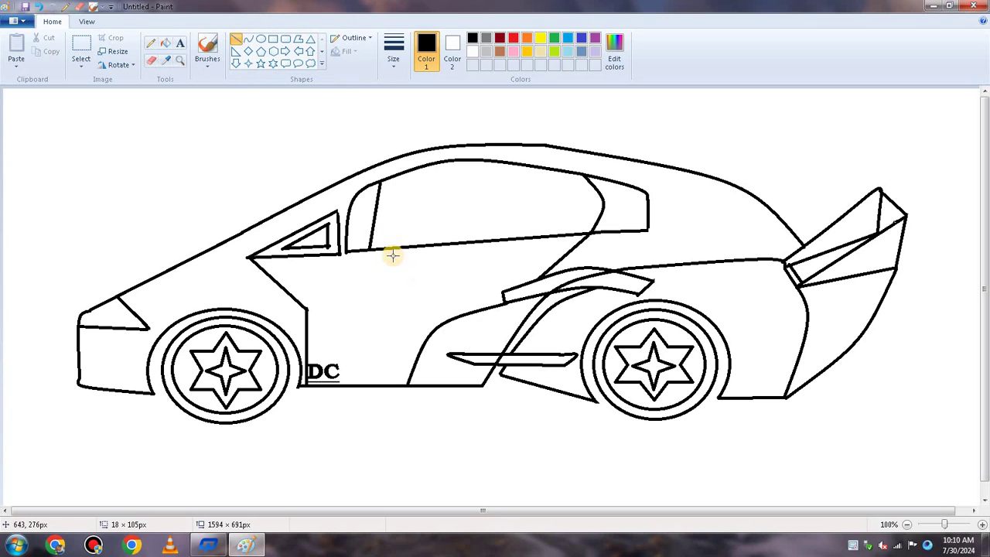
mouse_move(375, 240)
left_mouse_down()
mouse_move(490, 222)
mouse_move(598, 226)
left_mouse_up()
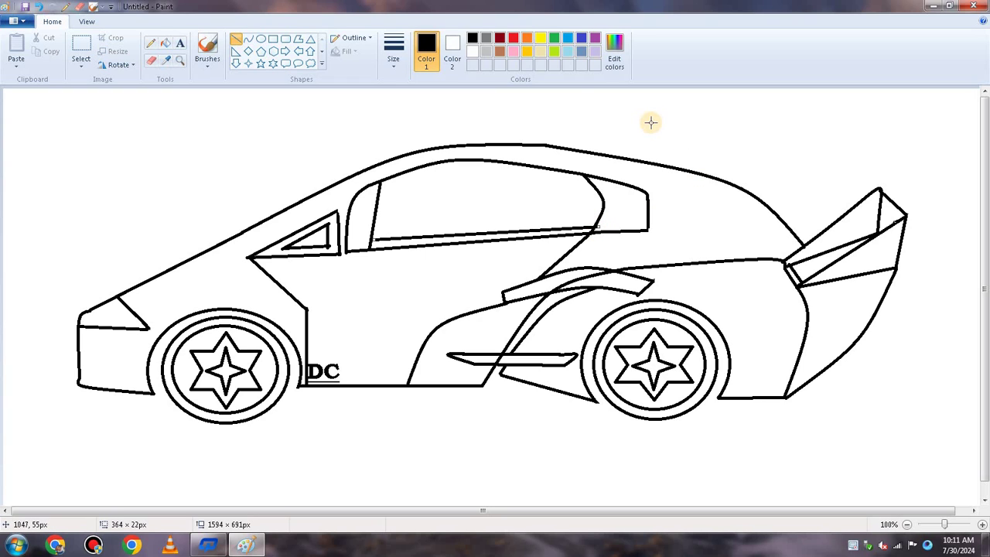
left_click(38, 6)
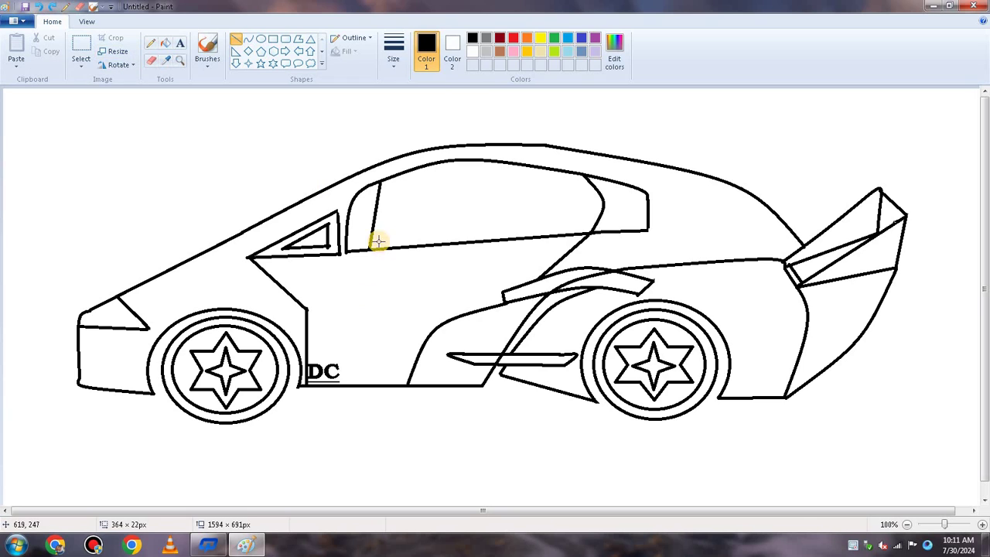
mouse_move(372, 242)
left_mouse_down()
mouse_move(552, 221)
mouse_move(596, 227)
left_mouse_up()
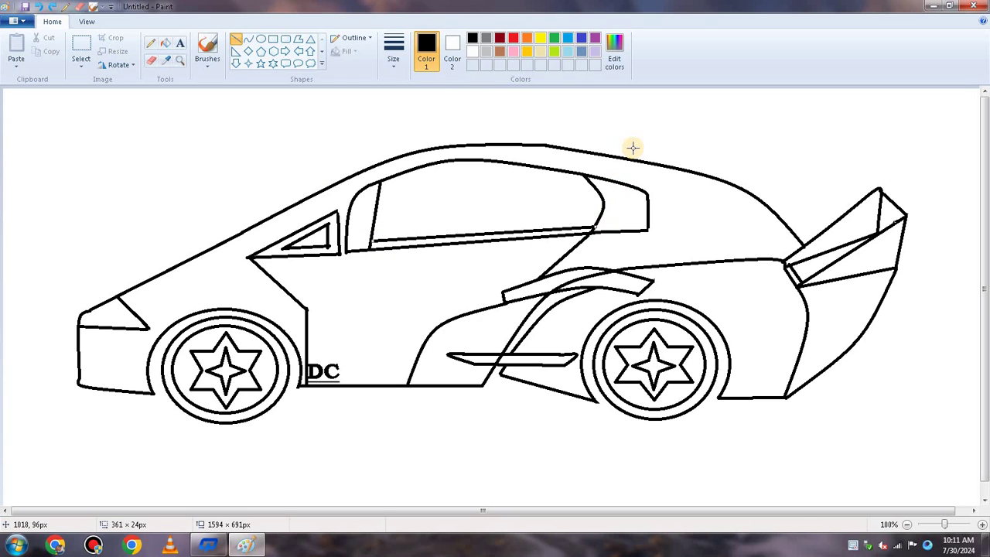
- Draw a curved inner frame line about 30 × 87 px in the side window, following its rear edge
left_click(248, 39)
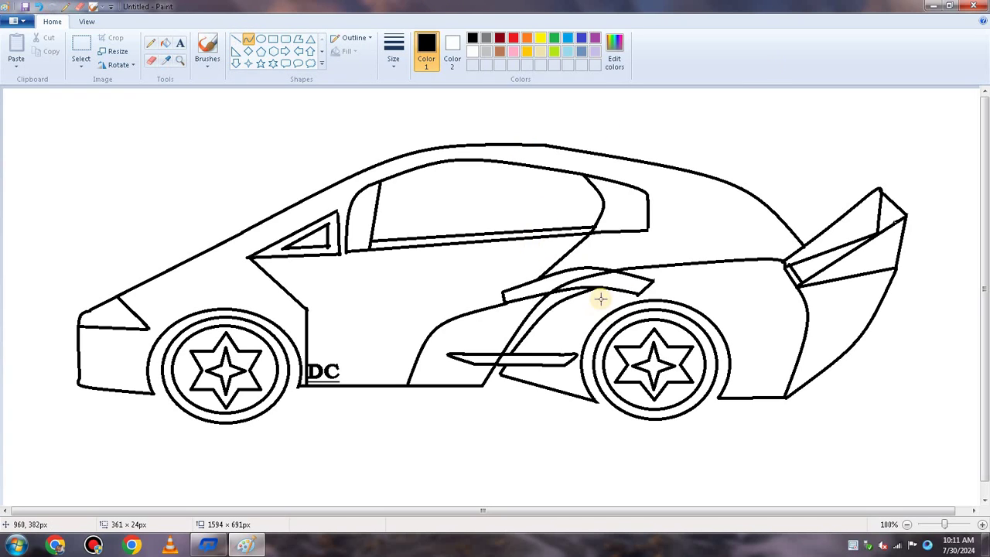
left_click_drag(571, 174, 566, 227)
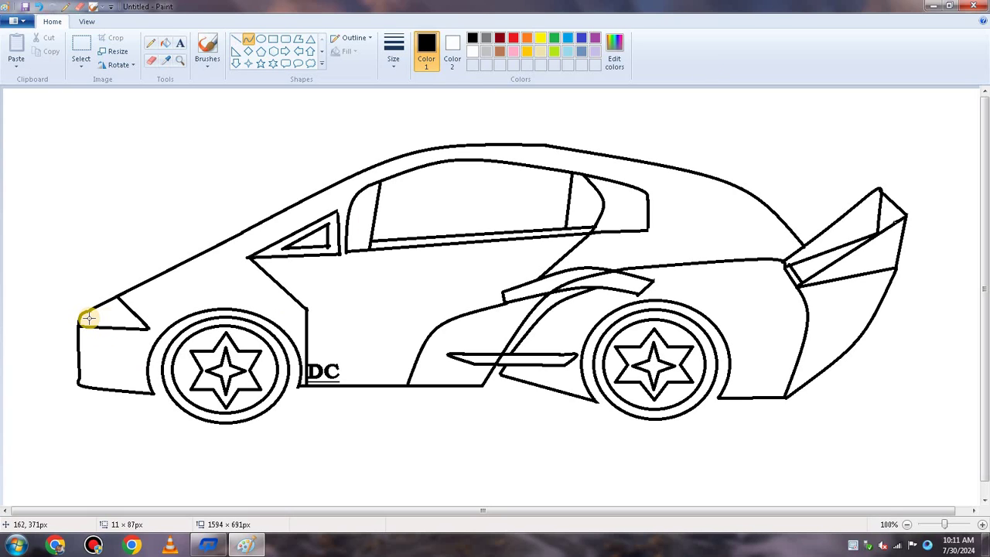
left_click_drag(85, 312, 581, 207)
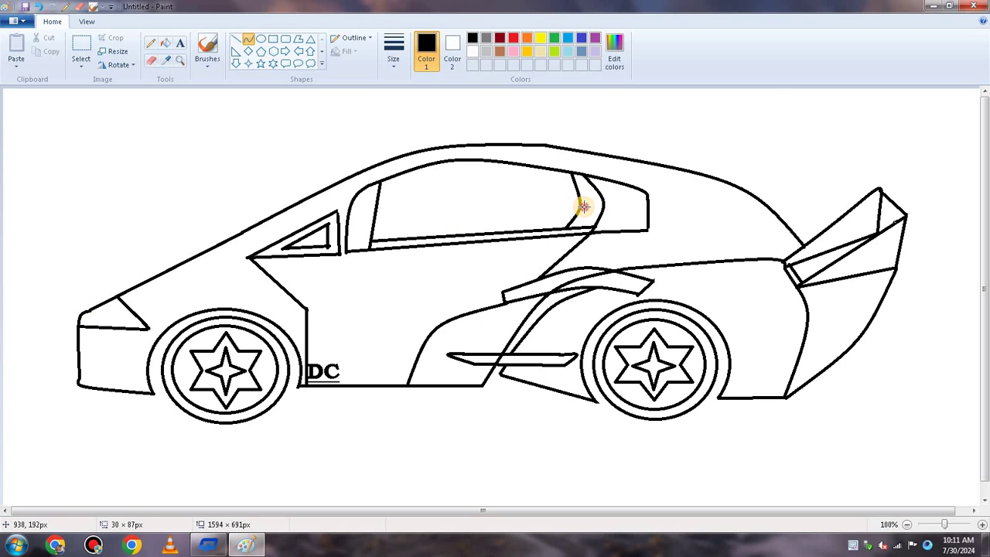
left_click(235, 38)
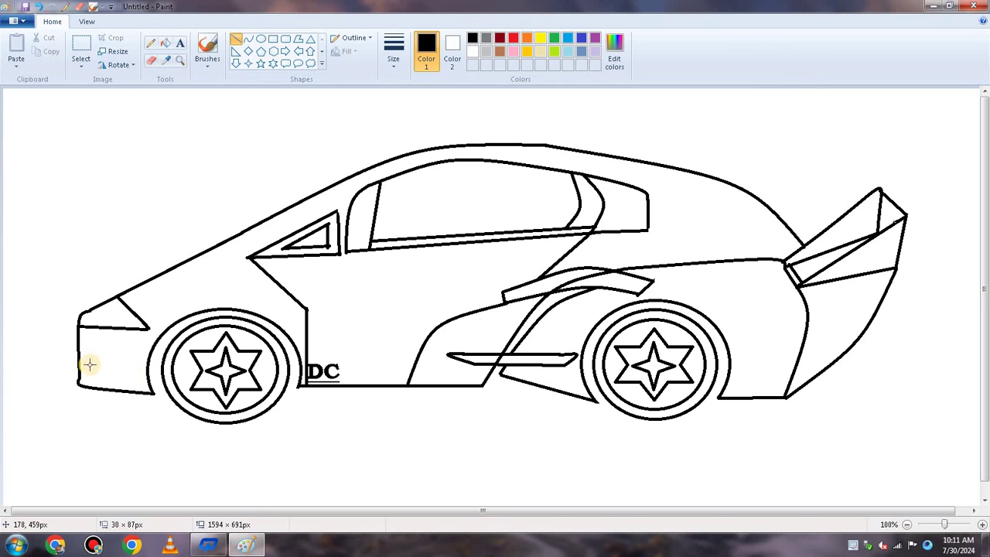
left_click_drag(84, 310, 99, 304)
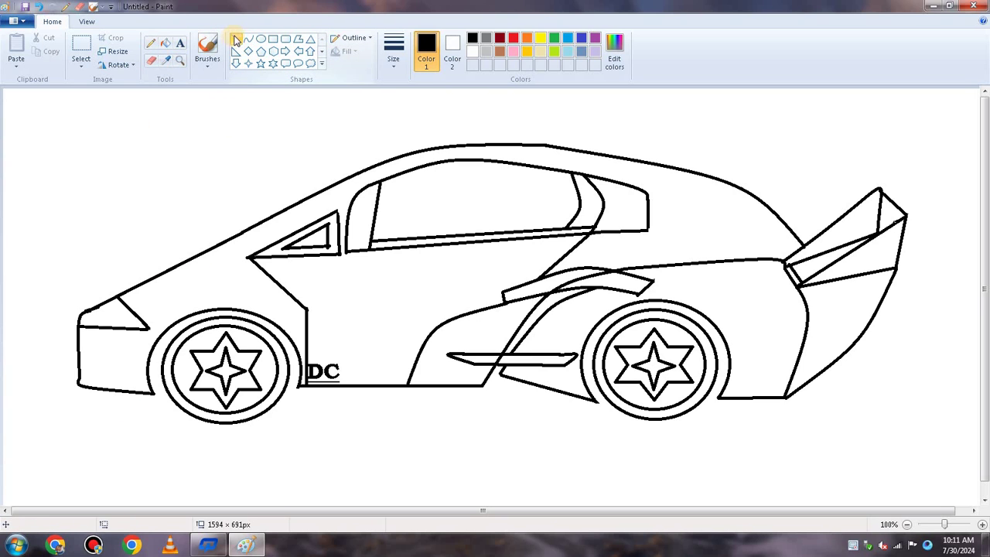
left_click_drag(157, 387, 166, 385)
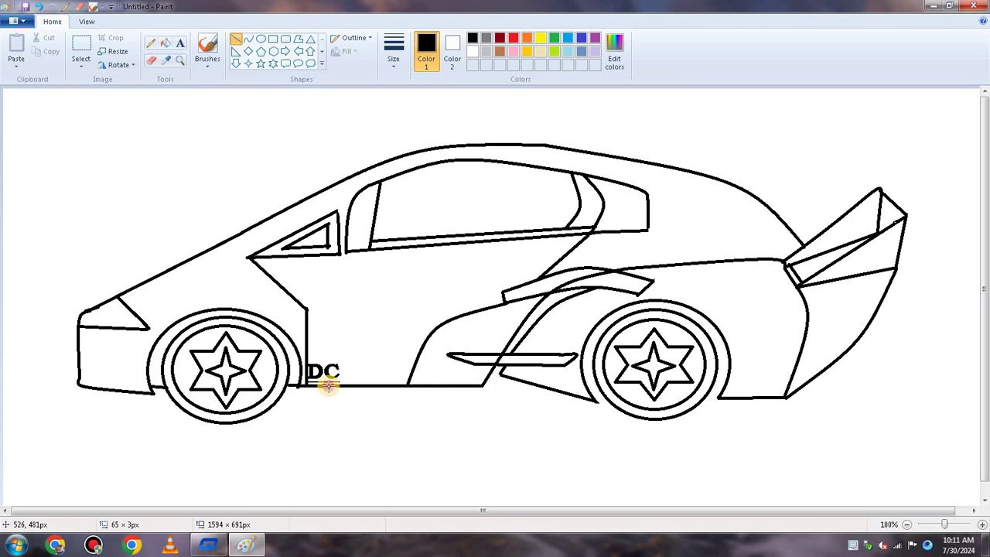
left_click_drag(328, 385, 329, 385)
left_click(248, 38)
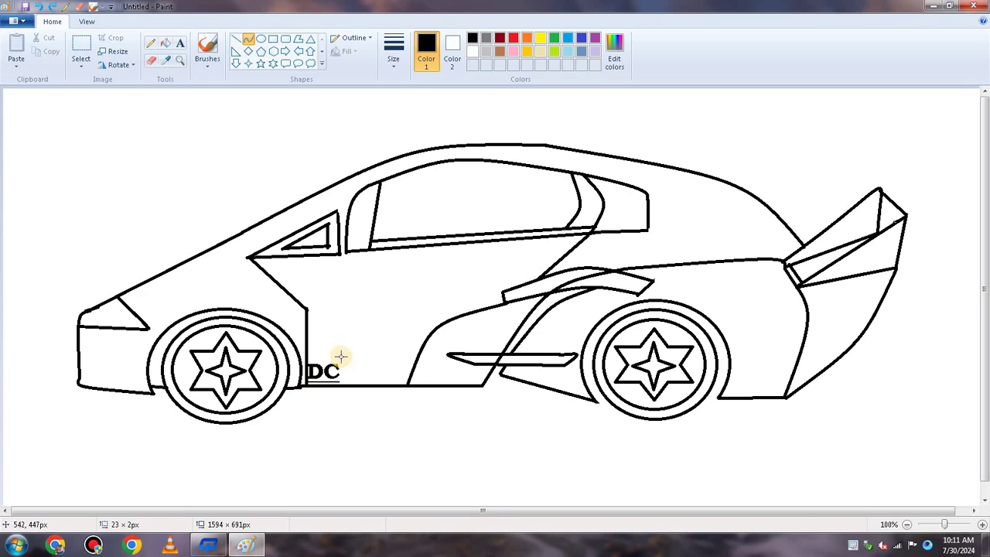
left_click_drag(318, 246, 333, 241)
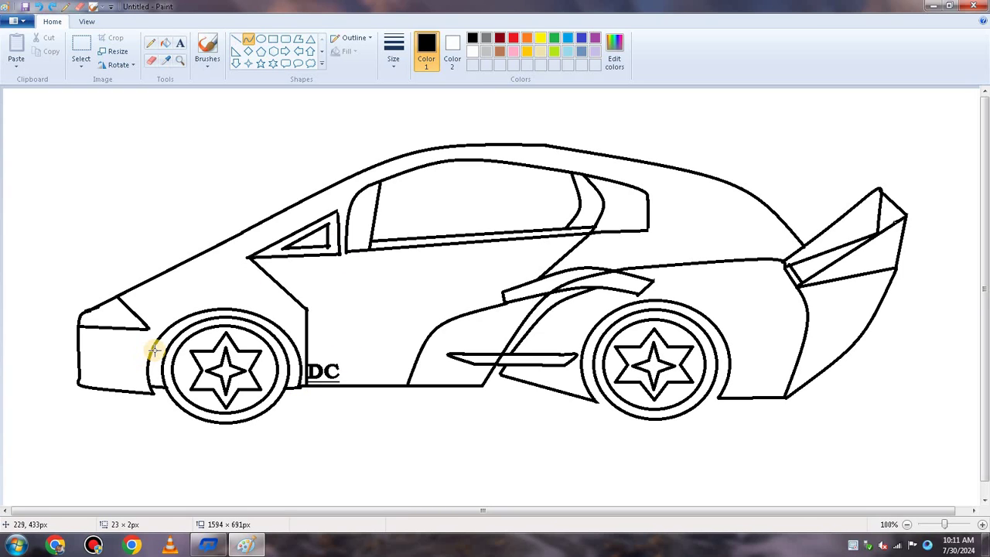
left_click(40, 9)
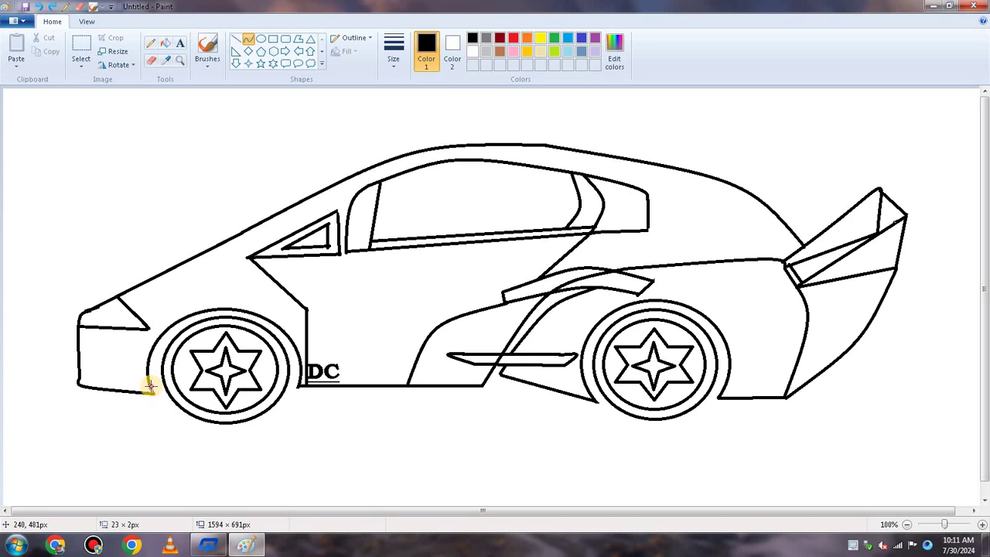
- Draw a short straight line about 25 × 2 px joining the front wheel's tire to the front lower end of its arch
left_click_drag(149, 385, 167, 385)
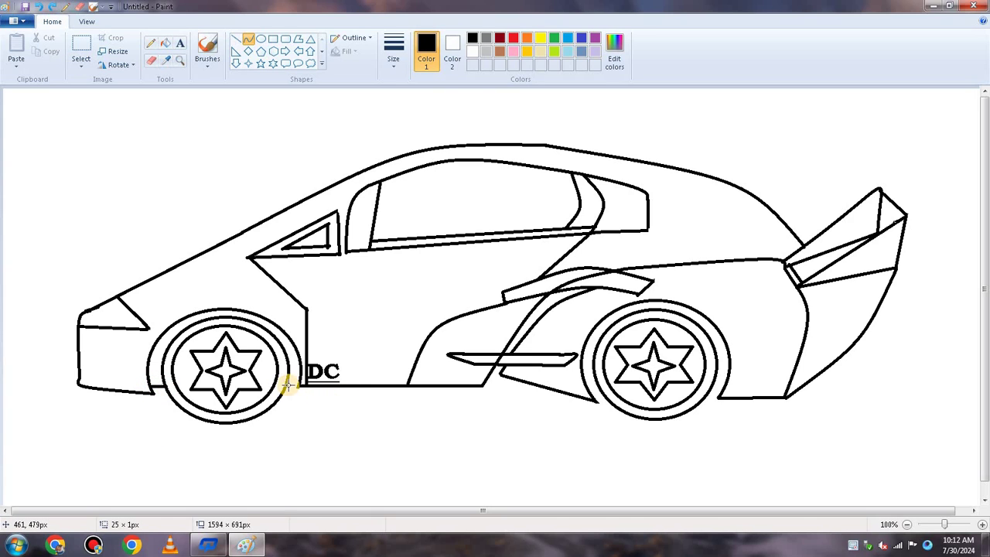
mouse_move(287, 384)
left_mouse_down()
mouse_move(296, 382)
mouse_move(165, 385)
left_mouse_up()
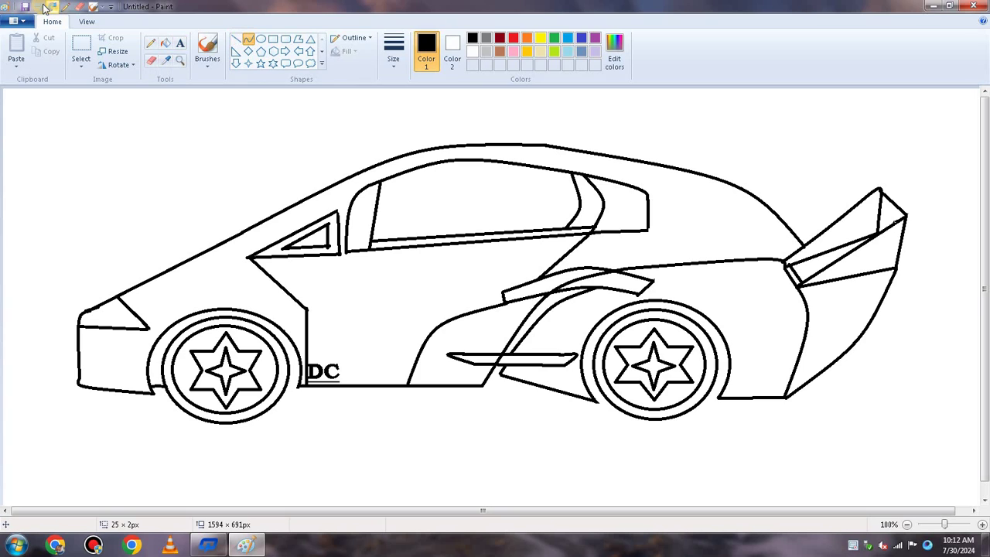
left_click(236, 38)
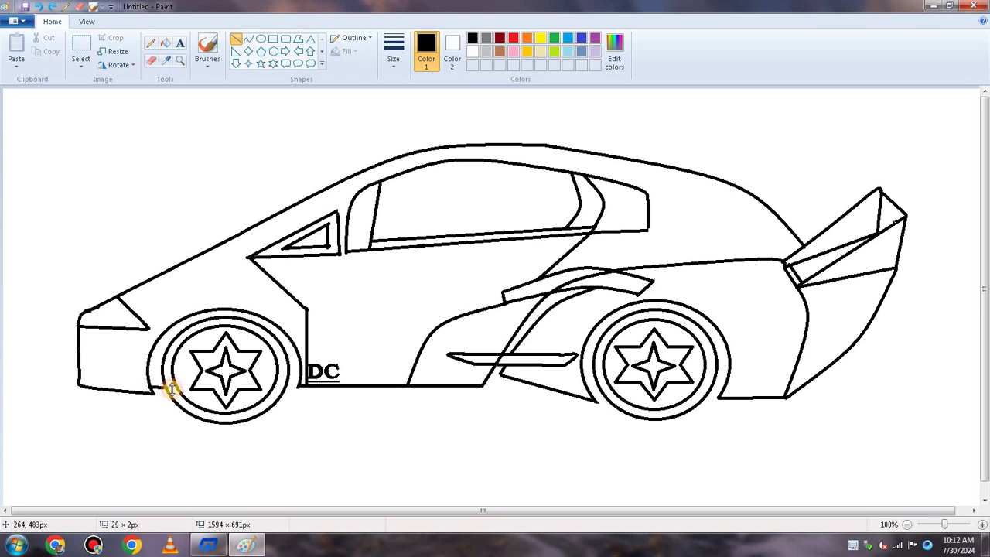
left_click(40, 10)
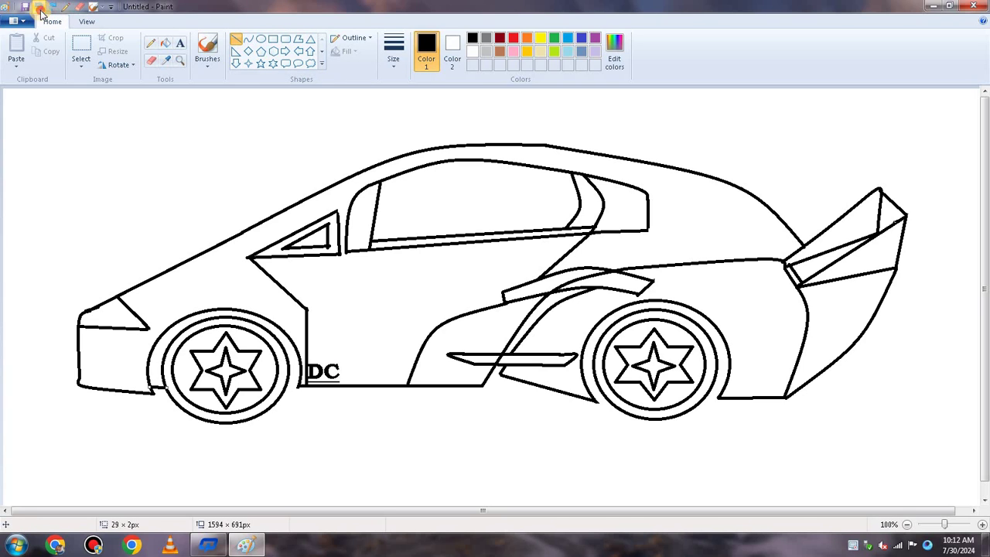
left_click_drag(150, 385, 166, 382)
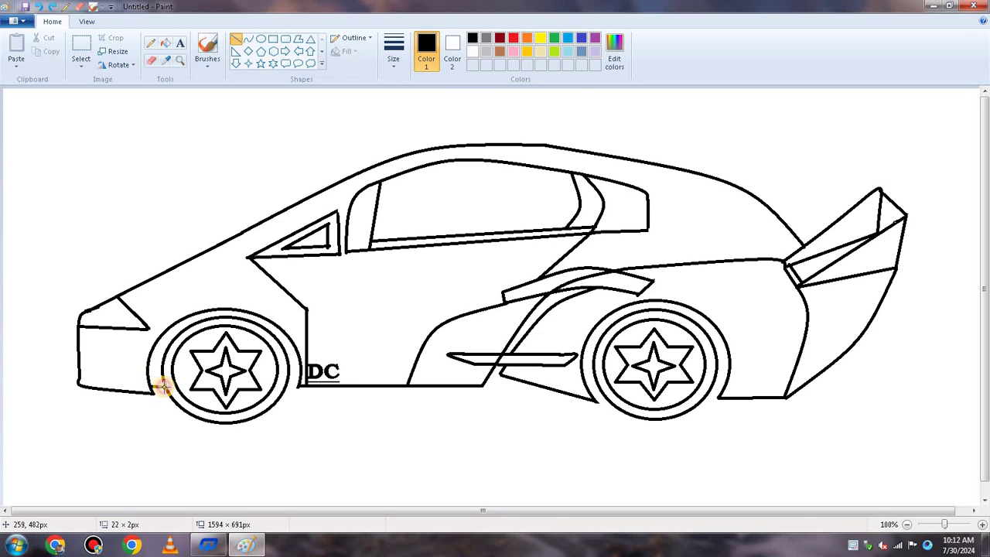
left_click_drag(164, 385, 165, 385)
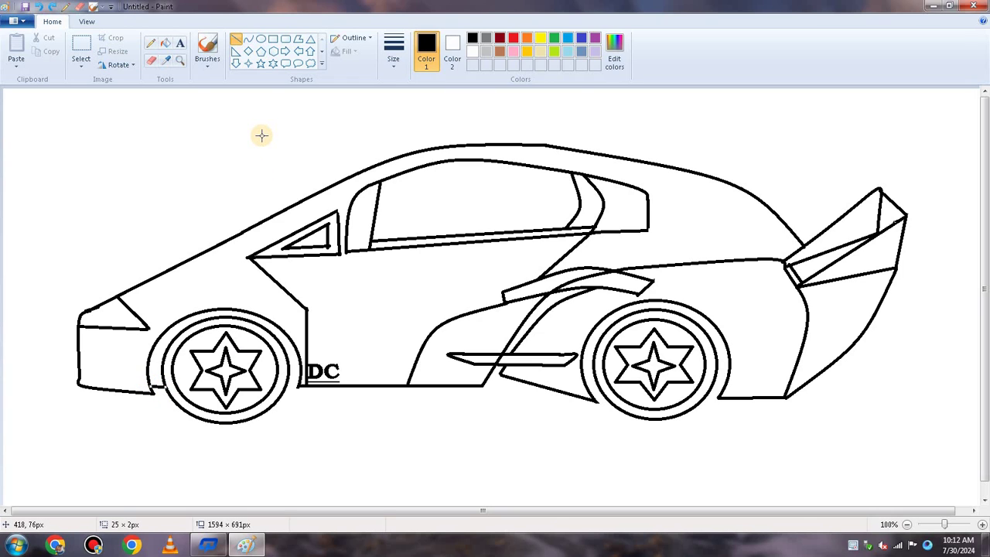
- Draw a short straight line about 21 × 2 px joining the back of the front tire to its arch near the DC text
left_click(261, 38)
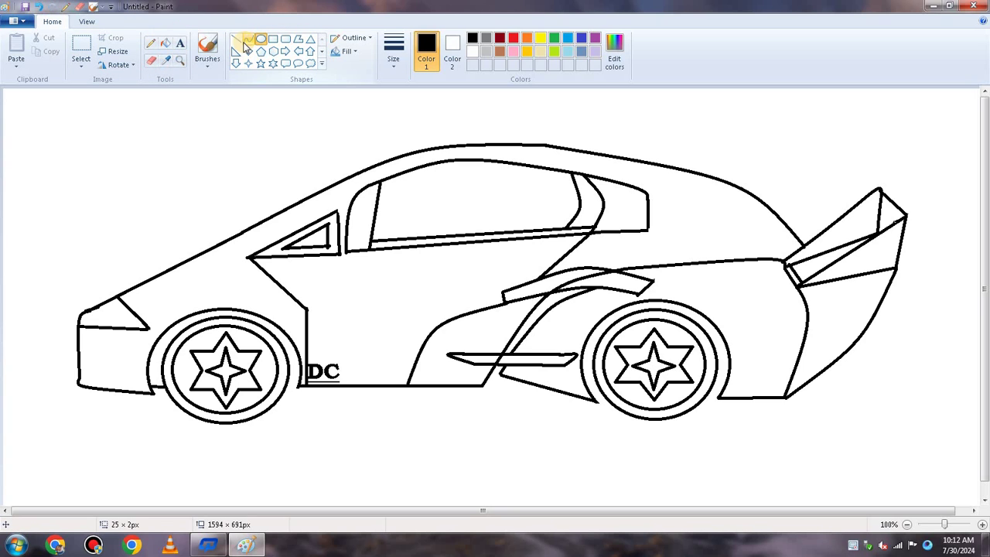
left_click(240, 42)
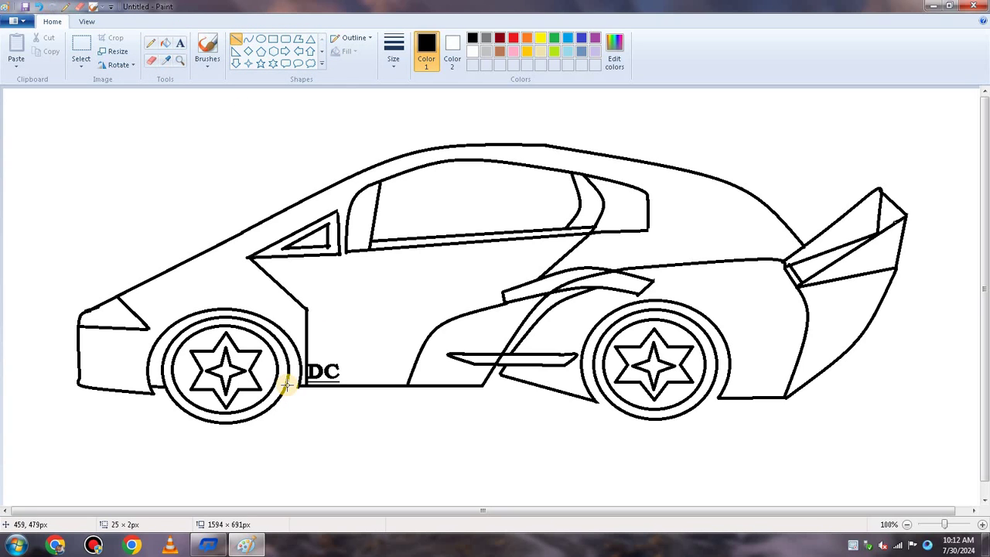
left_click_drag(286, 384, 293, 381)
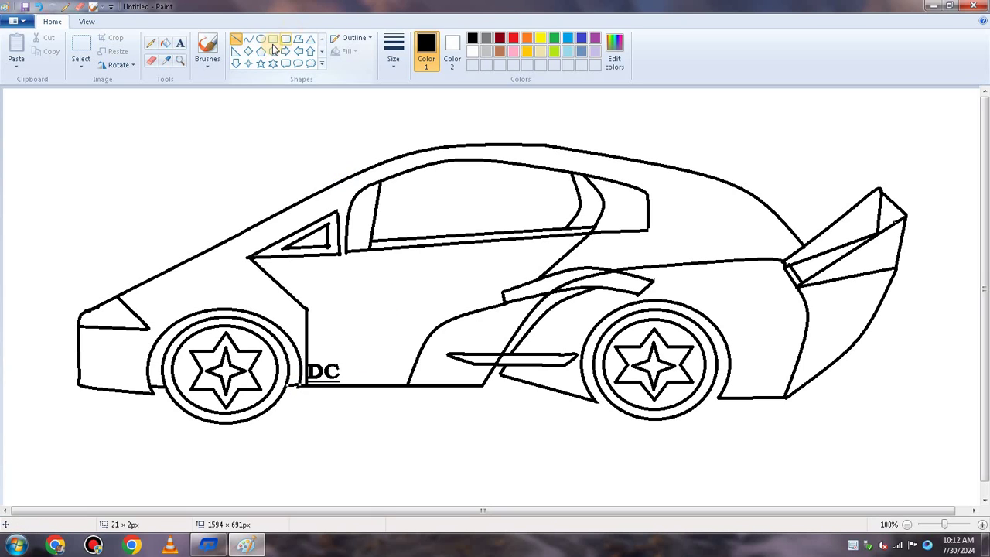
- Draw short lines joining the rear tire to its arch, about 23 × 4 px behind the wheel and about 29 × 3 px in front
left_click(248, 38)
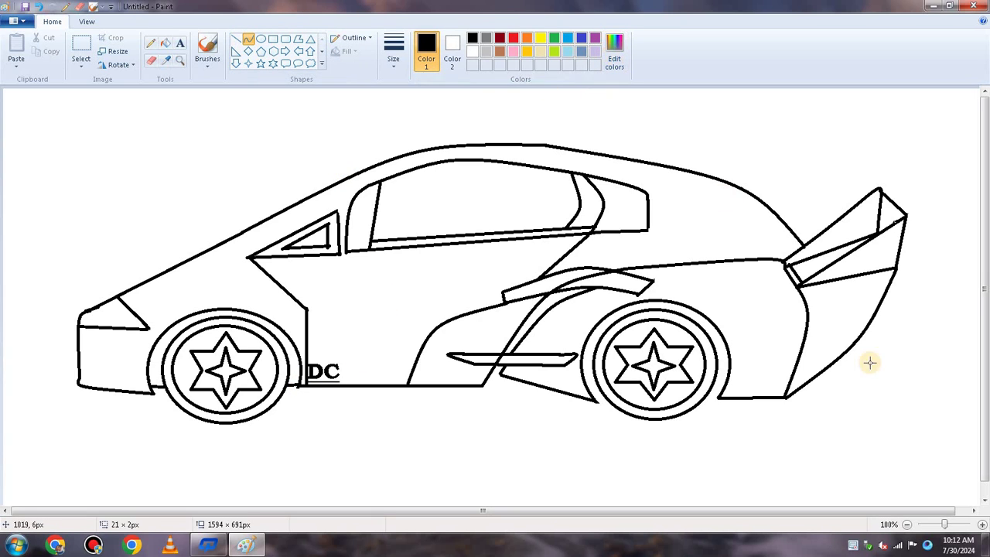
left_click(240, 37)
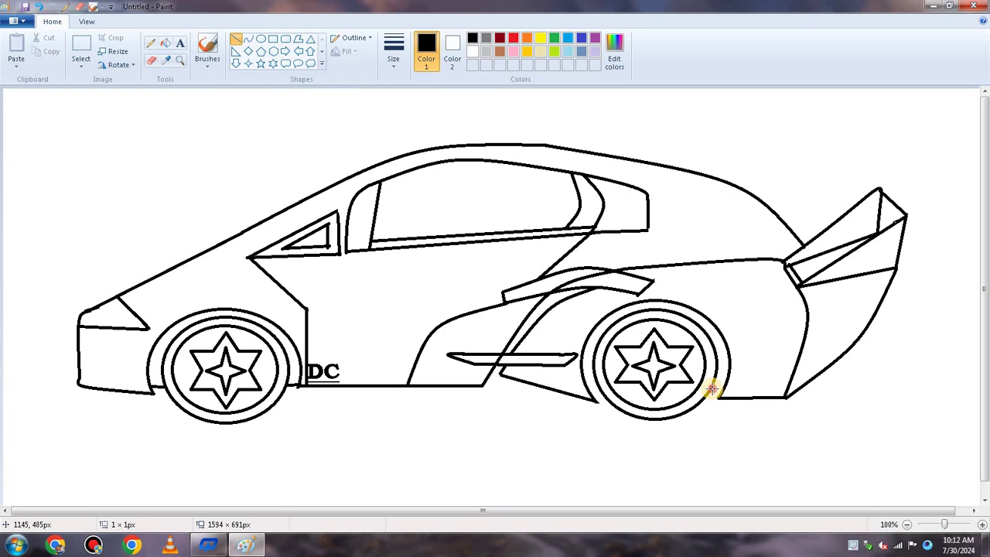
left_click_drag(712, 389, 724, 388)
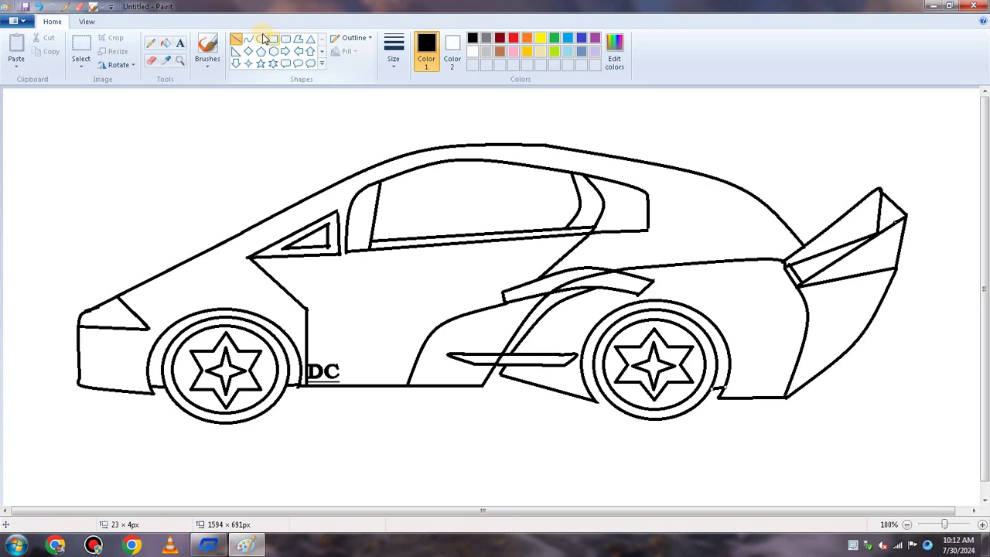
left_click(236, 39)
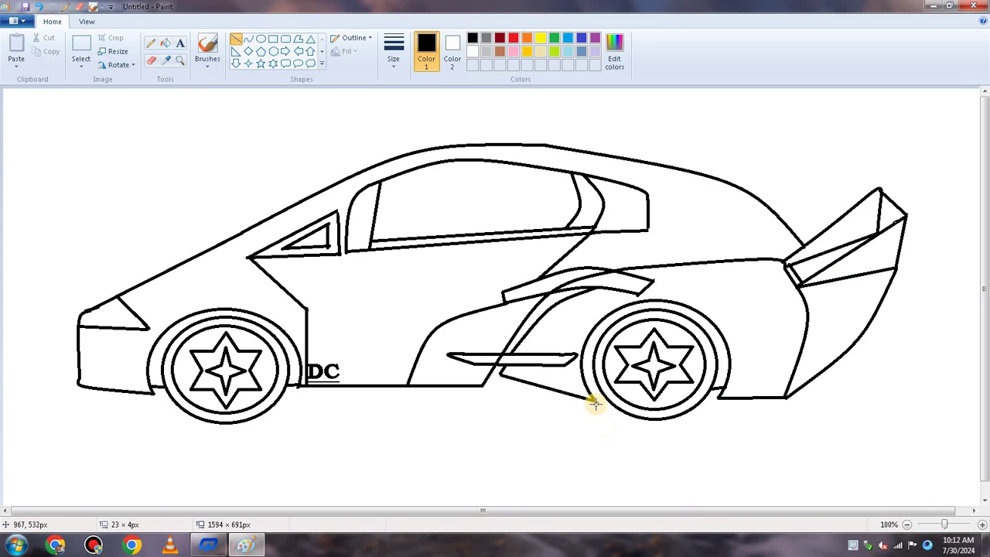
left_click_drag(591, 396, 600, 400)
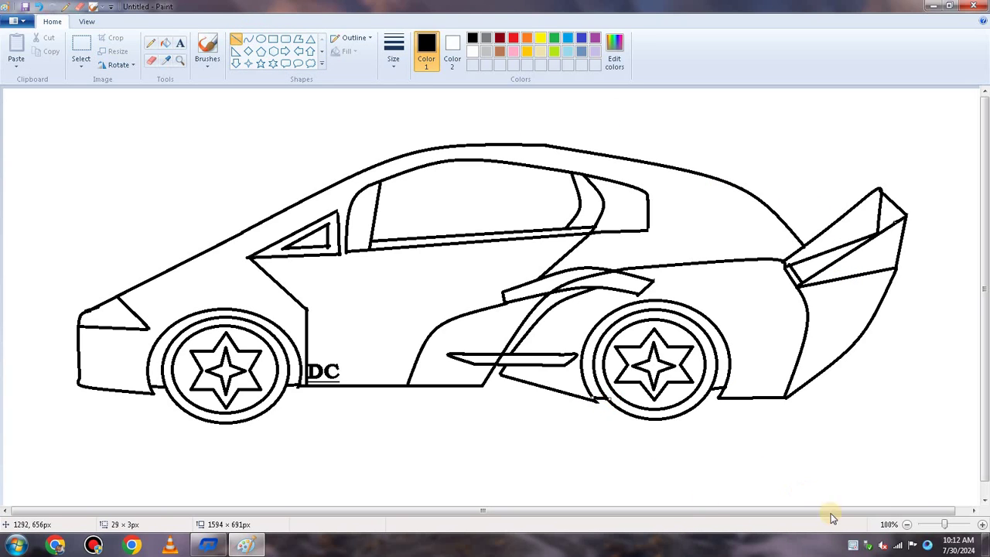
- Shrink the eraser and trim the overshooting line ends on both sides of the rear wheel
left_click(273, 38)
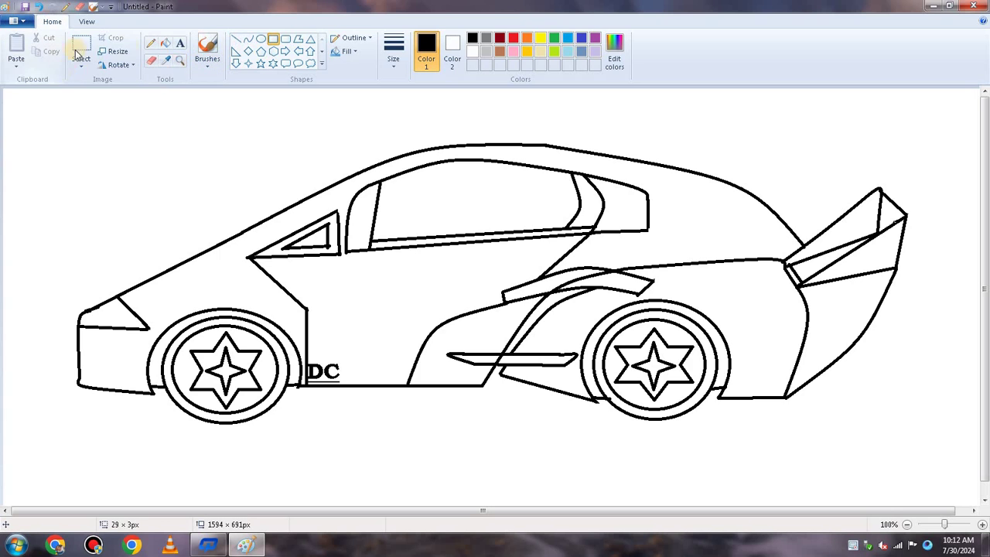
left_click(179, 61)
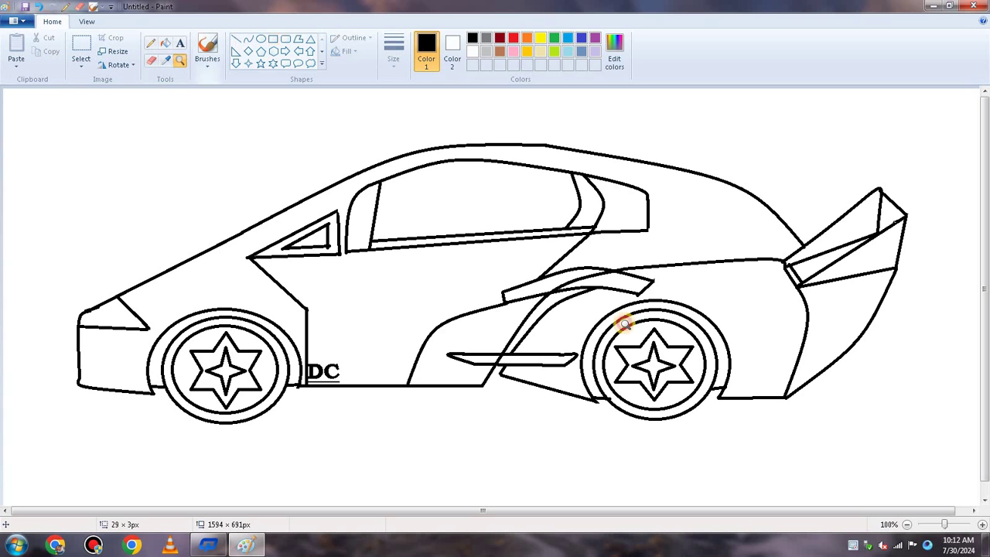
left_click(621, 387)
left_click(527, 325)
left_click(367, 244)
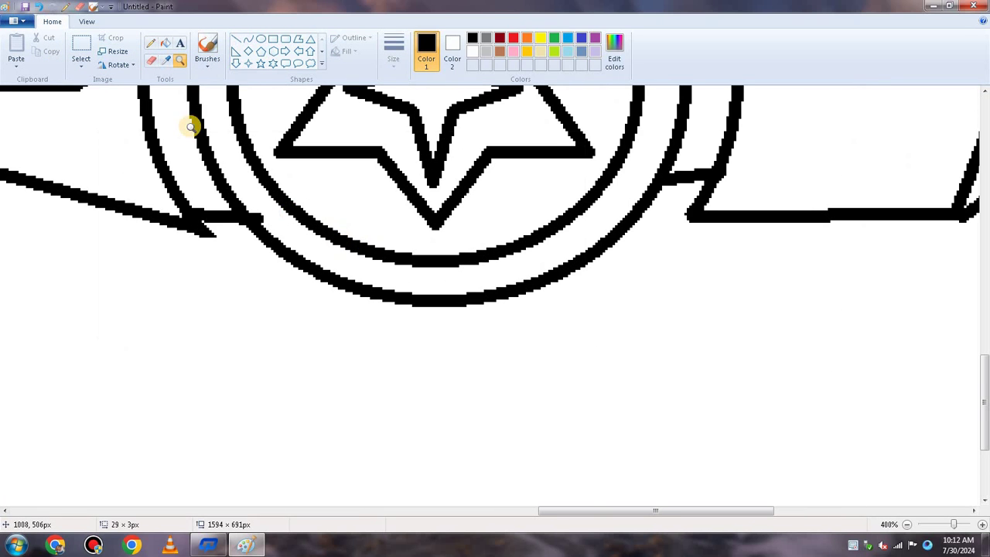
left_click(150, 60)
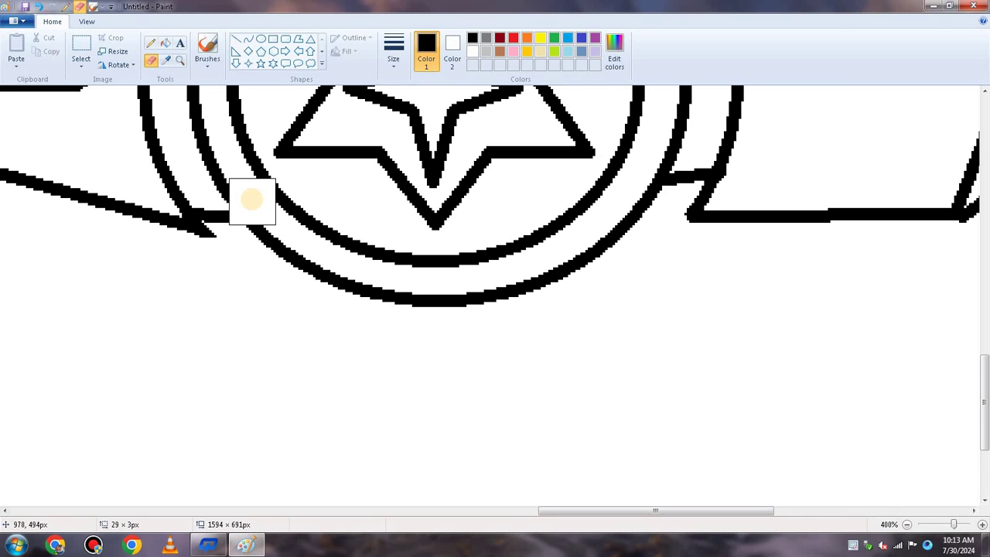
key("ctrl+minus")
key("ctrl+minus")
key("ctrl+minus")
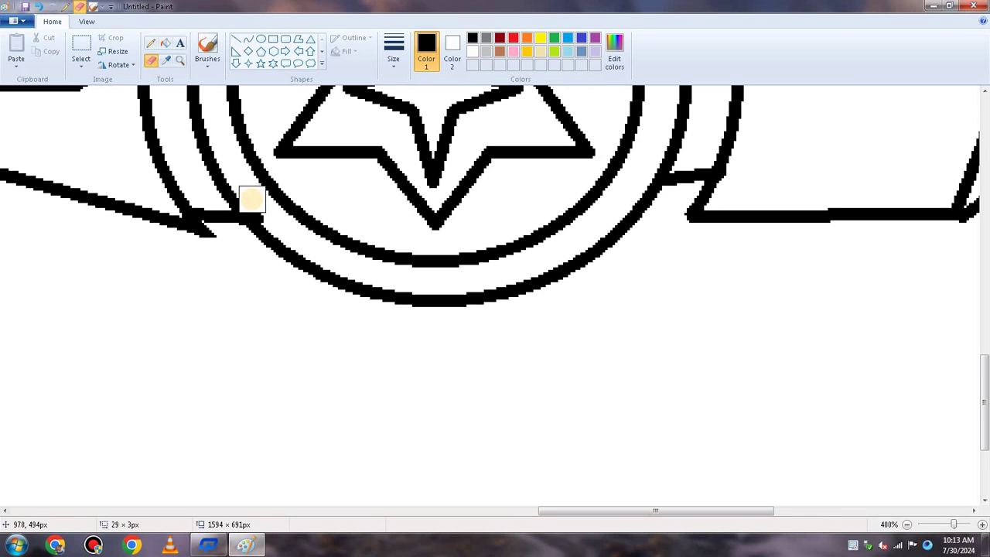
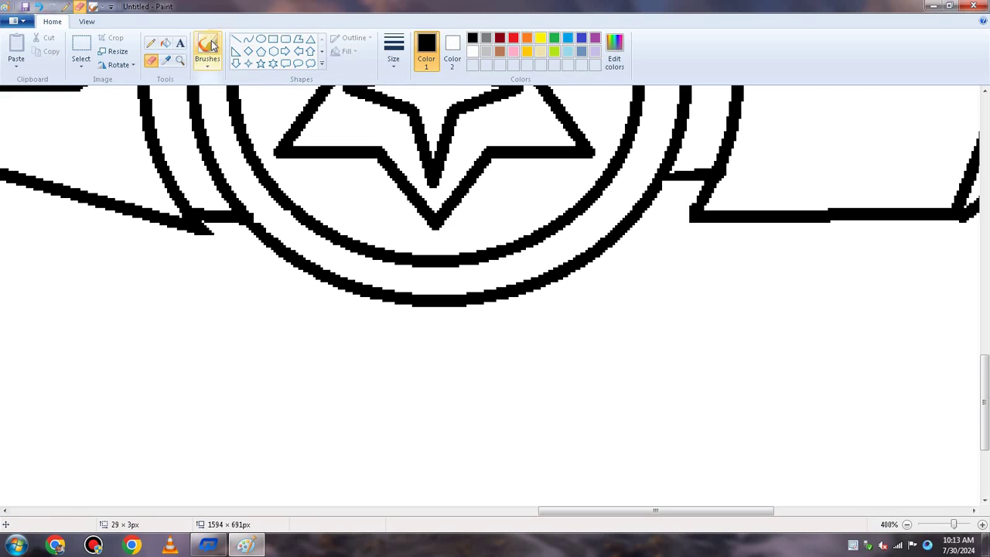
- Erase the arch line stub that sticks out below the sill behind the front wheel
left_click(180, 59)
scroll(333, 218, "down", 3)
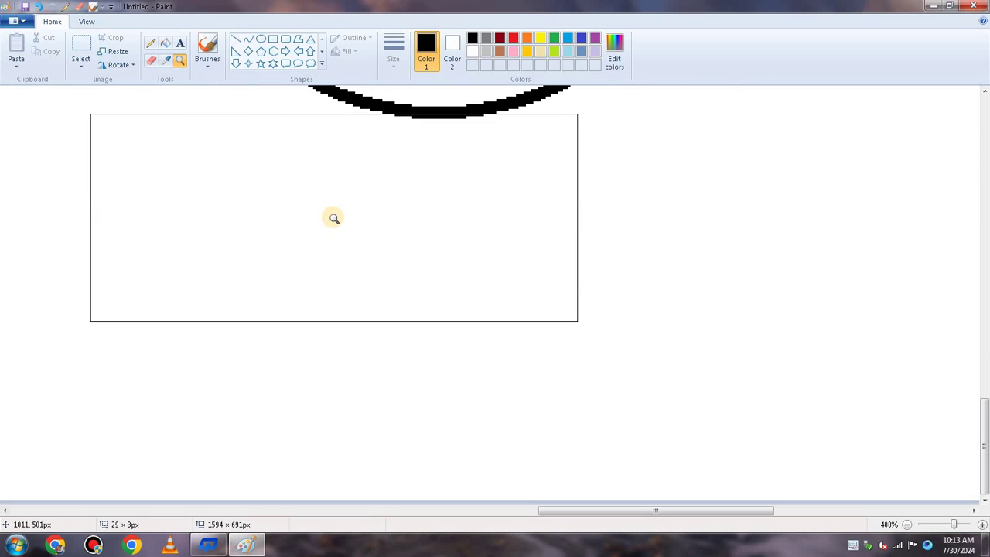
scroll(395, 191, "up", 5)
scroll(397, 188, "down", 2)
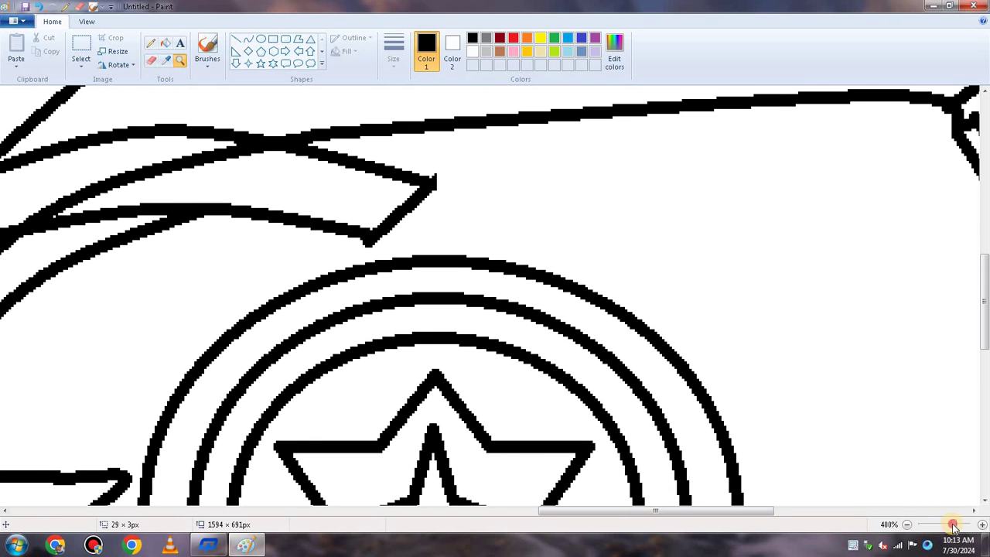
mouse_move(954, 525)
left_mouse_down()
mouse_move(929, 526)
mouse_move(948, 529)
left_mouse_up()
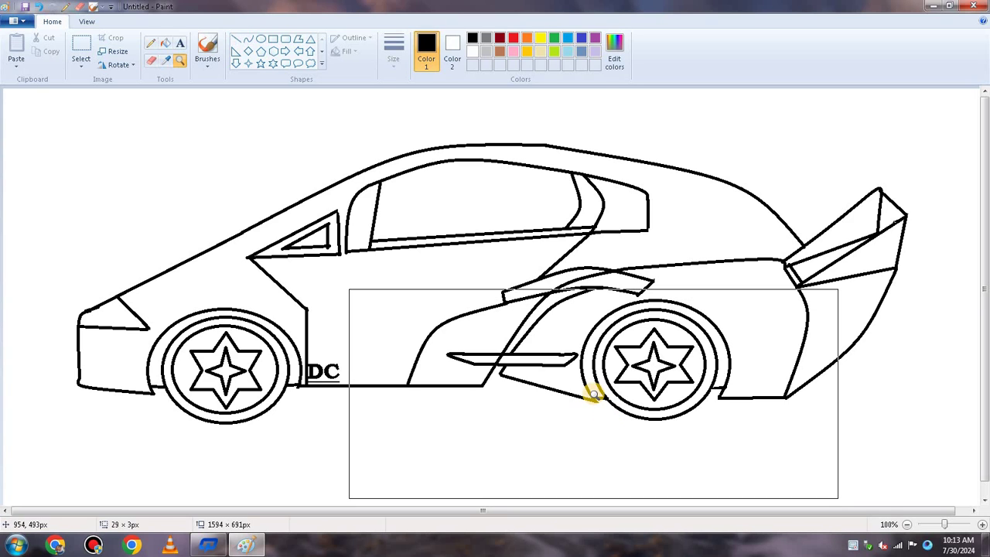
left_click(215, 383)
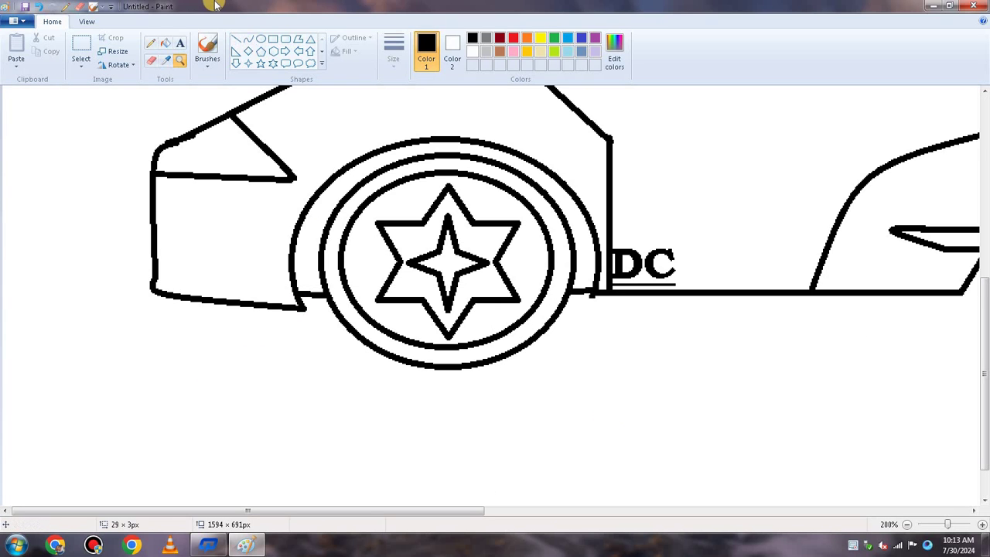
left_click(154, 64)
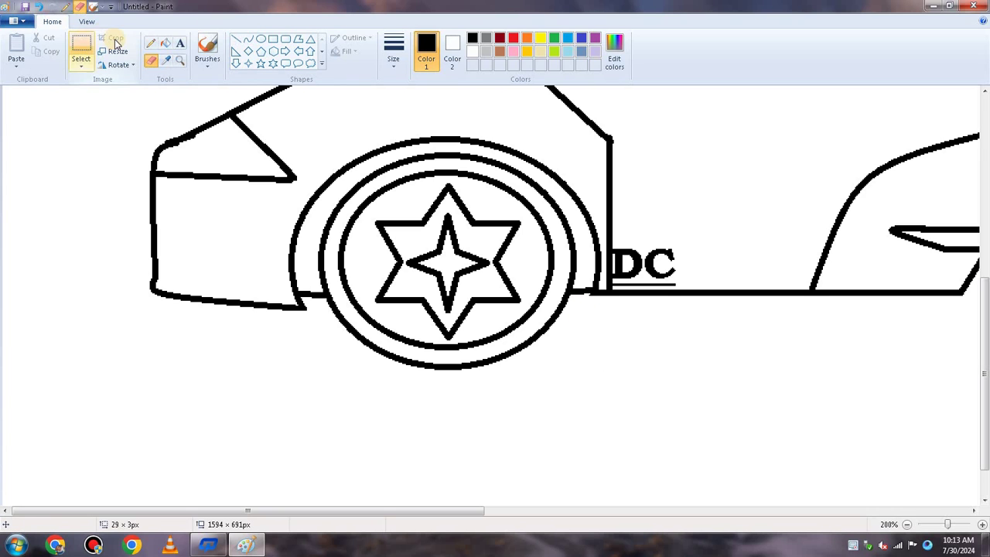
left_click(151, 43)
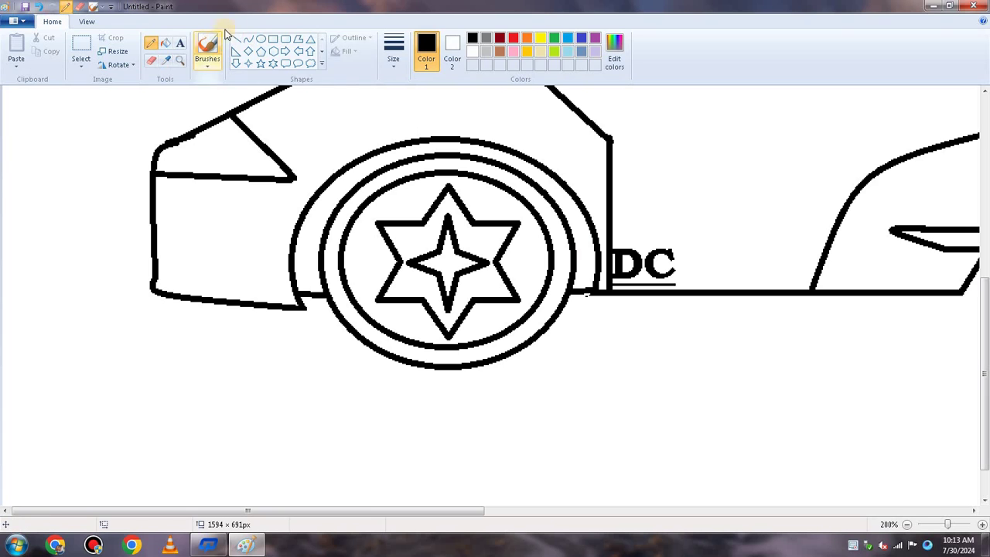
left_click(41, 6)
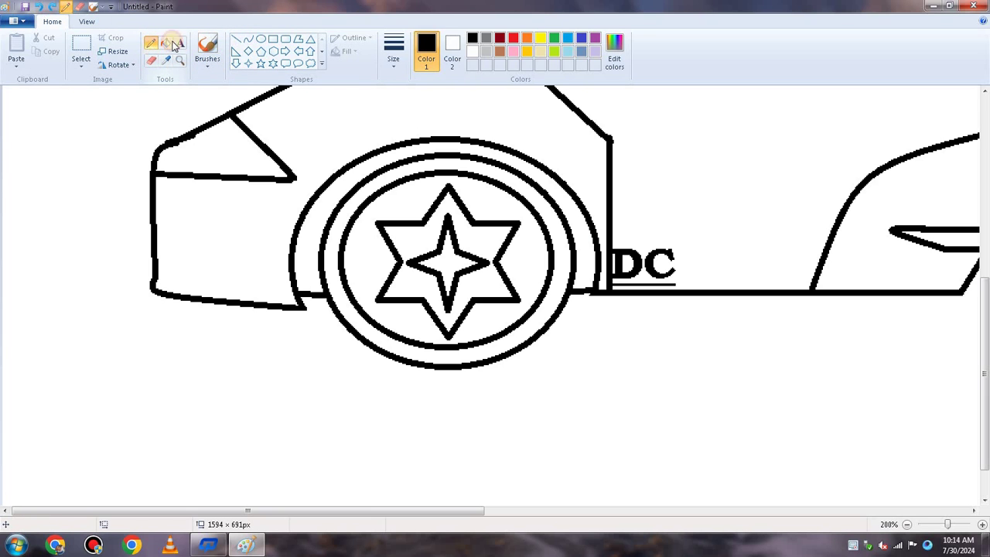
left_click(208, 68)
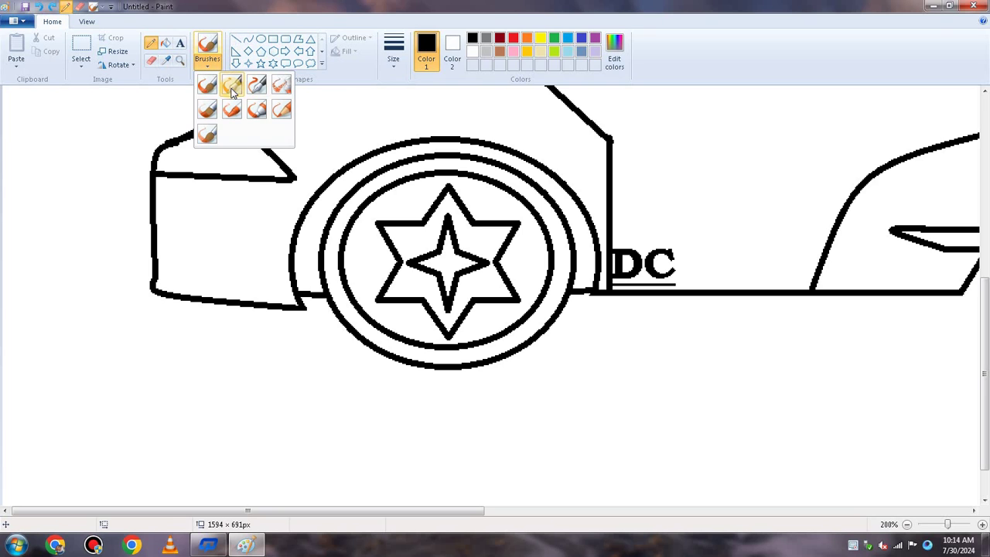
left_click(235, 38)
left_click_drag(580, 289, 589, 294)
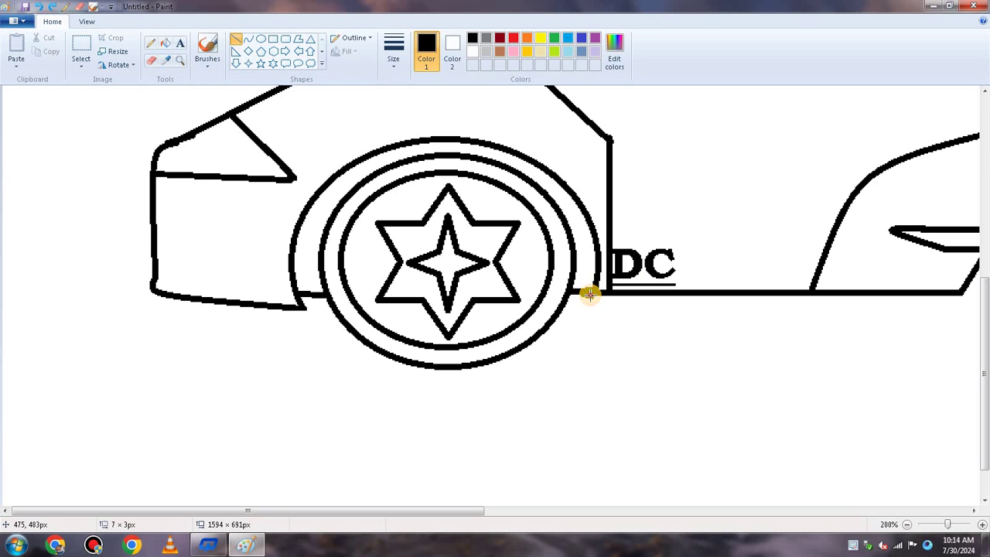
left_click(36, 8)
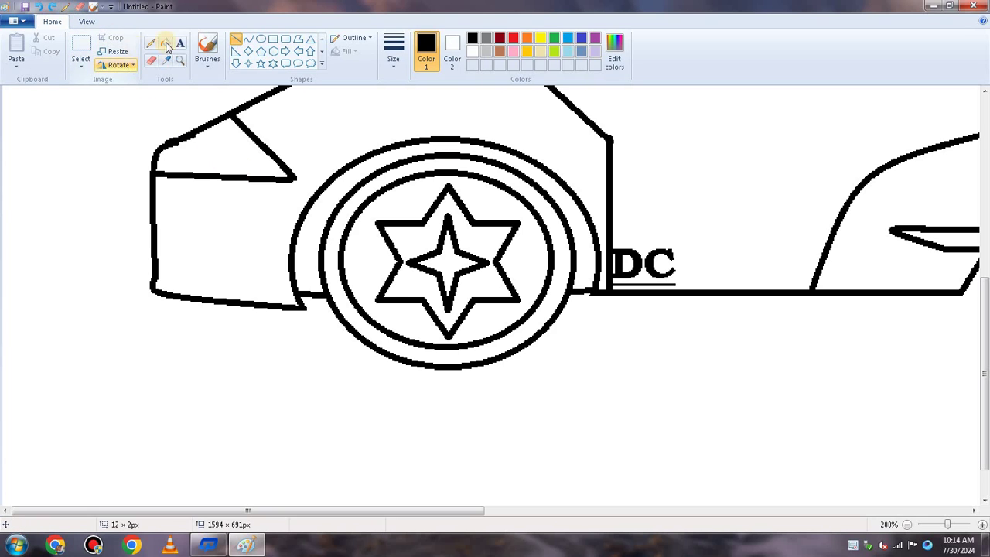
- Erase the rough bumps on both sides of the hood line's front end, above the headlight
left_click(151, 60)
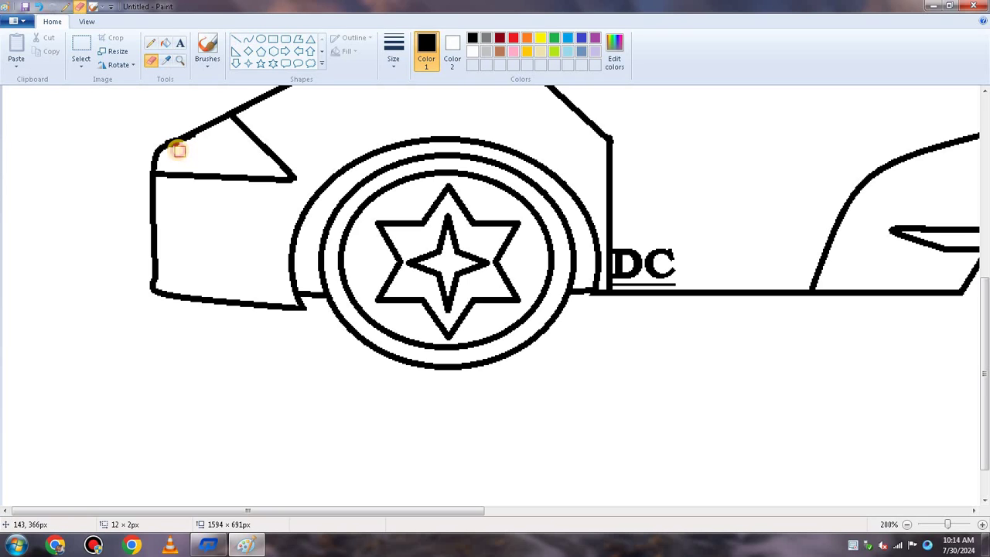
left_click_drag(179, 150, 160, 136)
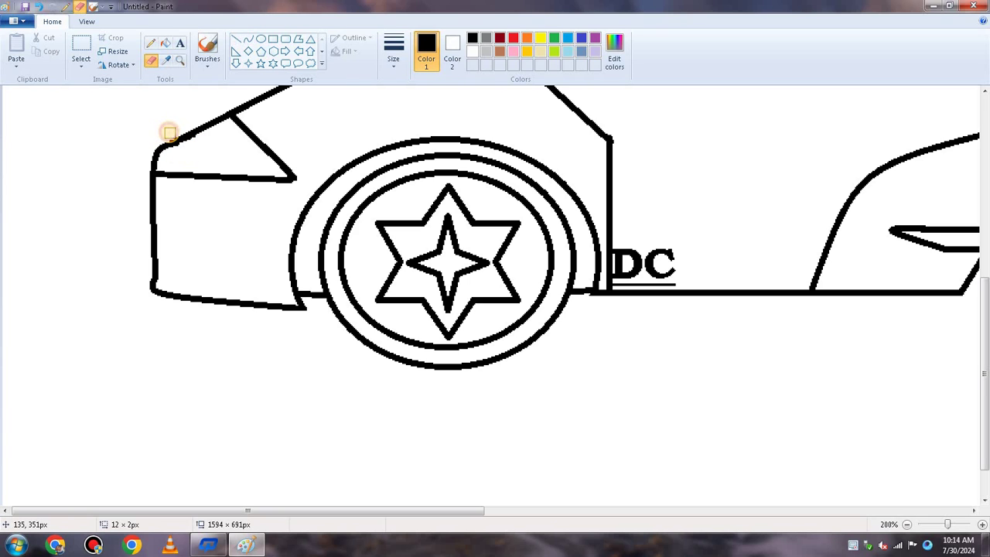
mouse_move(193, 149)
left_mouse_down()
mouse_move(225, 166)
mouse_move(181, 153)
left_mouse_up()
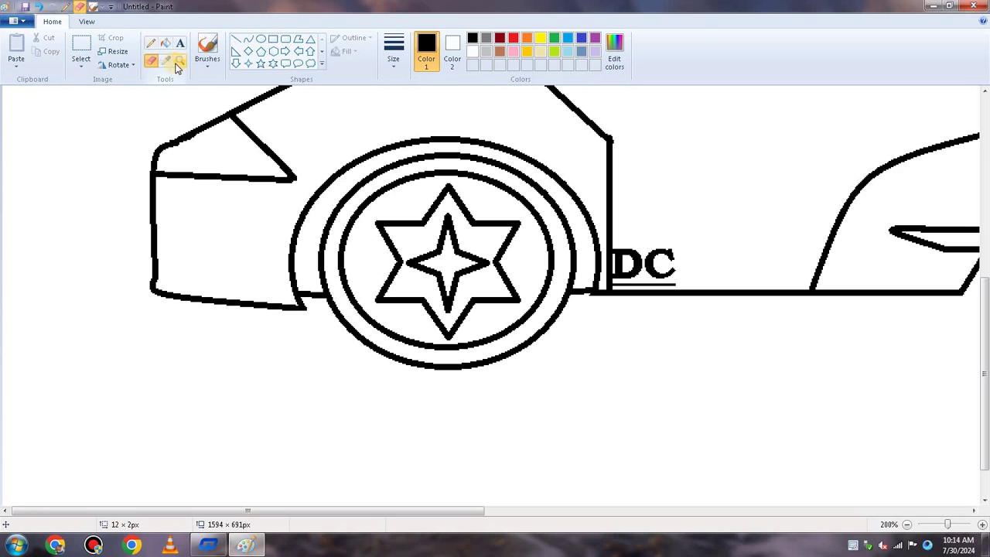
- Draw a straight line from the front bumper's lower corner to the headlight's rear tip, about 112 × 89 px
left_click(940, 527)
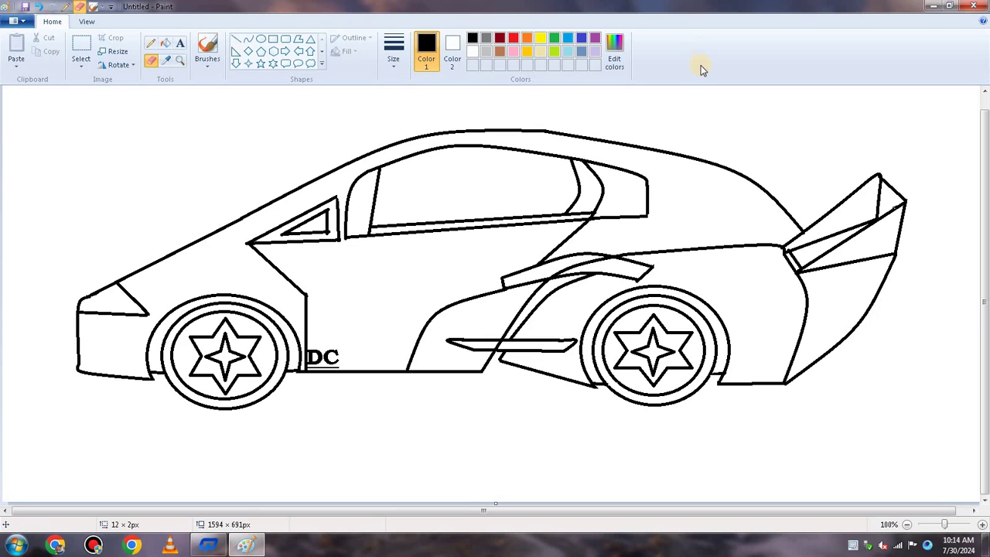
left_click(236, 38)
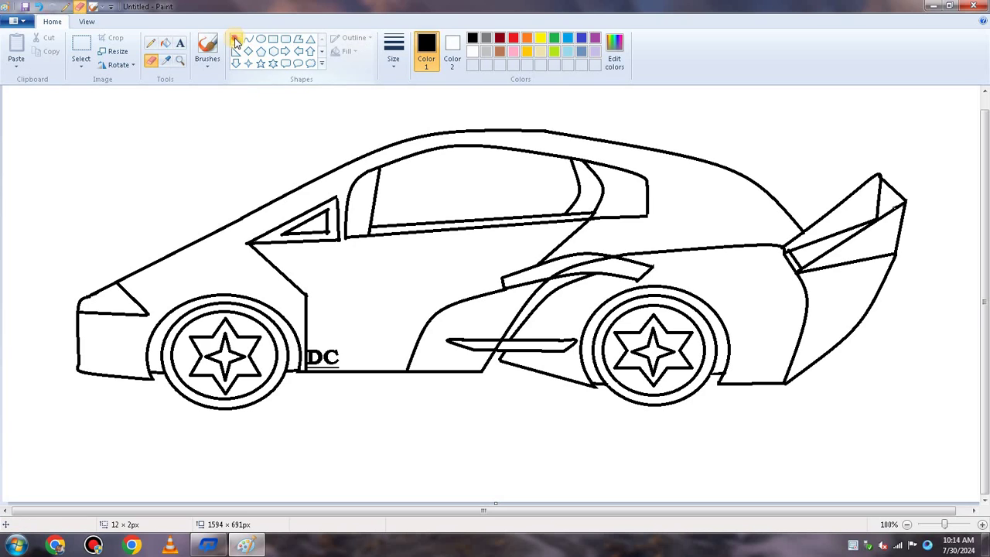
mouse_move(80, 371)
left_mouse_down()
mouse_move(126, 312)
mouse_move(147, 315)
left_mouse_up()
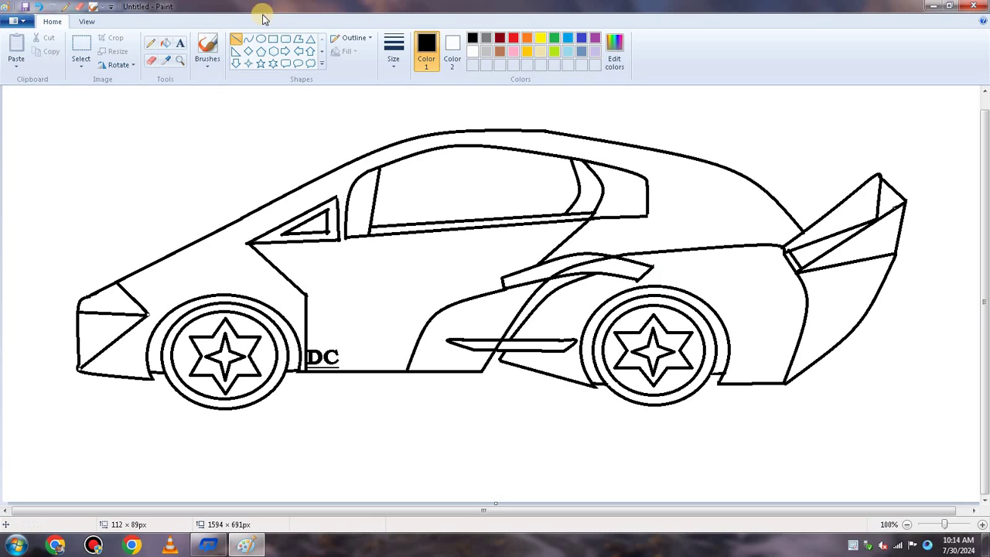
- Draw small circles, about 11 to 14 px across, in both ends of the upper side trim and the rear end of the lower trim
left_click(261, 39)
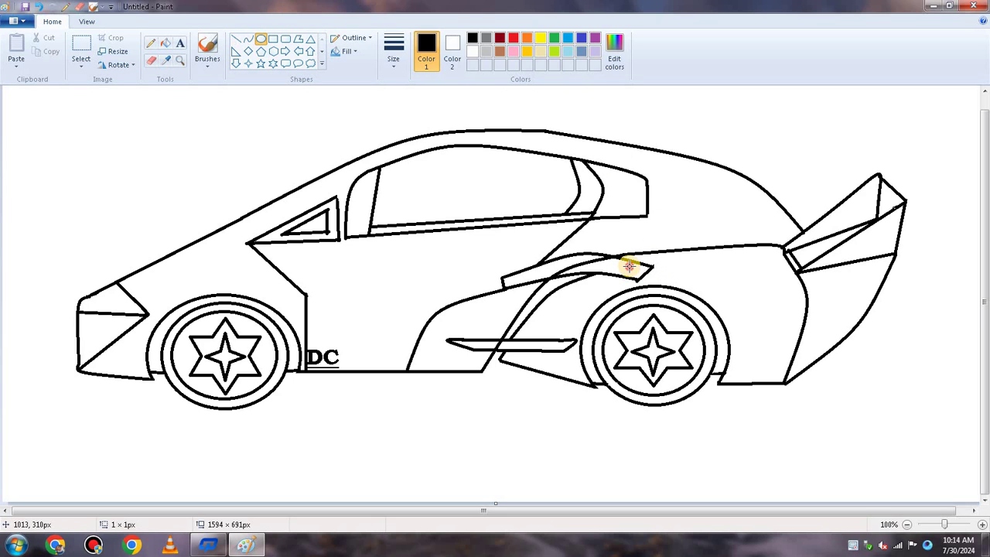
left_click_drag(628, 265, 634, 272)
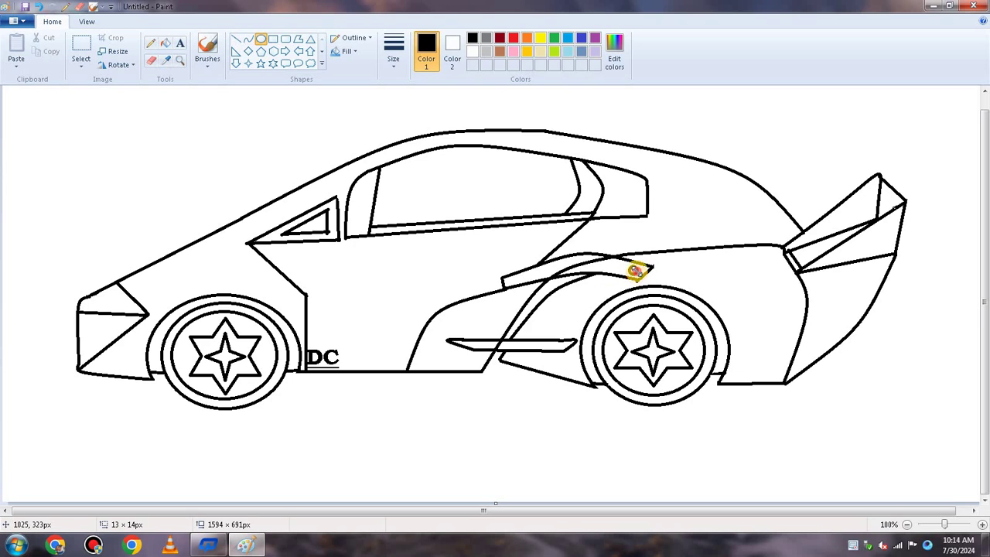
left_click(400, 102)
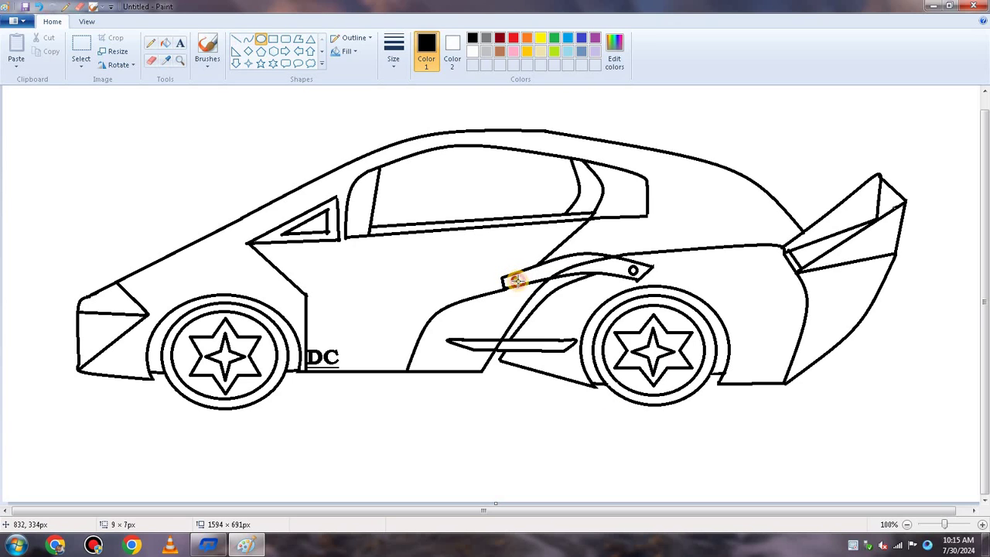
left_click_drag(515, 284, 515, 284)
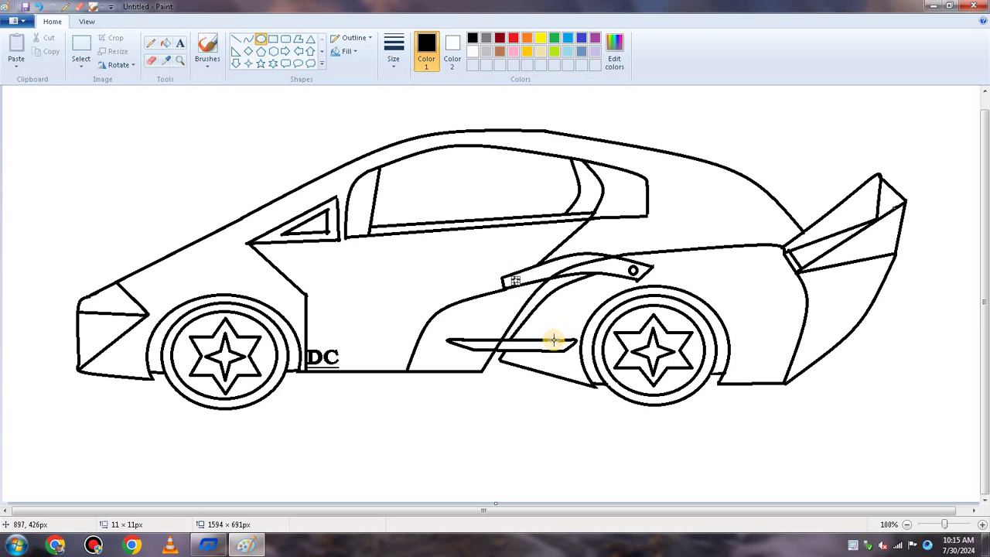
left_click_drag(551, 342, 560, 350)
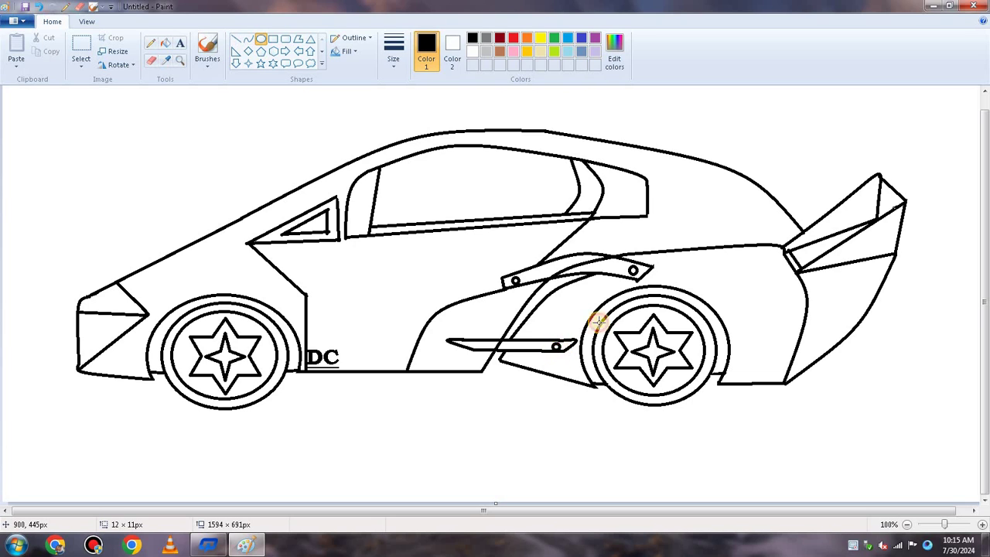
left_click(483, 391)
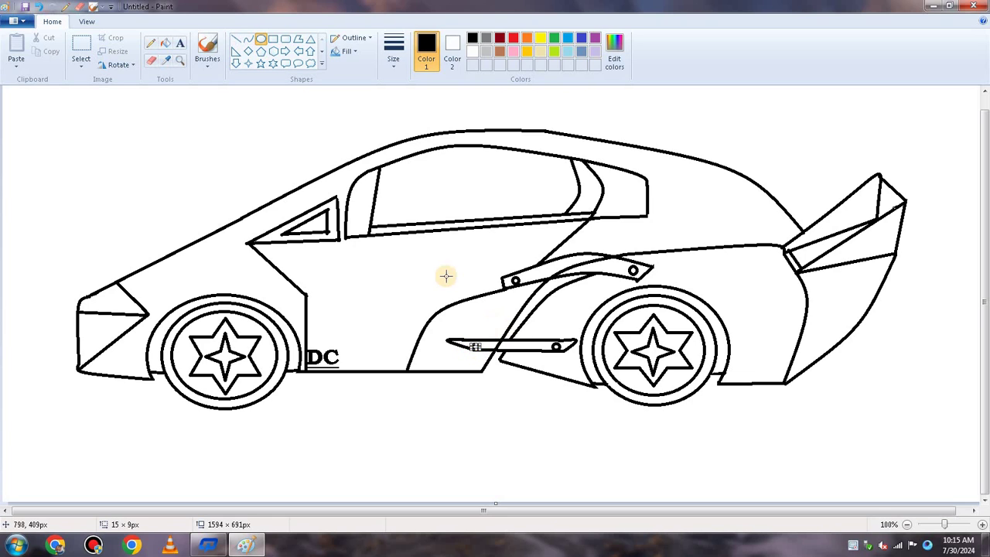
left_click_drag(464, 338, 478, 343)
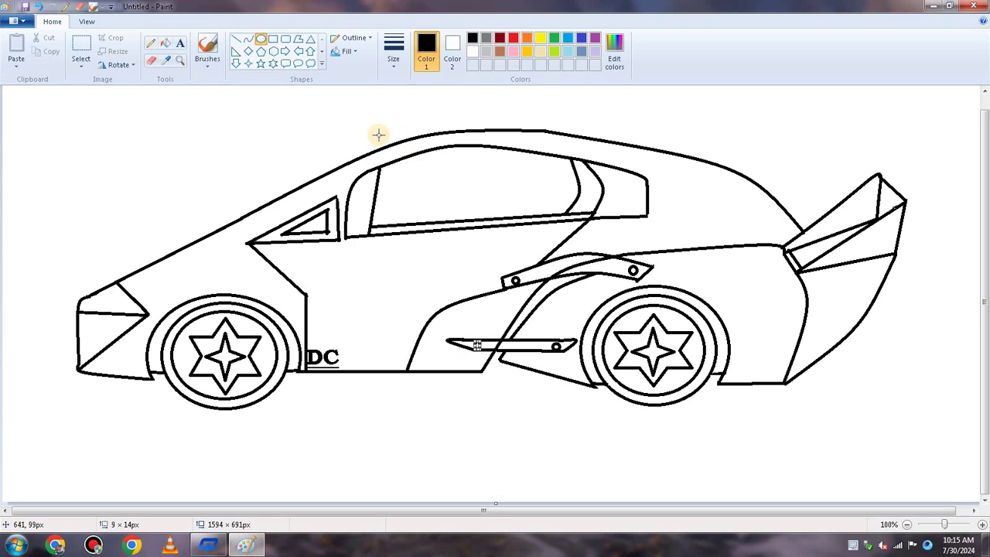
left_click(373, 134)
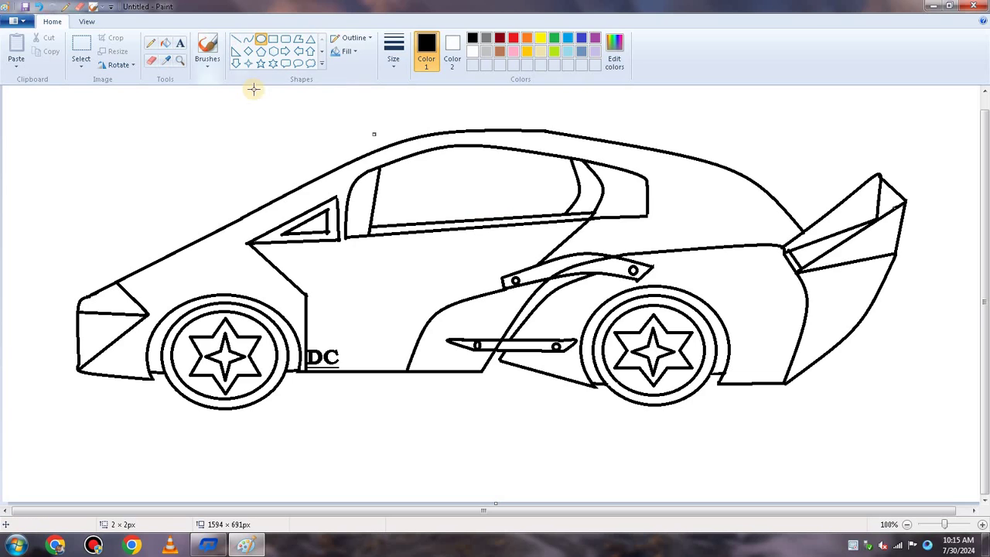
left_click(40, 14)
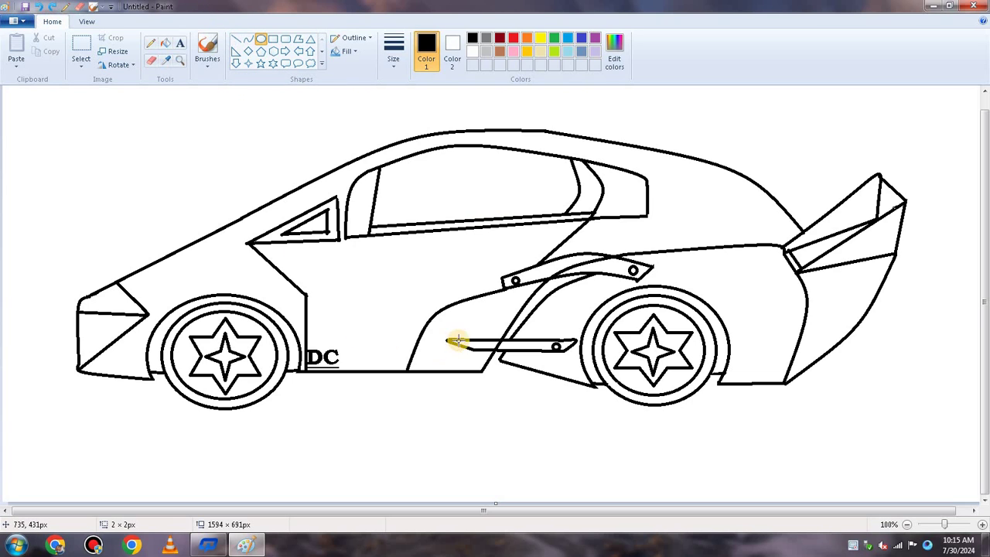
- Draw a small circle in the front end of the lower side trim
left_click_drag(471, 342, 478, 348)
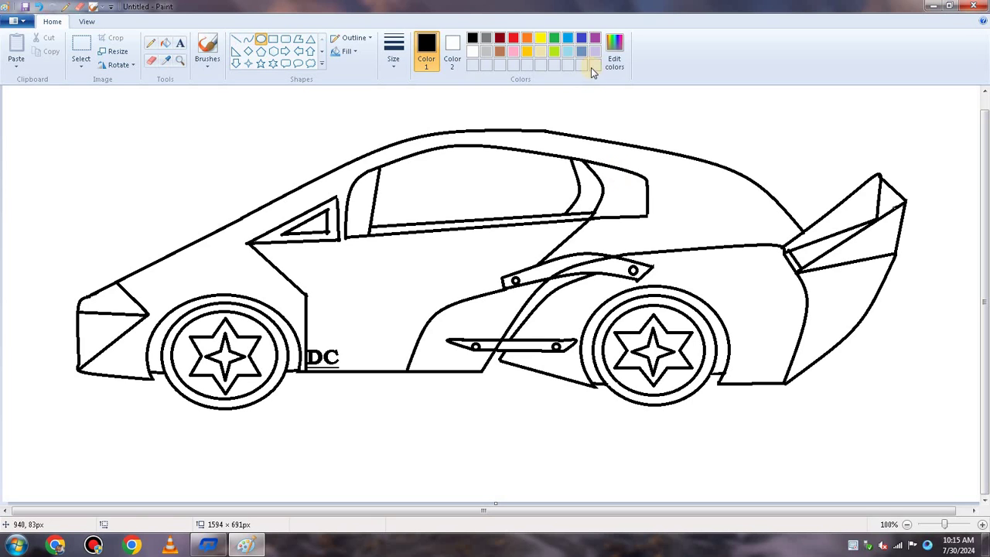
- Outline a taillight against the car's rear edge with a top line about 92 × 26 px, a 42 px vertical and a bottom line about 51 × 9 px
left_click(249, 39)
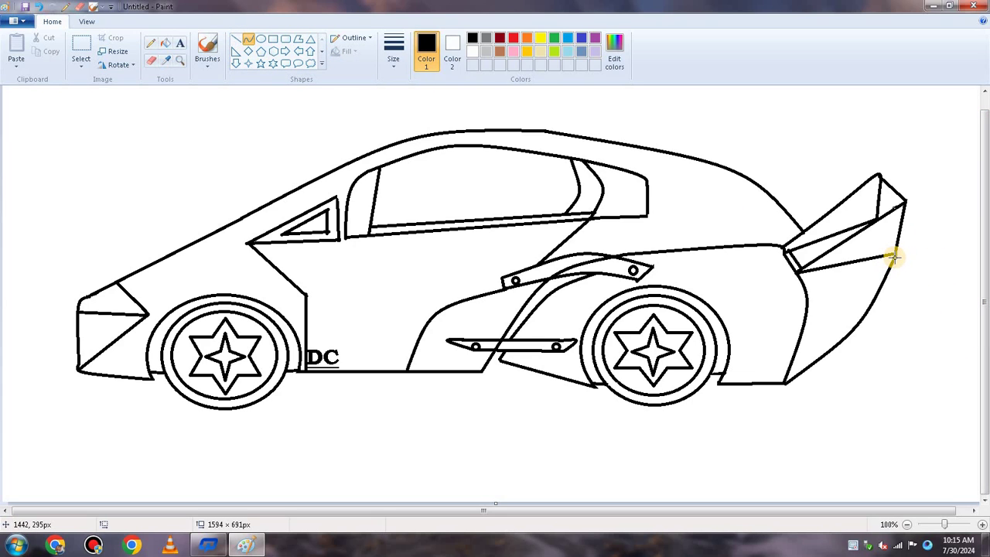
left_click_drag(888, 269, 833, 285)
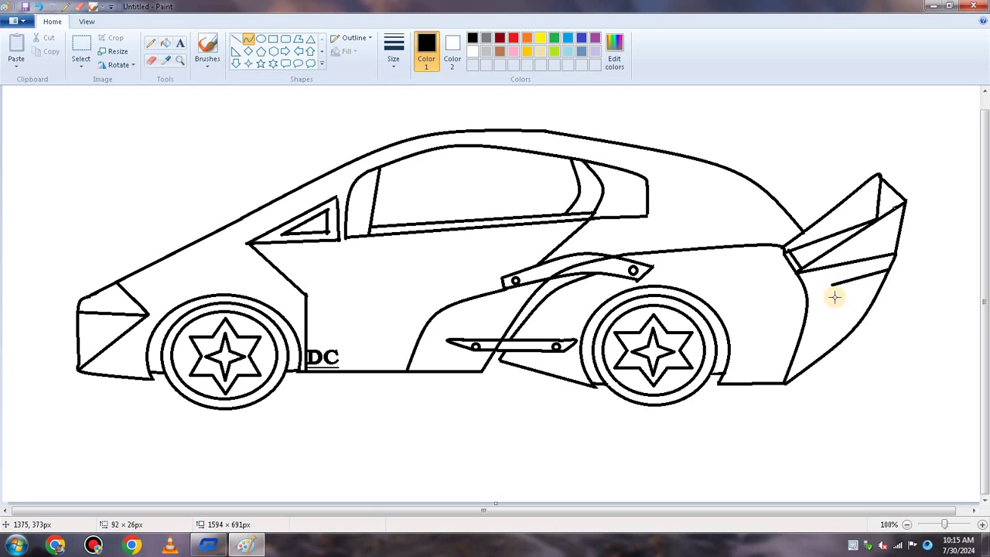
left_click(236, 39)
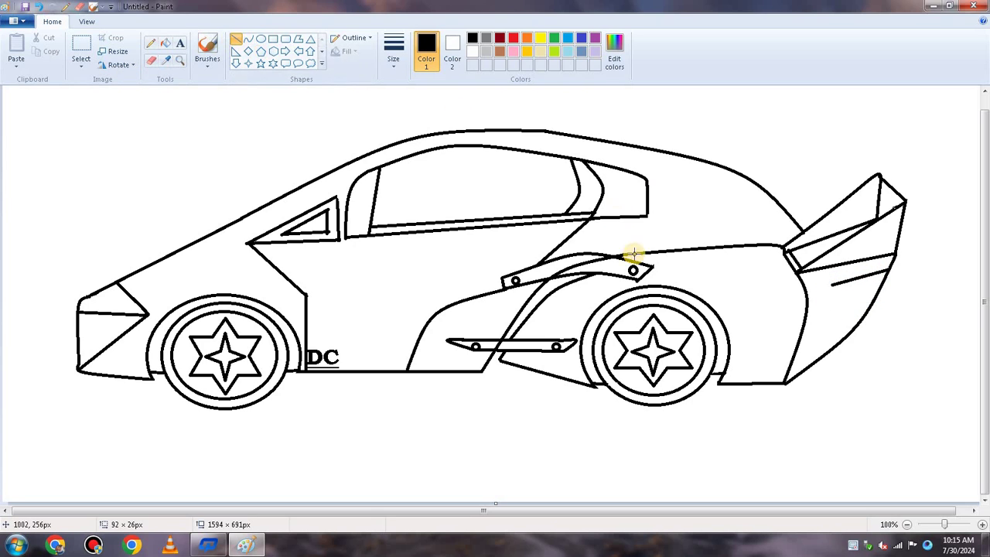
left_click_drag(833, 281, 833, 299)
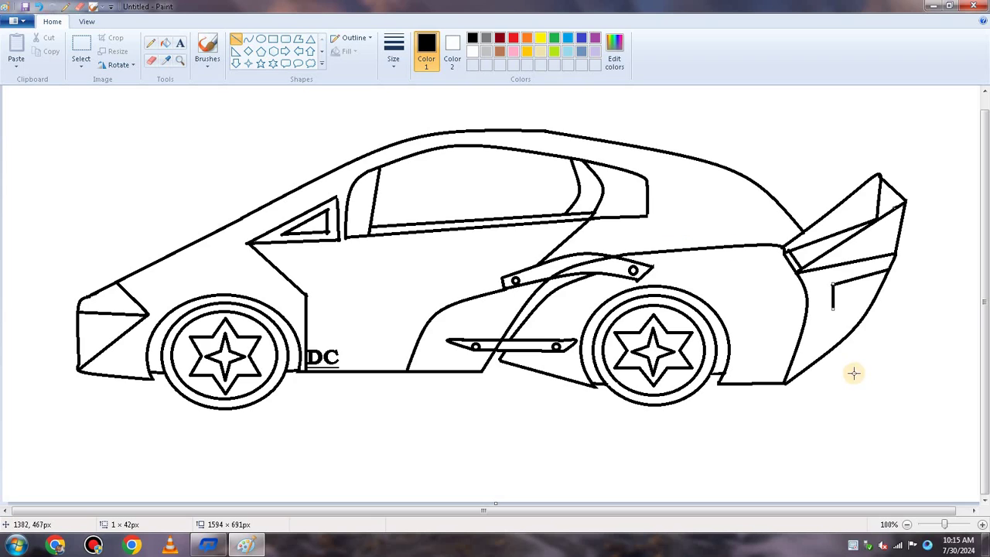
left_click_drag(835, 305, 888, 270)
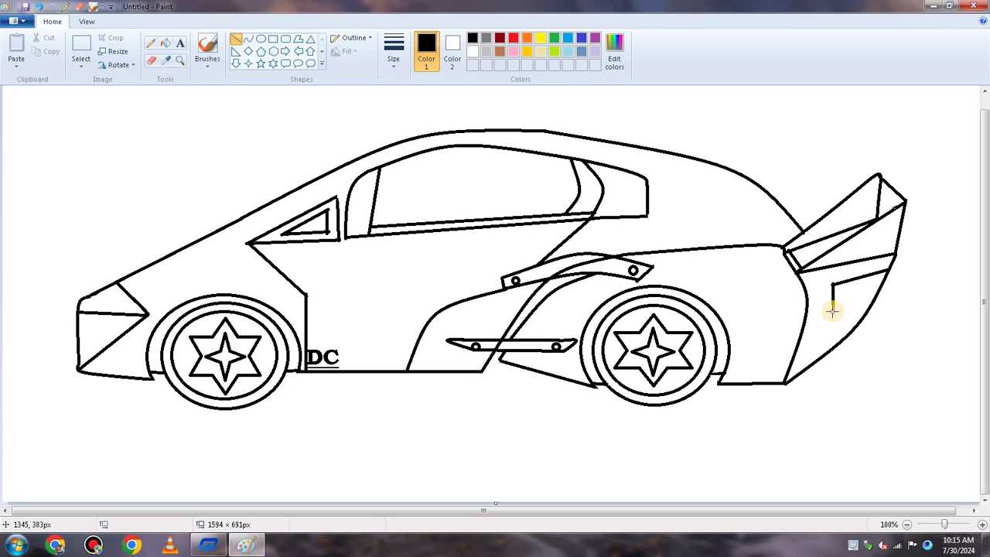
left_click_drag(833, 310, 861, 317)
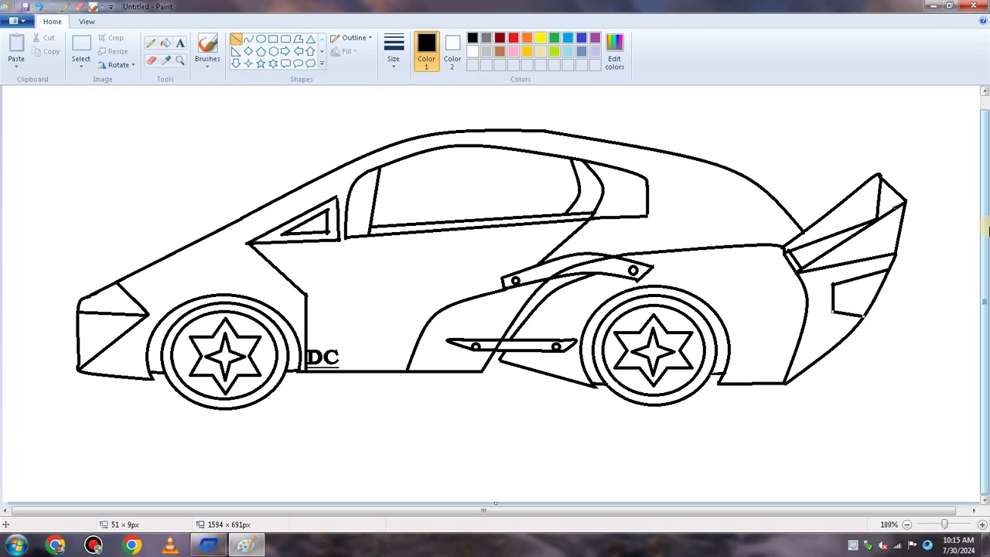
- Draw two parallel backward-bulging curves across the taillight, about 16 × 56 px and 17 × 52 px
left_click(248, 38)
mouse_move(852, 280)
left_mouse_down()
mouse_move(851, 313)
mouse_move(860, 298)
left_mouse_up()
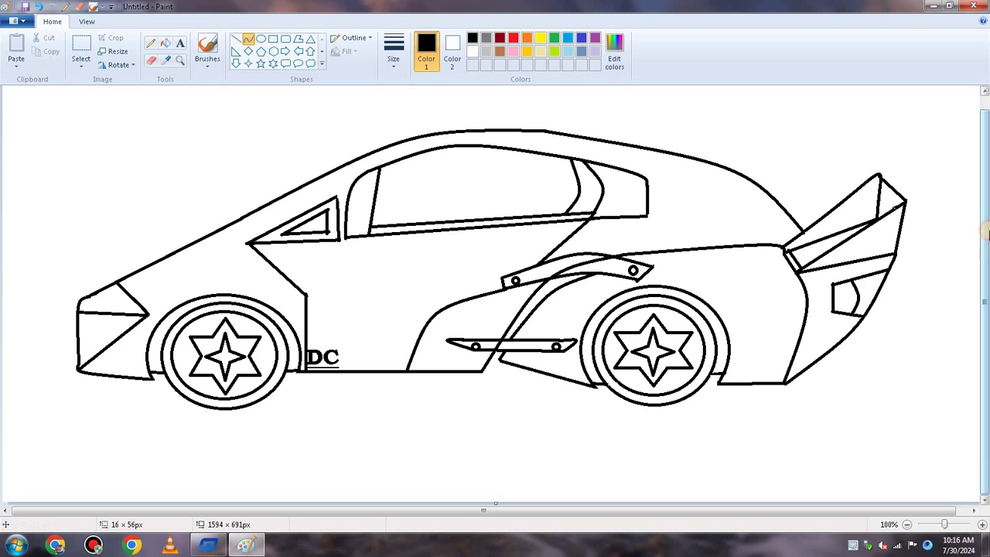
left_click(248, 41)
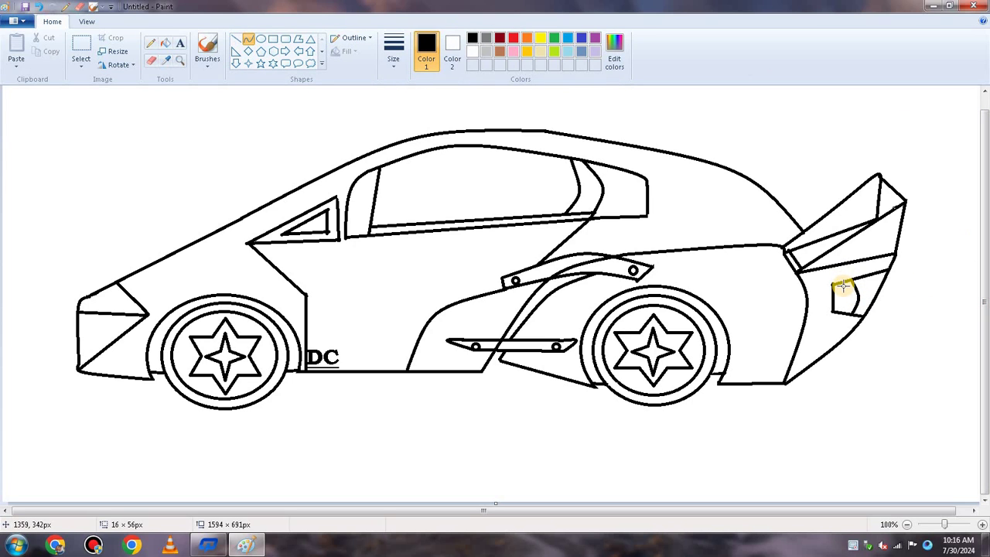
mouse_move(843, 283)
left_mouse_down()
mouse_move(849, 312)
mouse_move(860, 298)
mouse_move(851, 296)
left_mouse_up()
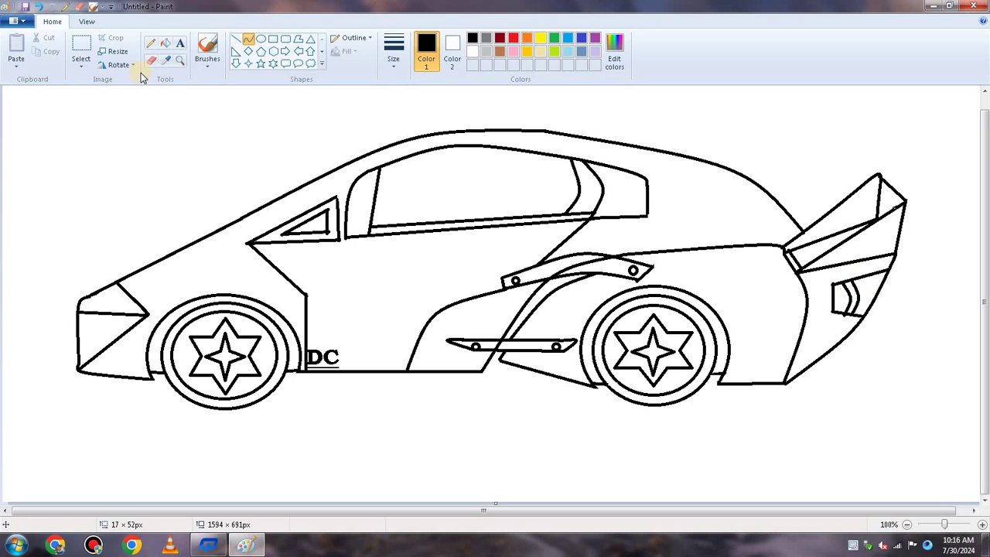
- Erase the ends of the taillight's inner curves that stick out below its bottom line
left_click(179, 60)
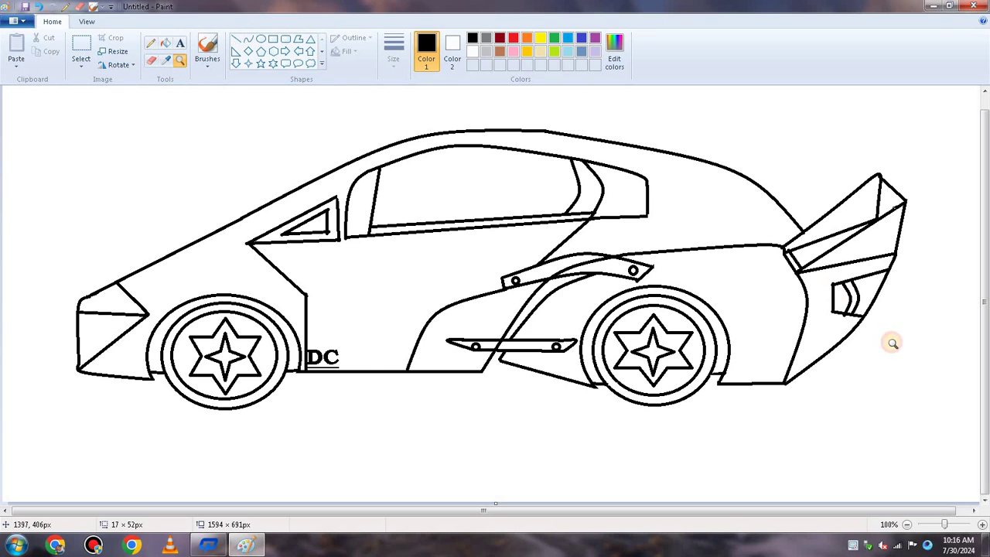
left_click(893, 342)
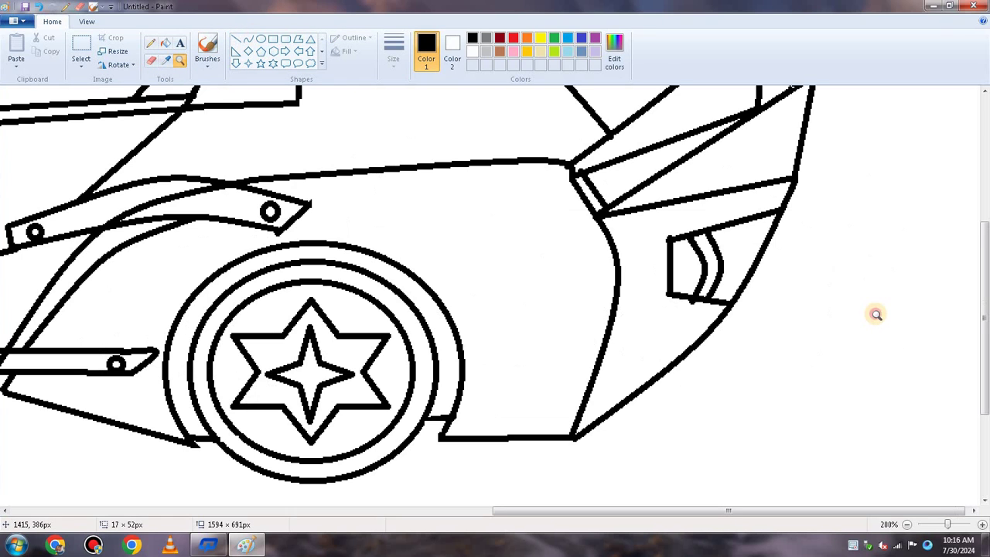
left_click(148, 62)
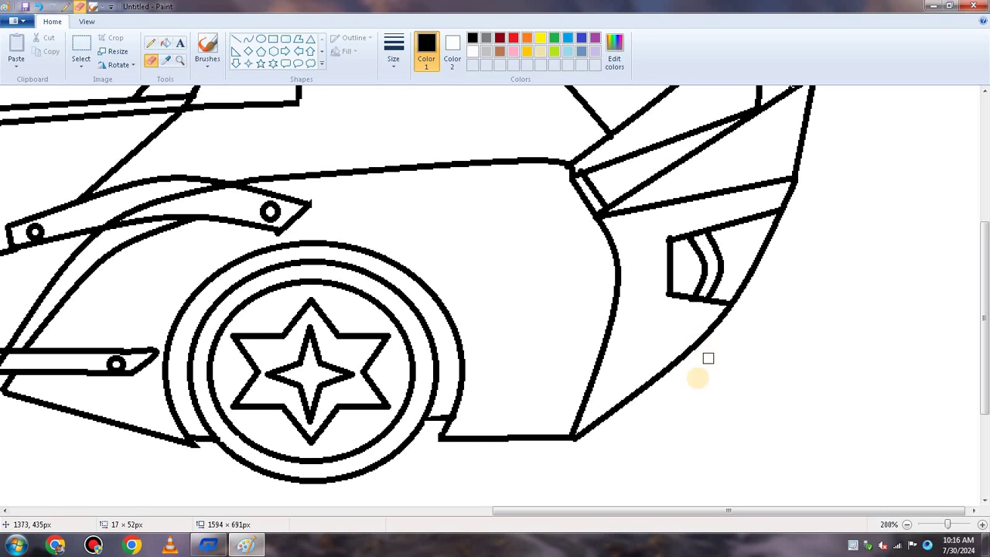
left_click(907, 525)
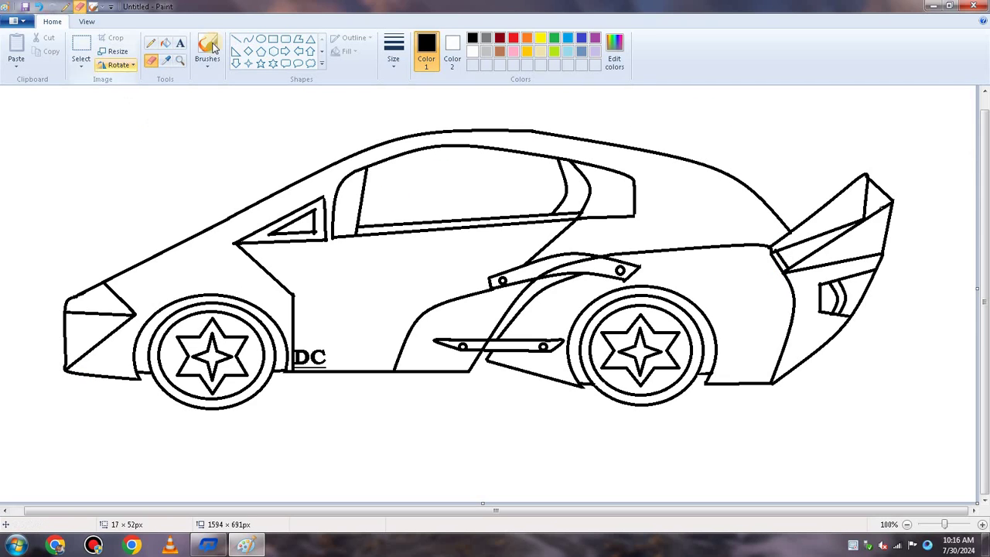
- Draw a curve about 328 × 46 px from the upper side trim to the roofline's rear end, bending its front part upward
left_click(236, 41)
left_click(250, 40)
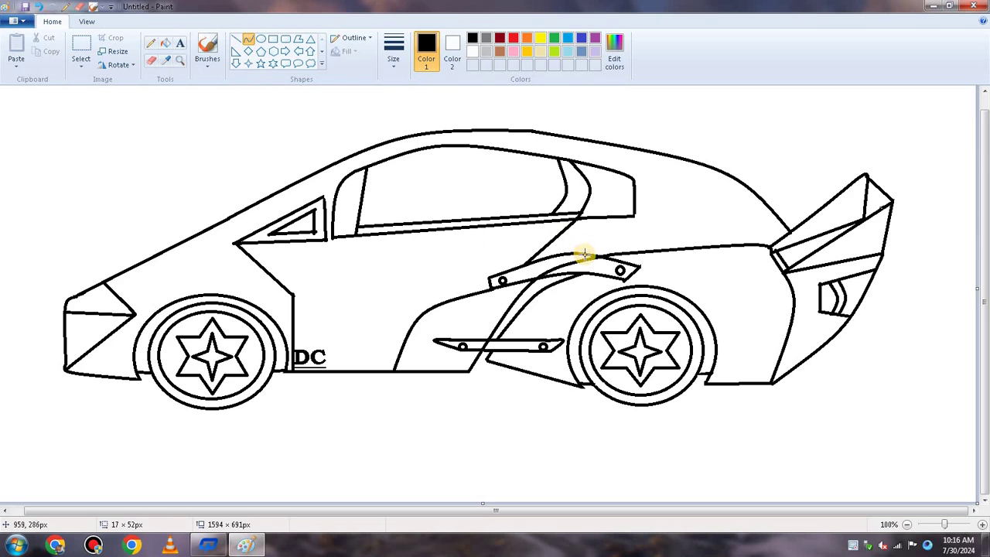
mouse_move(582, 256)
left_mouse_down()
mouse_move(722, 221)
mouse_move(785, 226)
left_mouse_up()
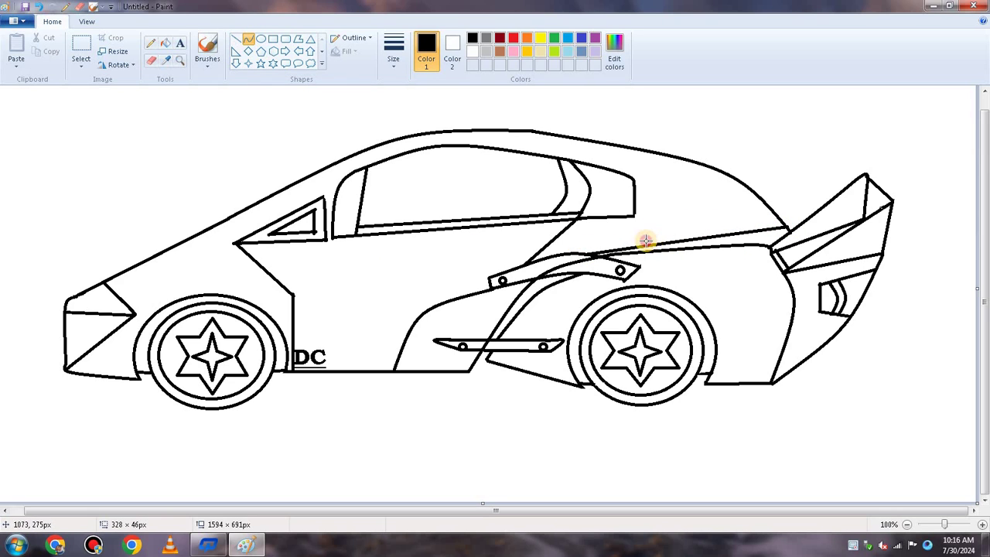
left_click_drag(641, 236, 610, 231)
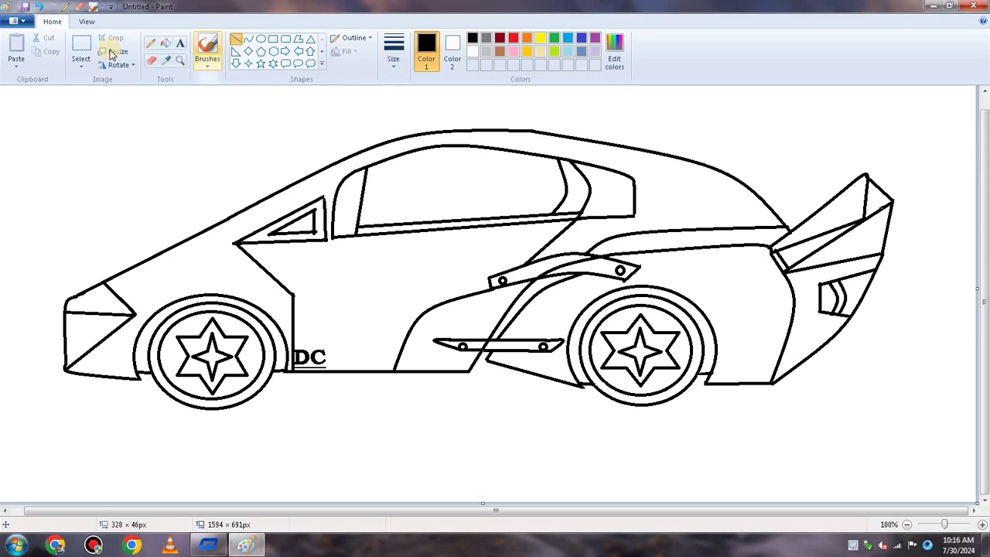
left_click(179, 60)
left_click(786, 209)
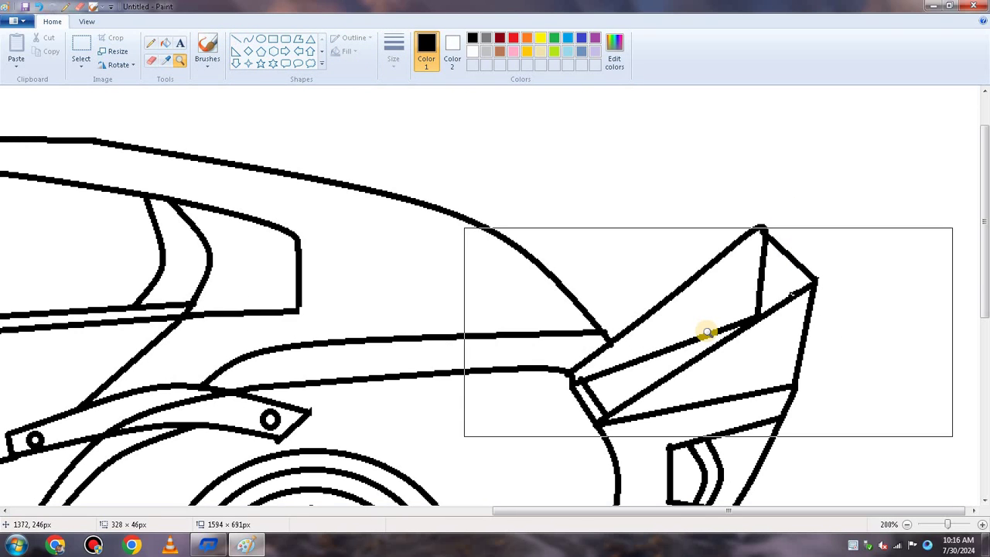
left_click(153, 61)
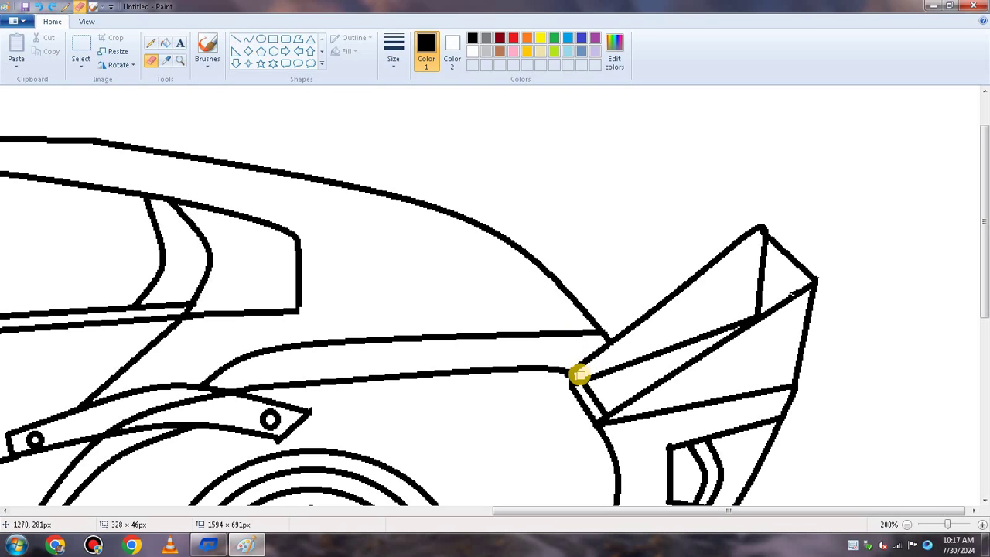
left_click_drag(578, 371, 588, 367)
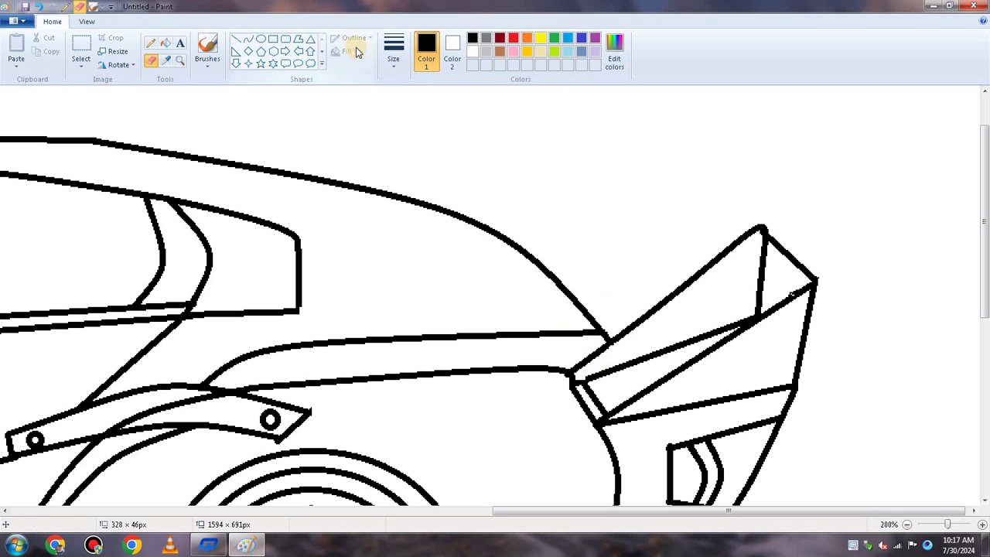
left_click(35, 7)
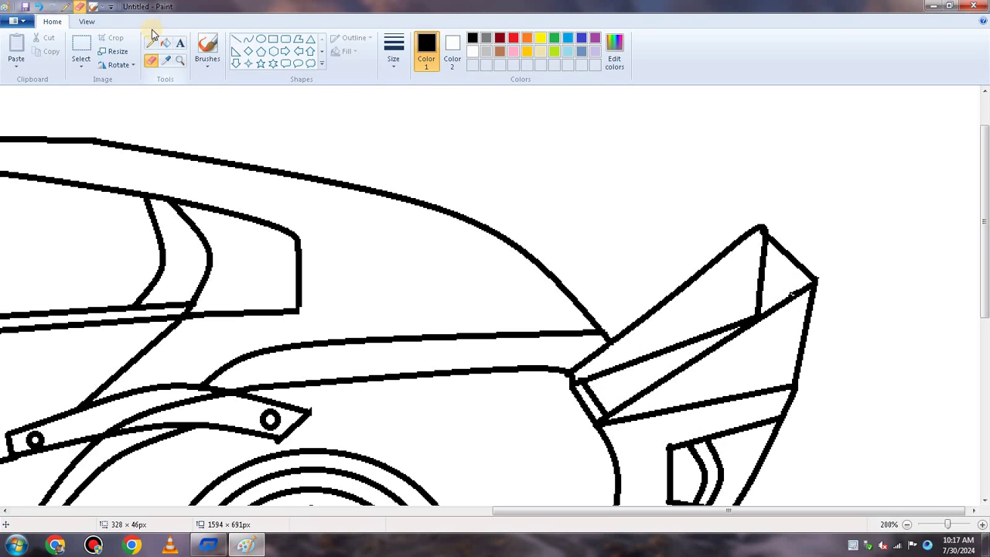
left_click(179, 59)
left_click(906, 524)
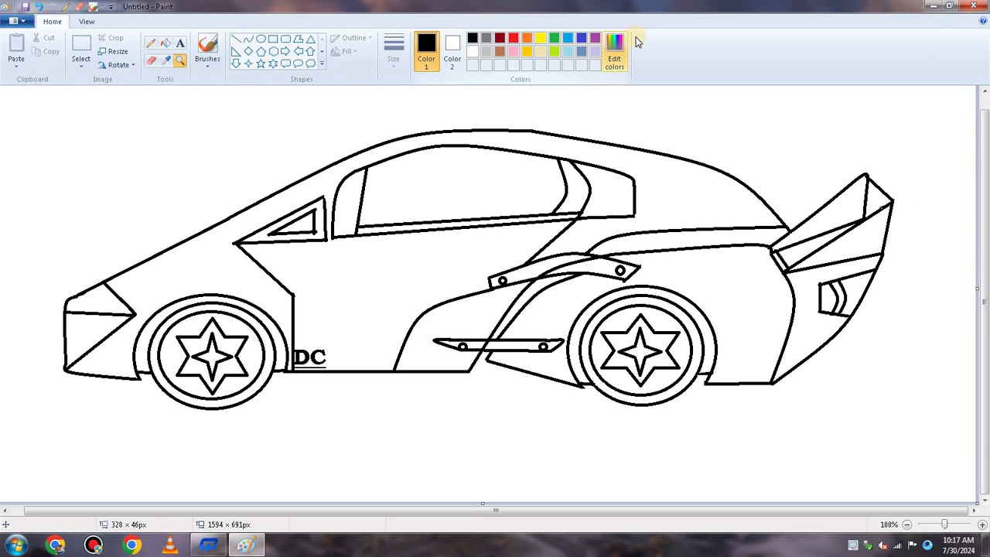
- Add a purple with red 151, green 36 and blue 219 to the custom colours
left_click(615, 50)
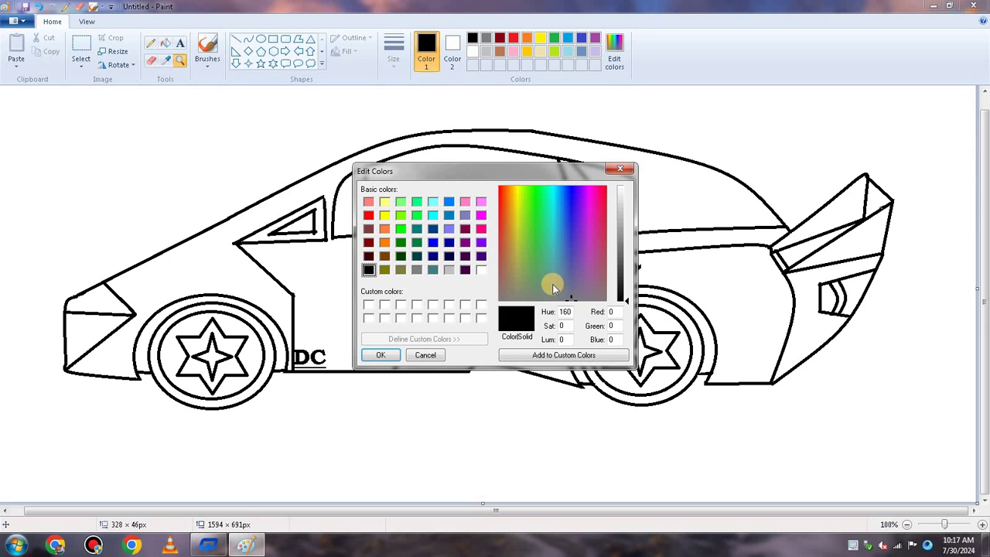
left_click(366, 305)
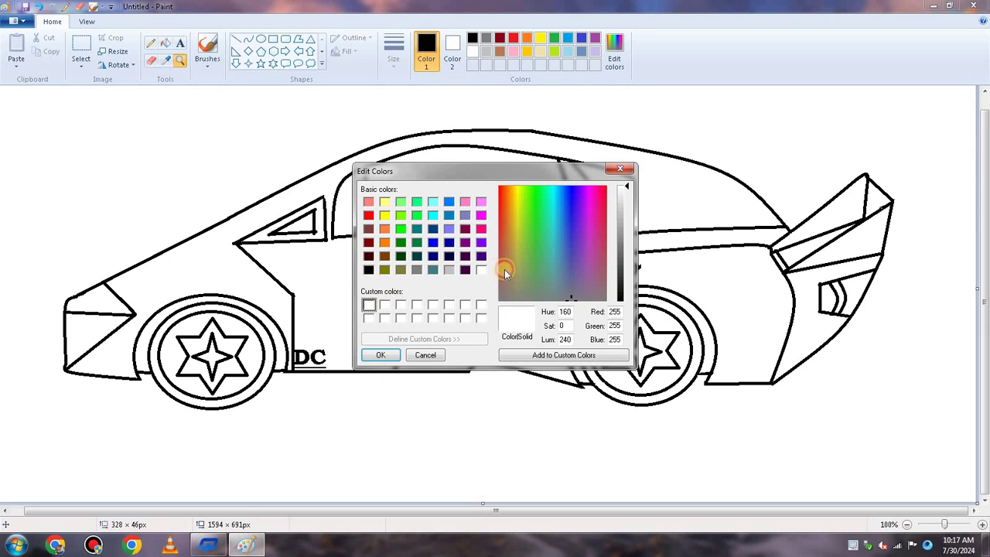
left_click(480, 244)
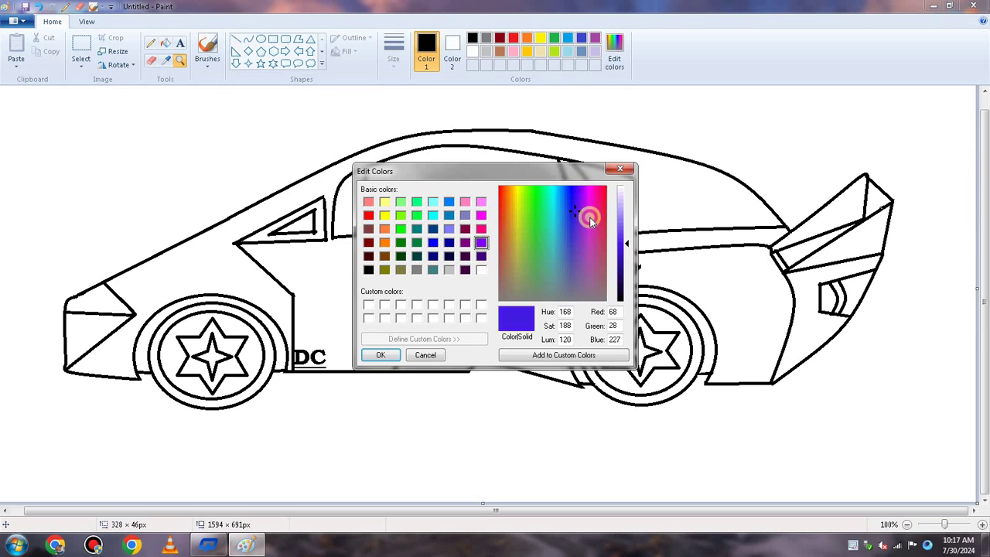
mouse_move(590, 221)
left_mouse_down()
mouse_move(598, 230)
mouse_move(570, 250)
mouse_move(589, 235)
mouse_move(565, 234)
mouse_move(587, 237)
mouse_move(591, 222)
mouse_move(596, 247)
mouse_move(584, 222)
left_mouse_up()
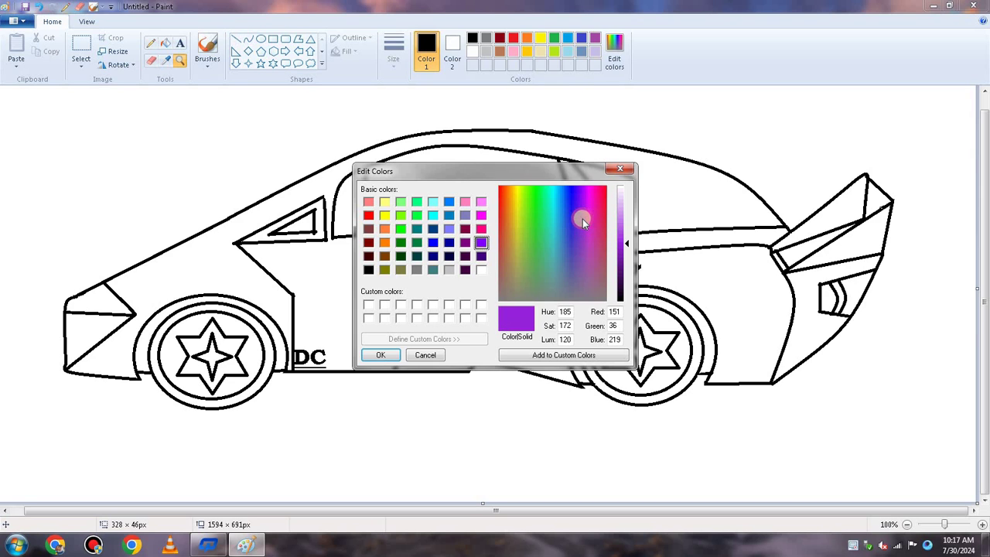
left_click(588, 356)
- Set the primary colour to violet (128, 0, 255) and fill the car's main body and roof with it
left_click(384, 304)
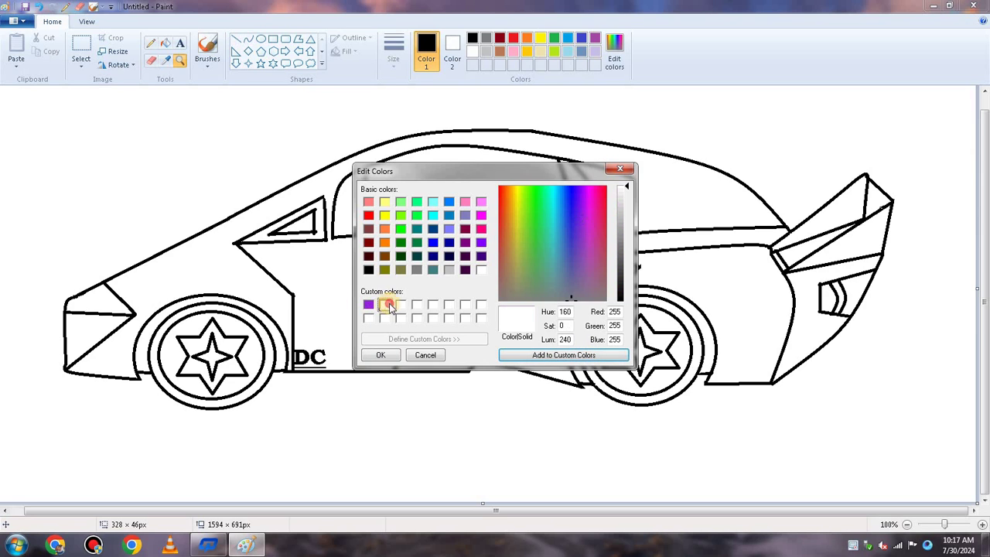
left_click(482, 244)
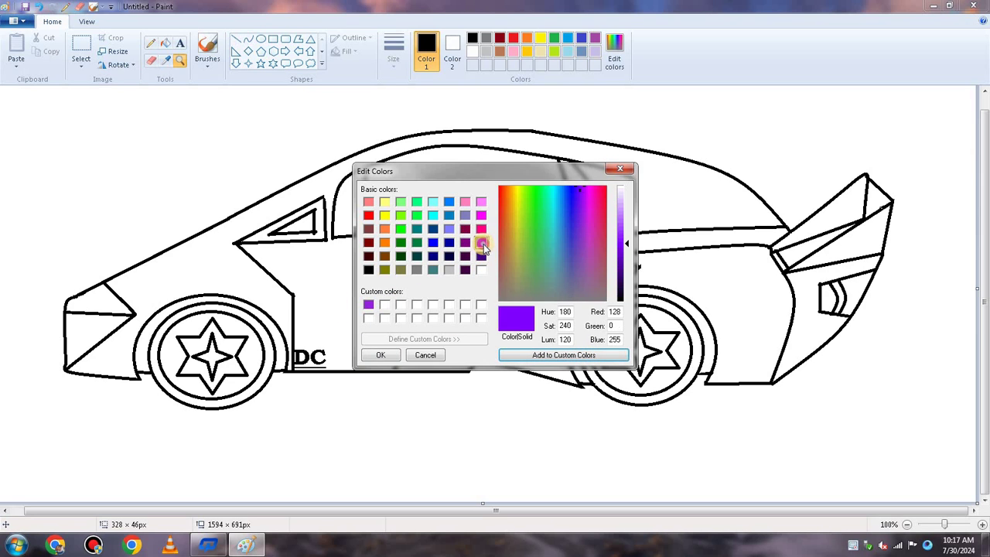
left_click(380, 355)
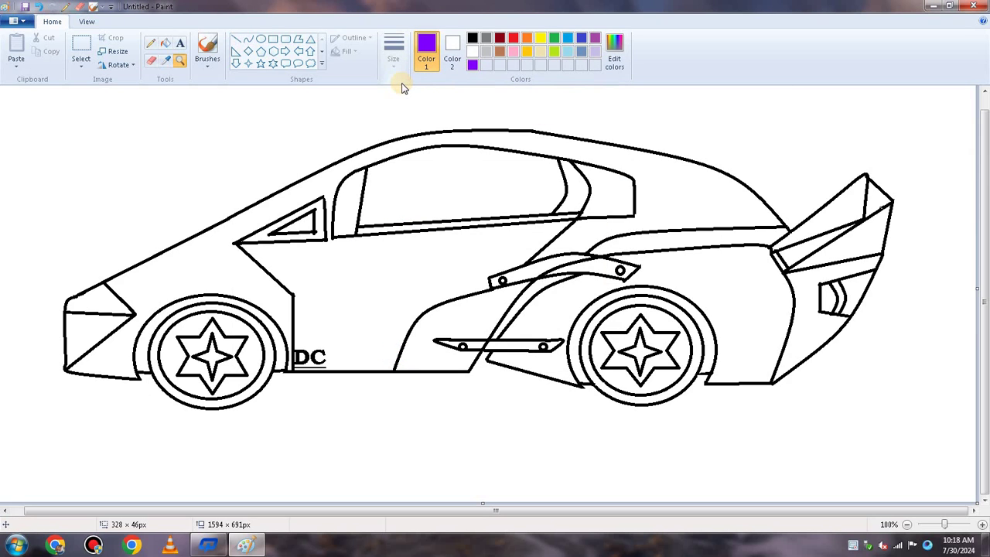
left_click(166, 43)
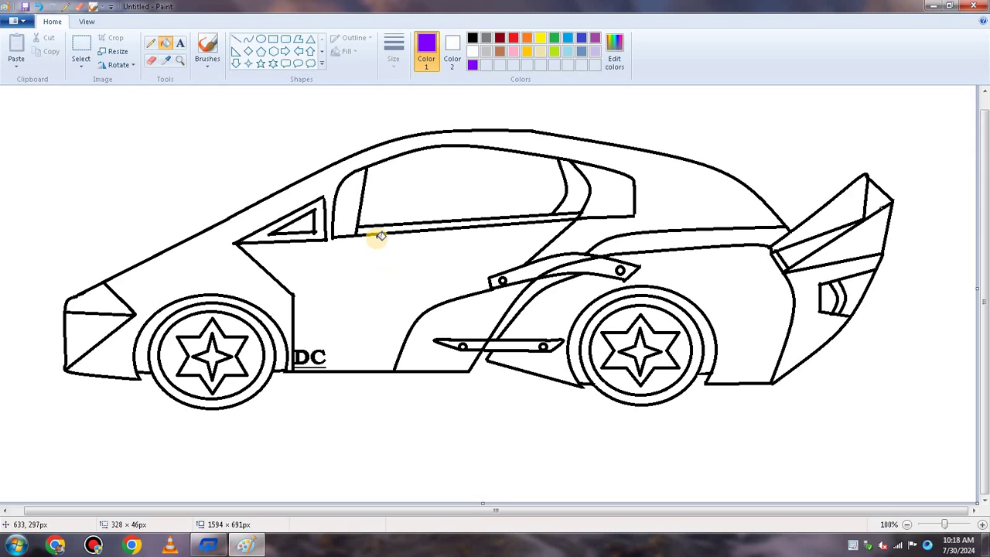
left_click(365, 278)
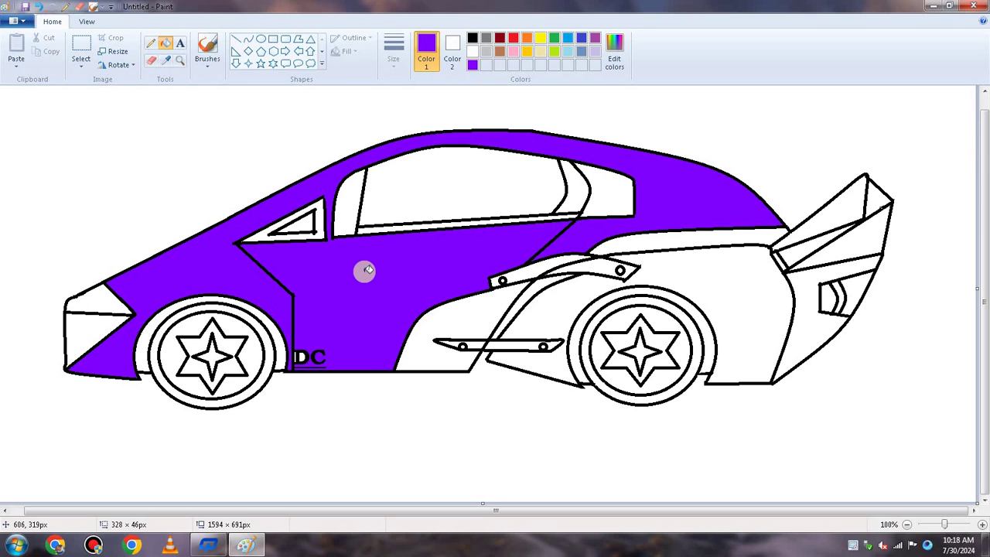
- Try to fill the white gap at the letter D with violet, and undo the fill
left_click(301, 357)
left_click(298, 356)
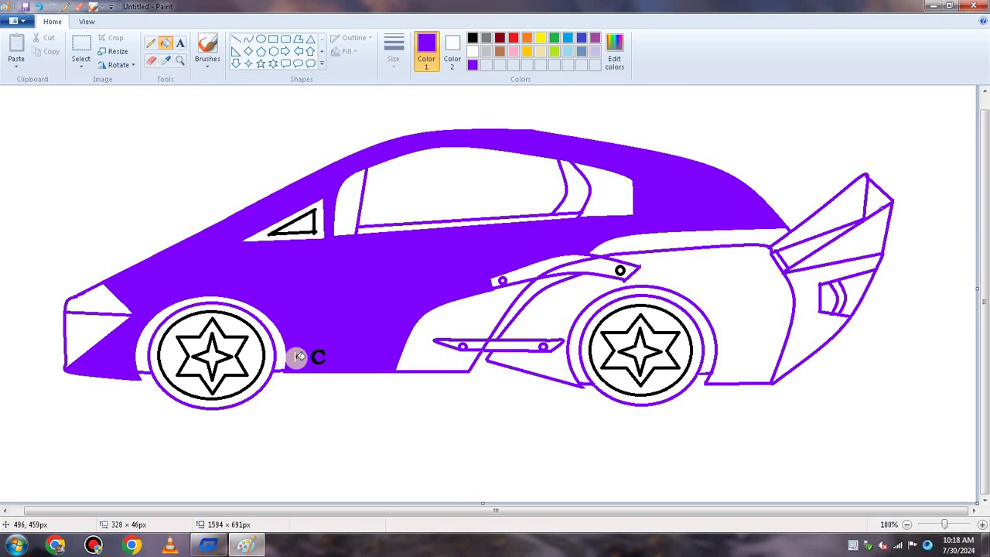
left_click(40, 7)
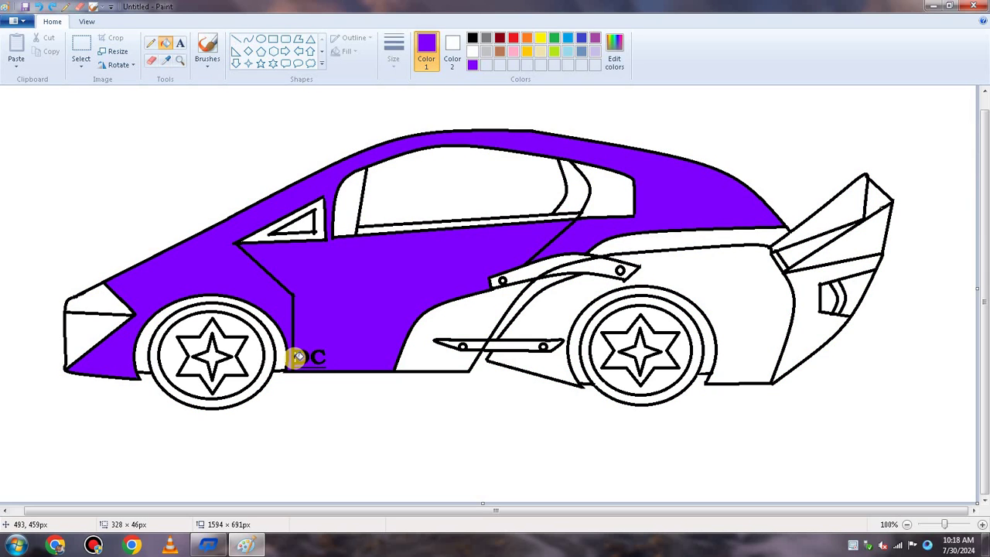
left_click(40, 7)
- Try twice at 200% zoom to fill the thin white gap beside the letter D, undoing each fill
left_click(180, 59)
left_click(330, 352)
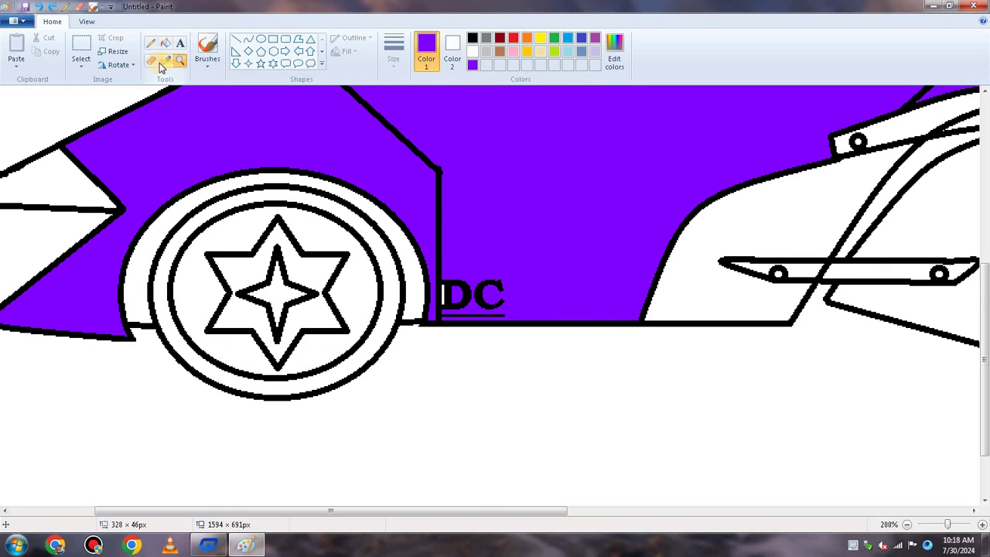
left_click(165, 42)
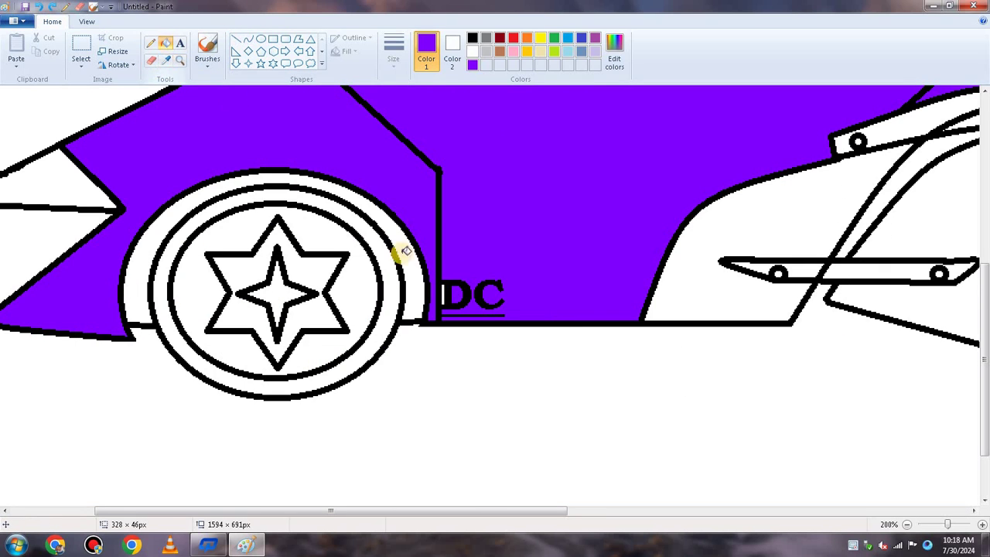
left_click(448, 296)
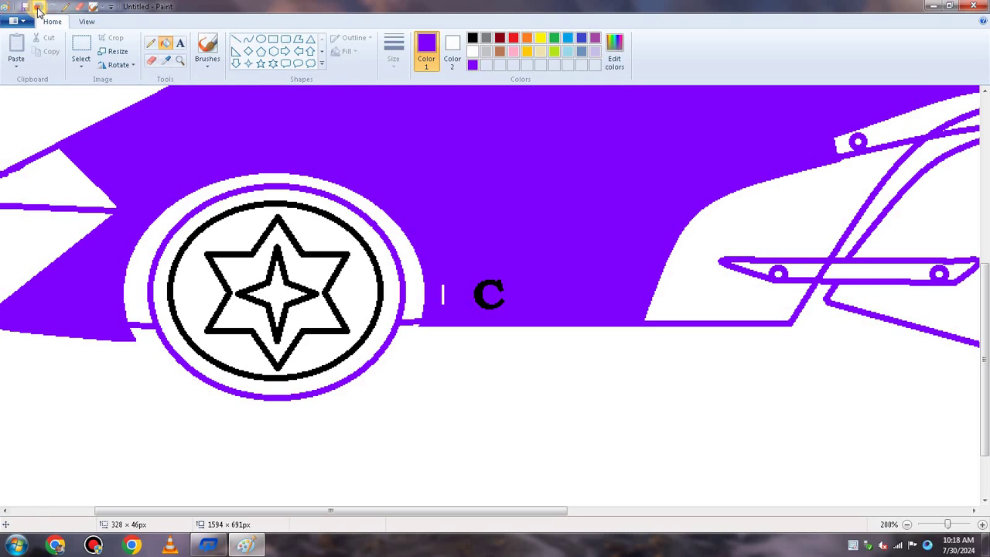
left_click(37, 8)
left_click(446, 295)
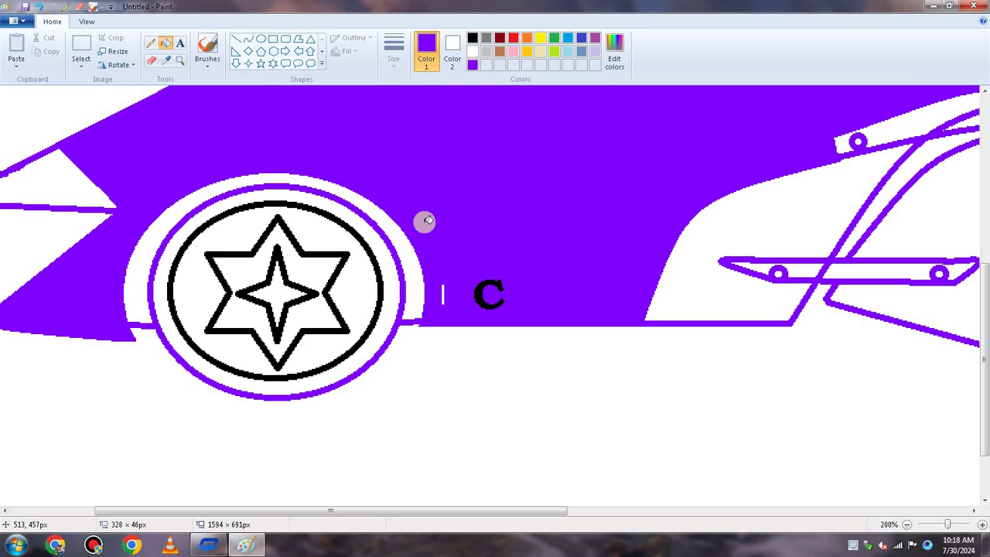
left_click(37, 8)
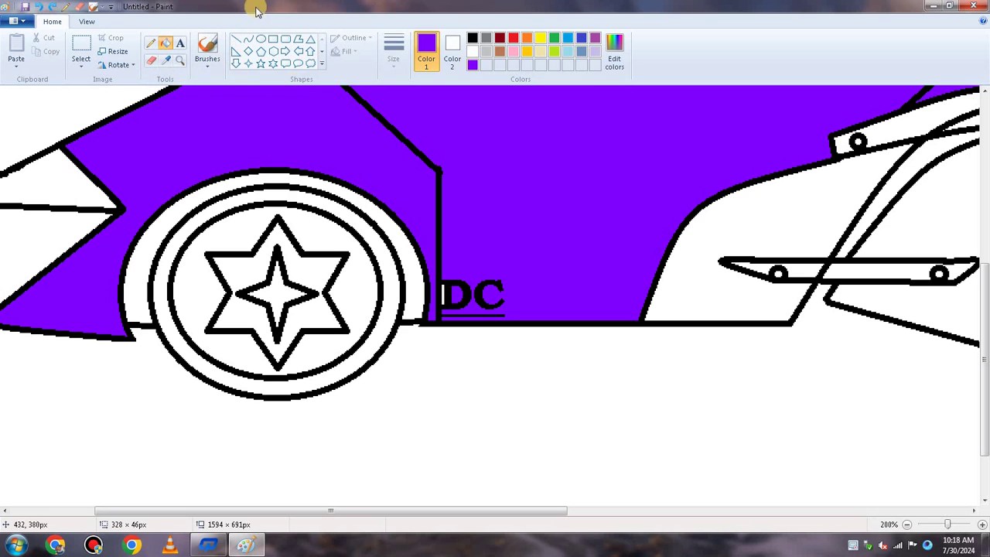
- Fill the thin white gap between the door line and the letter D with violet
left_click(180, 60)
scroll(495, 294, "up", 3)
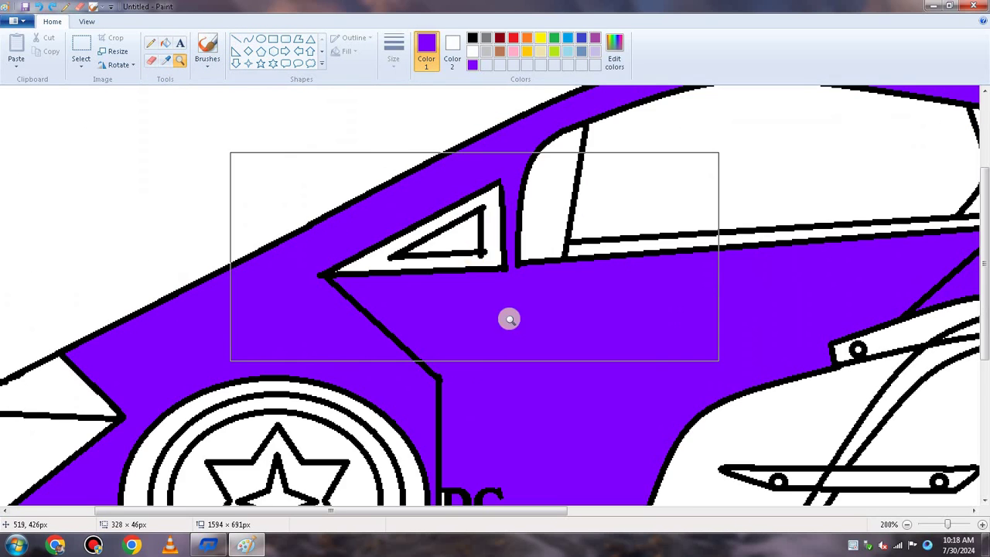
scroll(488, 268, "down", 4)
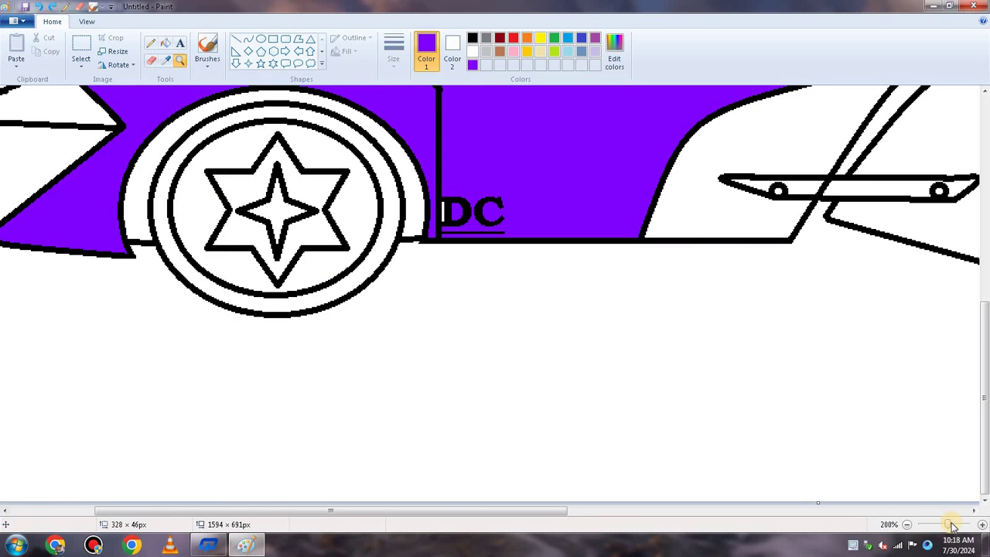
left_click_drag(948, 526, 971, 526)
scroll(648, 327, "down", 5)
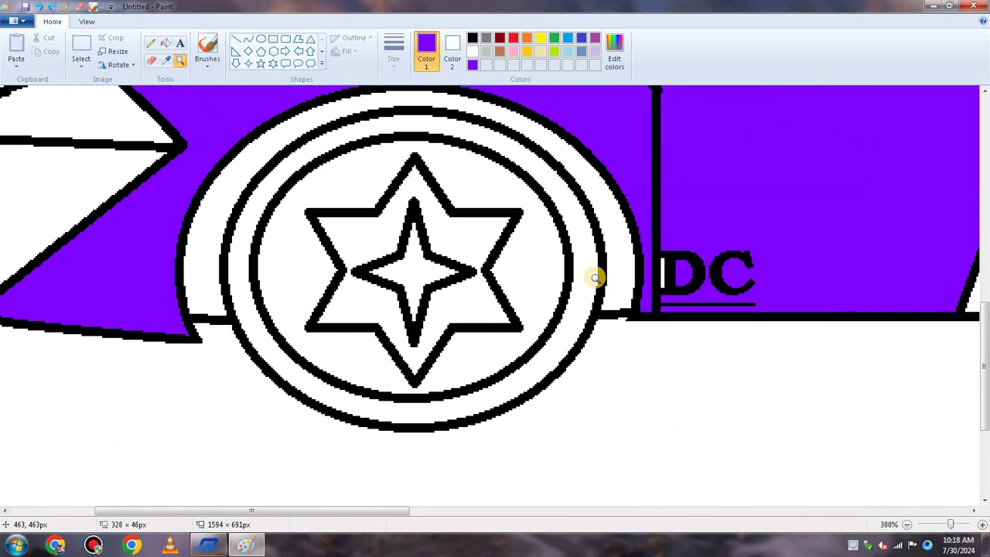
left_click(165, 42)
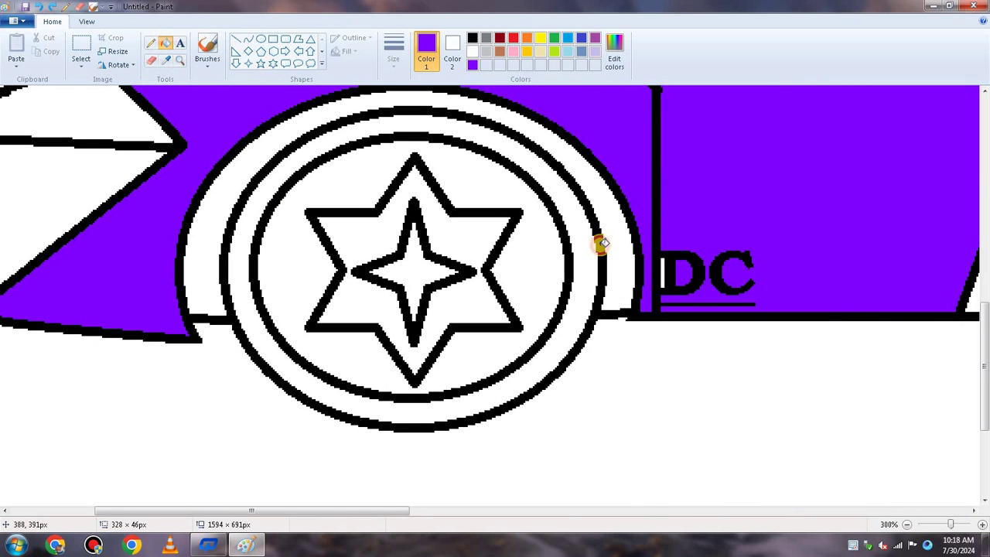
left_click(664, 268)
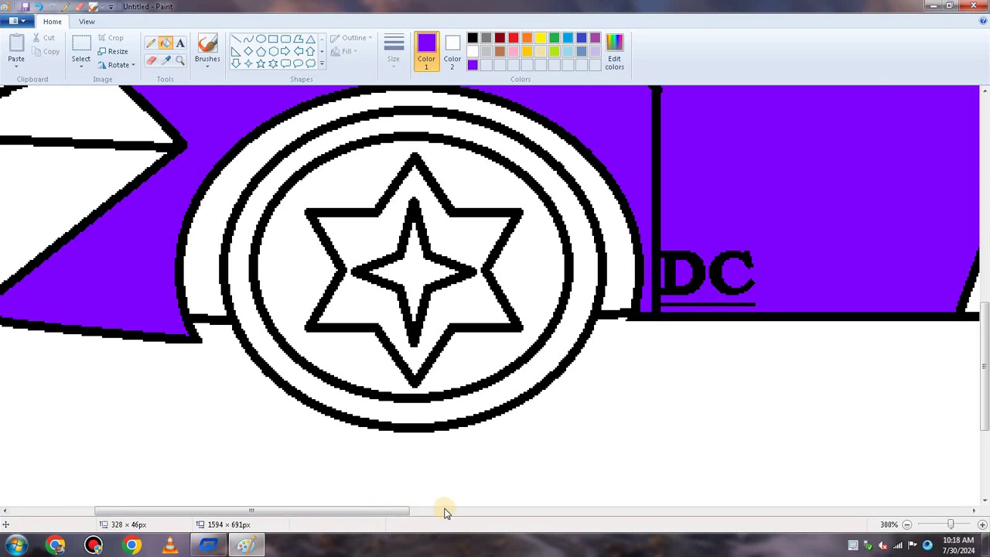
left_click_drag(950, 524, 943, 524)
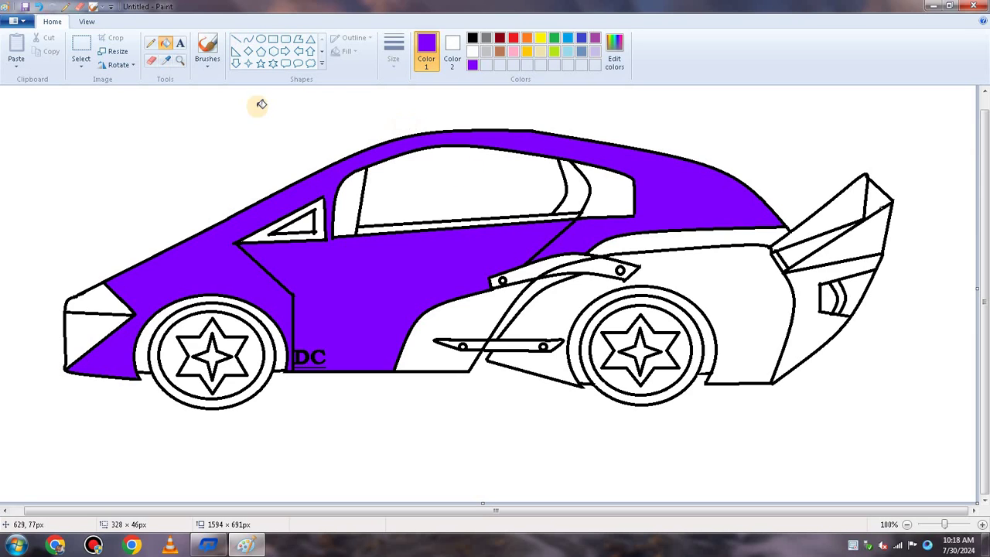
- Choose the Curve tool and set the secondary colour to black
left_click(248, 39)
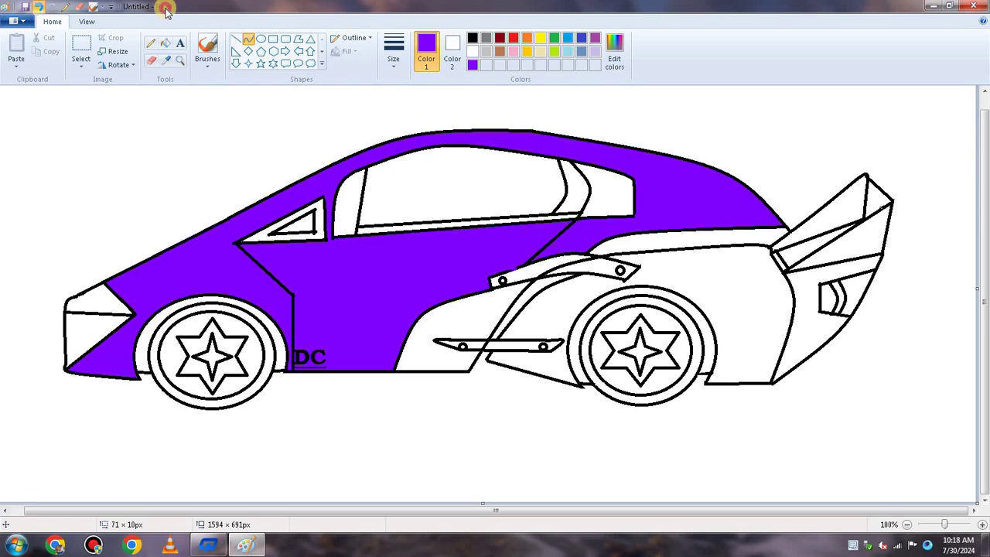
left_click(452, 55)
left_click(473, 38)
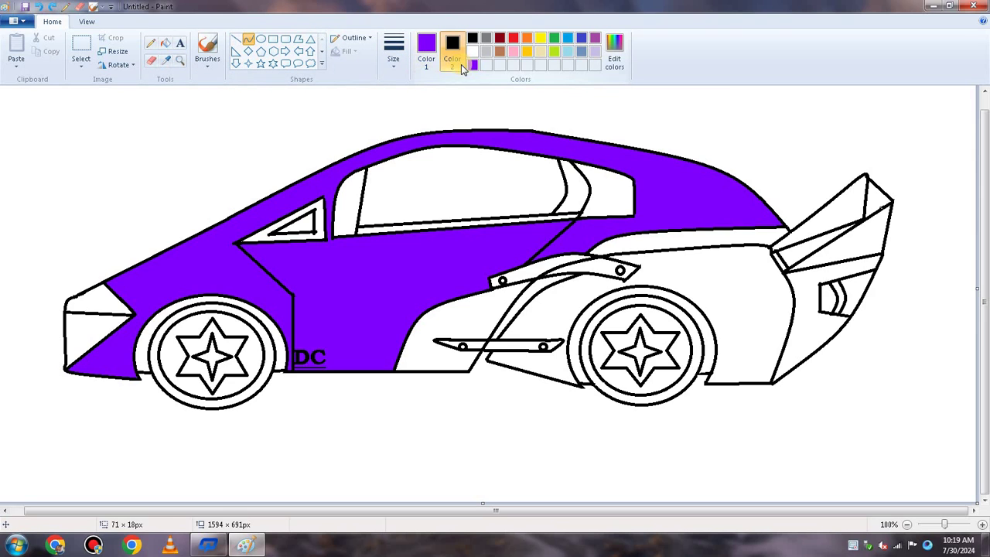
- Set the secondary colour to the custom purple with red 151, green 36 and blue 219
left_click(618, 47)
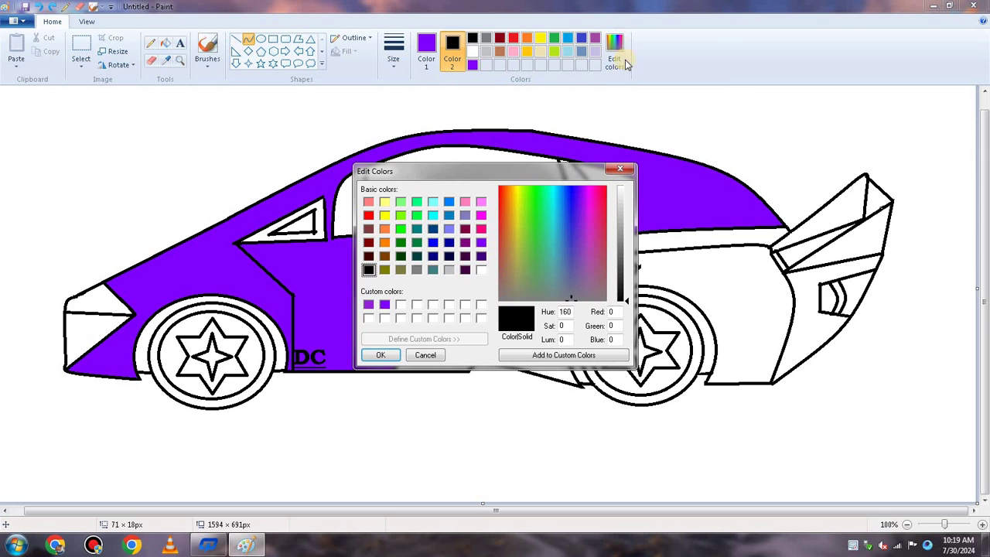
left_click(385, 304)
left_click(369, 305)
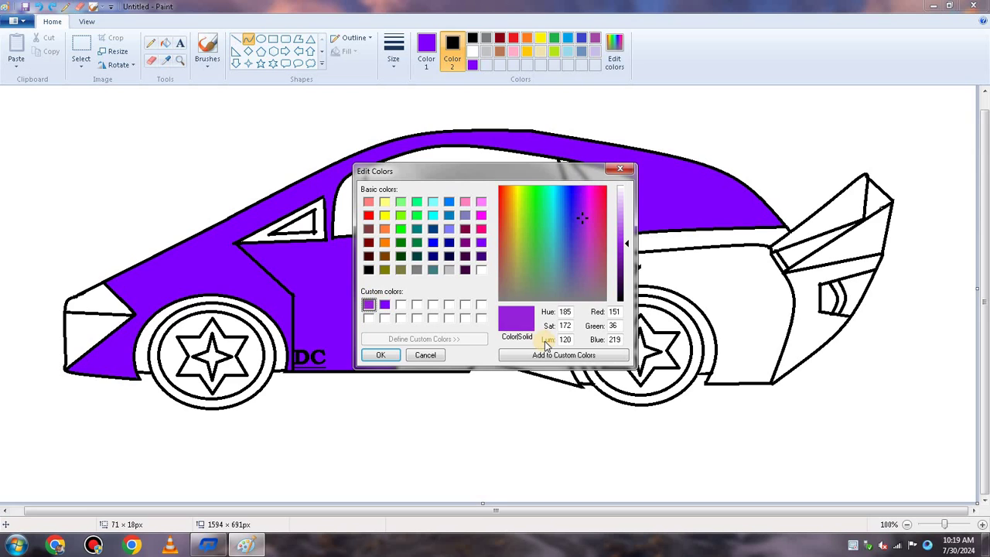
left_click(557, 356)
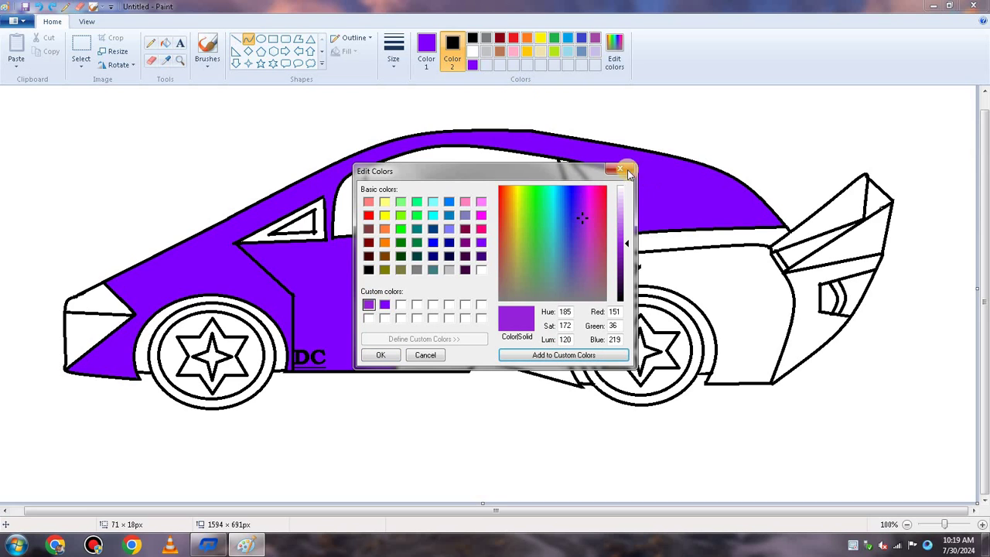
left_click(381, 355)
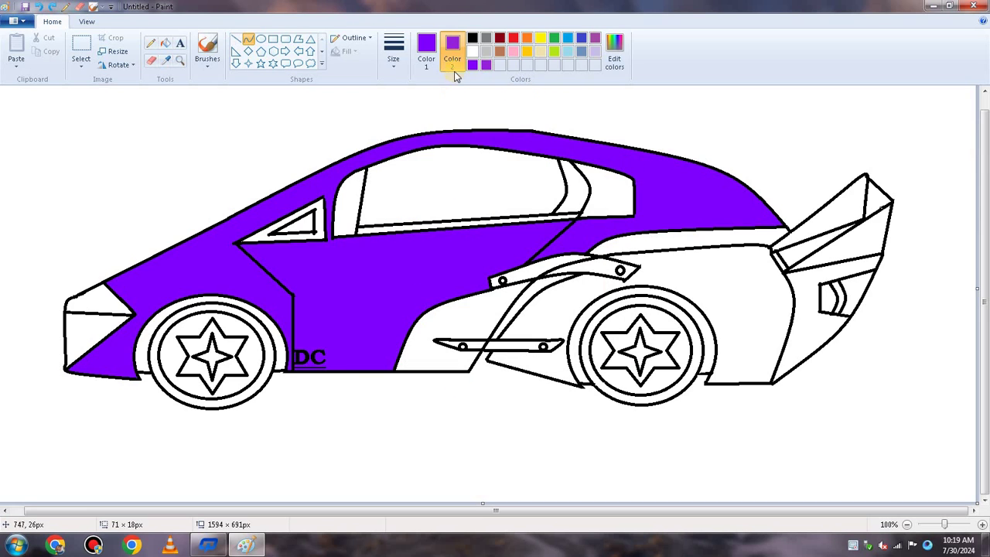
left_click(485, 65)
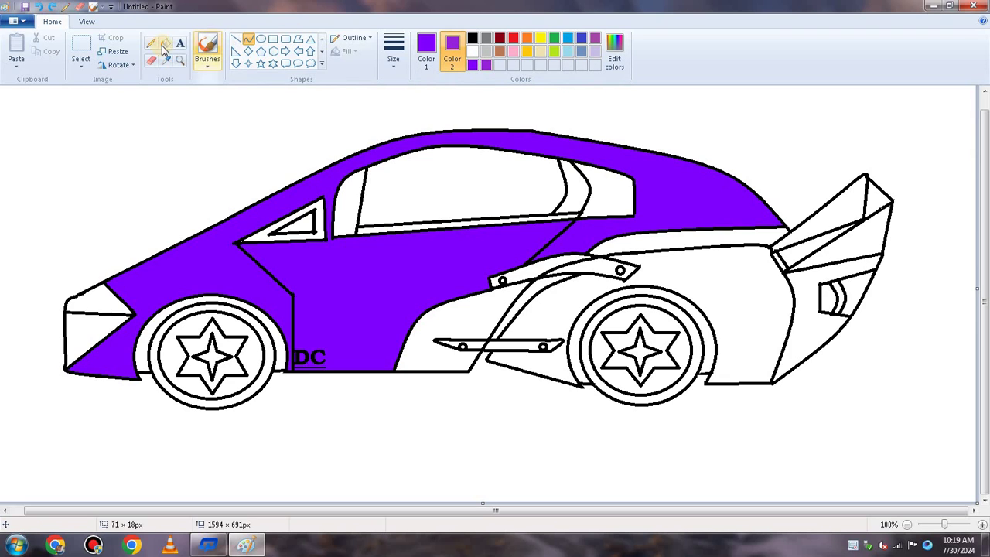
- Fill the rear fender, the tail section around the taillight and the lower part of the car's nose with violet
left_click(165, 43)
left_click(704, 282)
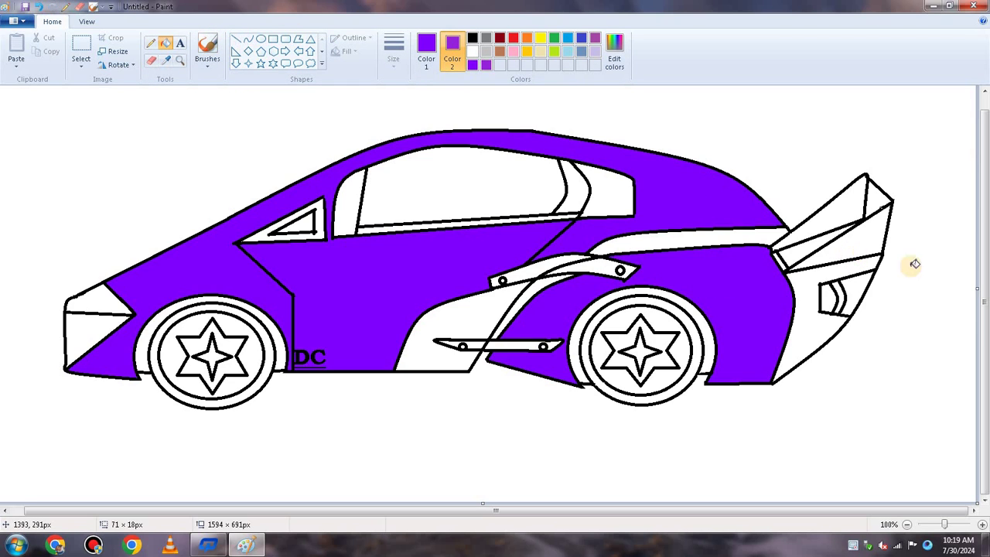
left_click(818, 334)
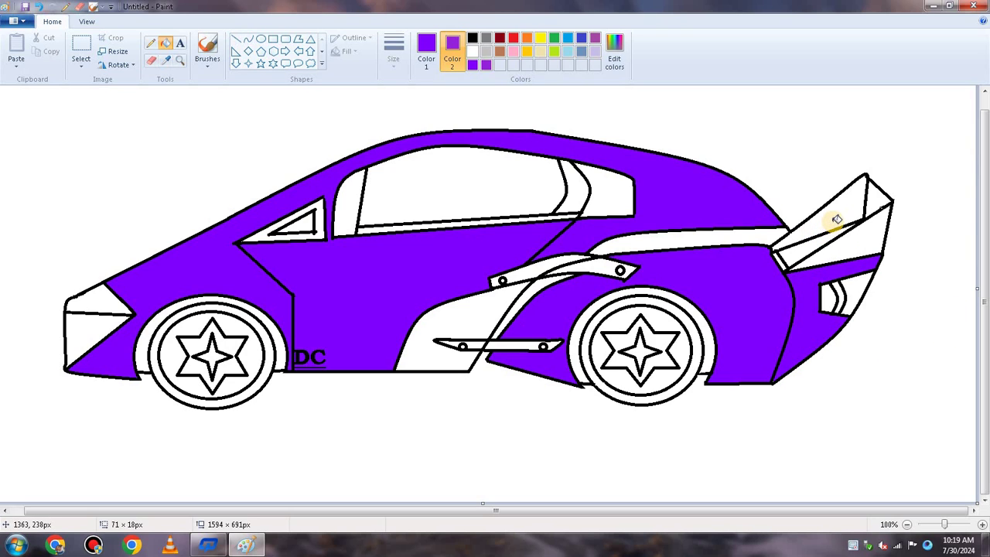
left_click(92, 326)
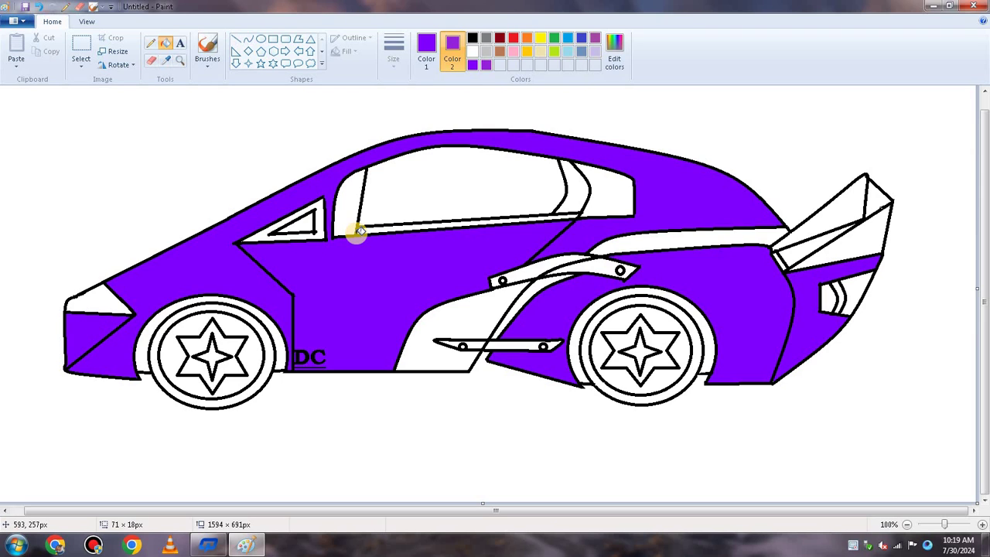
- Set both the secondary and the primary colour to black
left_click(473, 38)
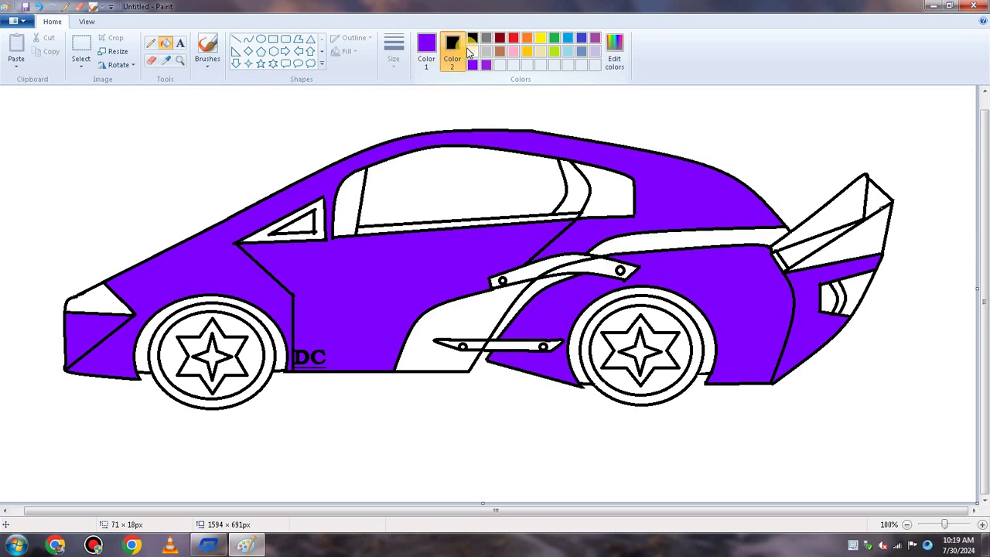
left_click(426, 48)
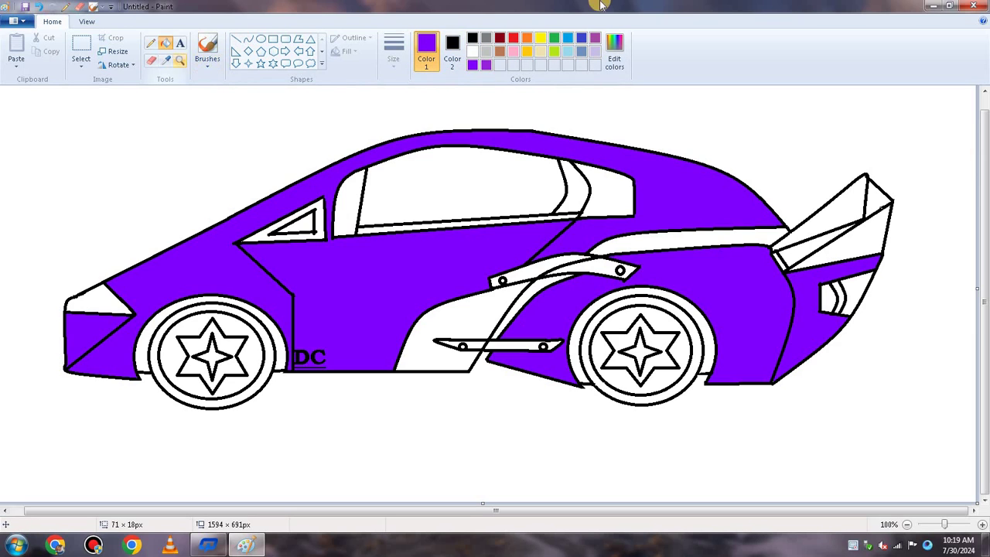
left_click(473, 38)
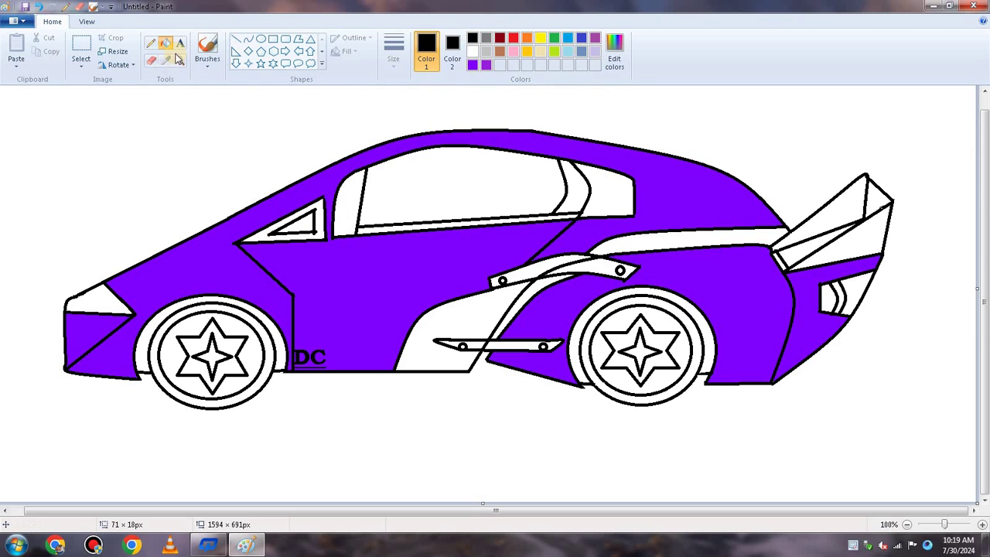
- Fill the frame of the small triangular front window with black and pencil over the white speck at its front tip
left_click(319, 212)
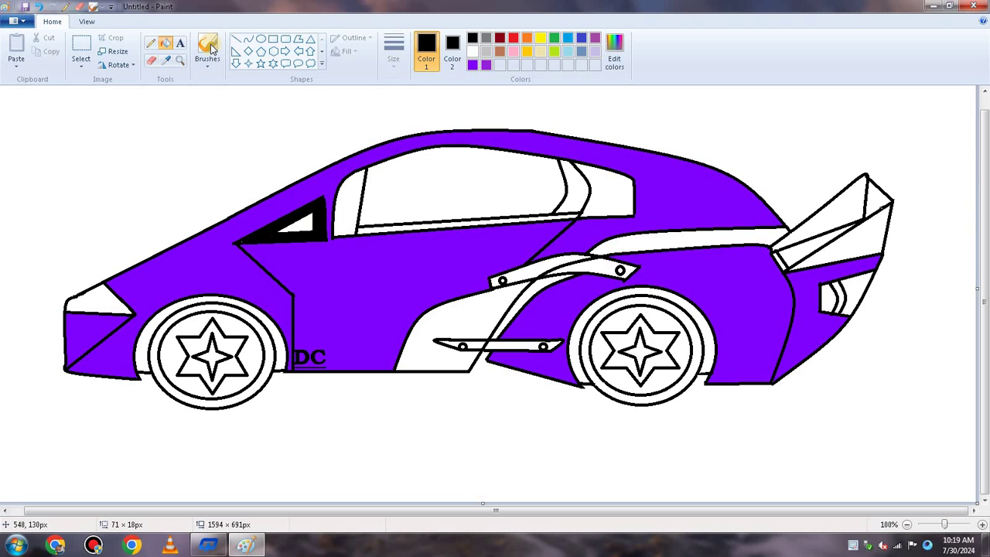
left_click(179, 60)
left_click(234, 230)
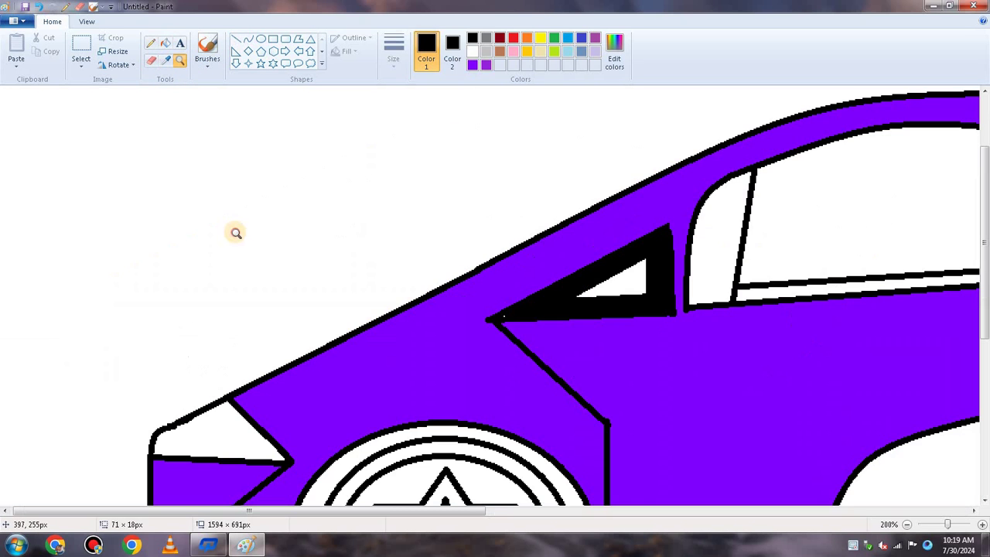
left_click(502, 317)
left_click(432, 249)
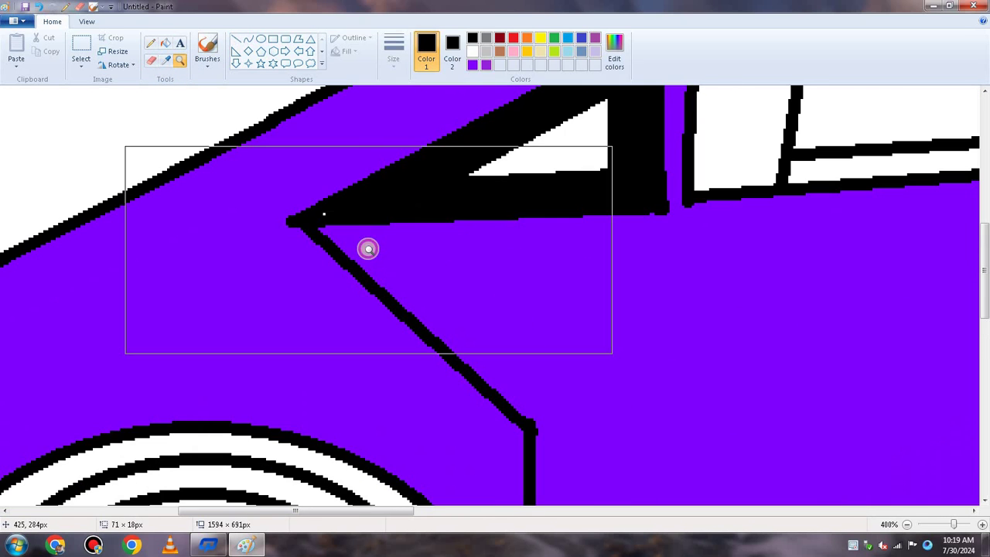
left_click(171, 44)
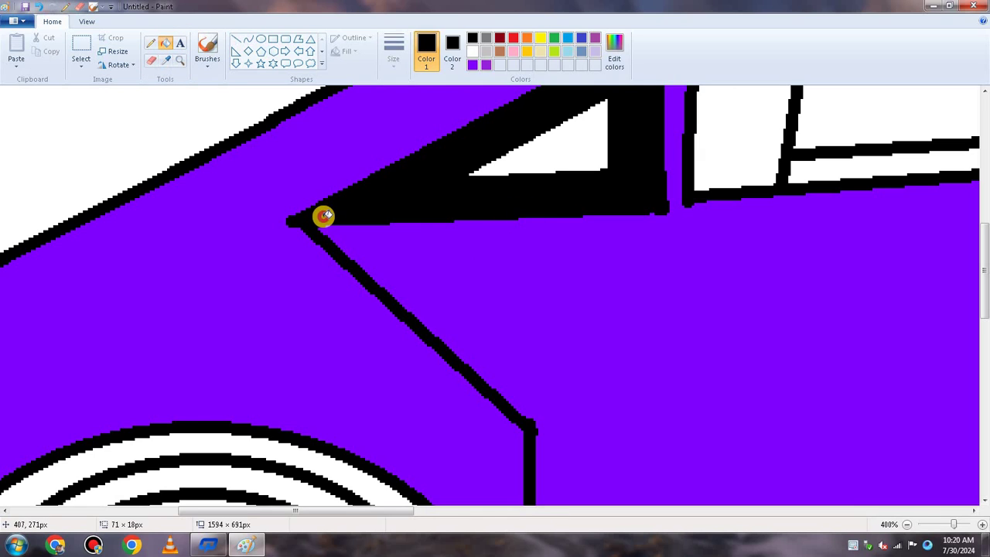
left_click(150, 43)
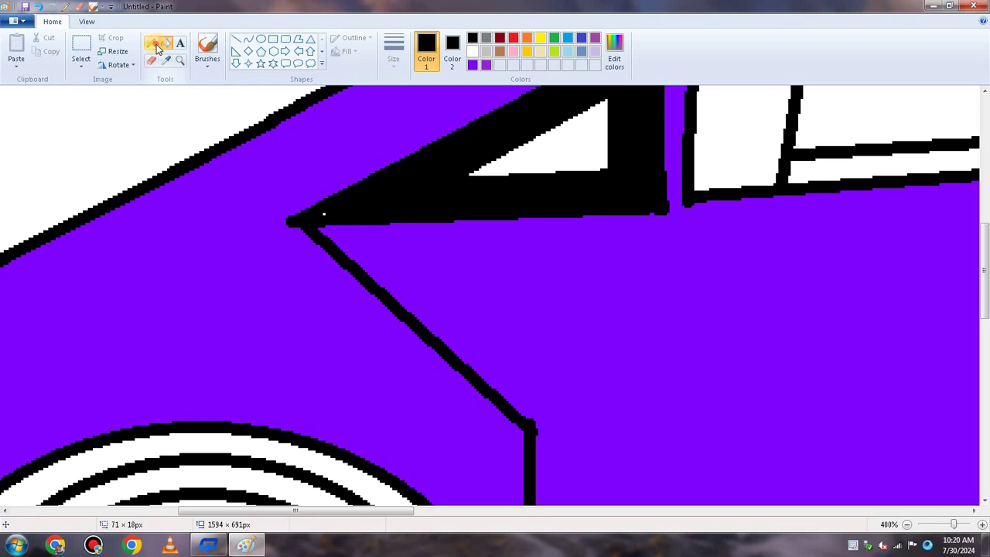
mouse_move(287, 217)
left_mouse_down()
mouse_move(323, 215)
mouse_move(338, 202)
left_mouse_up()
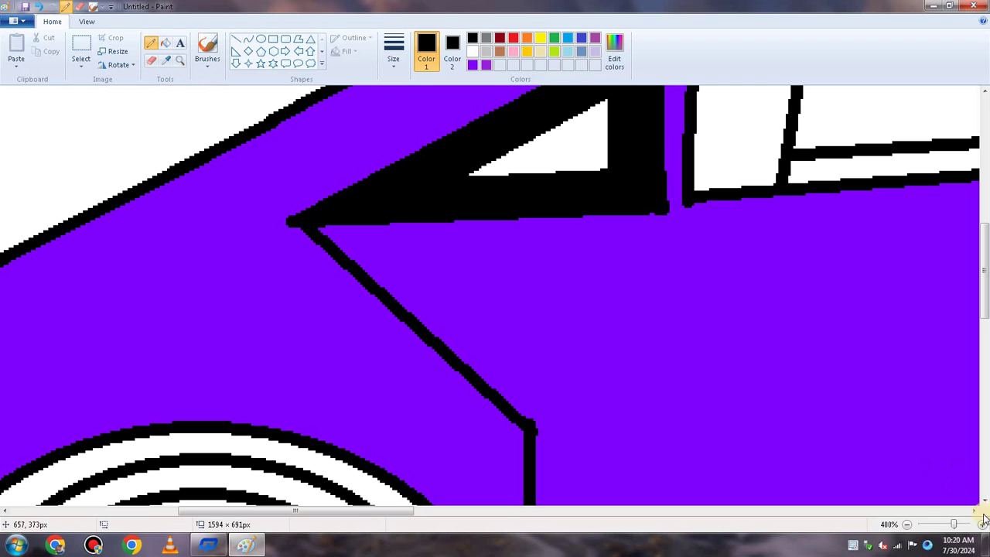
- Fill the side window's front strip and rear quarter section with black, undoing the black fill of the curved strip between them
left_click(941, 526)
left_click(940, 526)
left_click(941, 526)
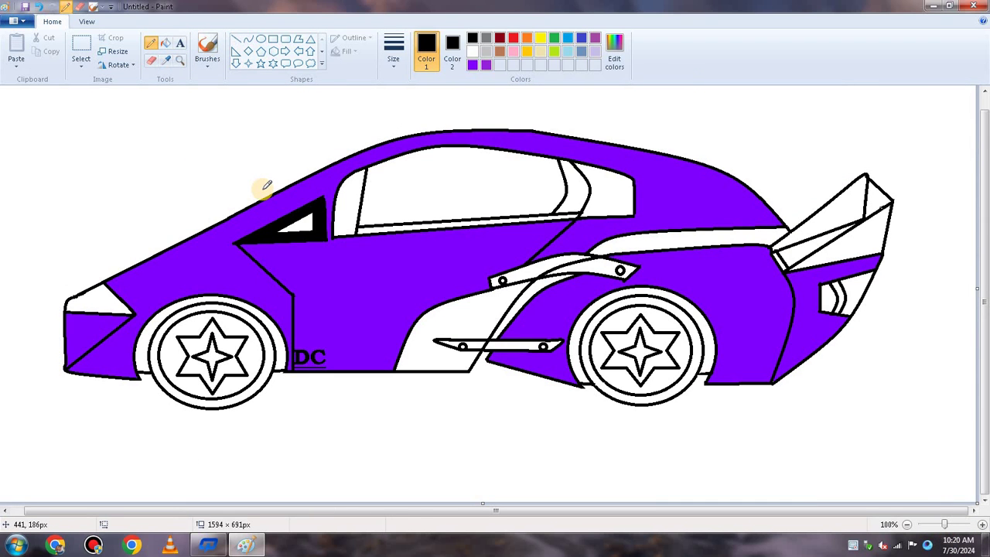
left_click(168, 45)
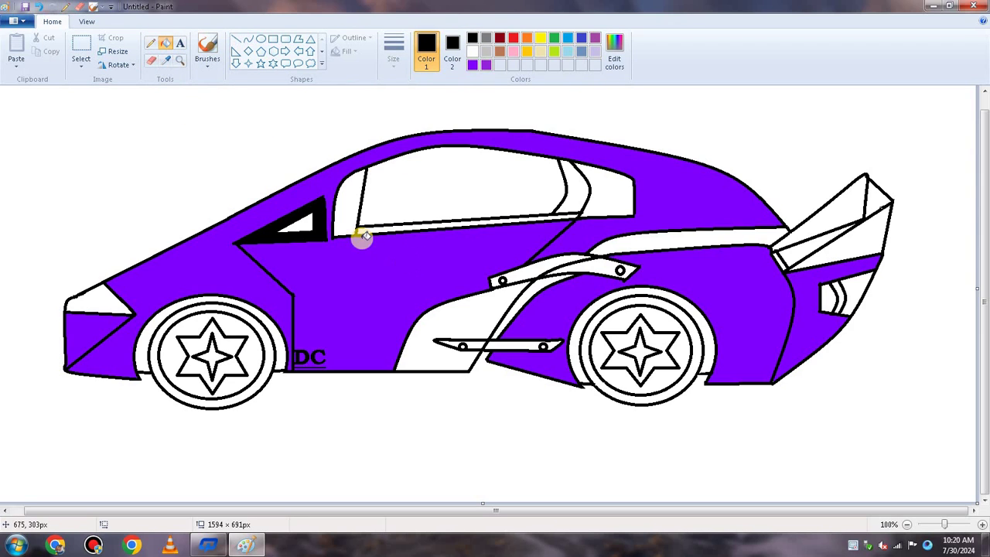
left_click(350, 203)
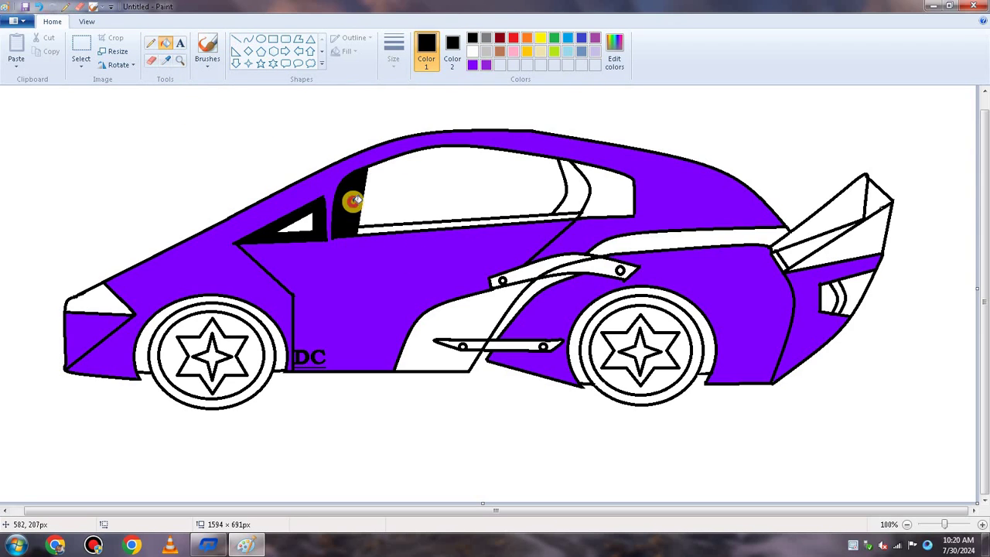
left_click(580, 197)
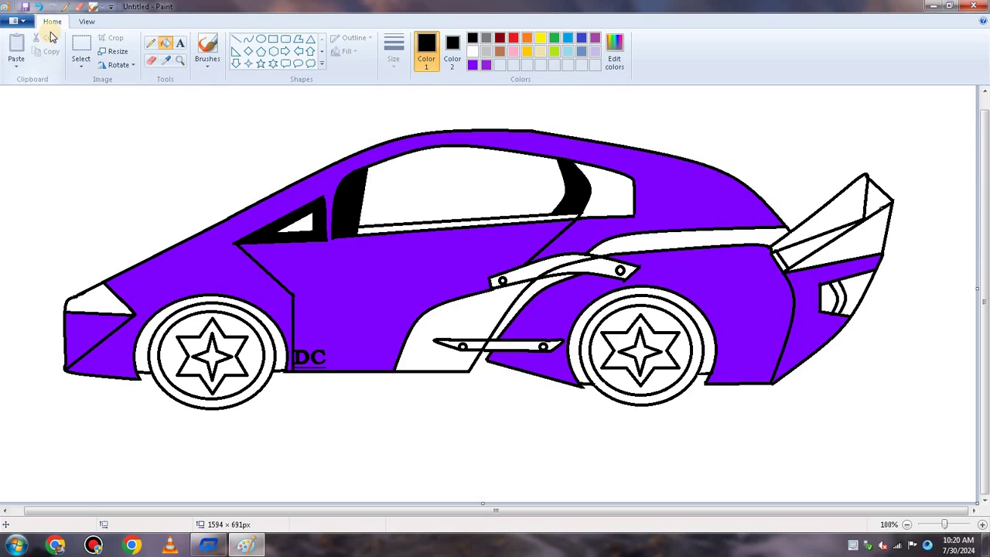
left_click(34, 8)
left_click(611, 189)
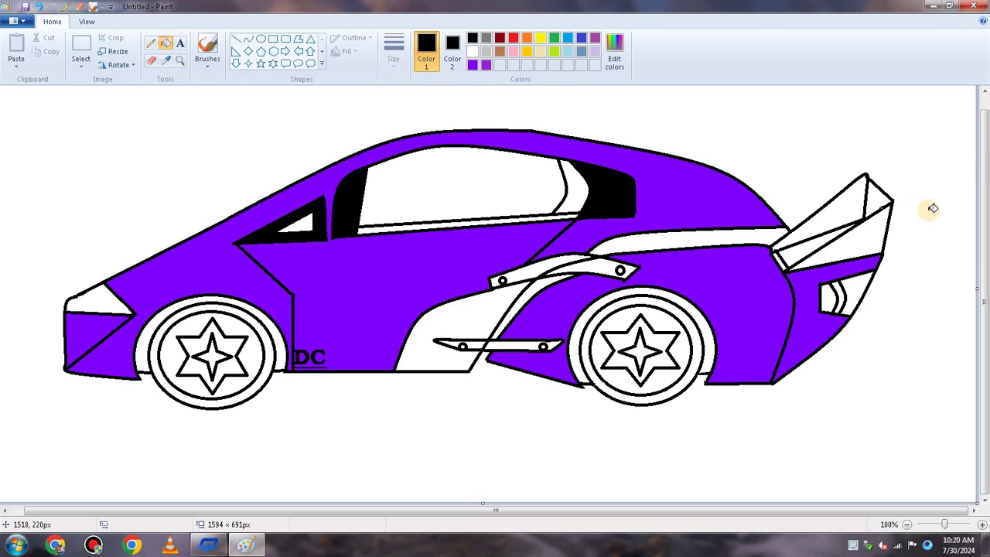
- Pencil over the white speck at the upper front corner of the black rear window section in black
left_click(179, 59)
left_click(603, 167)
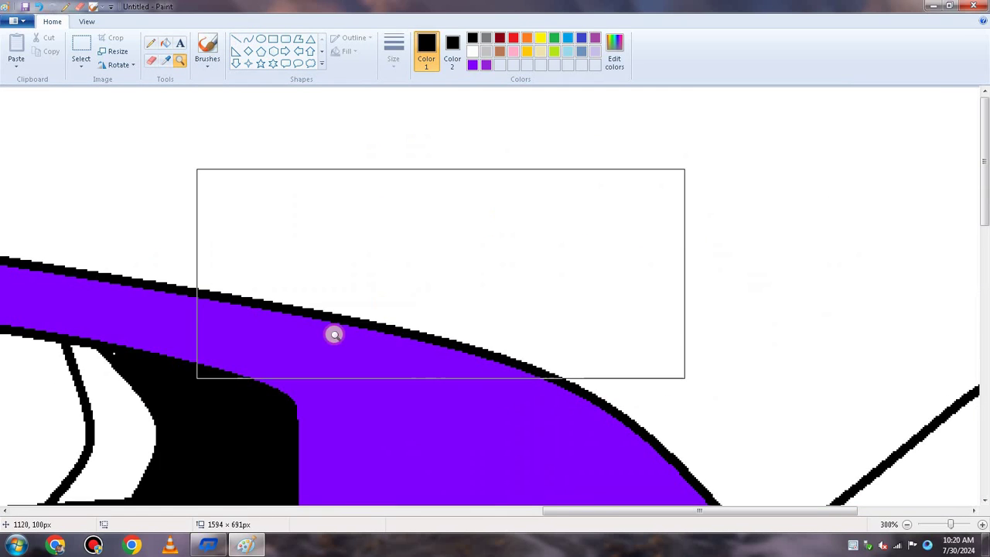
left_click(132, 369)
scroll(522, 180, "up", 3)
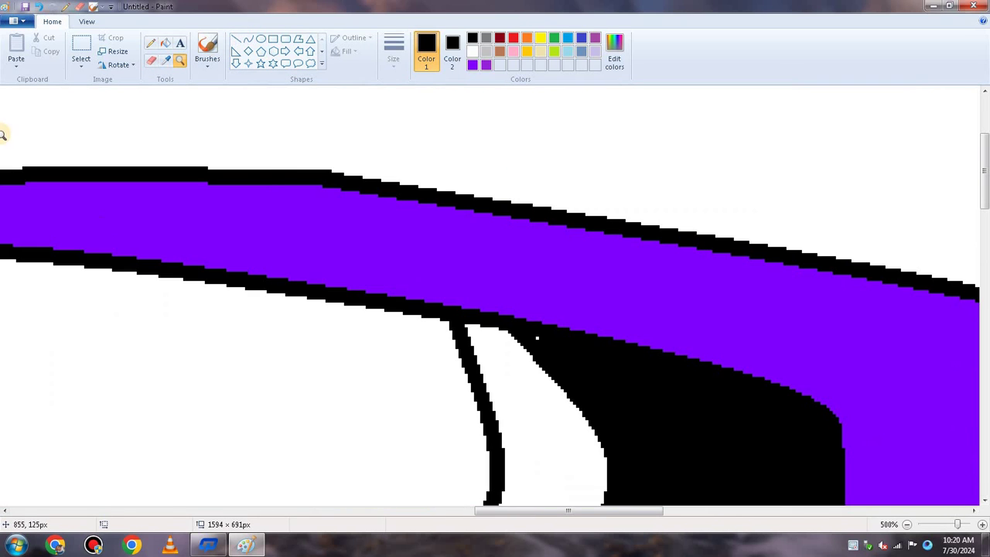
left_click(151, 43)
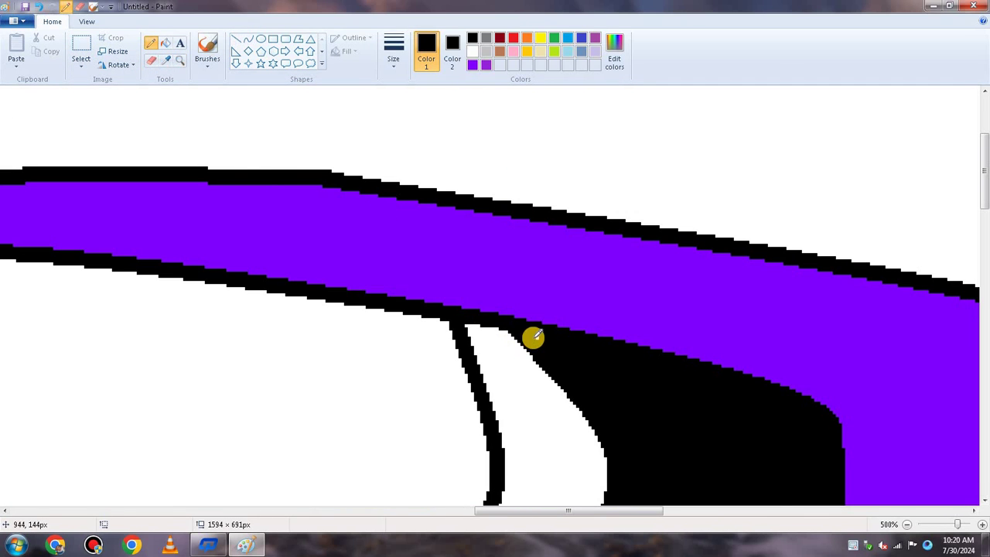
- Fill the main side window, the curved strip behind it and the small triangular front pane with dark grey
left_click(179, 60)
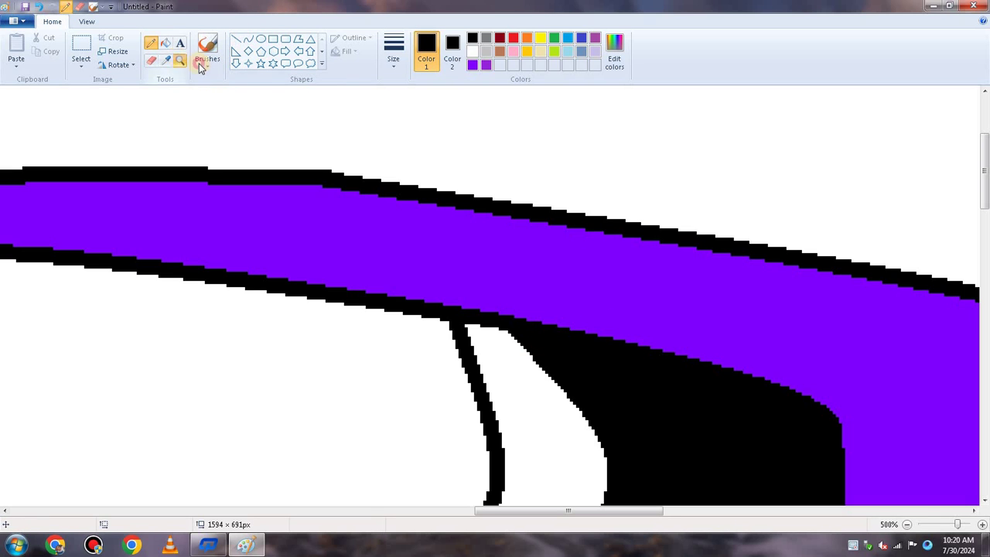
left_click(945, 525)
left_click(945, 525)
left_click(945, 526)
right_click(890, 438)
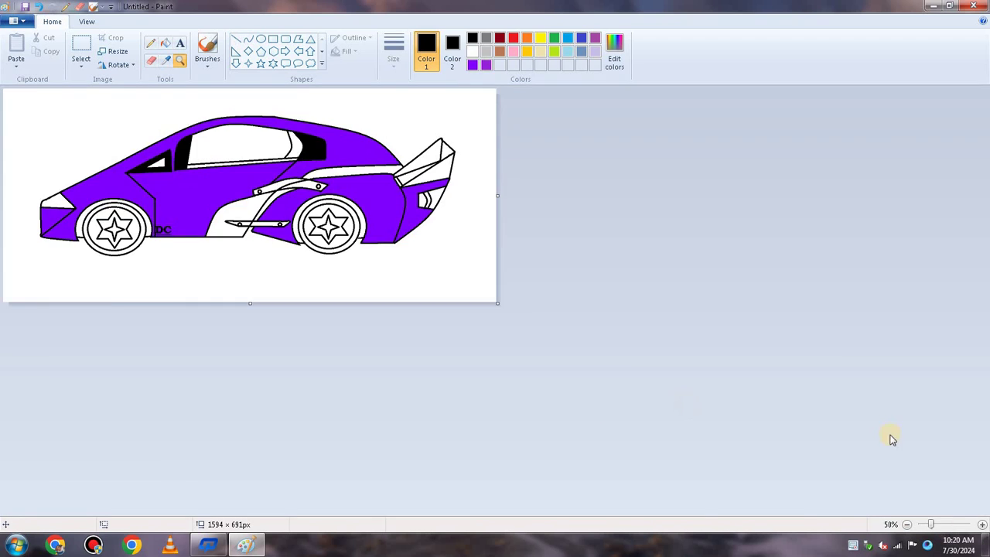
left_click(689, 385)
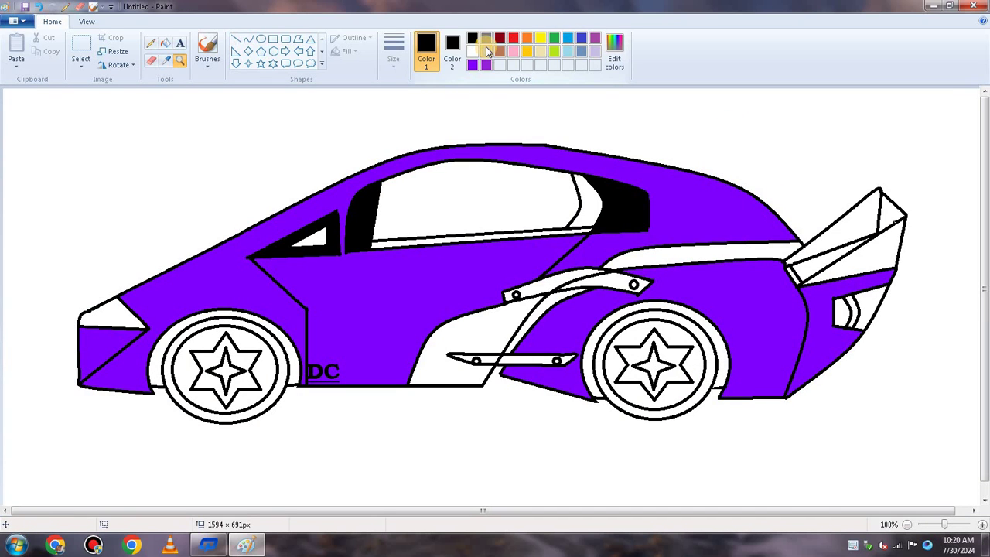
left_click(487, 38)
left_click(166, 42)
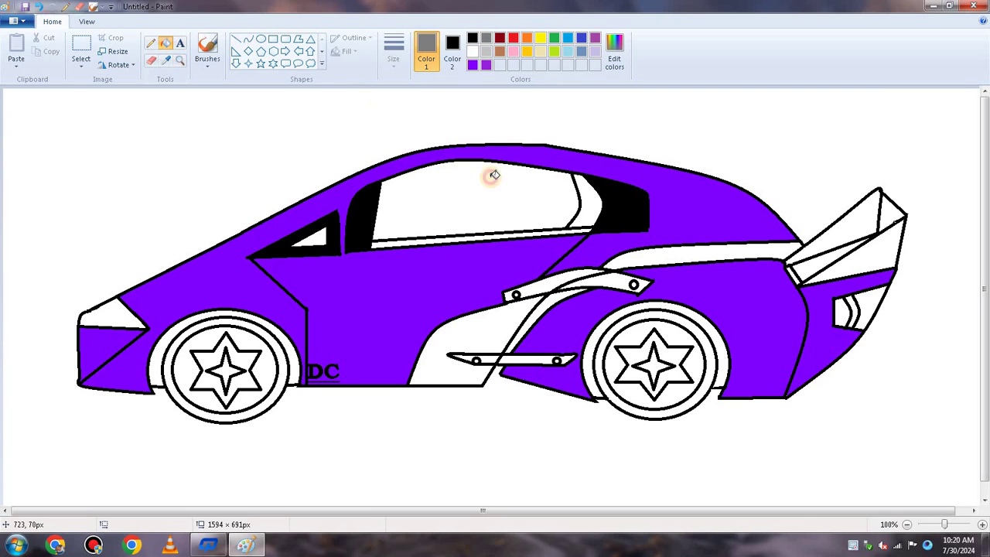
left_click(515, 185)
left_click(597, 202)
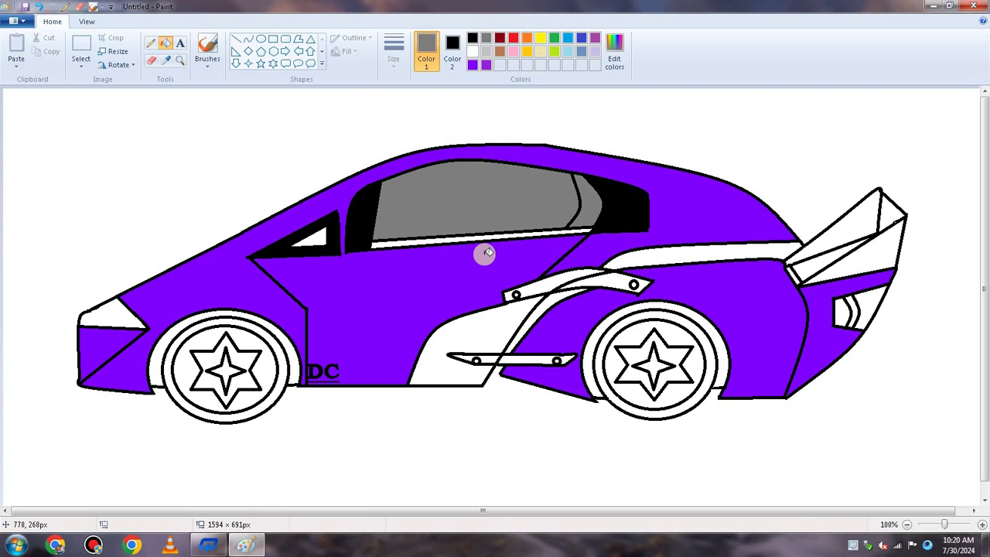
left_click(317, 232)
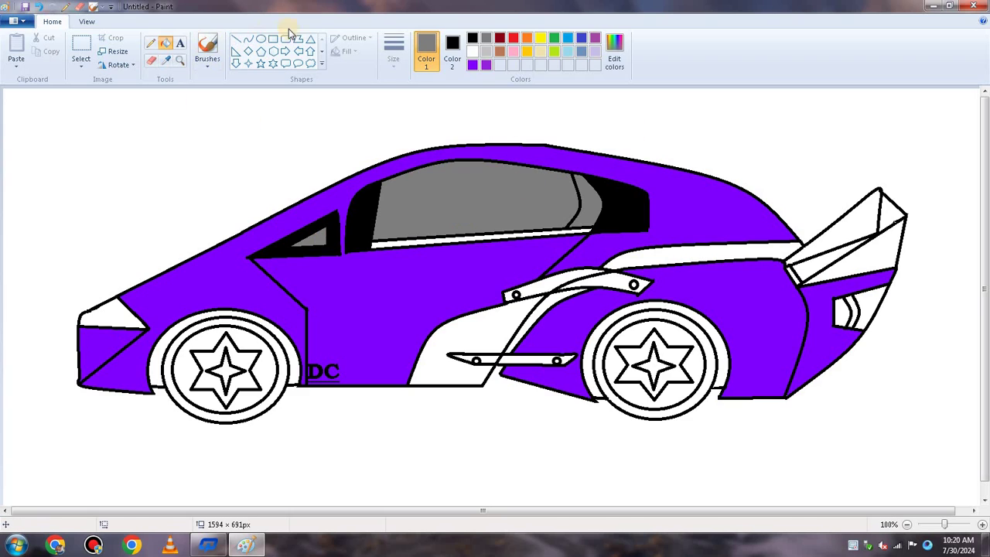
- Fill the strip below the side window, the narrow curved strip behind the side scoop and the band above the rear fender with black
left_click(472, 37)
left_click(492, 243)
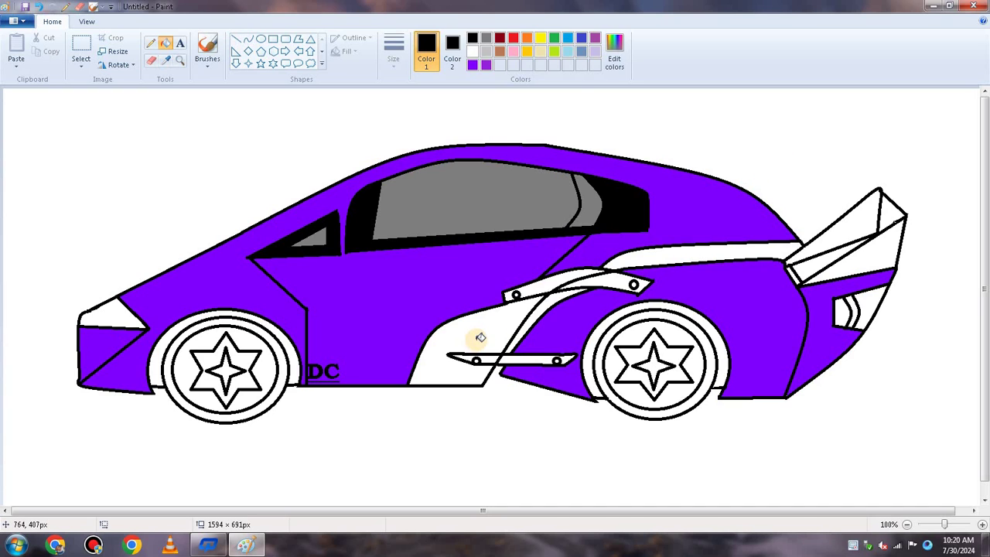
left_click(544, 304)
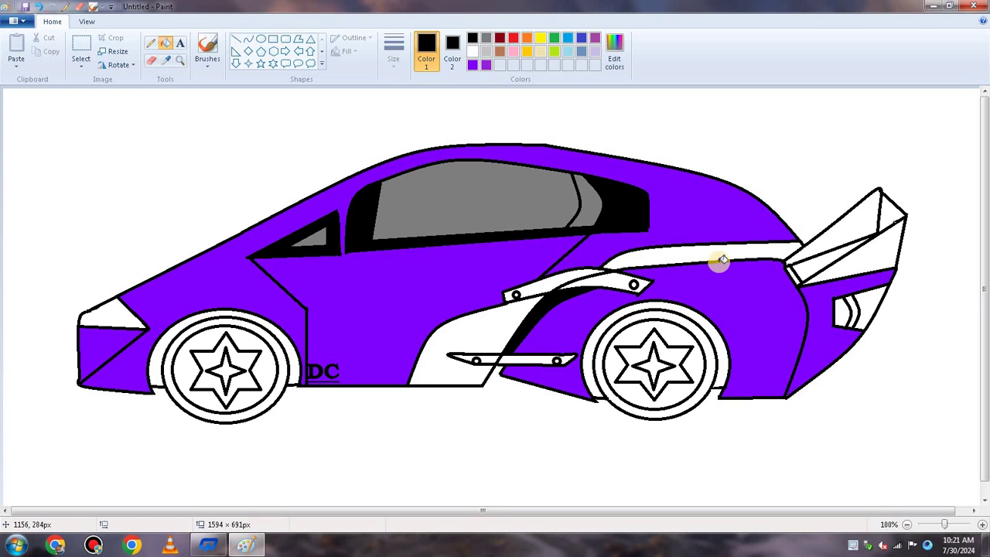
left_click(657, 260)
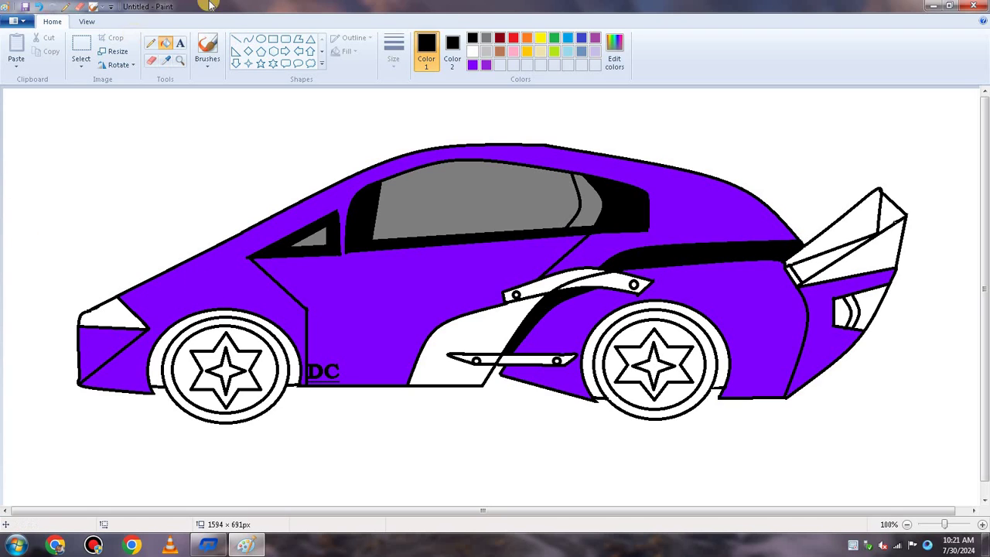
- Fill the headlight, the rearmost section of the taillight and the rear wheel's six-pointed star with light grey
left_click(486, 51)
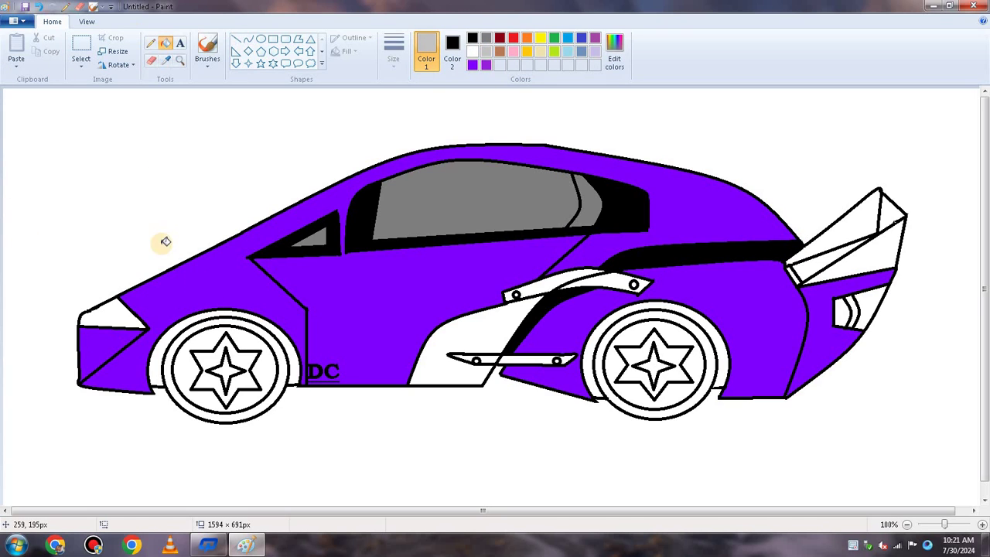
left_click(116, 309)
left_click(853, 310)
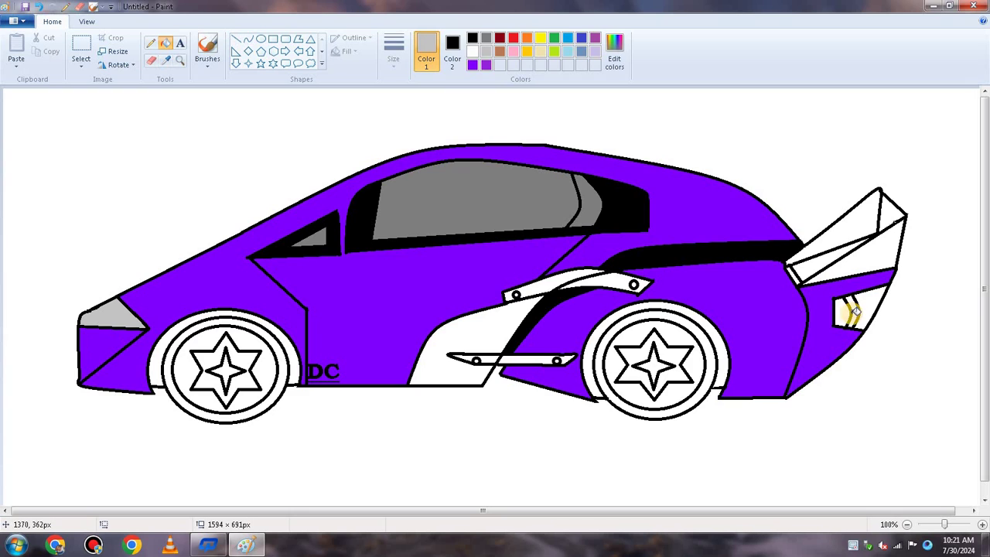
left_click(870, 305)
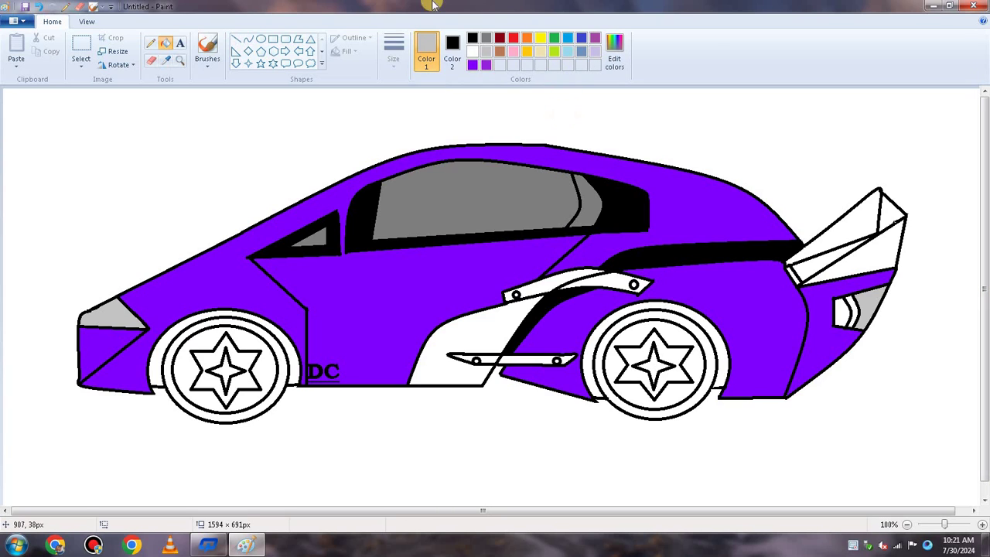
left_click(452, 52)
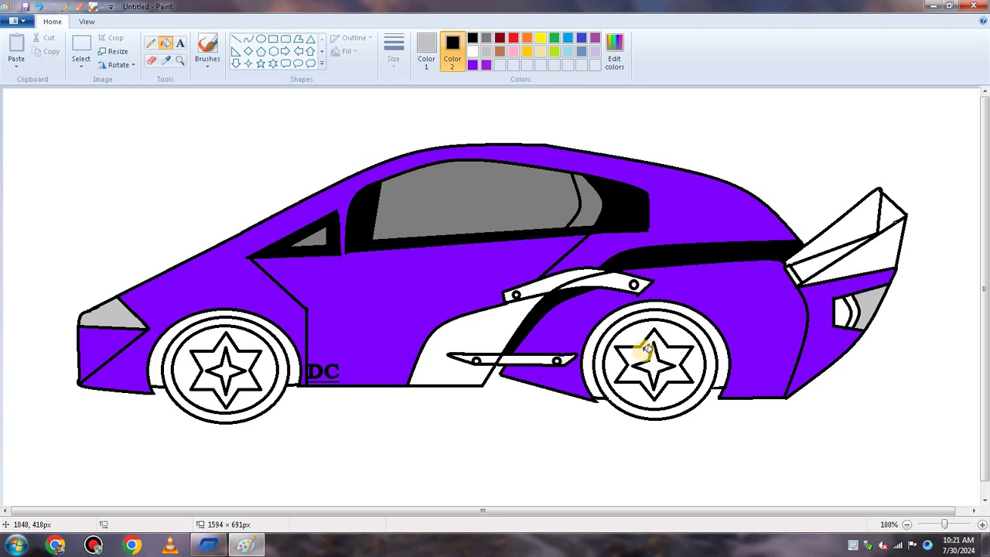
left_click(644, 350)
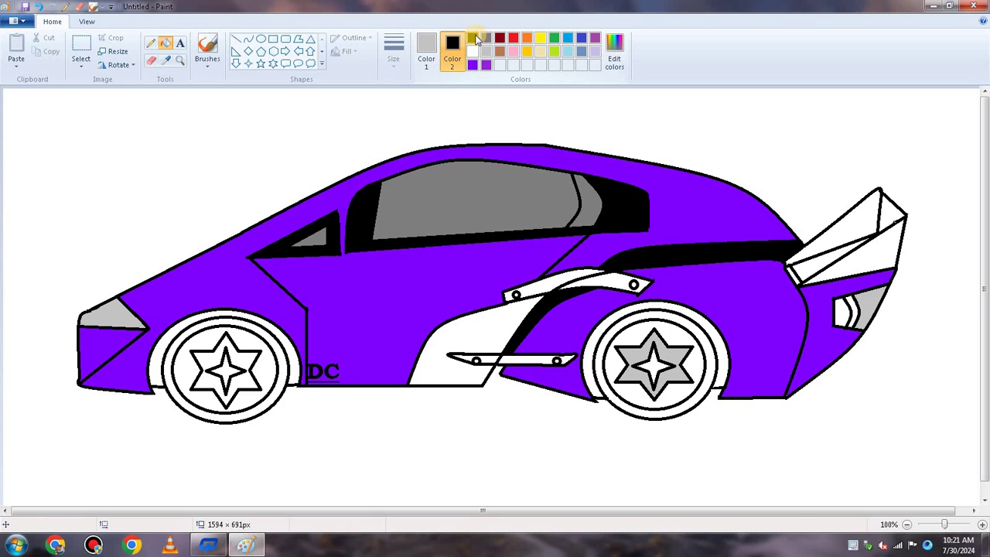
- Fill the rear wheel's inner ring outline, its tyre and the area around the star with light grey
left_click(426, 51)
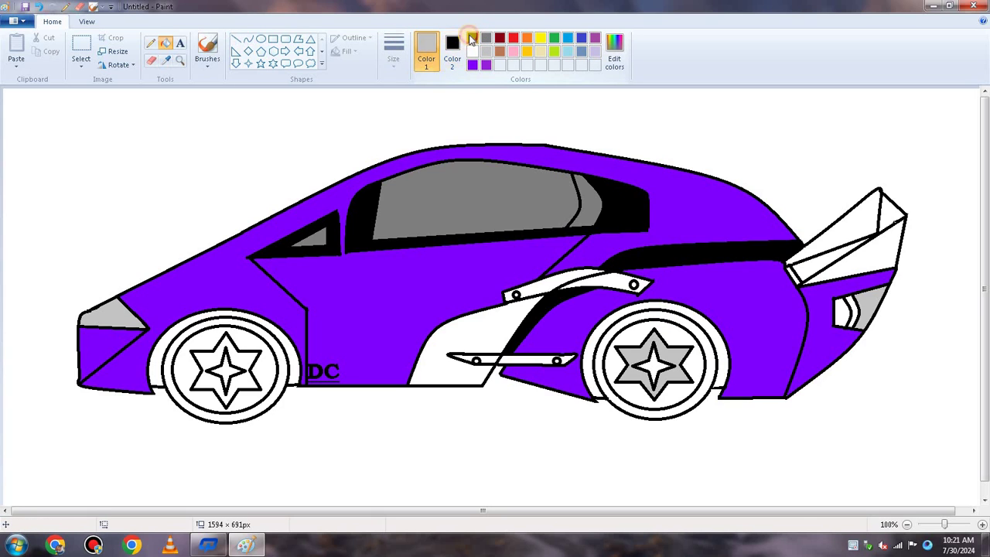
left_click(671, 319)
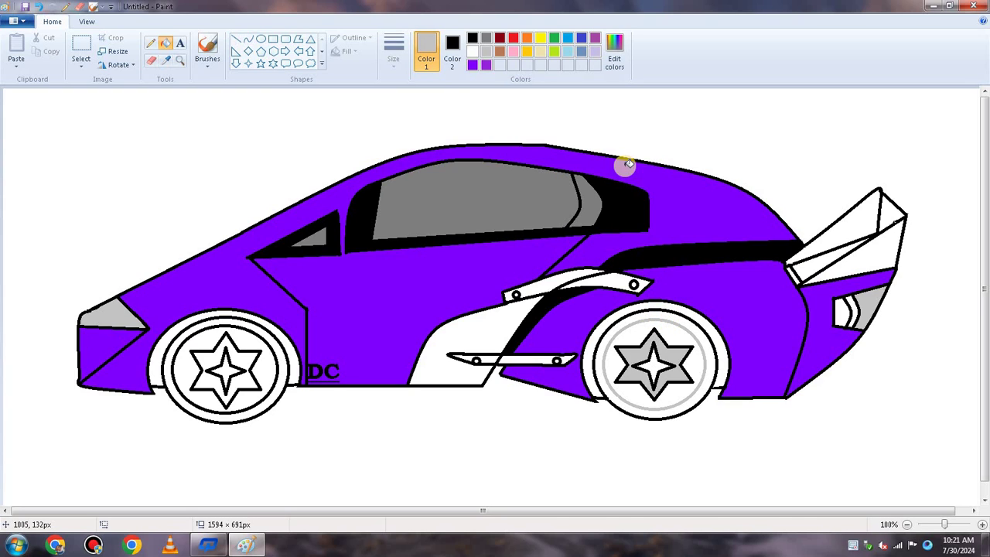
left_click(678, 316)
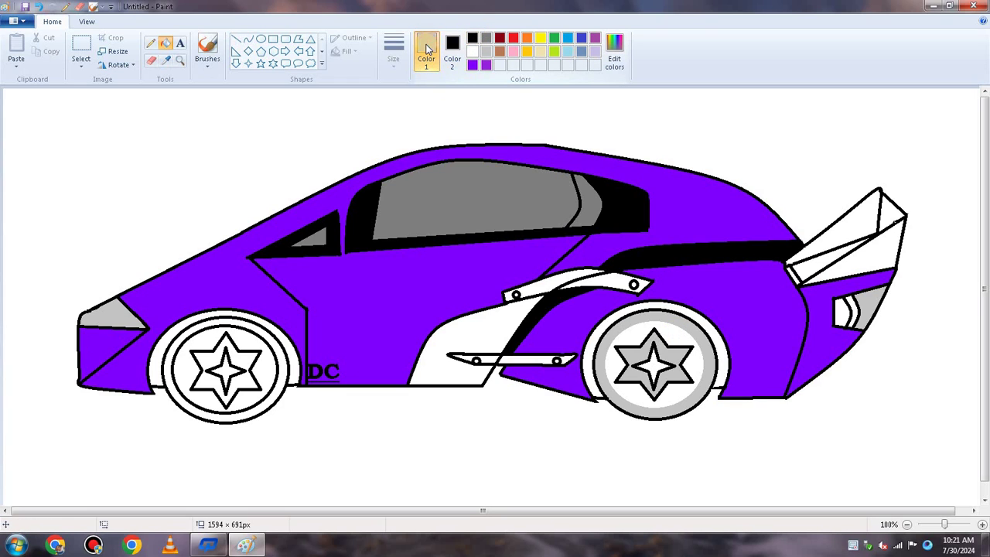
left_click(453, 47)
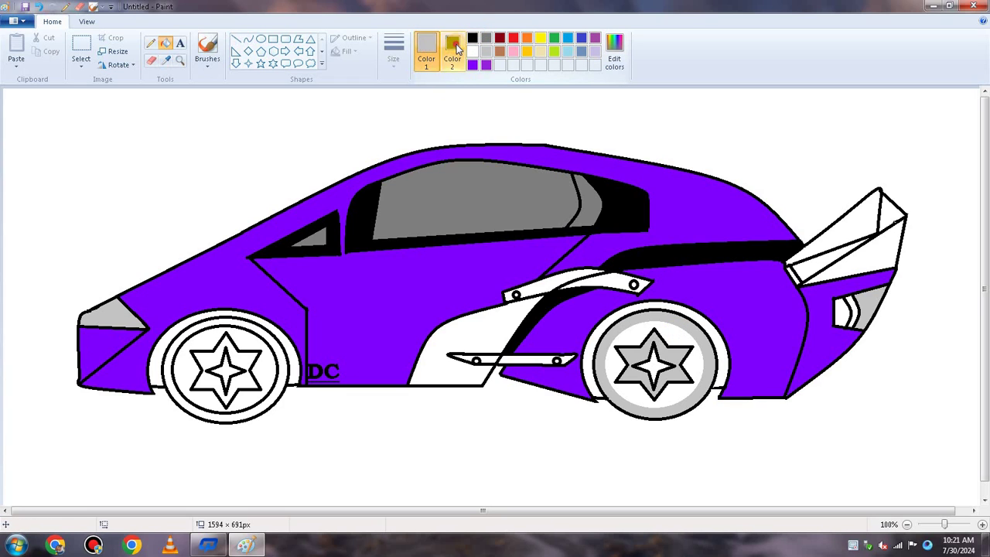
left_click(679, 332)
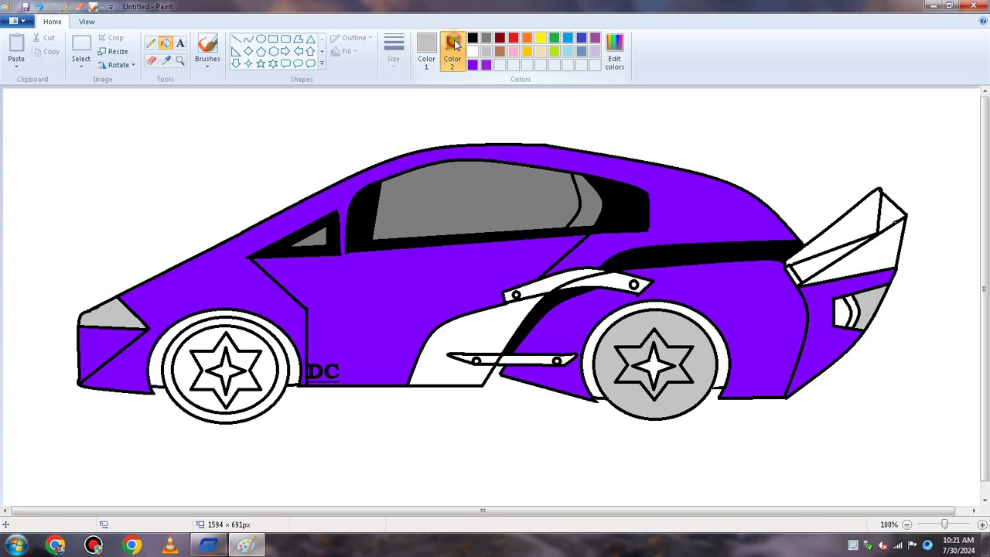
- Set the primary colour to black and fill the rear wheel's tyre and rim area around the star with it
left_click(427, 46)
left_click(472, 38)
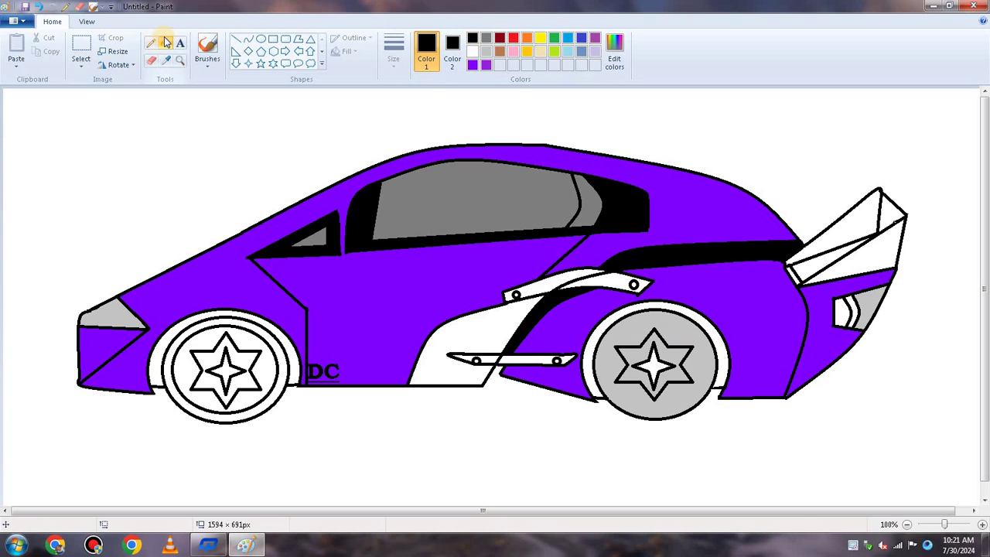
left_click(664, 326)
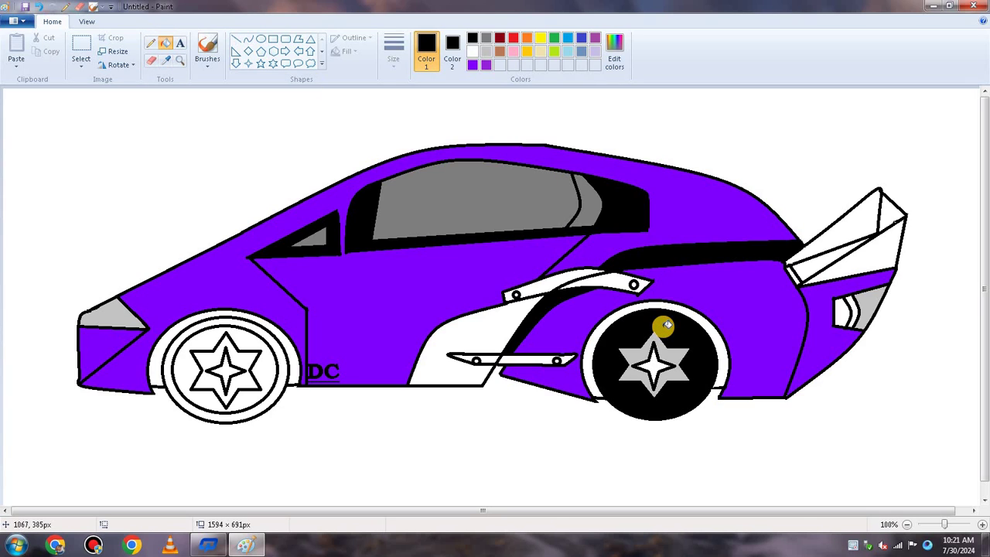
- Undo the latest fills on the rear wheel's tyre and rim, and fill only the tyre with black
left_click(36, 7)
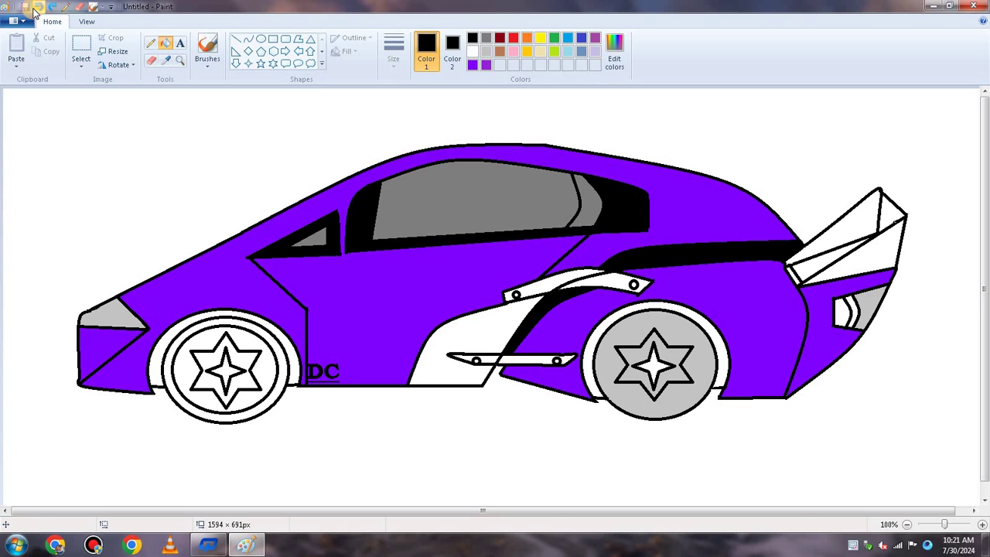
left_click(36, 7)
left_click(34, 7)
left_click(34, 7)
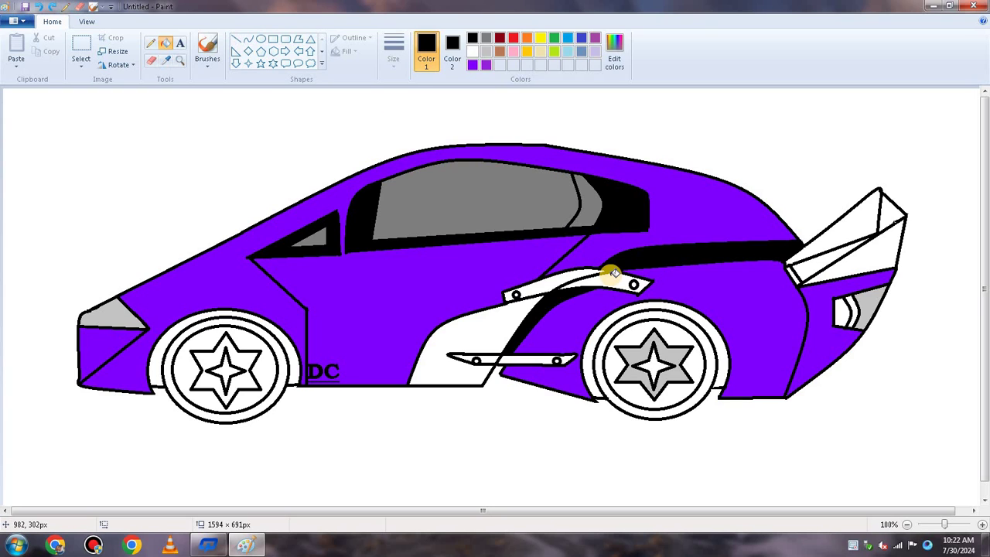
left_click(666, 316)
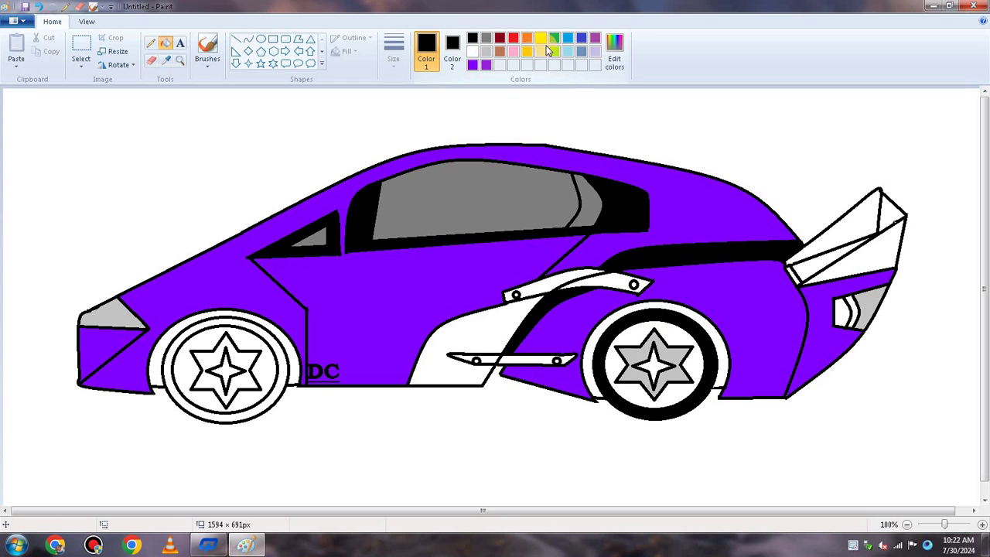
left_click(614, 51)
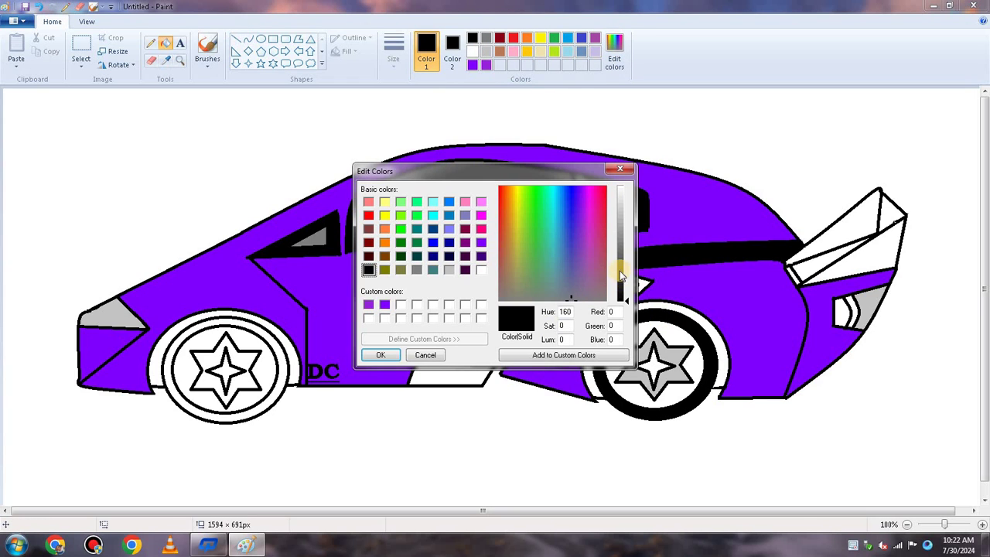
left_click_drag(621, 275, 624, 271)
left_click(620, 169)
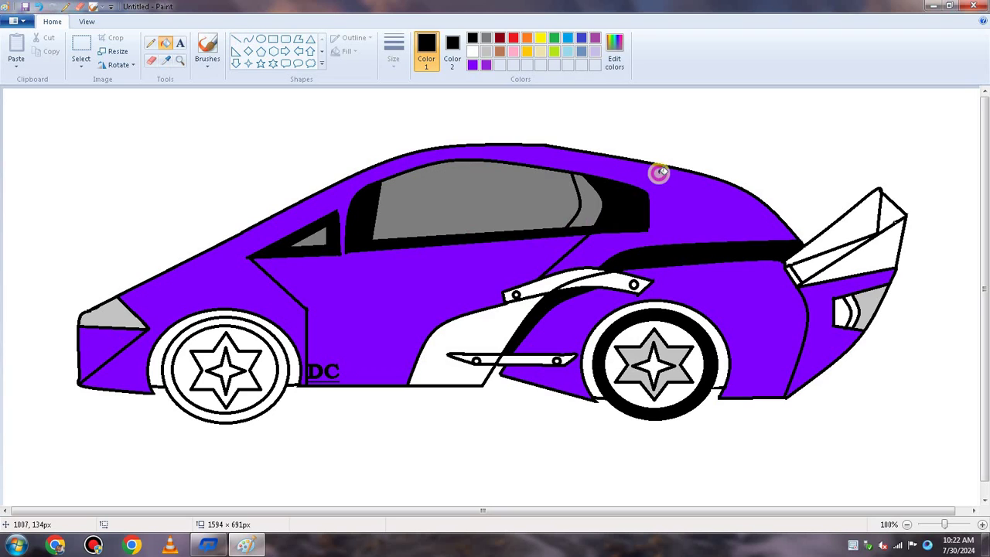
left_click(632, 334)
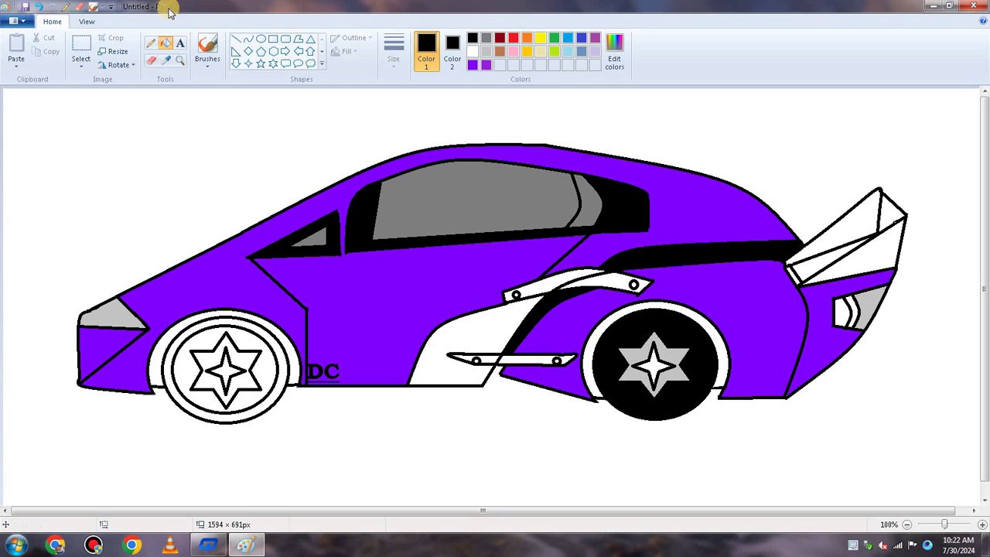
left_click(38, 6)
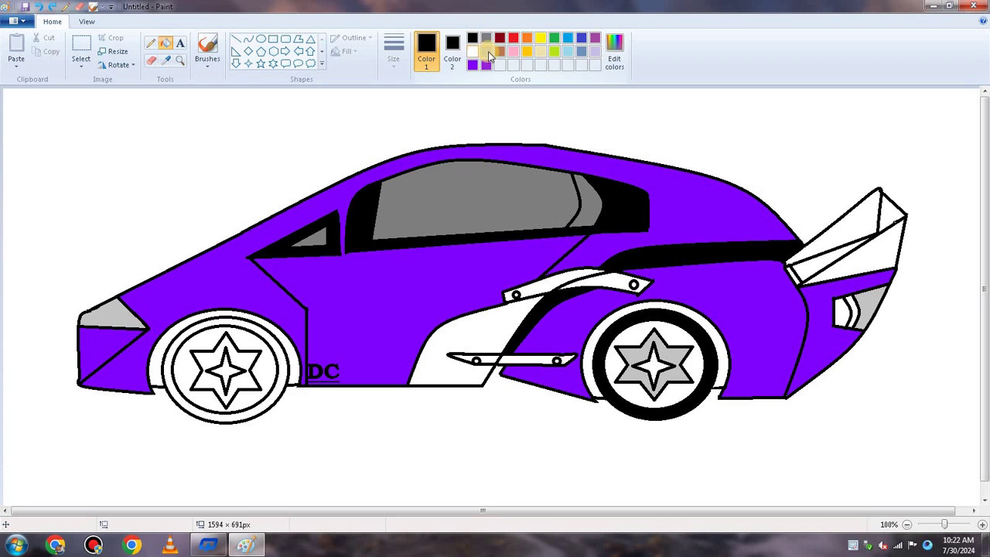
- Fill the rear wheel's rim around the star with dark grey and the front wheel's tyre with black
left_click(487, 43)
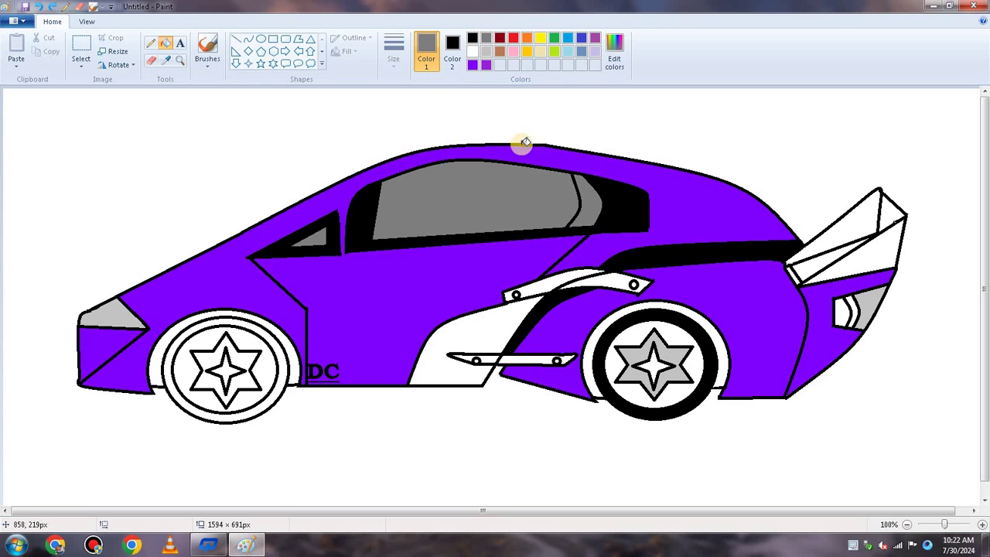
left_click(639, 334)
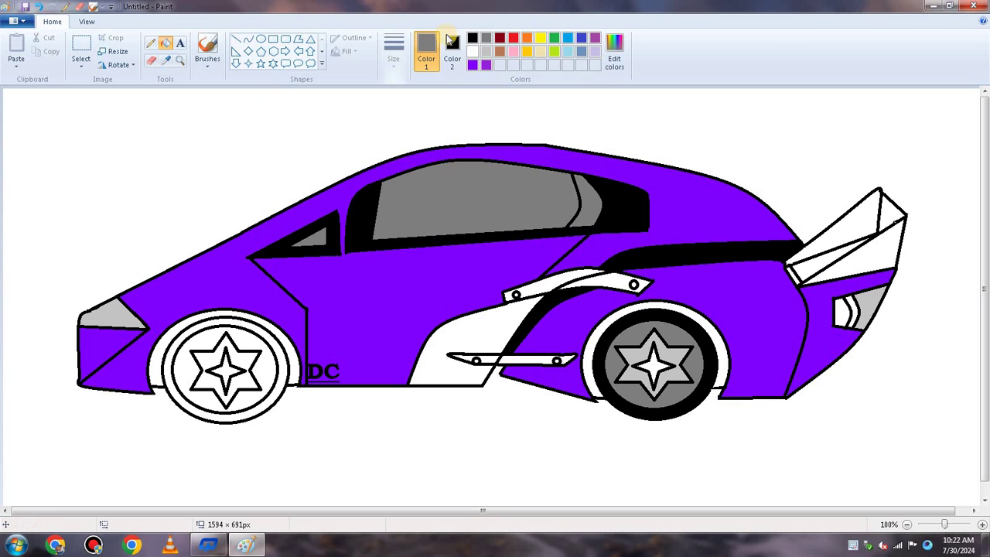
left_click(472, 37)
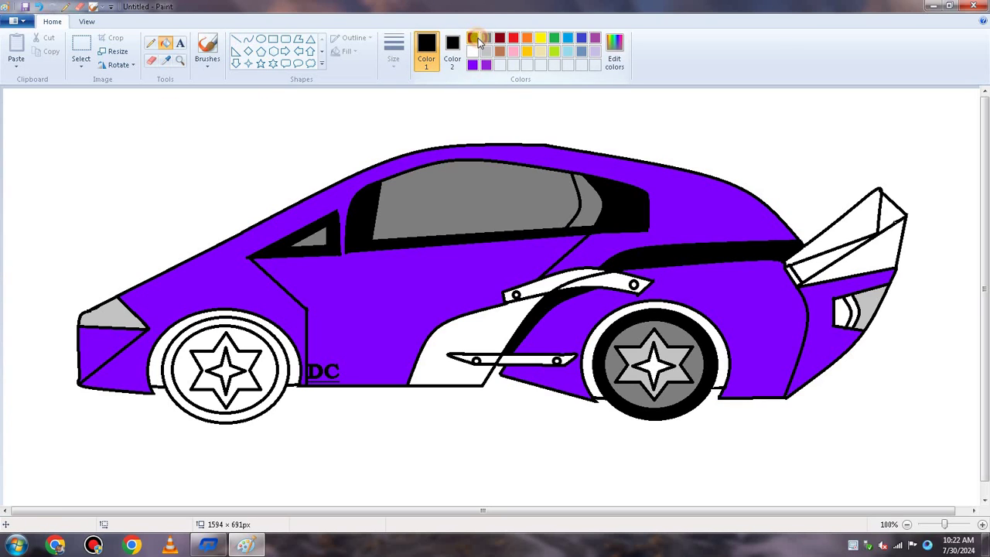
left_click(179, 342)
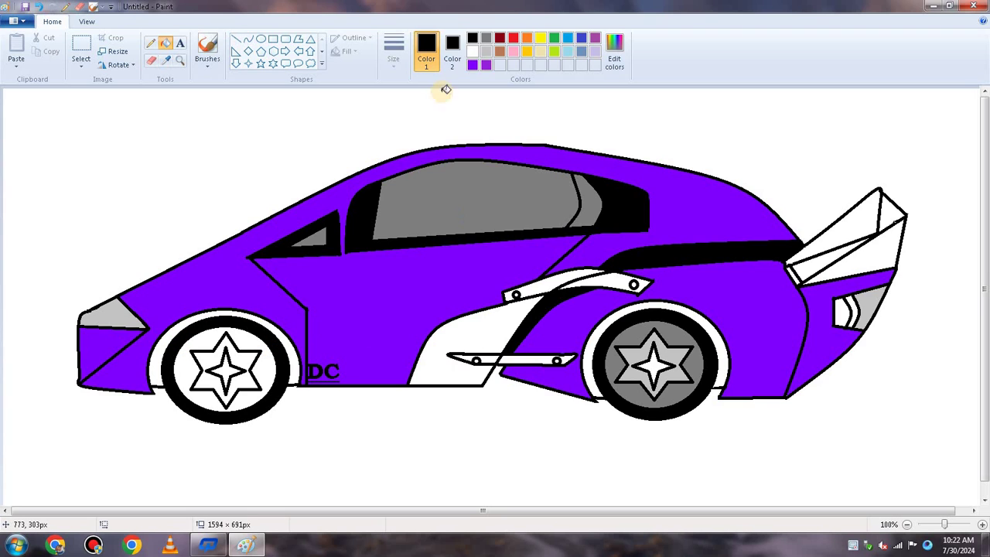
- Fill the front wheel's rim around the star with dark grey and its six-pointed star with light grey
left_click(485, 38)
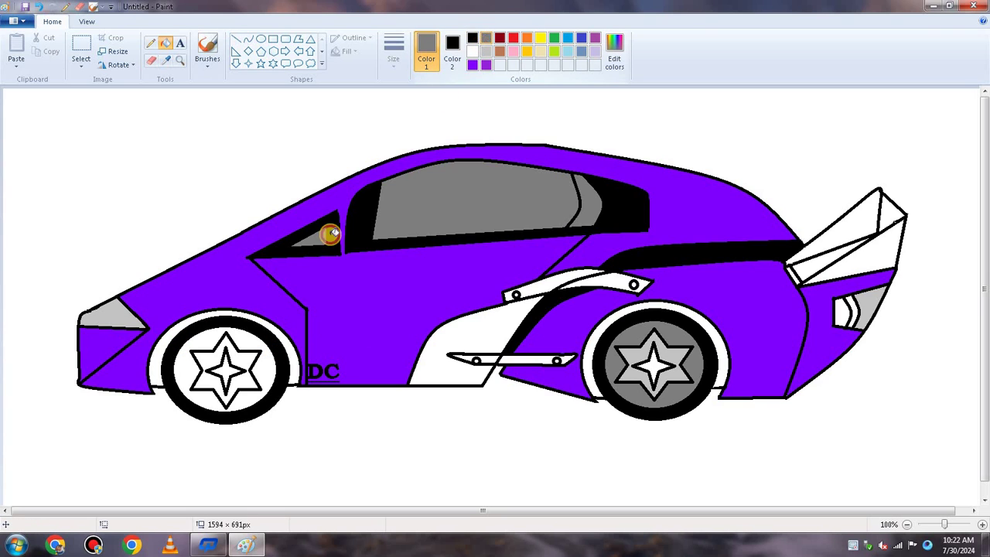
left_click(208, 345)
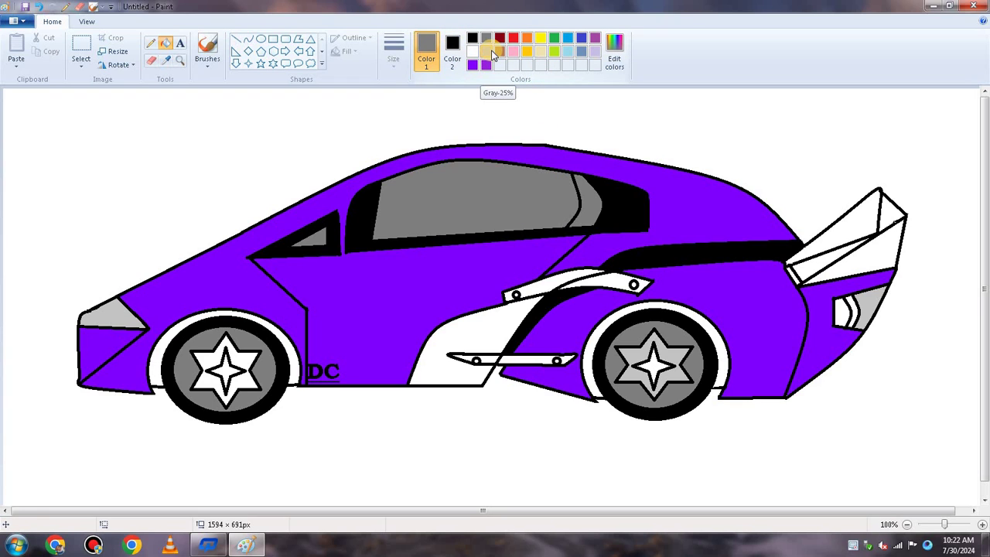
left_click(489, 53)
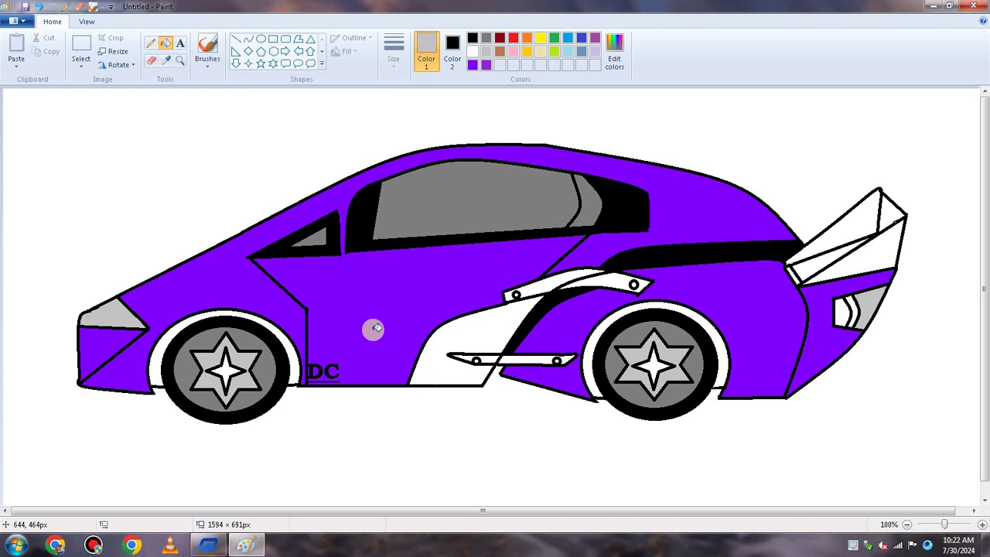
- Fill the small four-pointed stars at the centres of both wheels with black
left_click(472, 38)
left_click(225, 373)
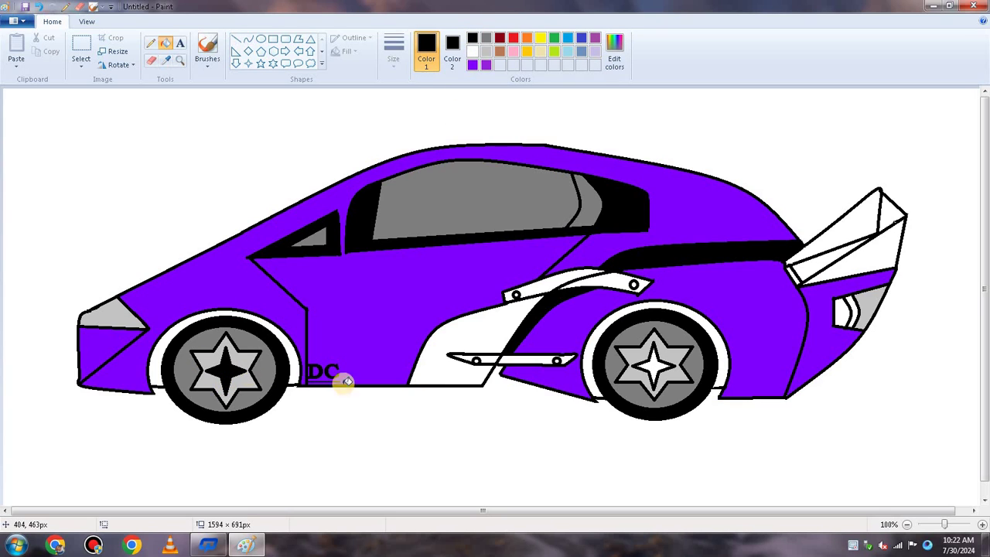
left_click(658, 358)
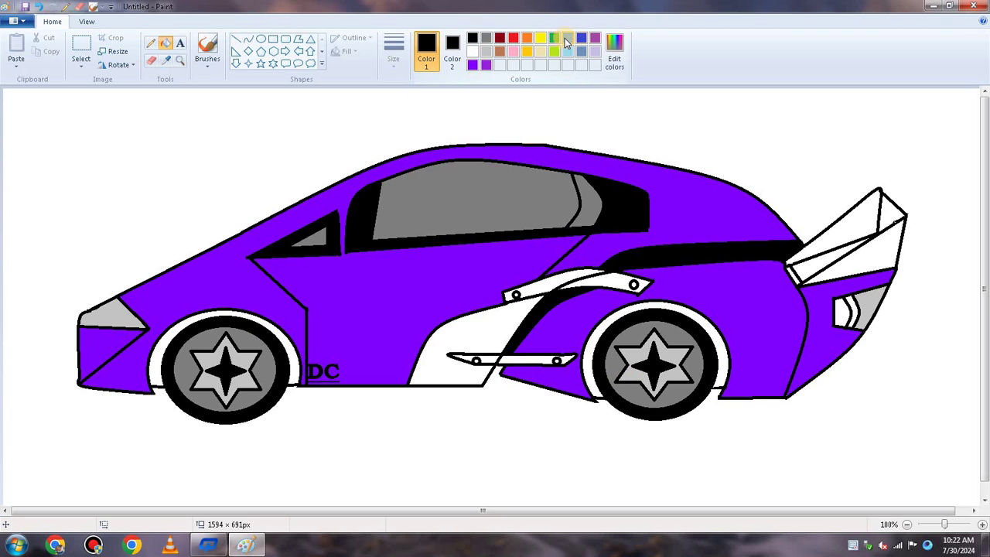
- Set the primary colour to dark red and fill the front and rear wheel arches with it
left_click(500, 37)
left_click(614, 53)
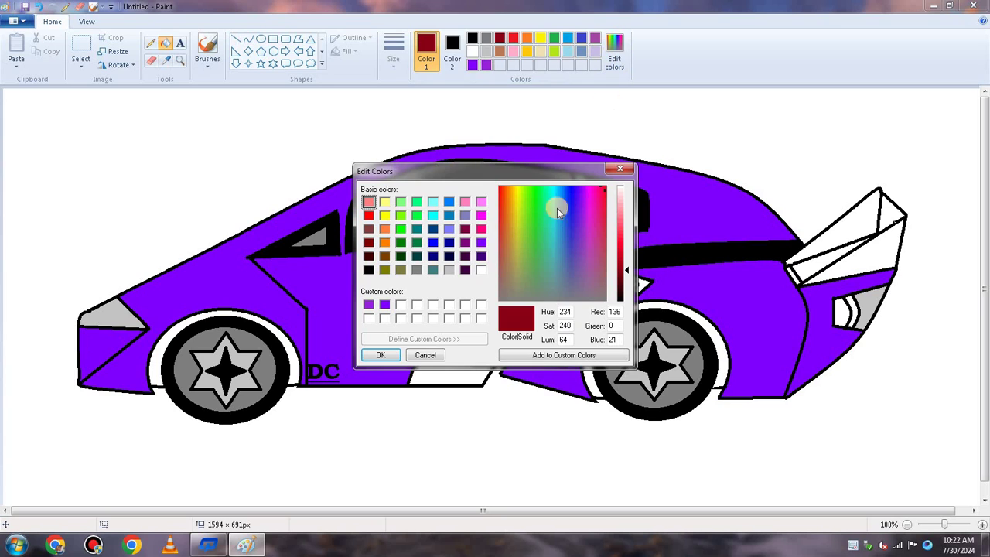
left_click(481, 215)
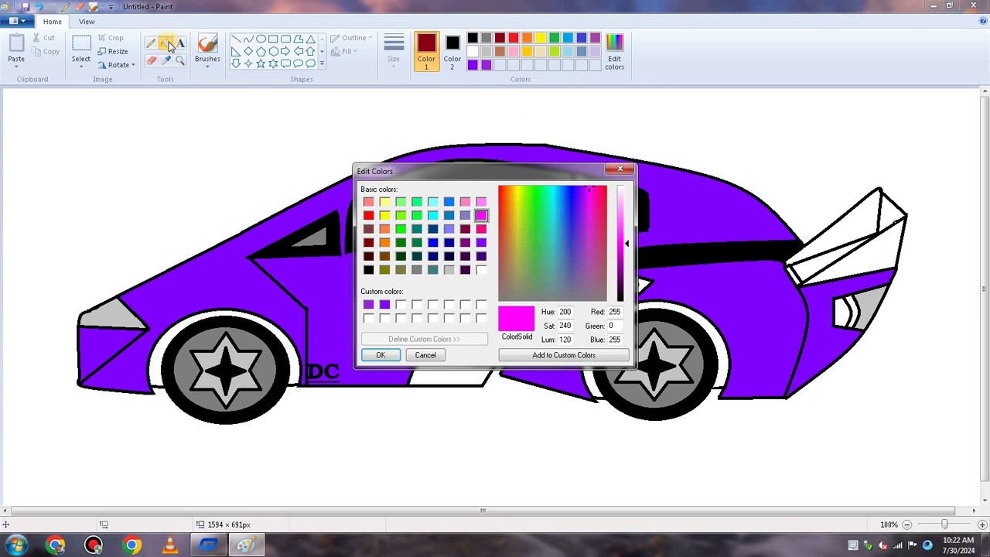
left_click(524, 354)
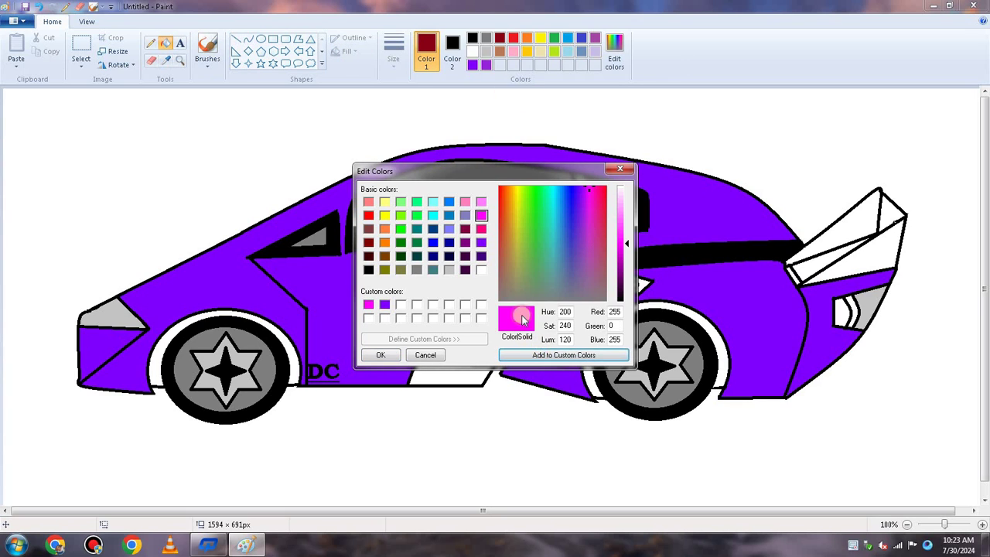
left_click(631, 166)
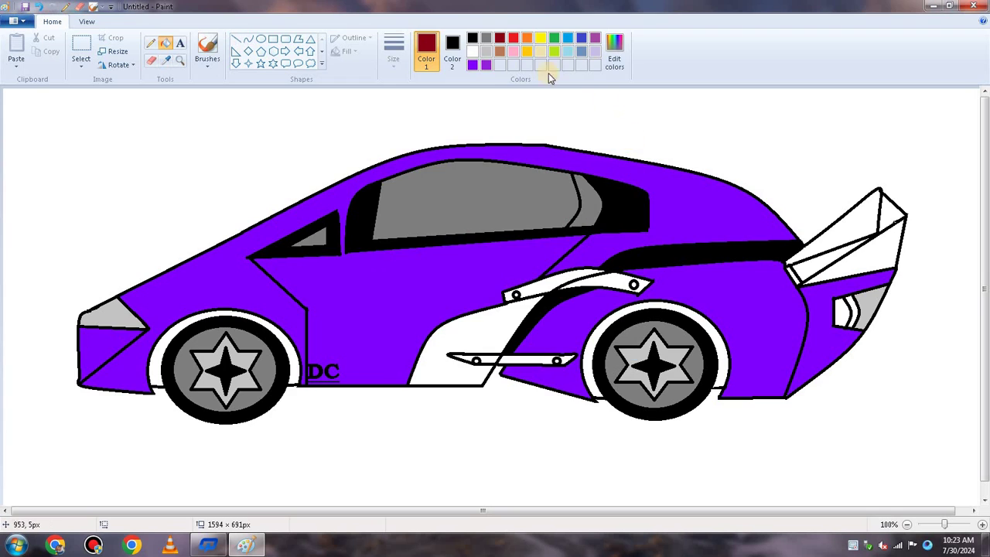
left_click(151, 366)
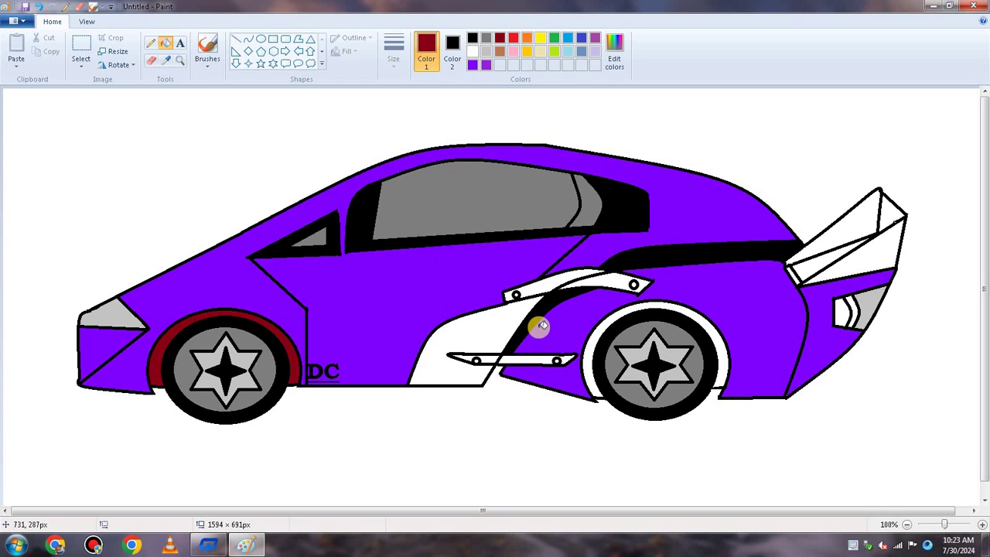
left_click(592, 342)
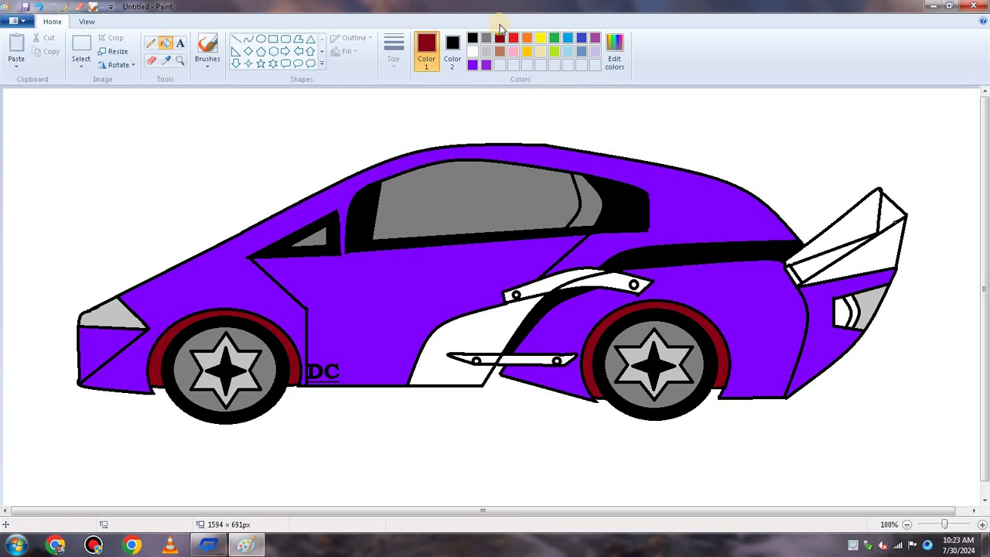
- Fill both wheel arches with bright red and the side scoop ahead of the rear wheel with the custom purple
left_click(513, 38)
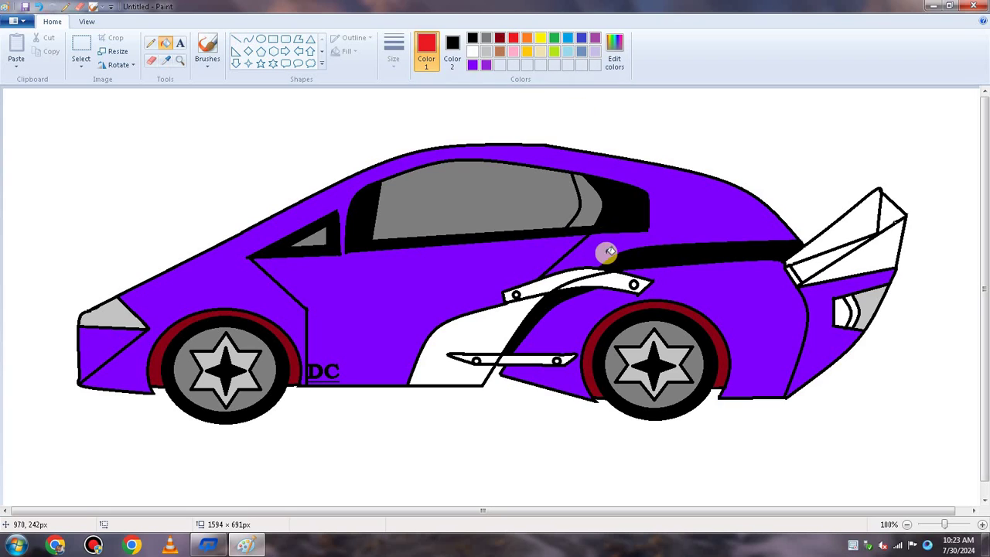
left_click(628, 309)
left_click(173, 338)
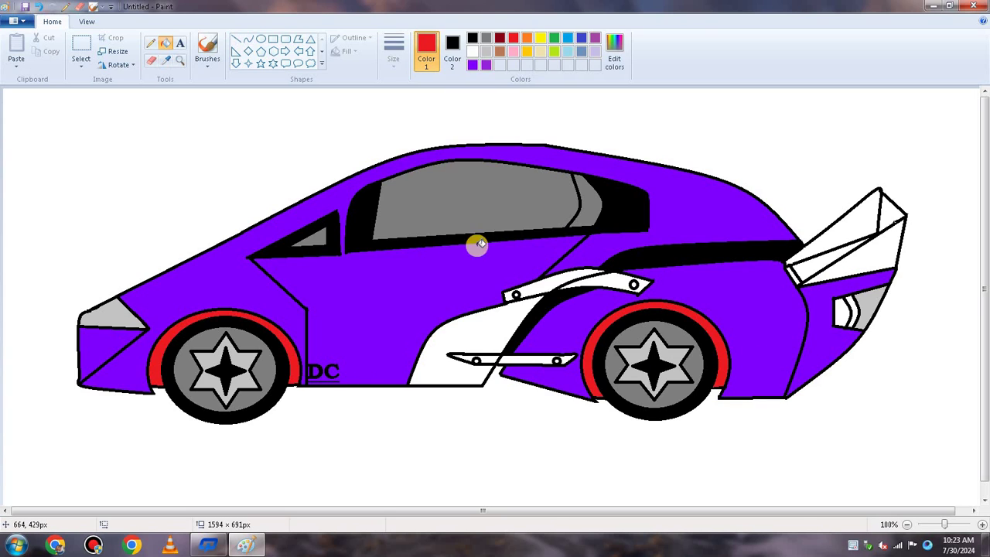
left_click(486, 65)
left_click(421, 356)
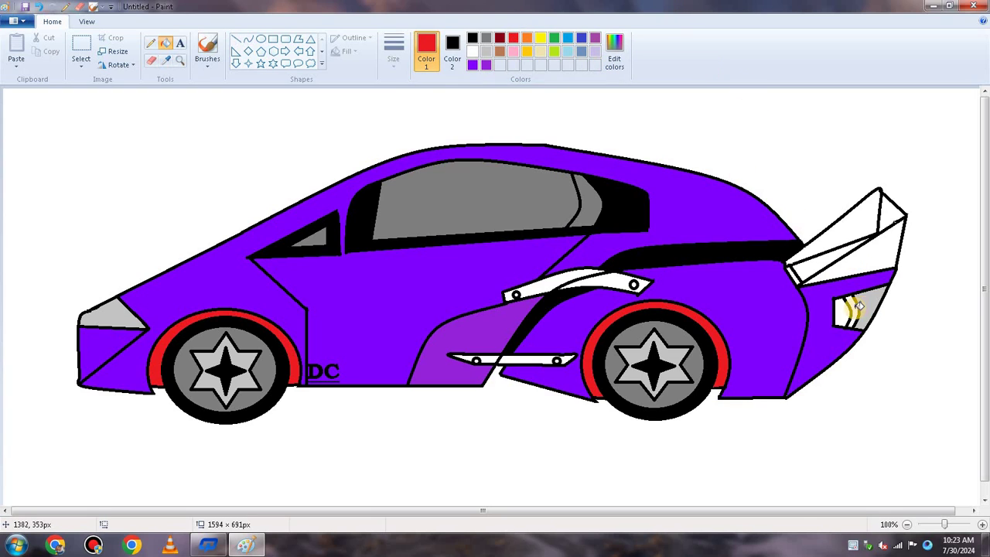
- Fill the taillight's curved middle strip with red and its front section with pink
left_click(851, 312)
left_click(514, 52)
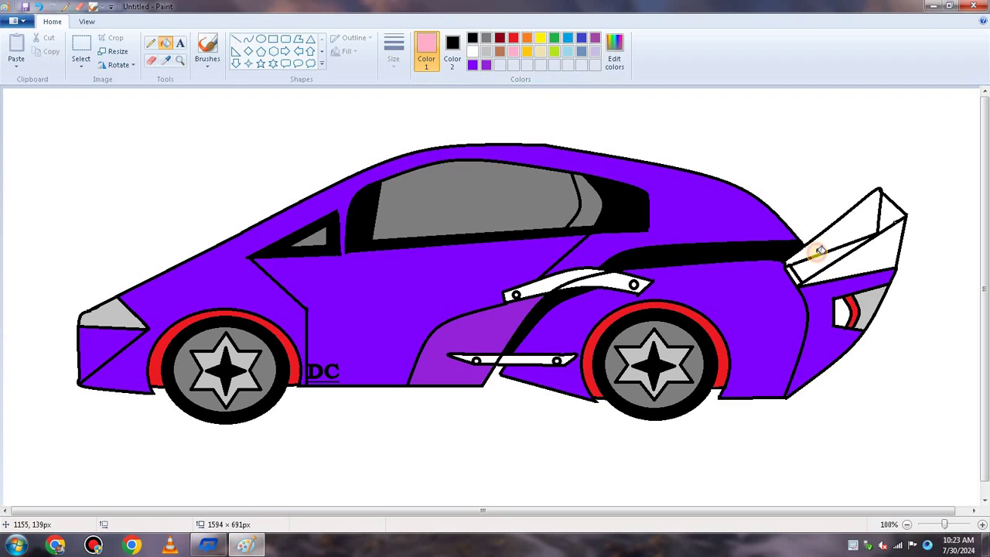
left_click(841, 311)
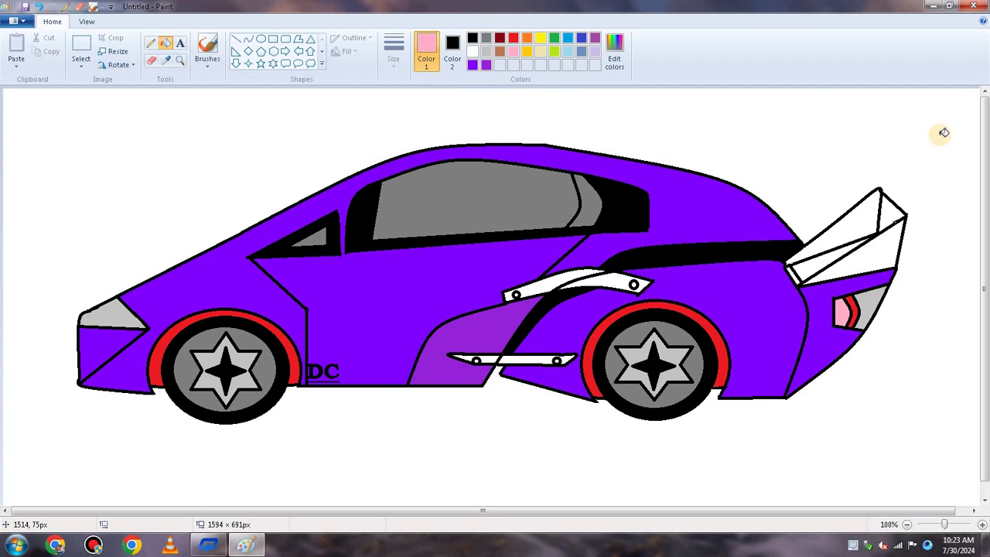
- Fill the rear spoiler's panels with the custom violet and the small strip at its base with black
left_click(473, 64)
left_click(870, 210)
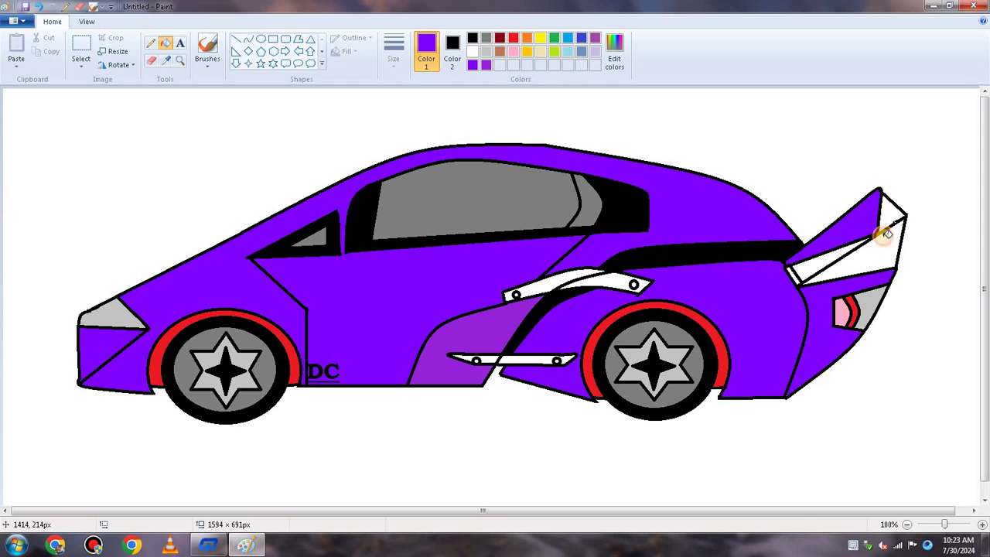
left_click(881, 246)
left_click(840, 257)
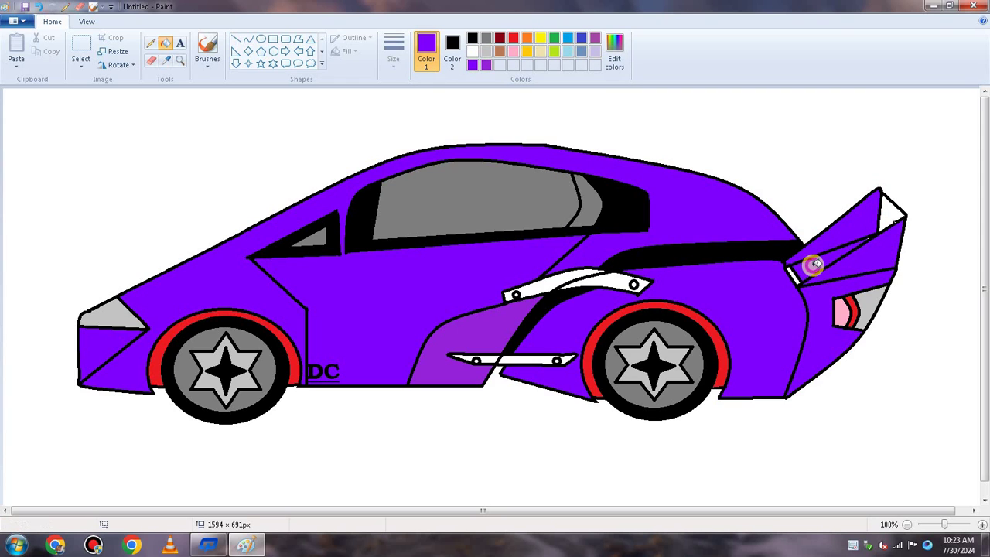
left_click(891, 213)
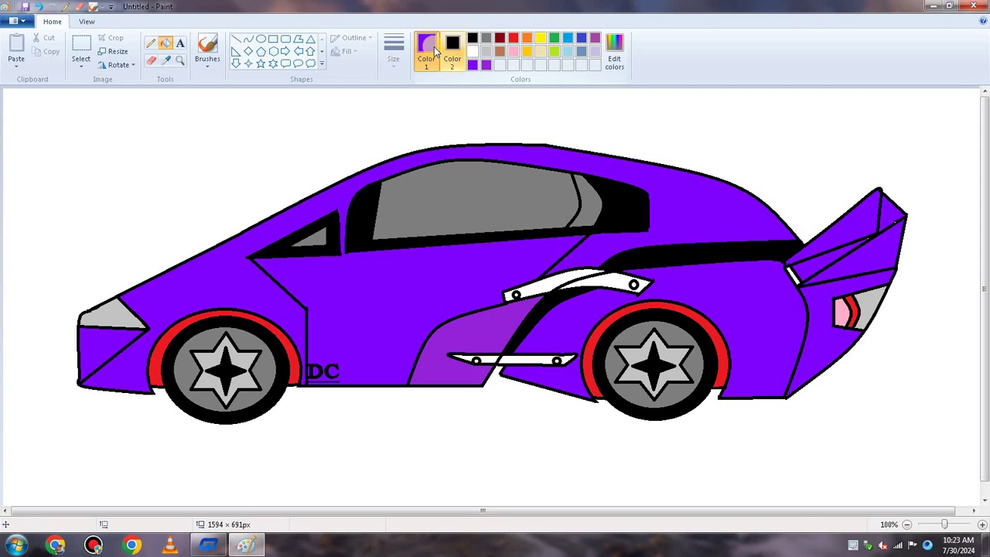
left_click(472, 38)
left_click(790, 272)
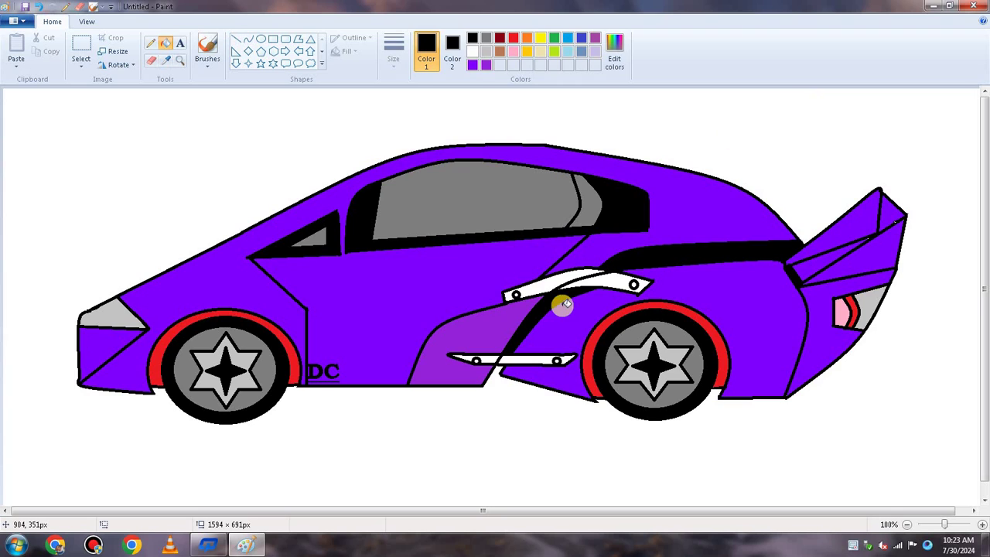
- Fill the upper and lower brackets across the side scoop with light grey
left_click(485, 53)
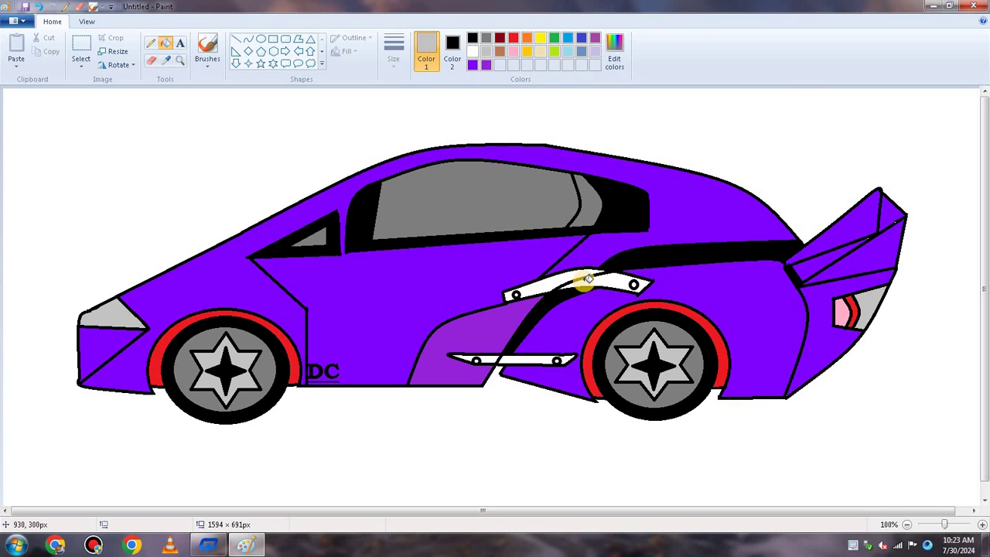
left_click(593, 283)
left_click(567, 275)
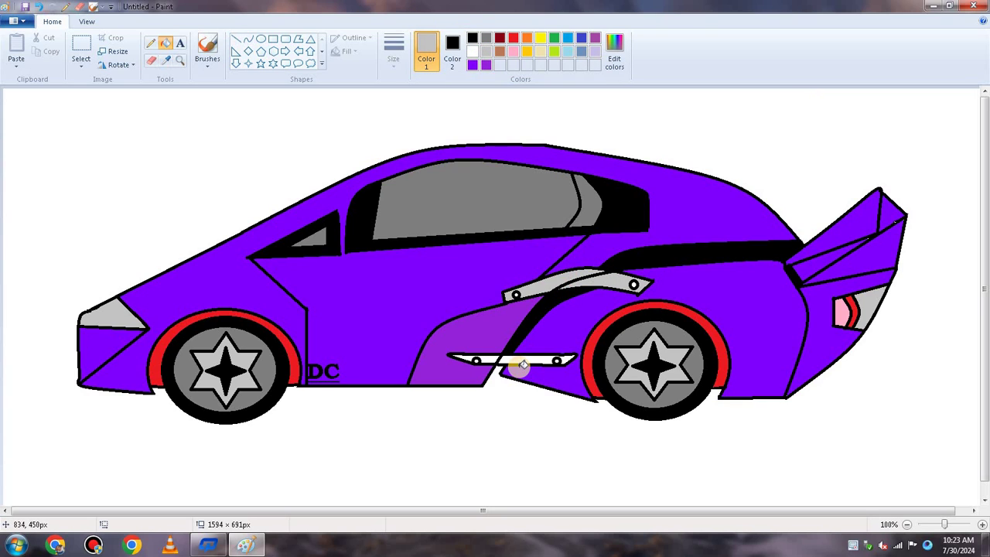
left_click(519, 357)
left_click(501, 361)
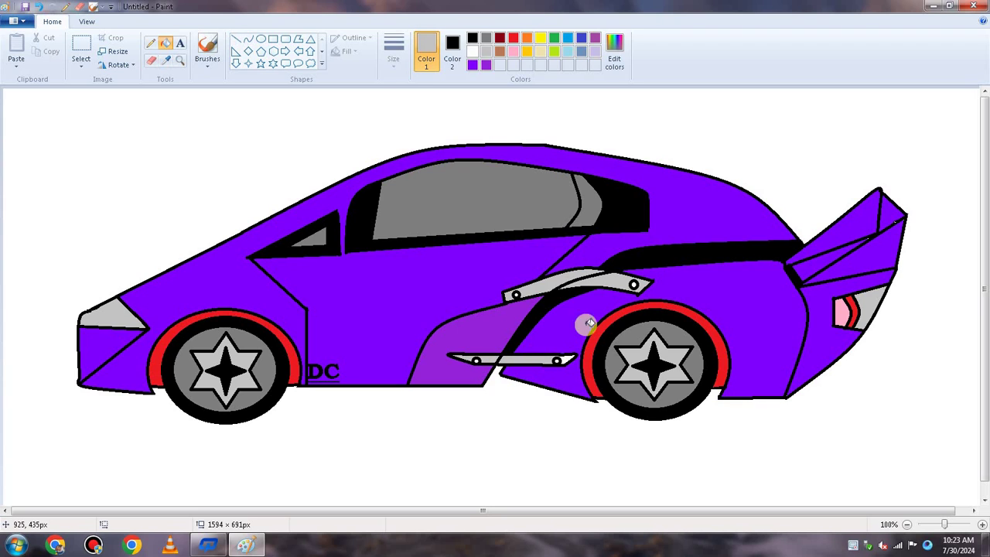
- Fill the bolt at the rear end of the upper bracket with gold and undo the stray gold fill of the outlines
left_click(633, 283)
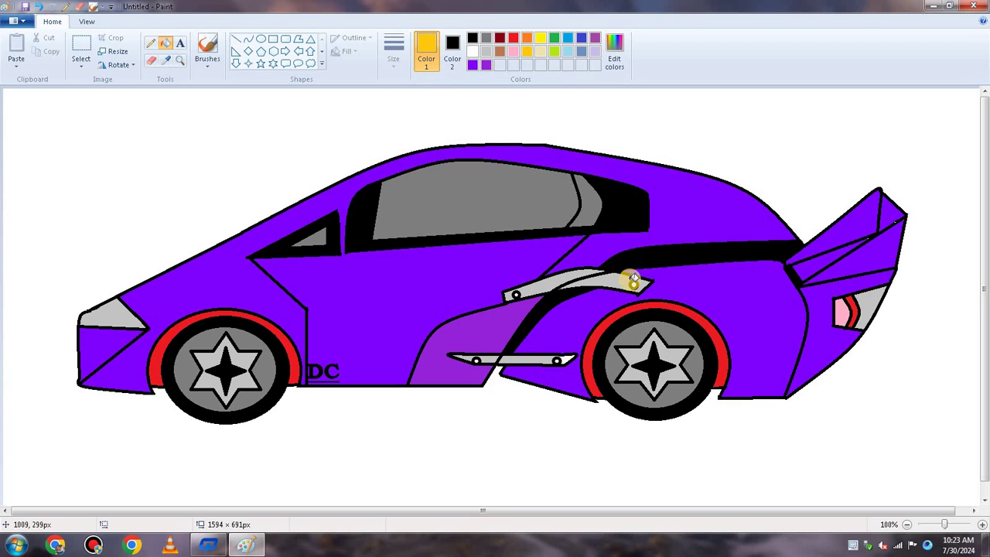
left_click(536, 308)
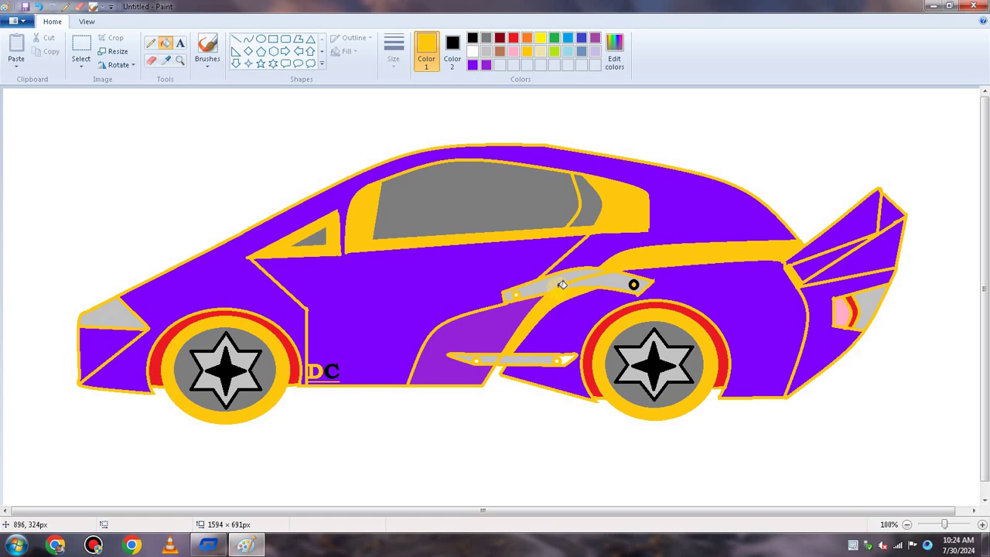
left_click(38, 7)
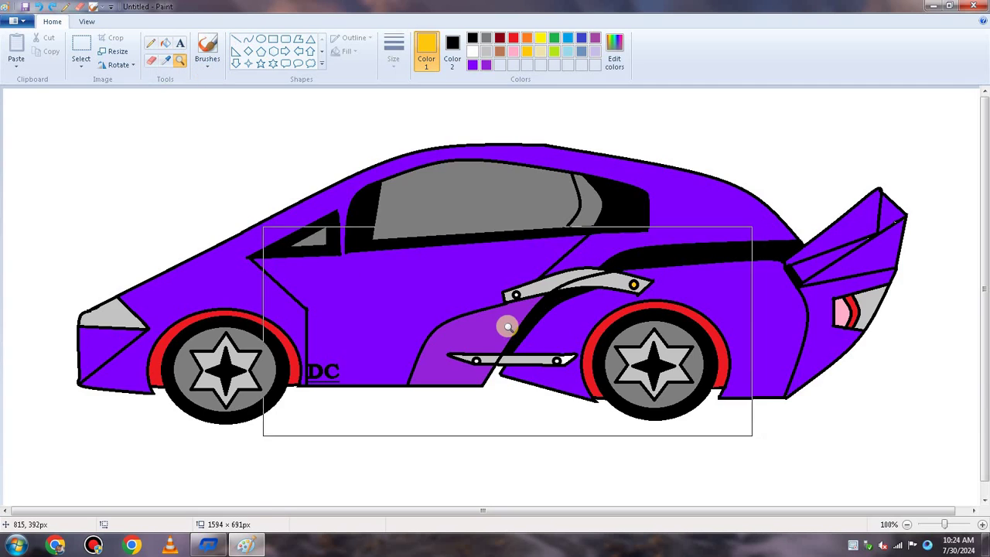
- Fill the upper bracket's front bolt and both bolts of the lower bracket with yellow
left_click(506, 327)
left_click(513, 250)
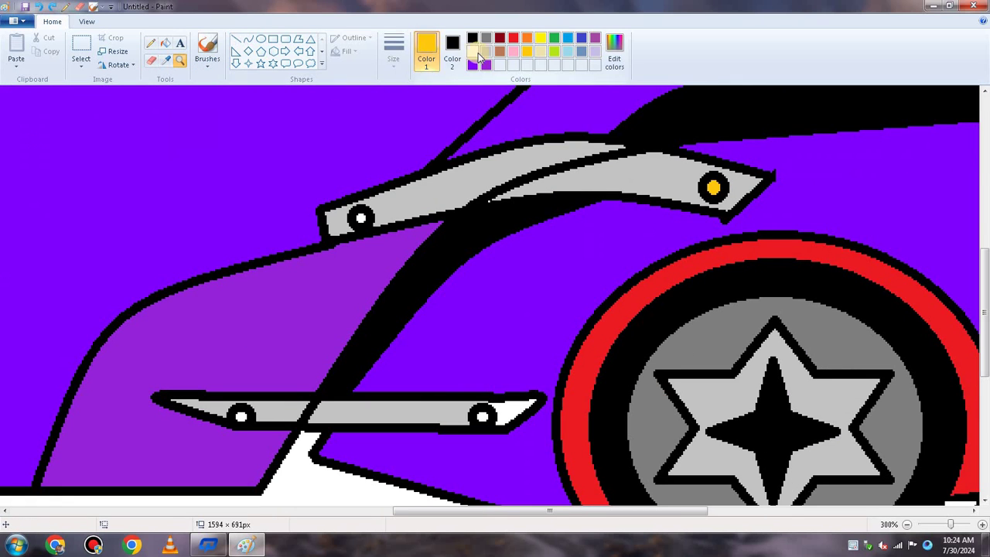
left_click(540, 37)
left_click(166, 43)
left_click(360, 218)
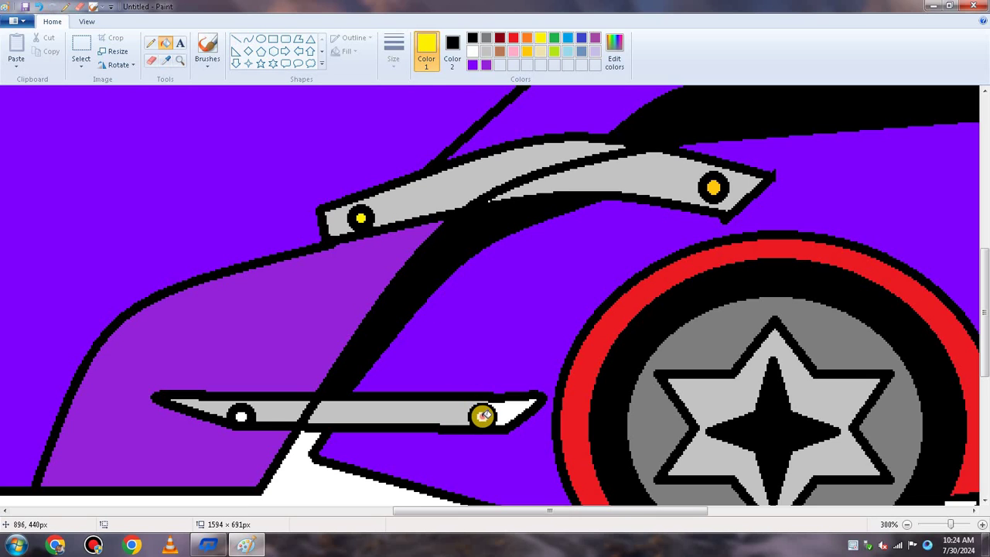
left_click(240, 416)
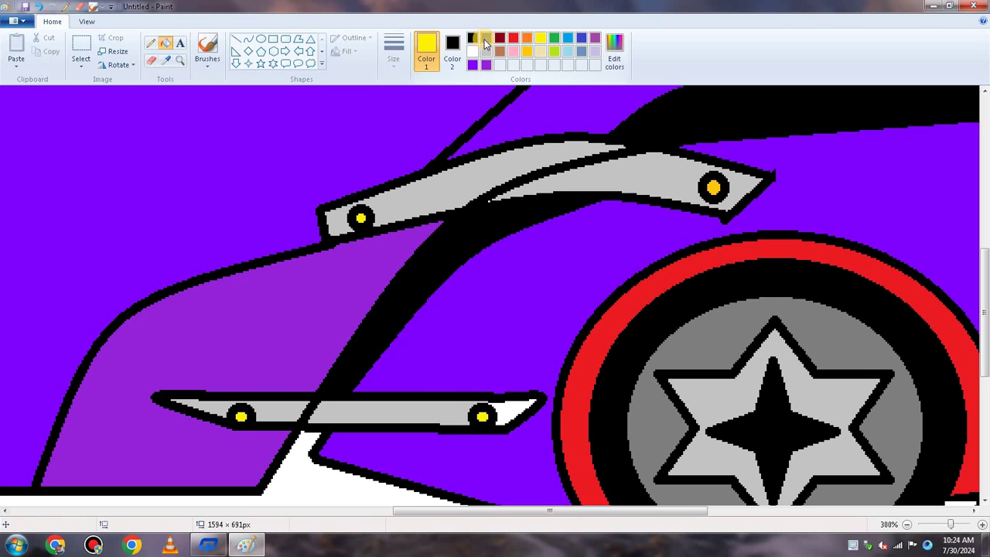
- Fill the lower bracket's unpainted rear tip with light grey and touch up the upper bracket with the Pencil in the same grey
left_click(487, 52)
left_click(520, 405)
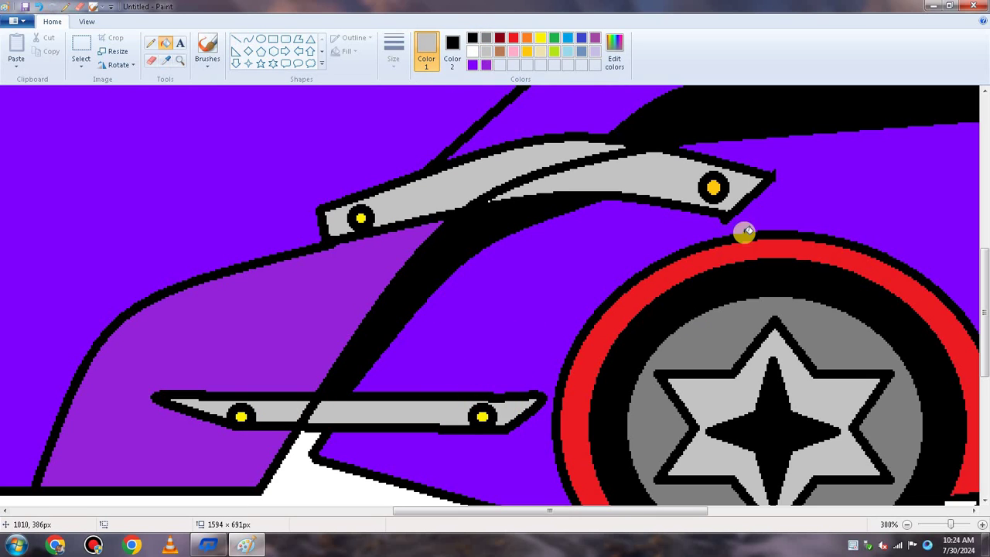
left_click(152, 44)
left_click_drag(487, 199, 728, 182)
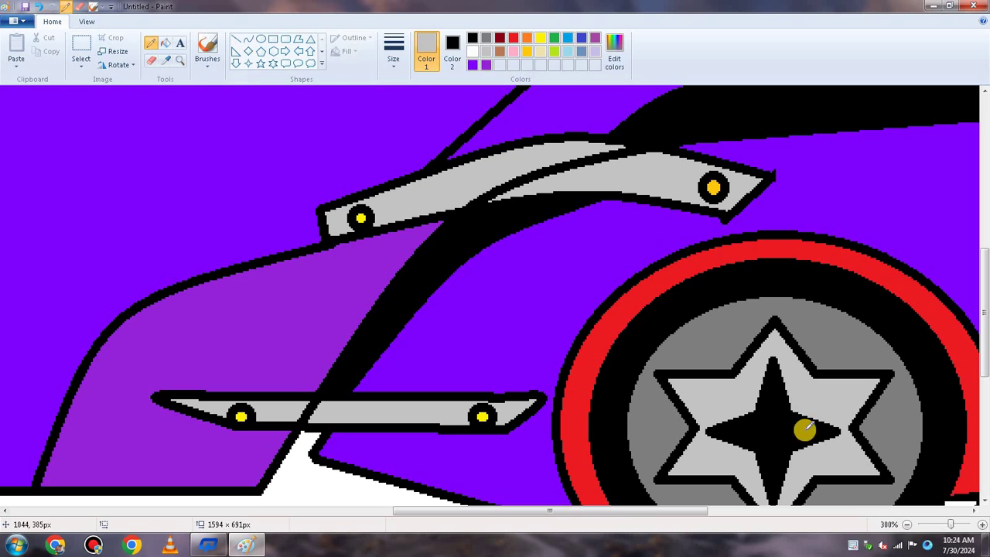
left_click(947, 526)
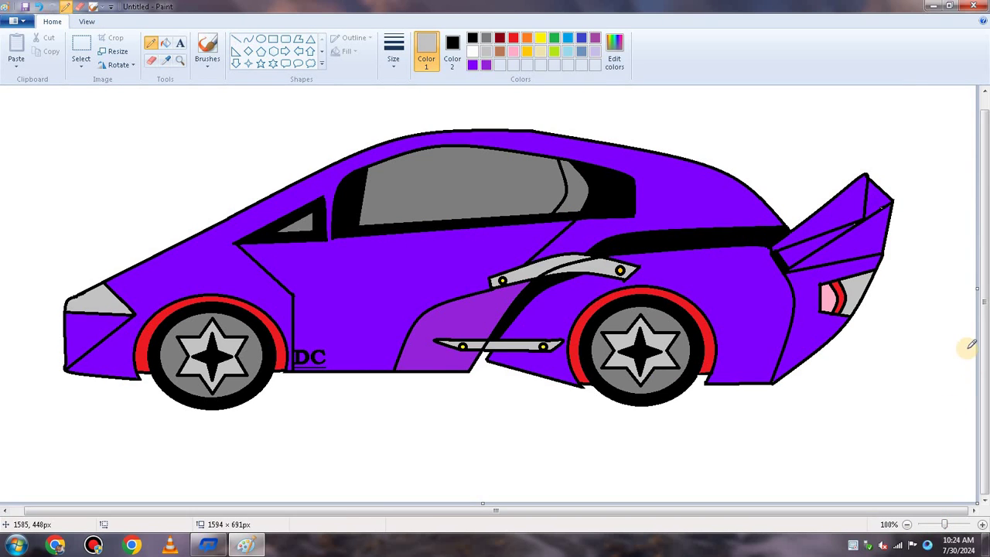